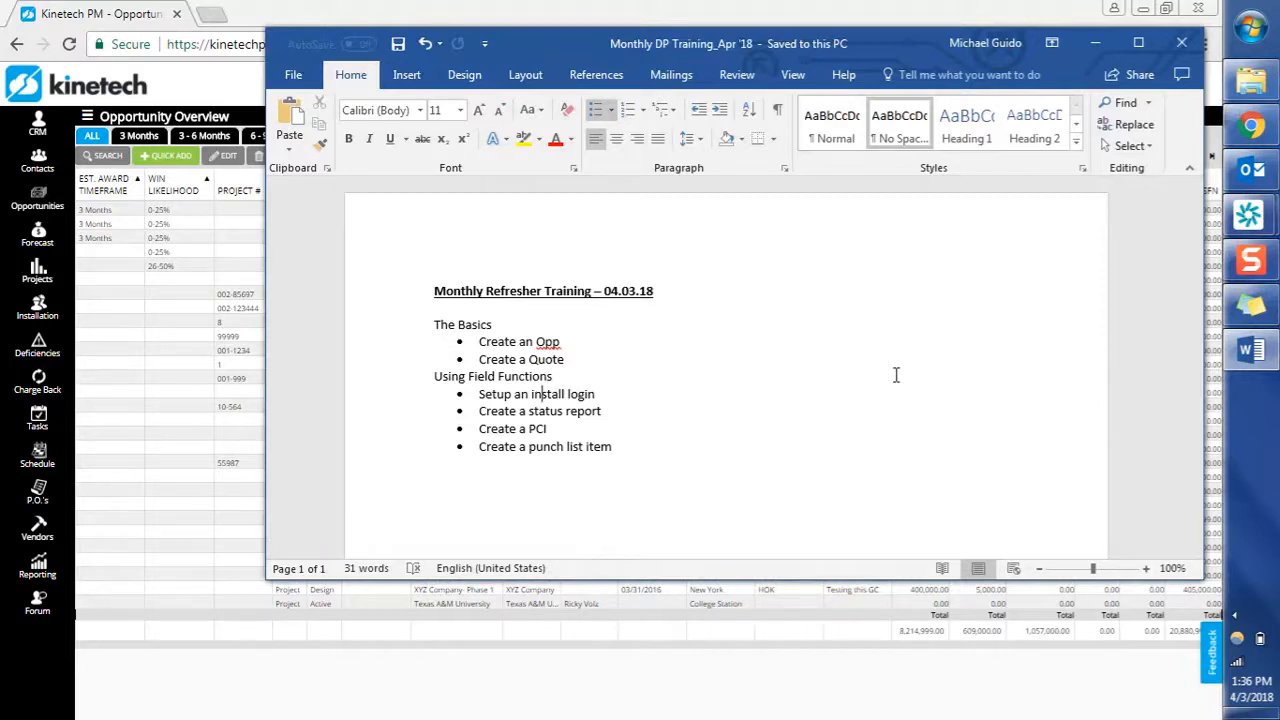
Review the Project, Lost and Cancelled opportunity views, return to All, and start a quick opportunity.
{"action": "left_click", "coordinate": [380, 705]}
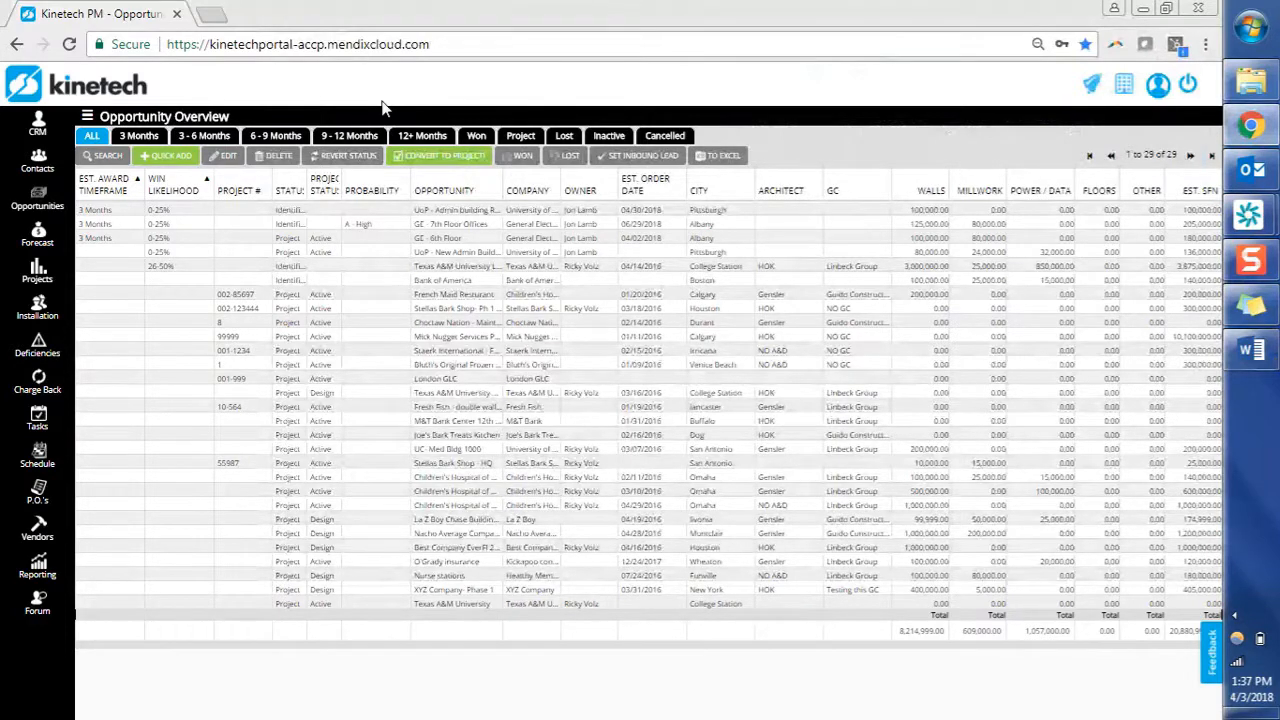
{"action": "left_click", "coordinate": [521, 136]}
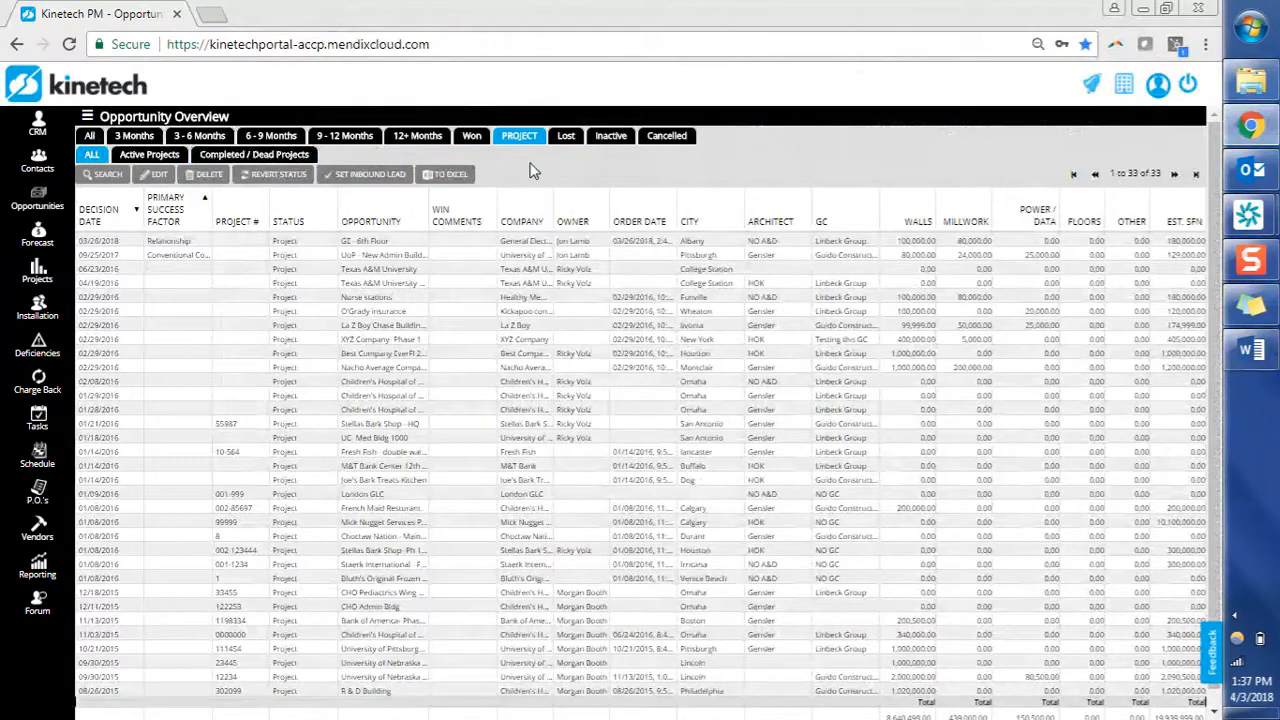
{"action": "left_click", "coordinate": [568, 138]}
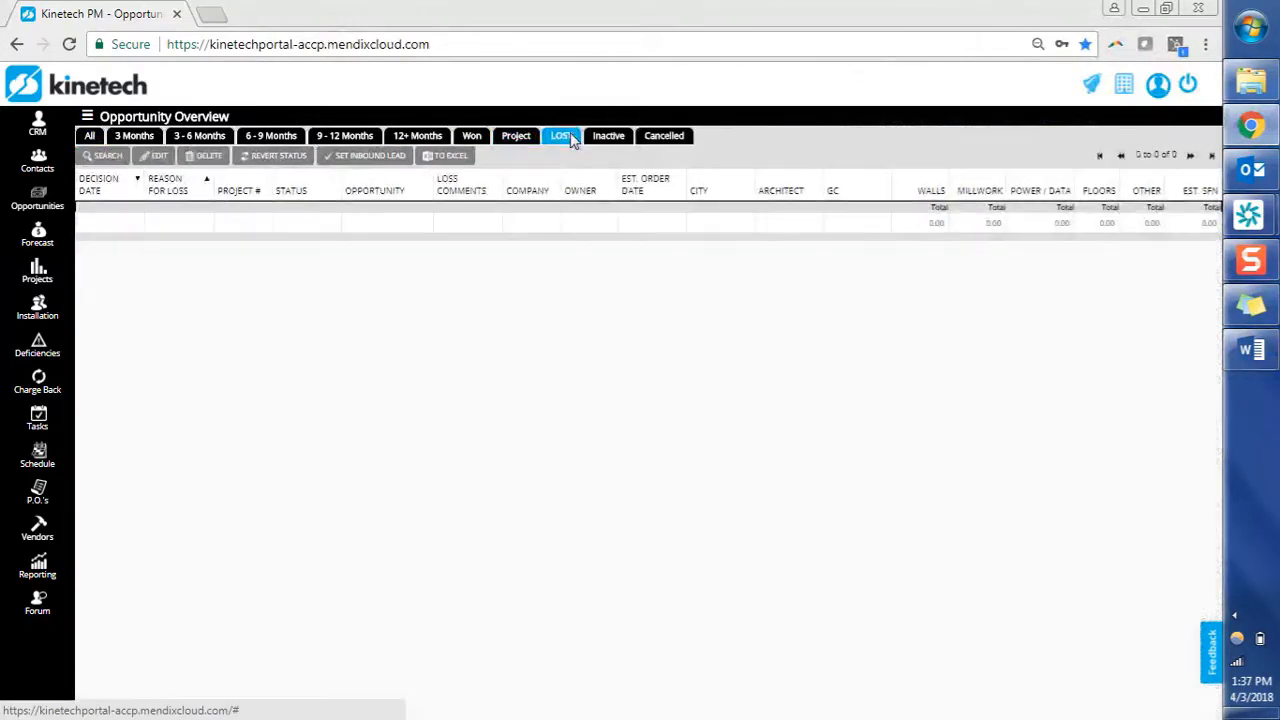
{"action": "left_click", "coordinate": [676, 140]}
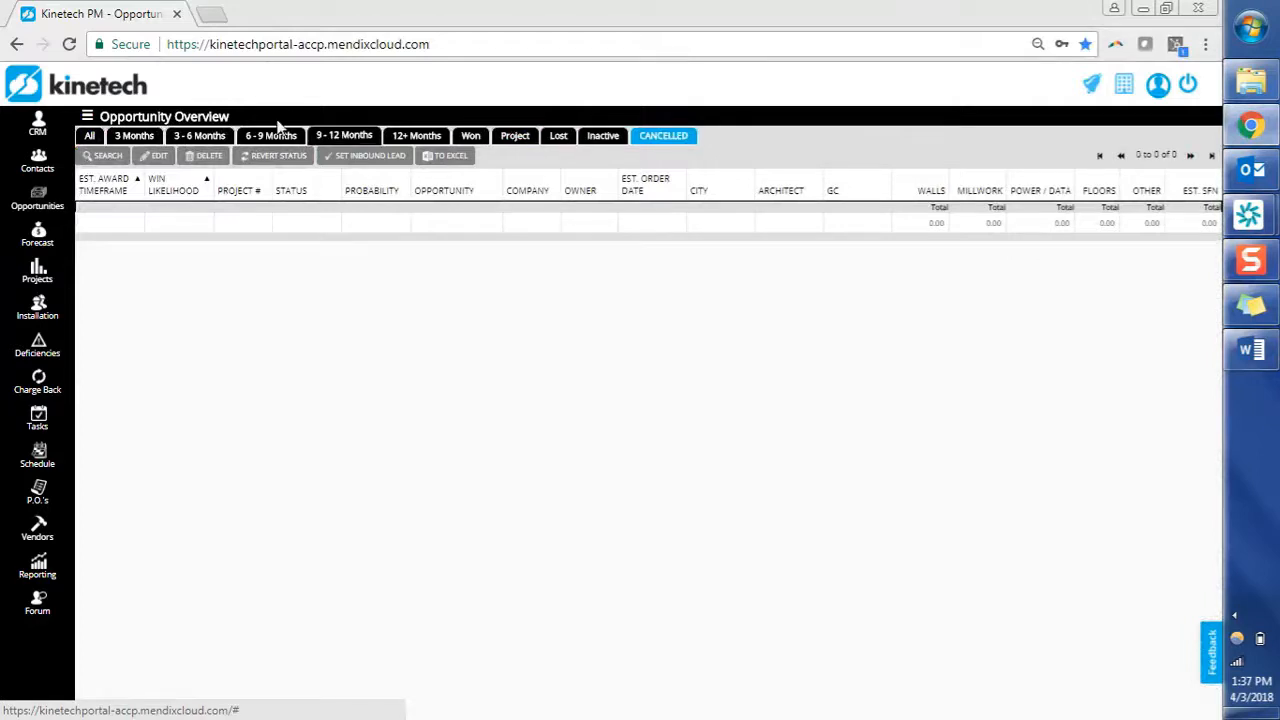
{"action": "left_click", "coordinate": [92, 136]}
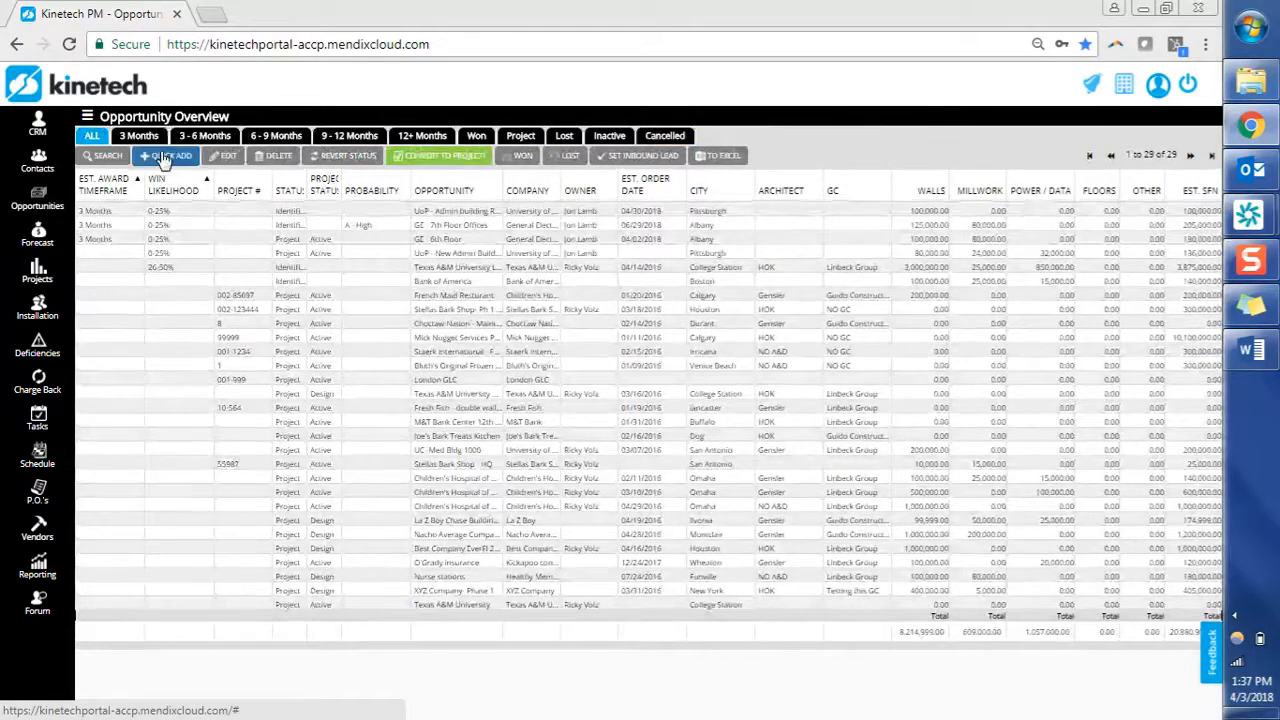
{"action": "left_click", "coordinate": [165, 157]}
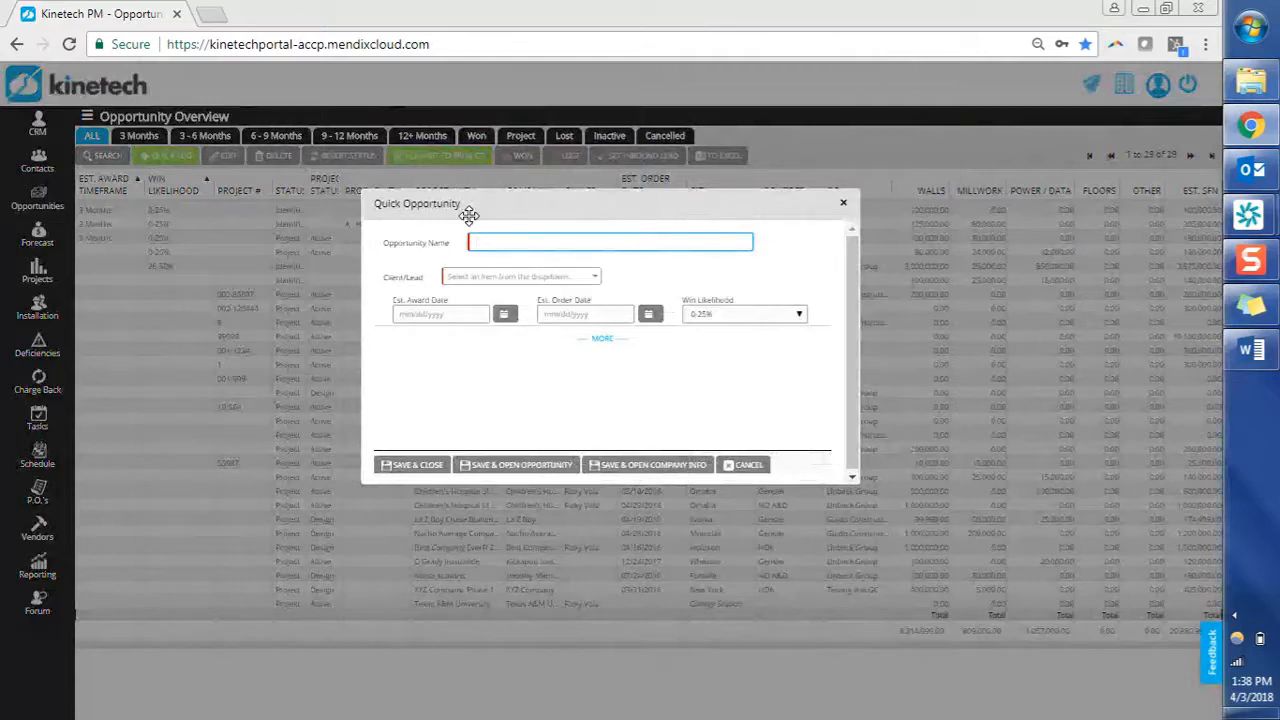
{"action": "type", "text": "S"}
{"action": "type", "text": "pun"}
{"action": "type", "text": "s T"}
{"action": "type", "text": "im's Office"}
Enter the opportunity name and search Client/Lead for 'Spurs', choosing to create it as new.
{"action": "left_click", "coordinate": [485, 282]}
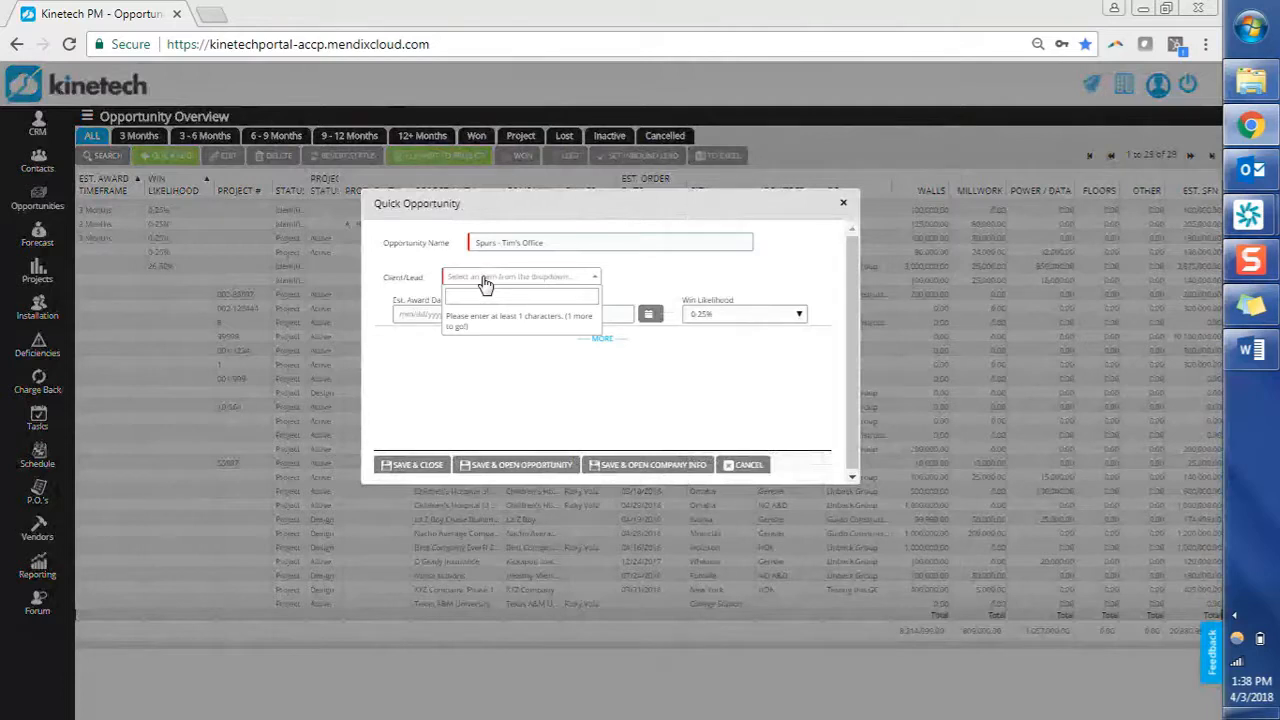
{"action": "type", "text": "S"}
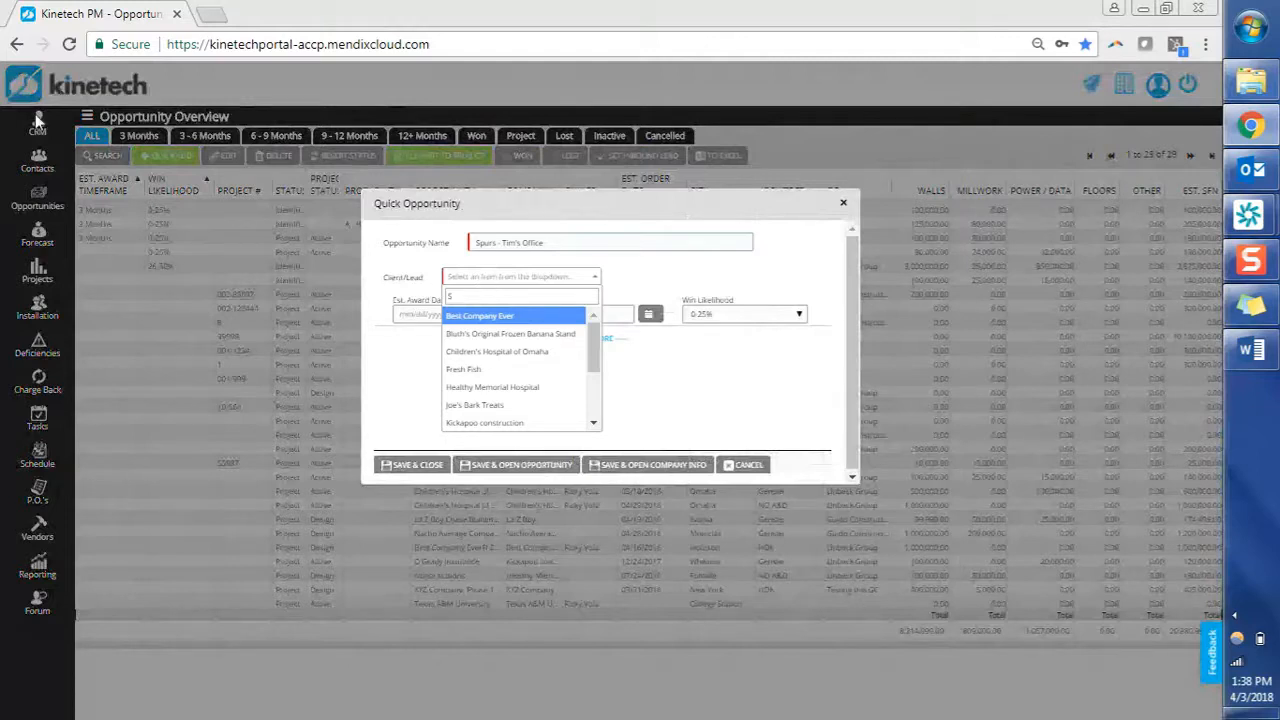
{"action": "type", "text": "p"}
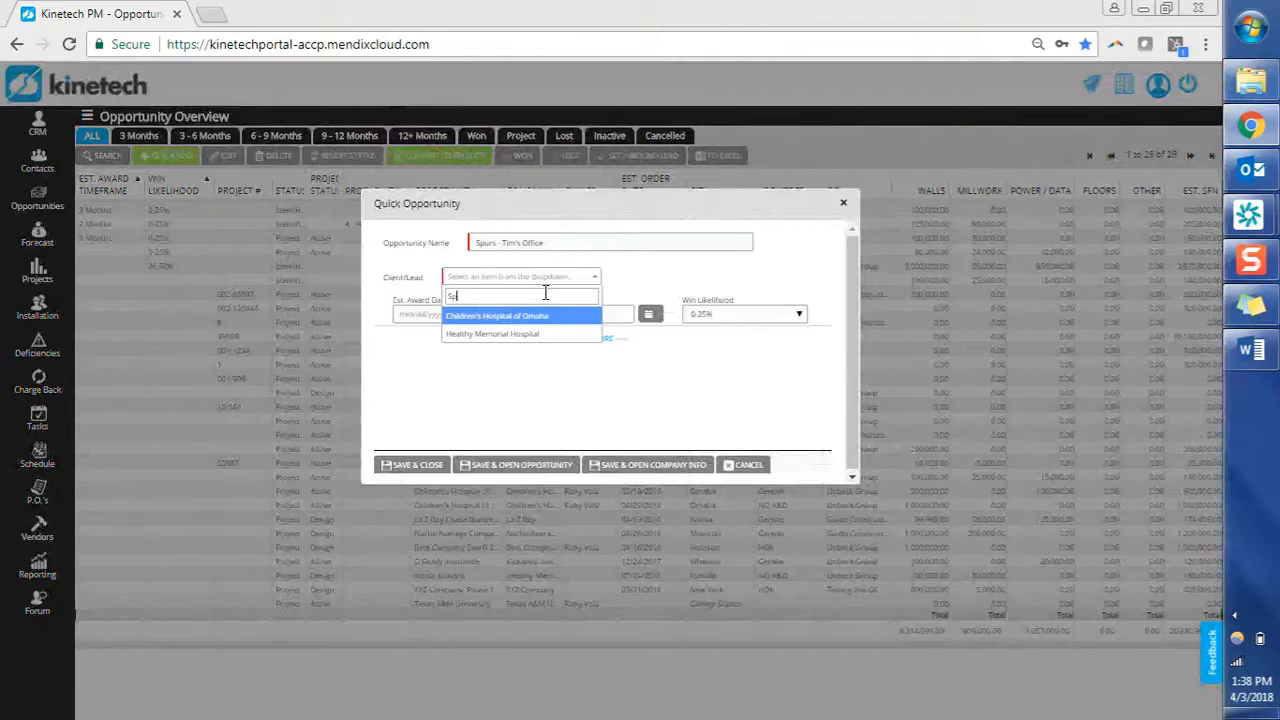
{"action": "type", "text": "r"}
{"action": "key", "text": "BackSpace"}
{"action": "type", "text": "urs"}
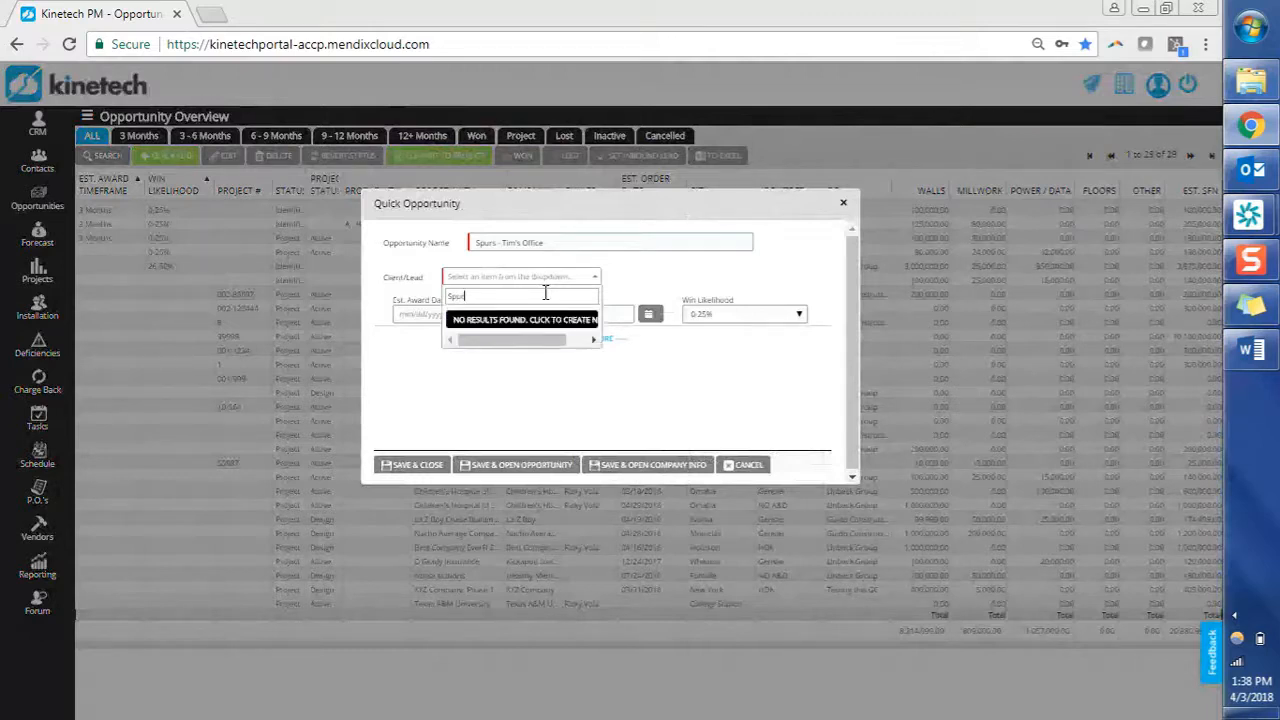
{"action": "left_click", "coordinate": [591, 322]}
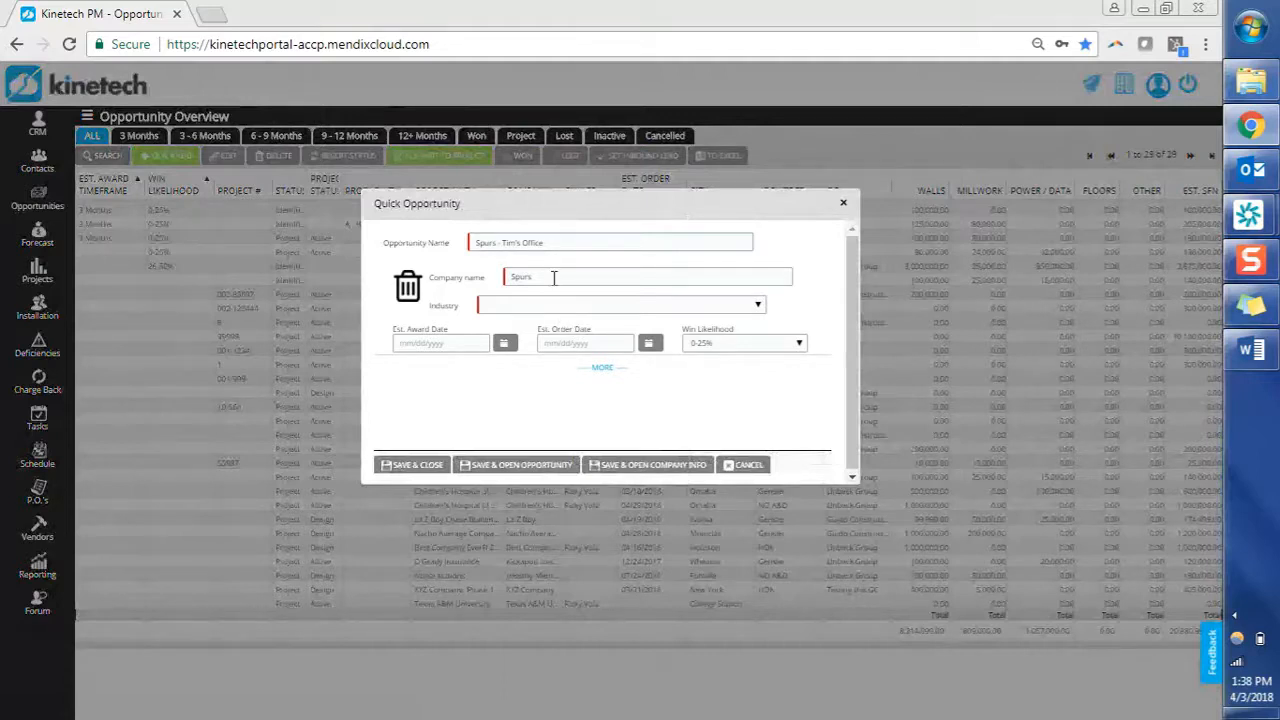
Set the new Spurs company's industry to Other, then discard the new company entry.
{"action": "left_click", "coordinate": [536, 309]}
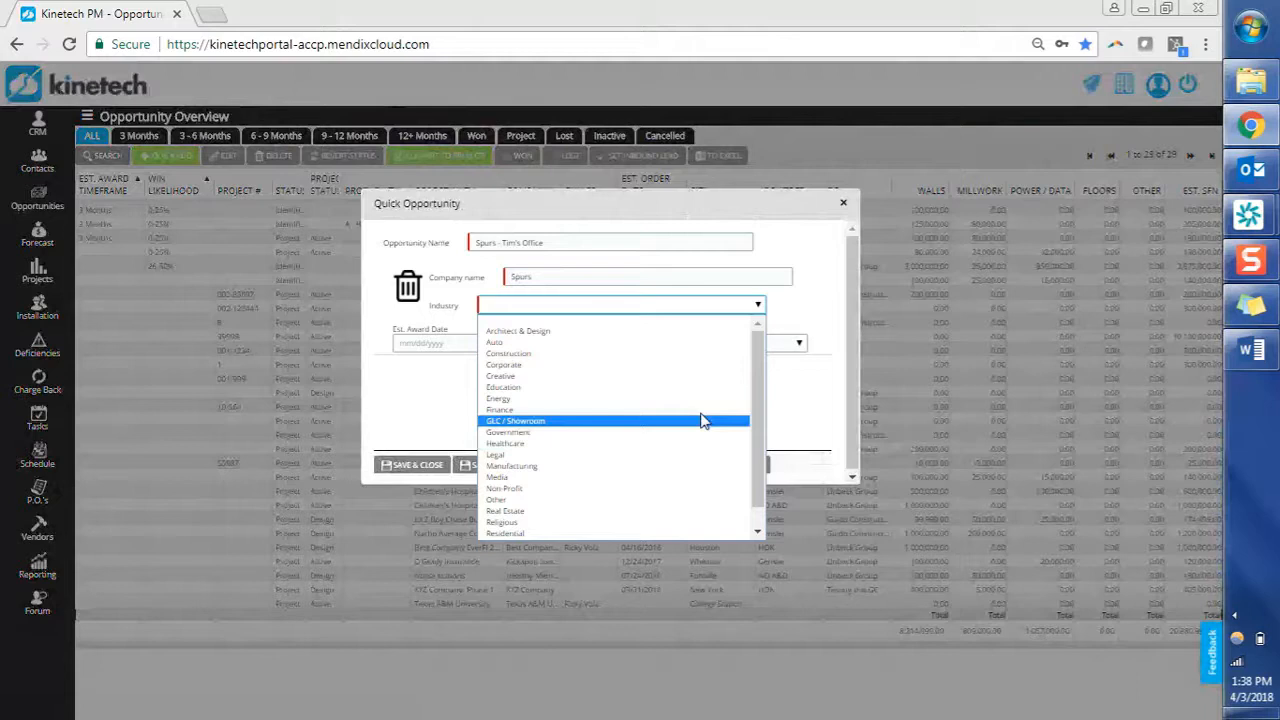
{"action": "scroll", "coordinate": [754, 476], "scroll_direction": "down", "scroll_amount": 1}
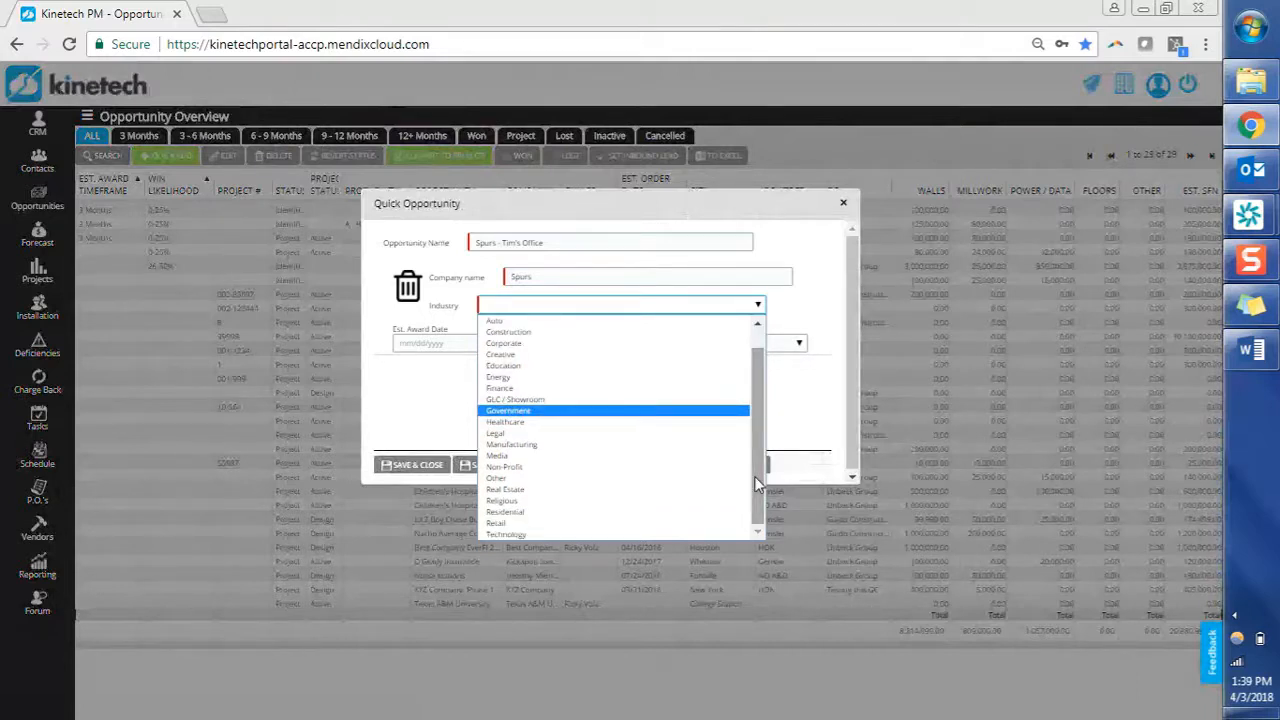
{"action": "scroll", "coordinate": [754, 476], "scroll_direction": "up", "scroll_amount": 1}
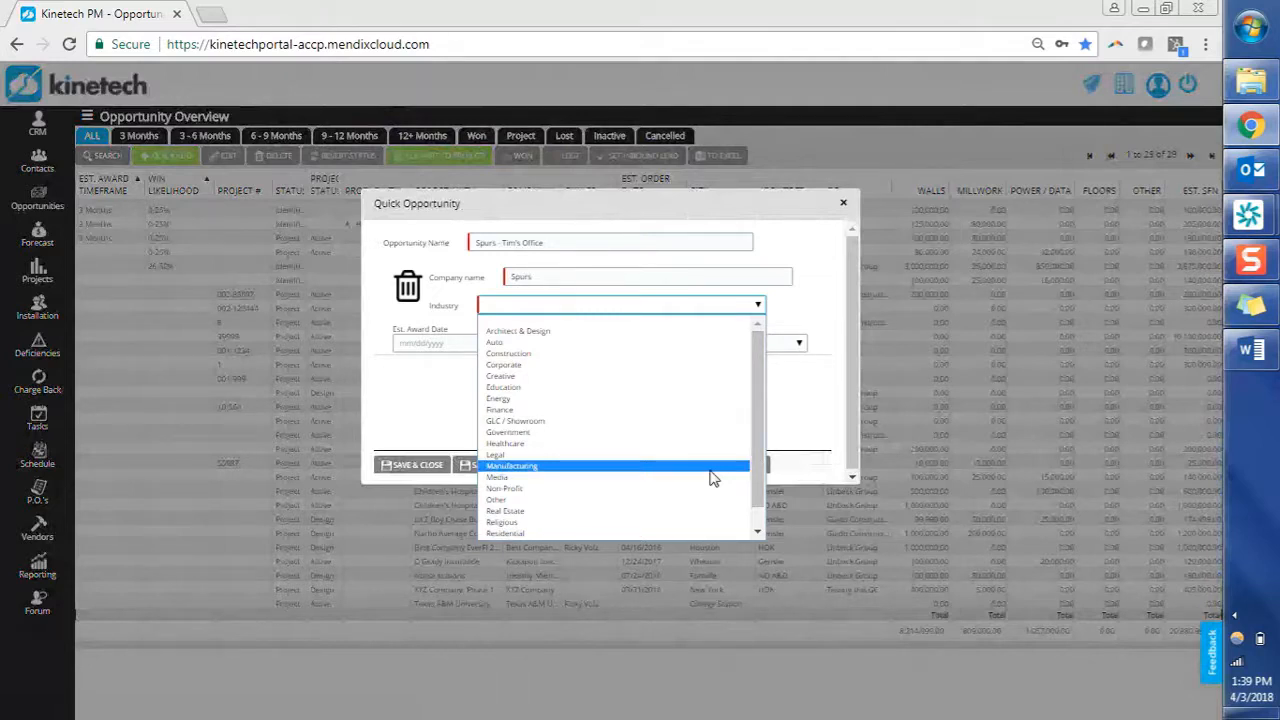
{"action": "left_click", "coordinate": [697, 501]}
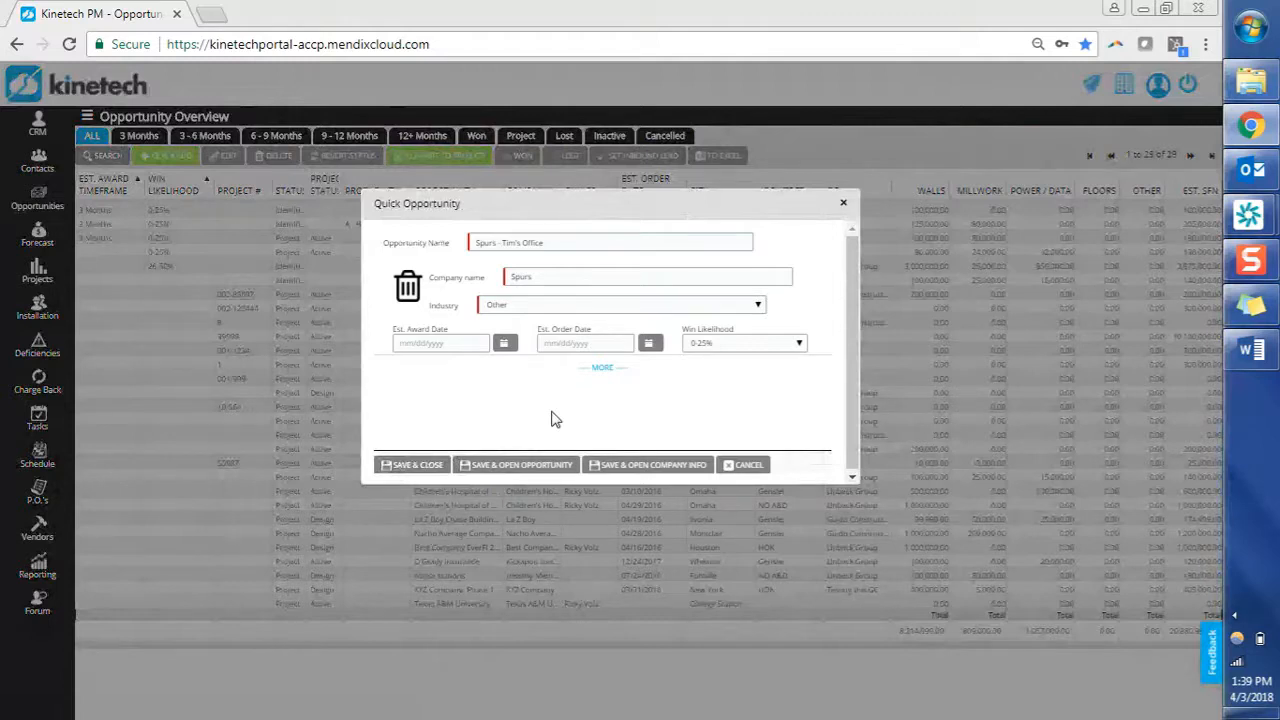
{"action": "left_click", "coordinate": [528, 305]}
{"action": "left_click", "coordinate": [460, 297]}
{"action": "left_click", "coordinate": [407, 289]}
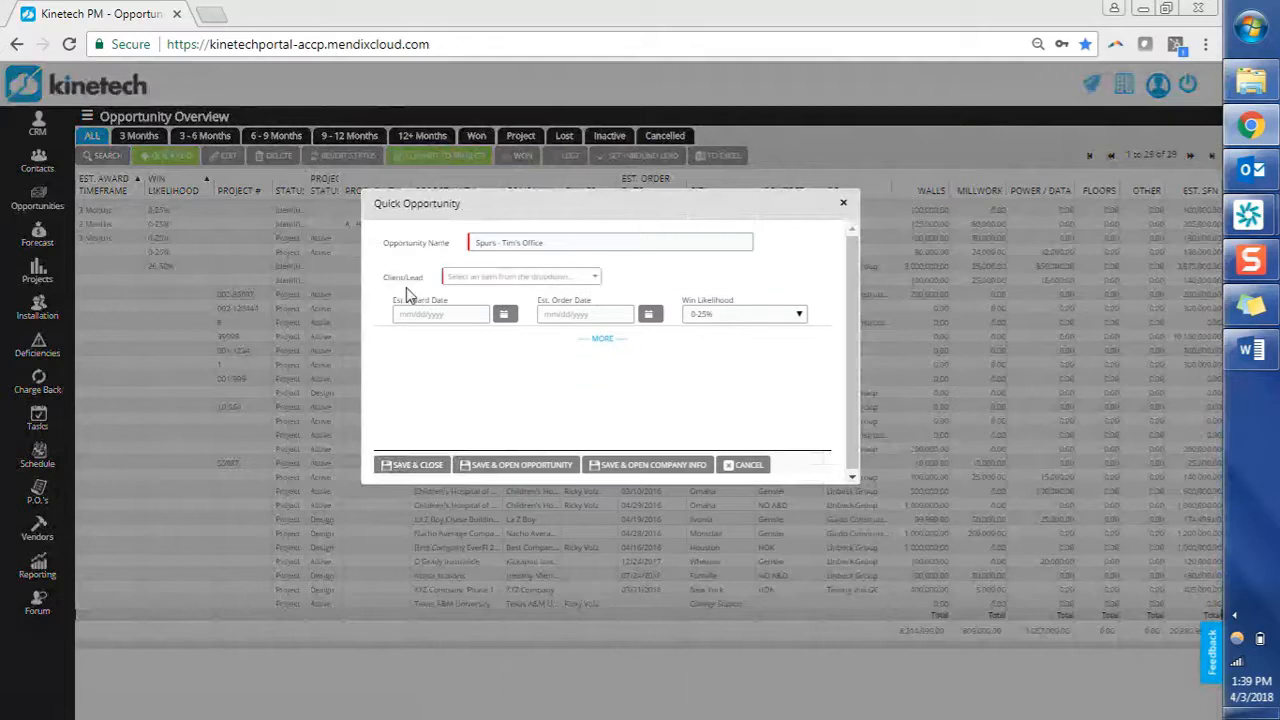
{"action": "left_click", "coordinate": [497, 277]}
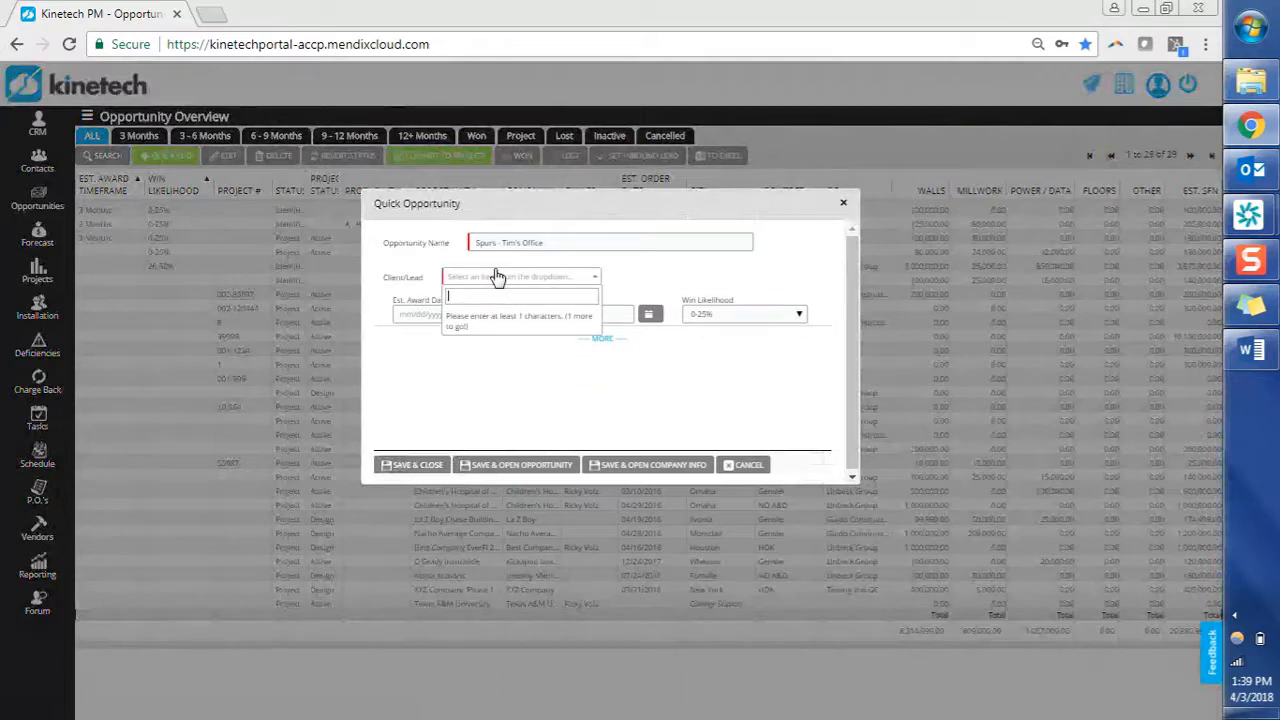
{"action": "left_click", "coordinate": [497, 277]}
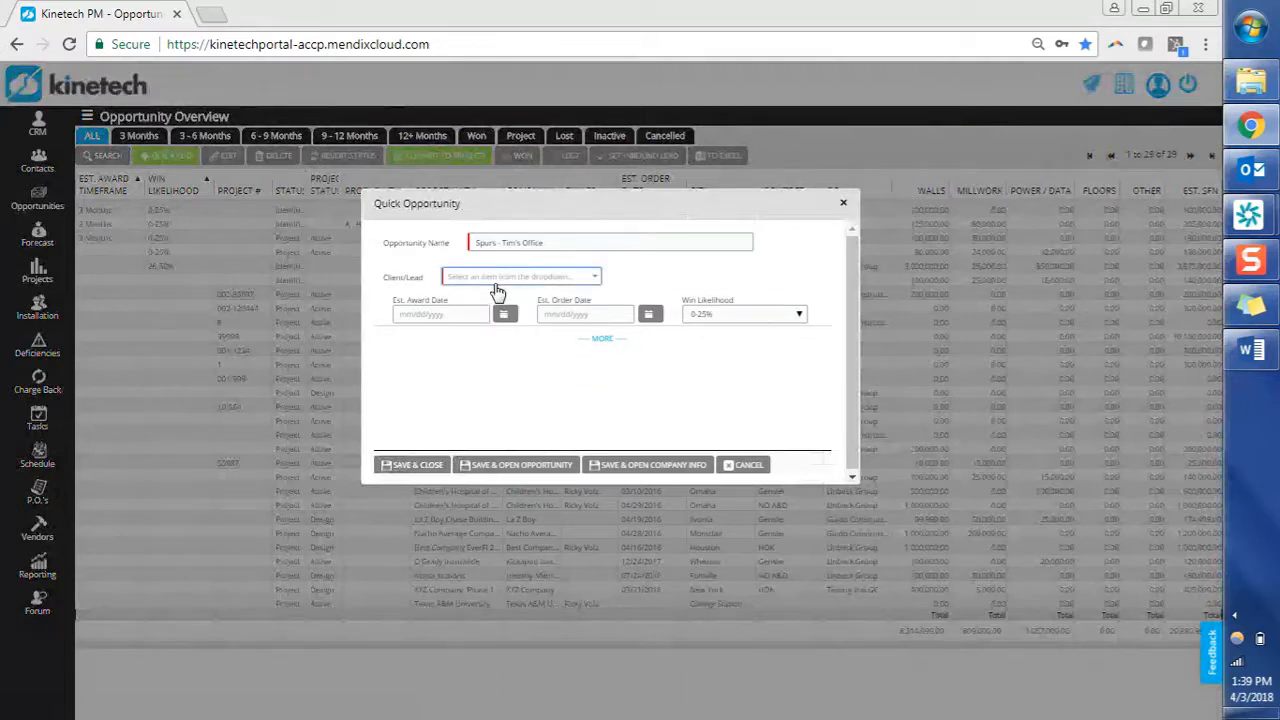
{"action": "left_click", "coordinate": [497, 277]}
{"action": "type", "text": "Spurs"}
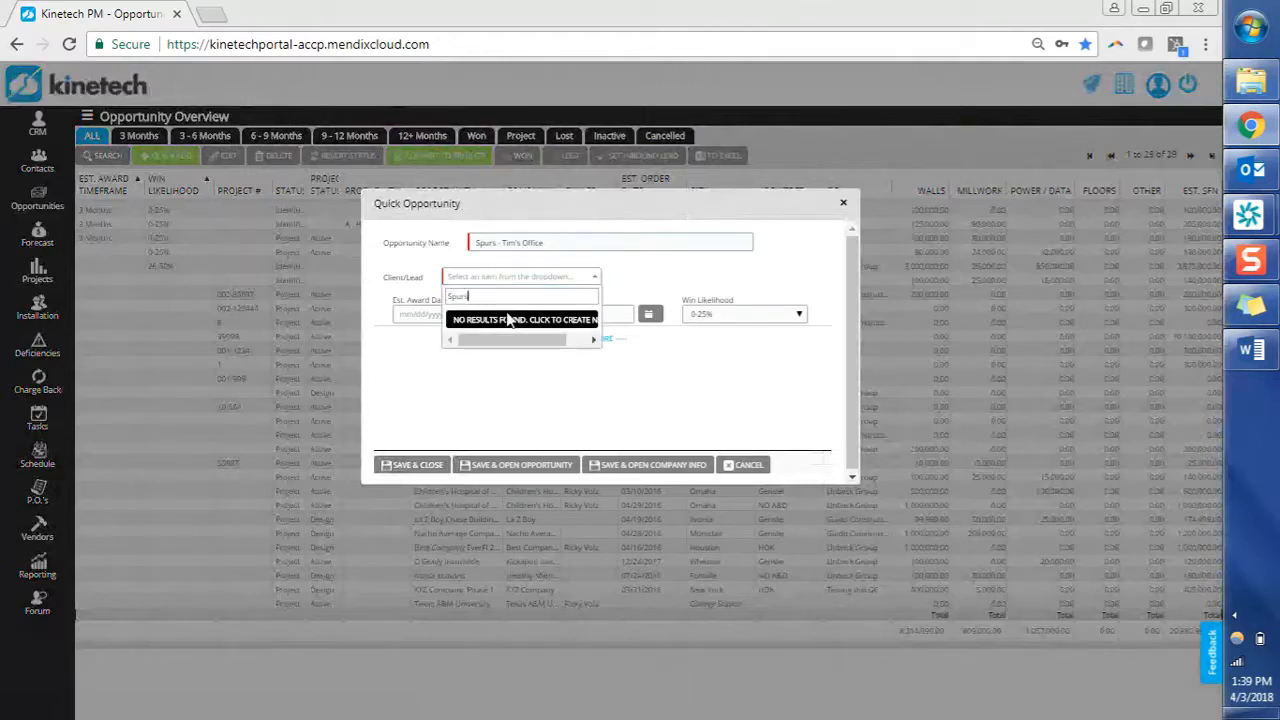
{"action": "left_click", "coordinate": [508, 328]}
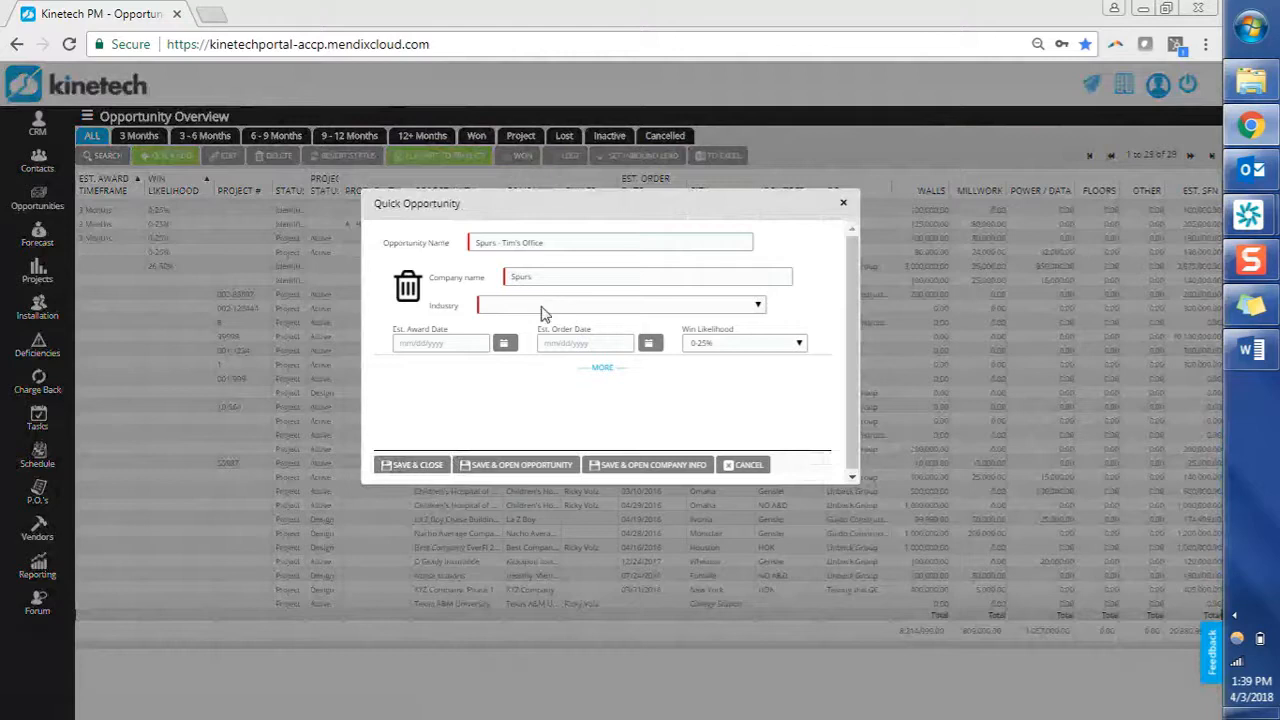
{"action": "left_click", "coordinate": [541, 306]}
{"action": "left_click", "coordinate": [535, 505]}
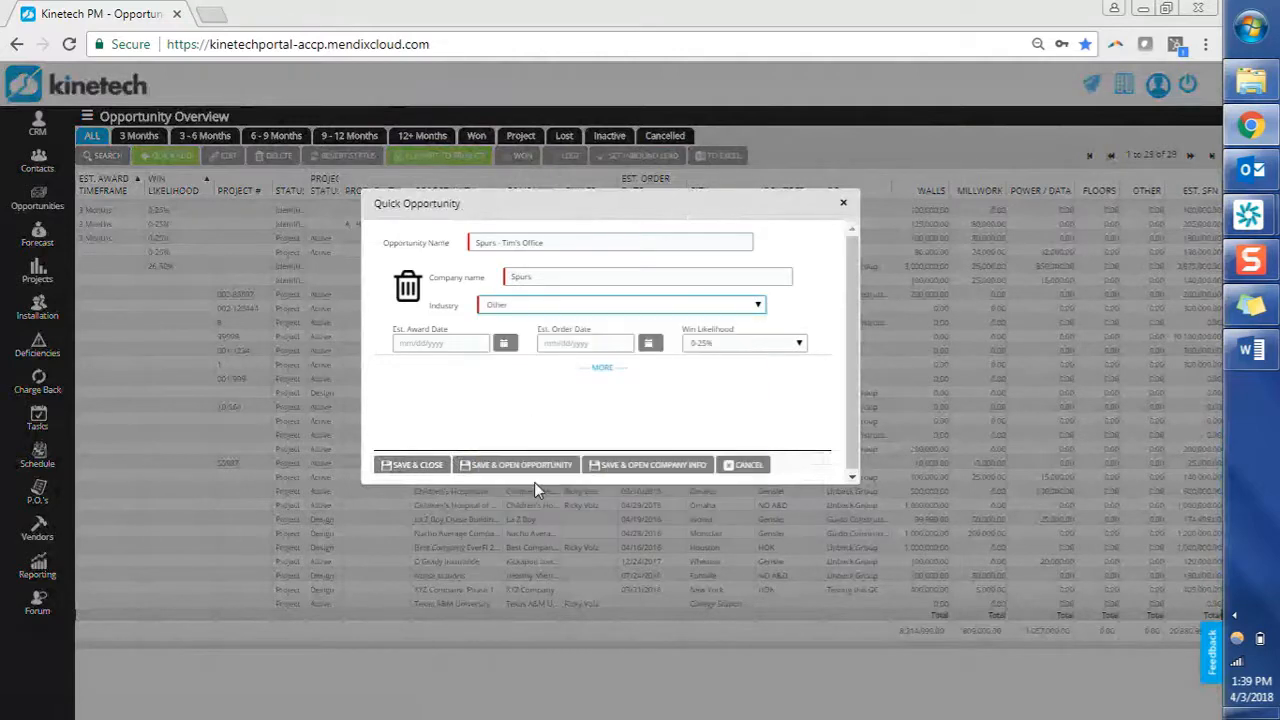
{"action": "left_click", "coordinate": [511, 416]}
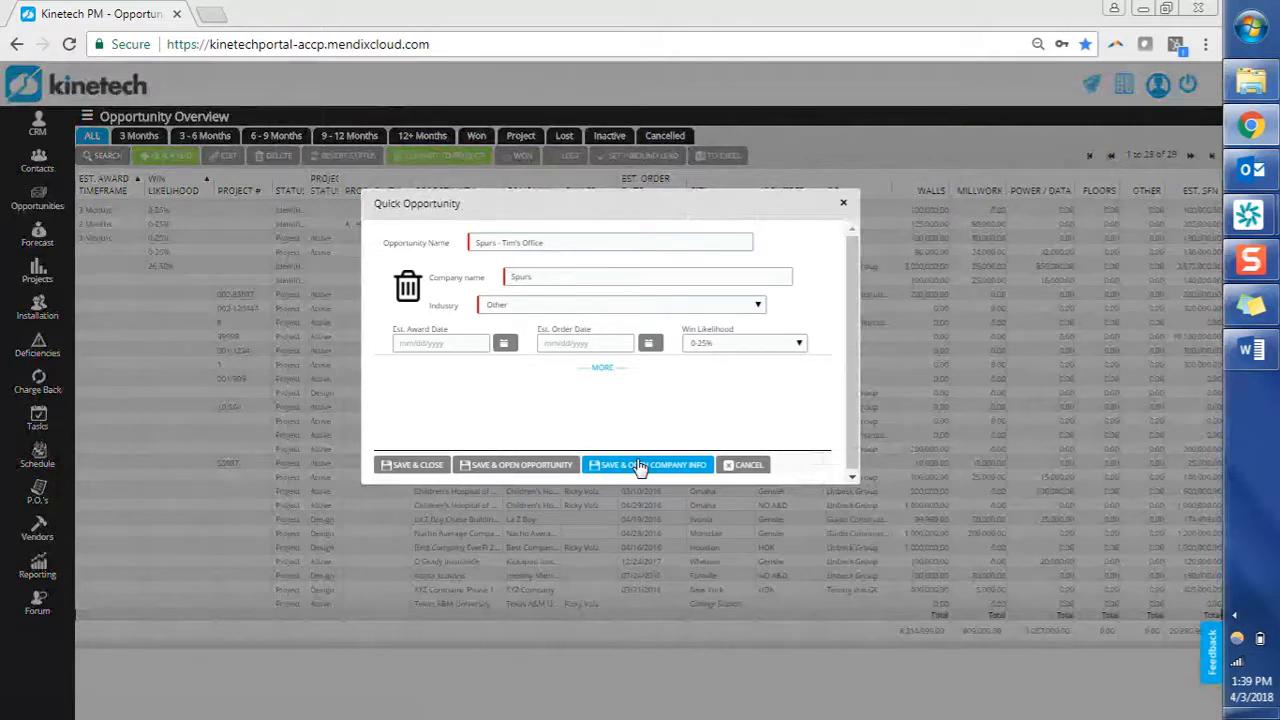
Show the extra opportunity fields and pick 08/31/2018 as the Est. Award Date.
{"action": "left_click", "coordinate": [605, 369]}
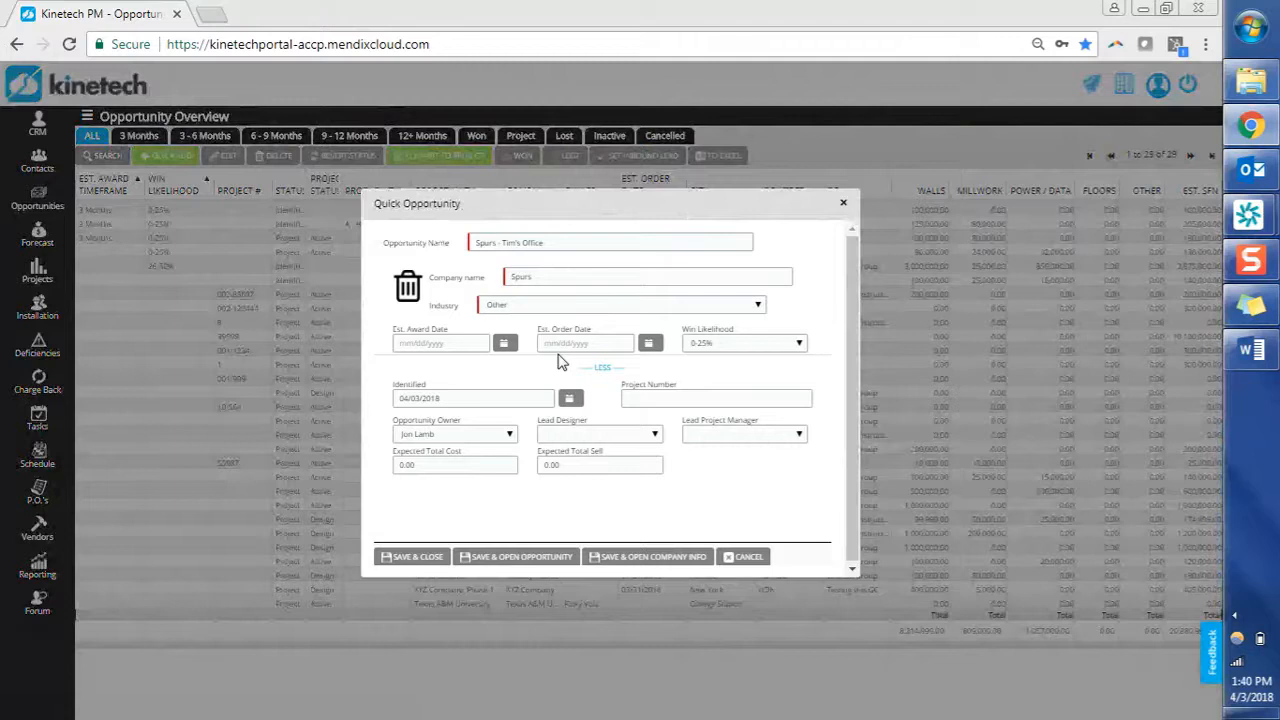
{"action": "left_click", "coordinate": [507, 345]}
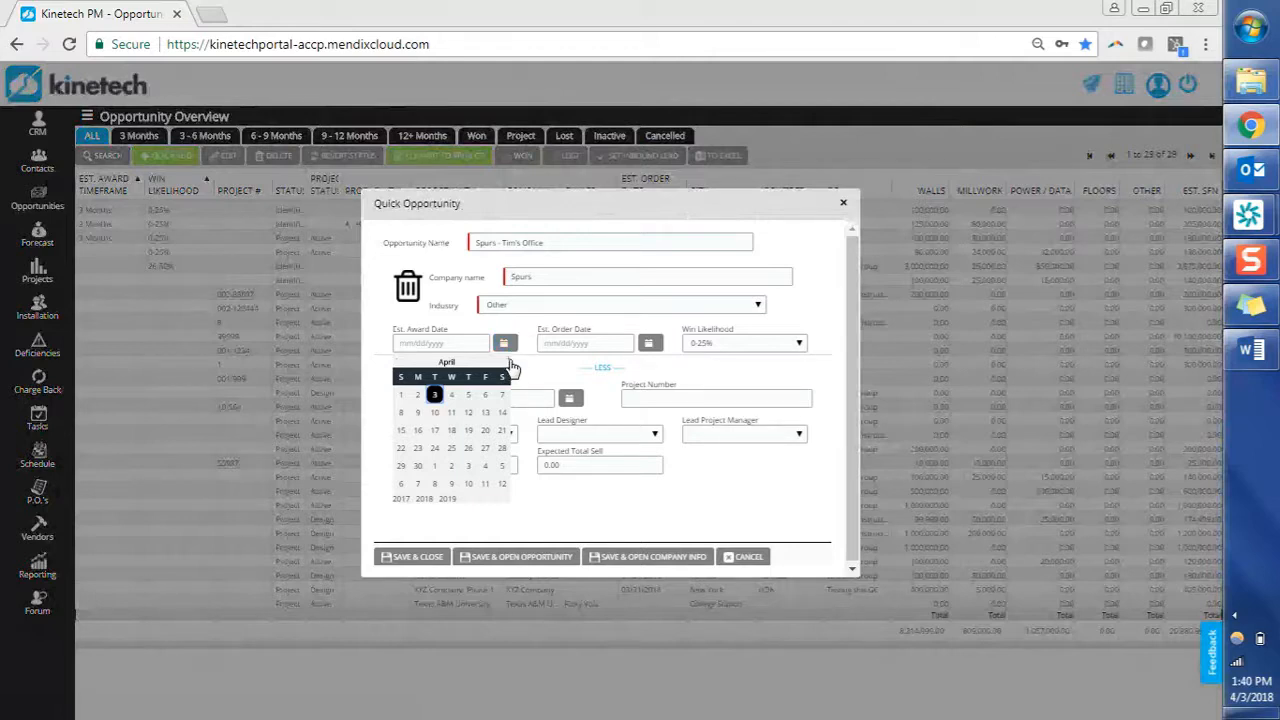
{"action": "left_click", "coordinate": [510, 362]}
{"action": "left_click", "coordinate": [510, 362]}
{"action": "left_click", "coordinate": [510, 362]}
{"action": "left_click", "coordinate": [509, 362]}
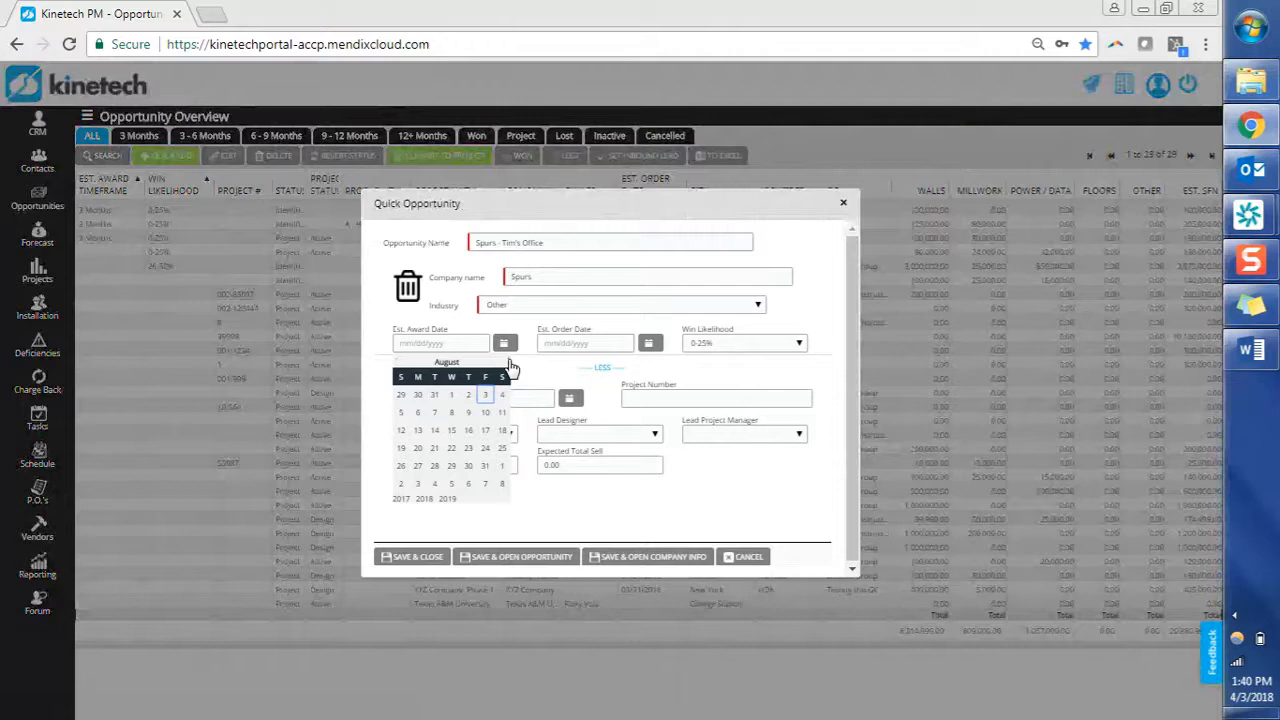
{"action": "left_click", "coordinate": [486, 466]}
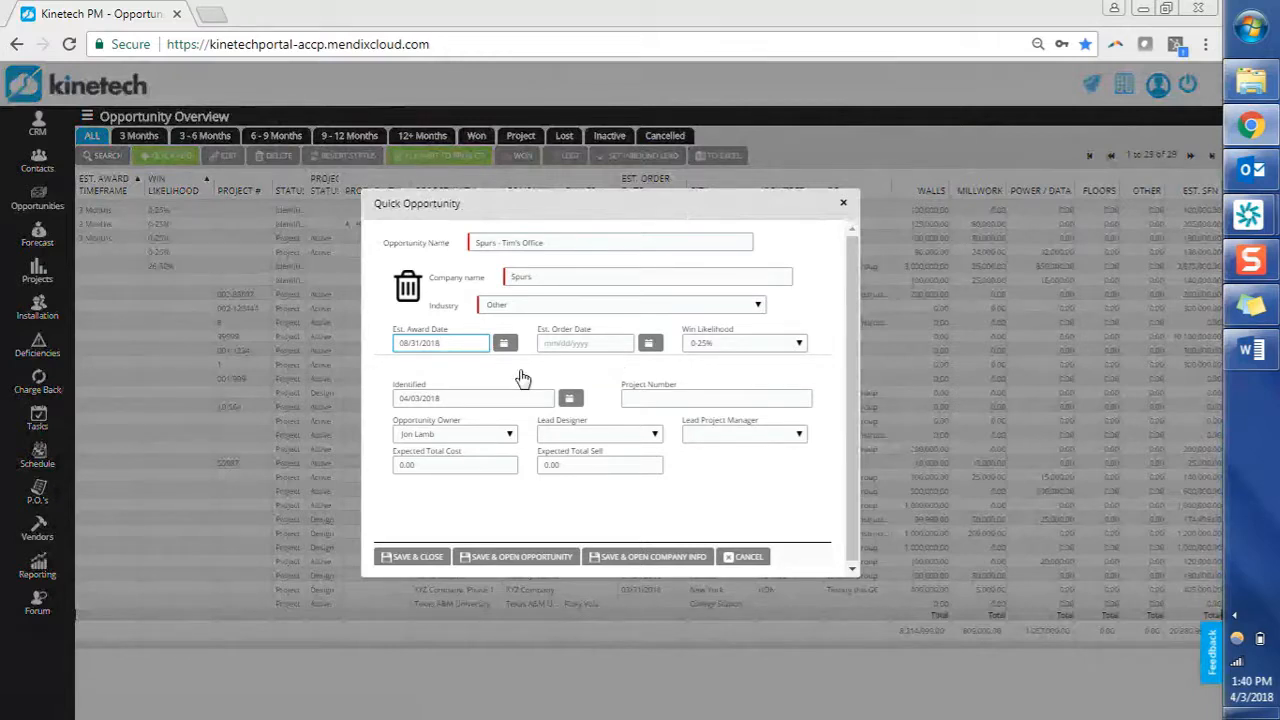
Pick 09/10/2018 in the Est. Order Date calendar.
{"action": "left_click", "coordinate": [648, 343]}
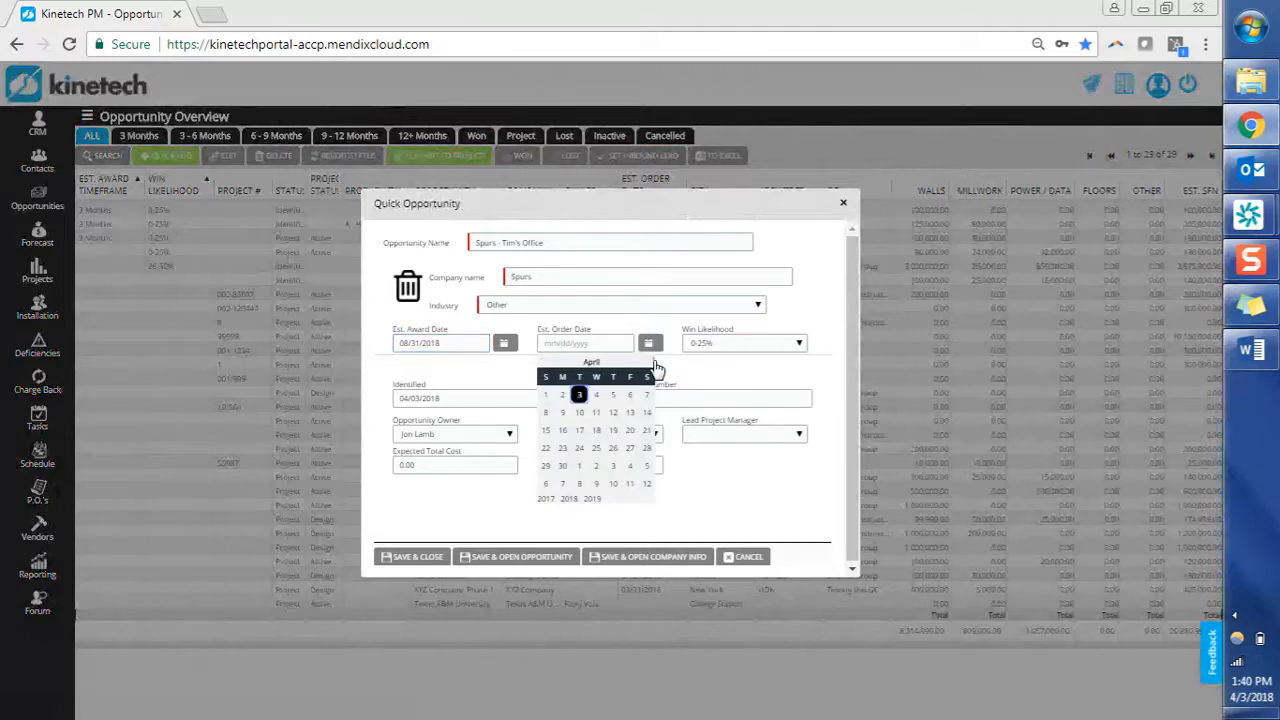
{"action": "left_click", "coordinate": [654, 362]}
{"action": "left_click", "coordinate": [654, 362]}
{"action": "left_click", "coordinate": [654, 362]}
{"action": "left_click", "coordinate": [654, 362]}
{"action": "left_click", "coordinate": [654, 362]}
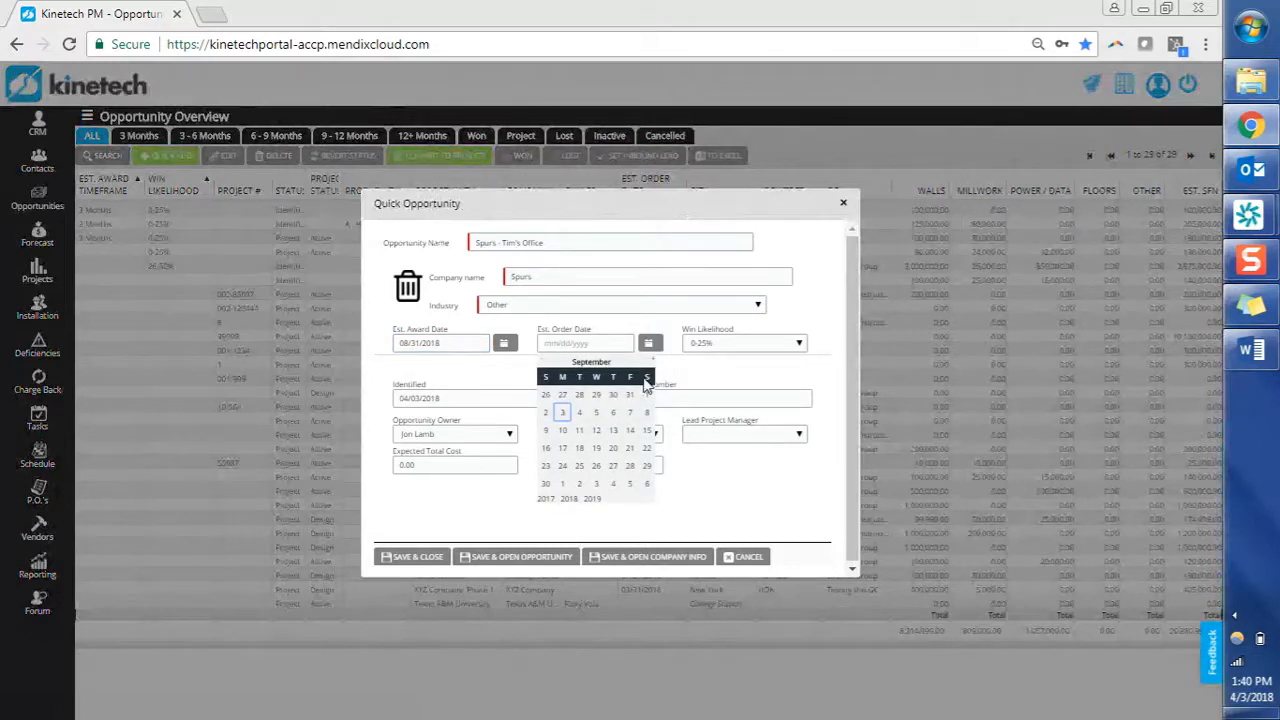
{"action": "left_click", "coordinate": [563, 431]}
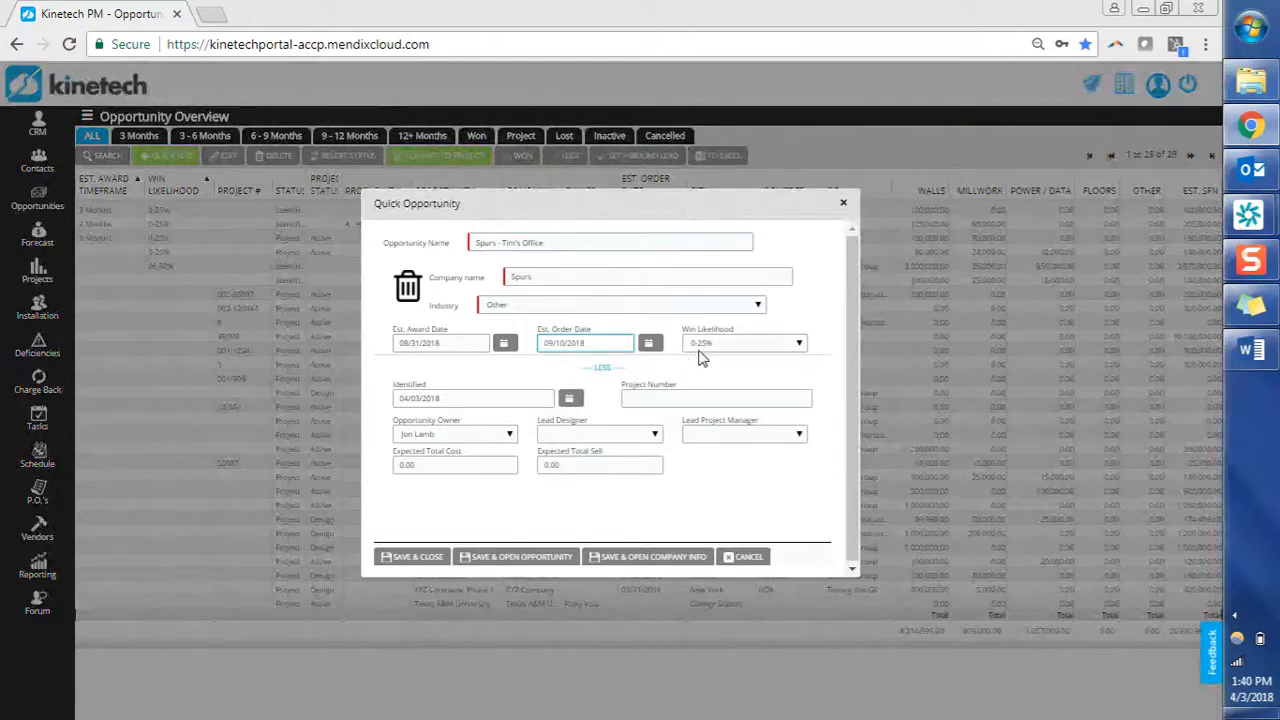
{"action": "left_click", "coordinate": [710, 344]}
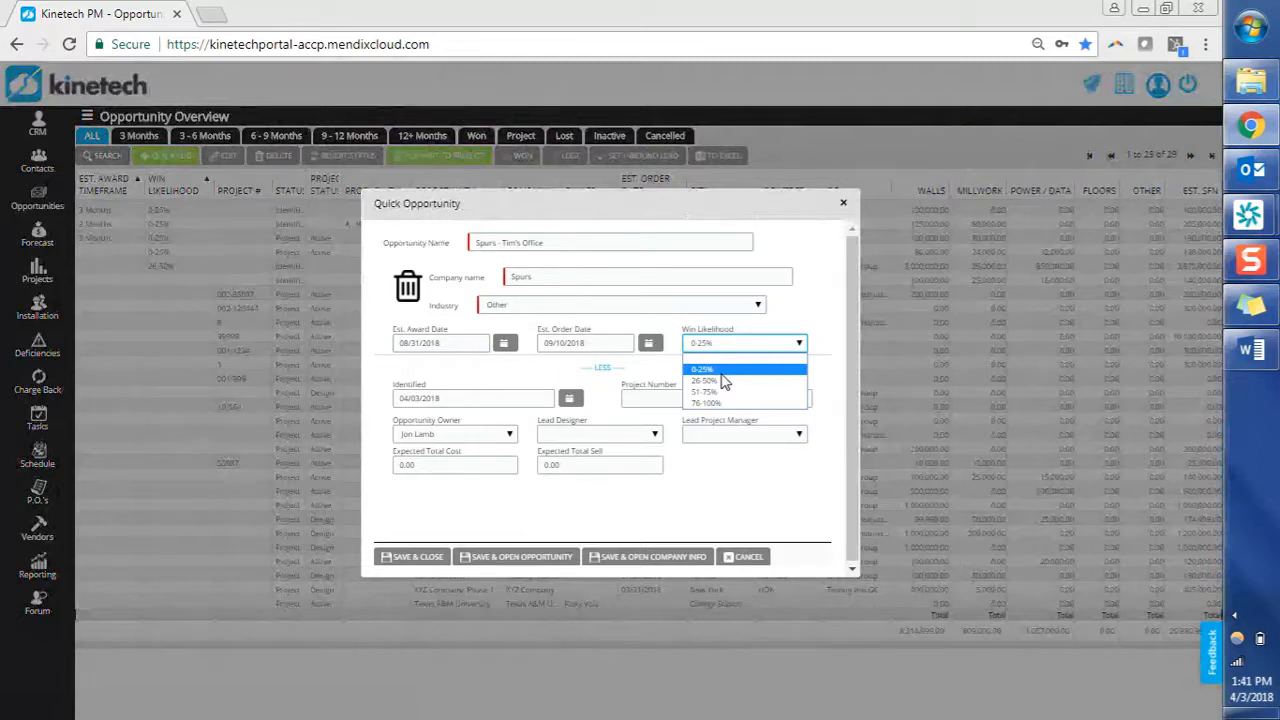
{"action": "left_click", "coordinate": [722, 374]}
{"action": "left_click", "coordinate": [672, 376]}
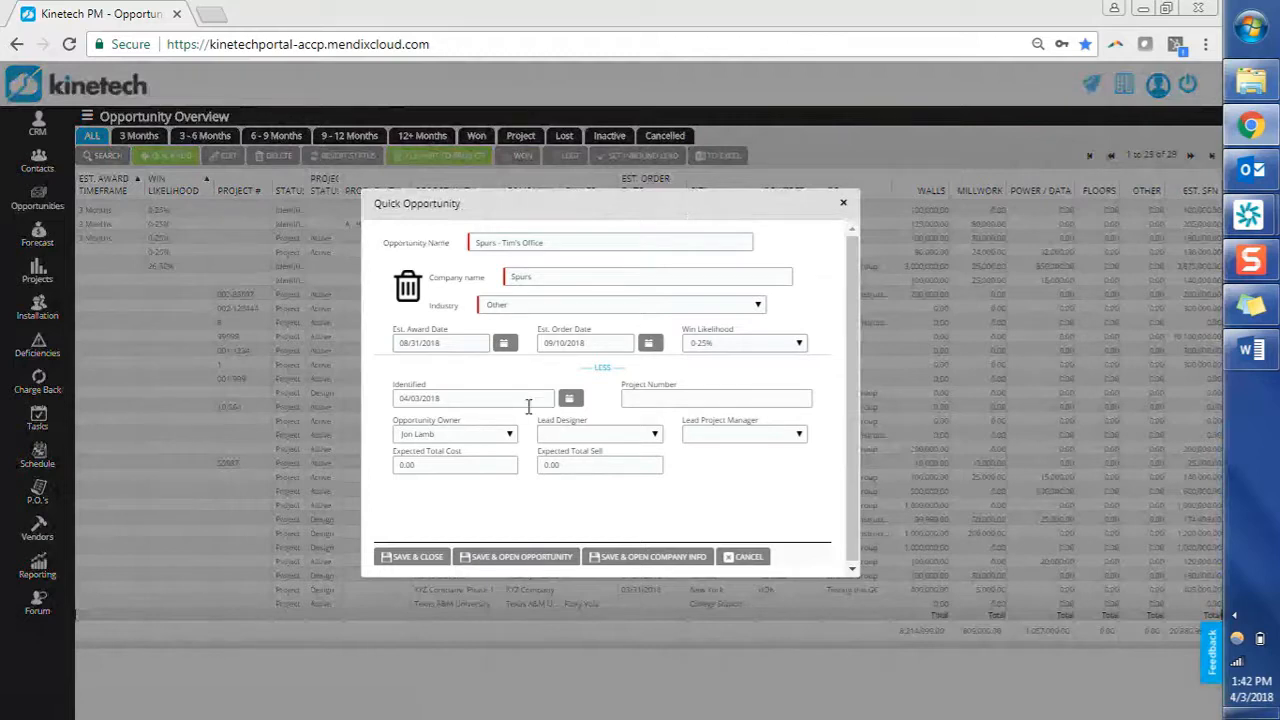
{"action": "left_click", "coordinate": [660, 398]}
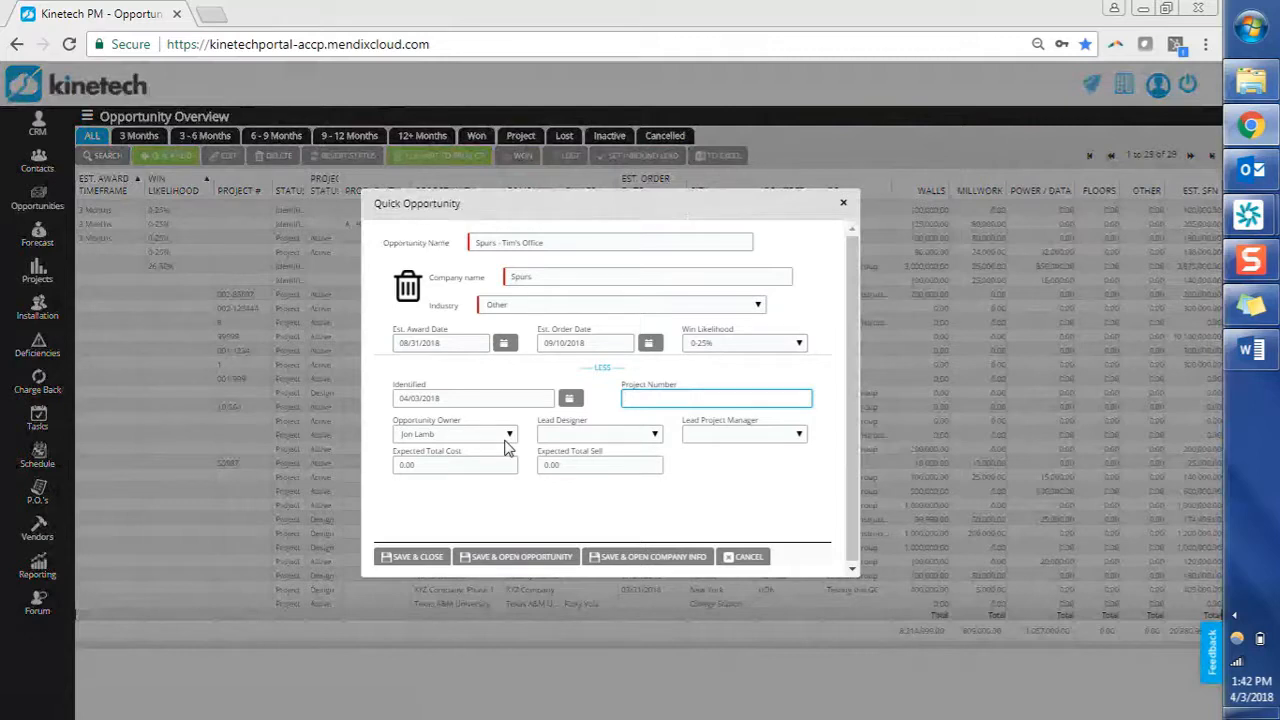
{"action": "left_click", "coordinate": [628, 433]}
Choose a Lead Designer and a Lead Project Manager for the opportunity.
{"action": "left_click", "coordinate": [628, 433]}
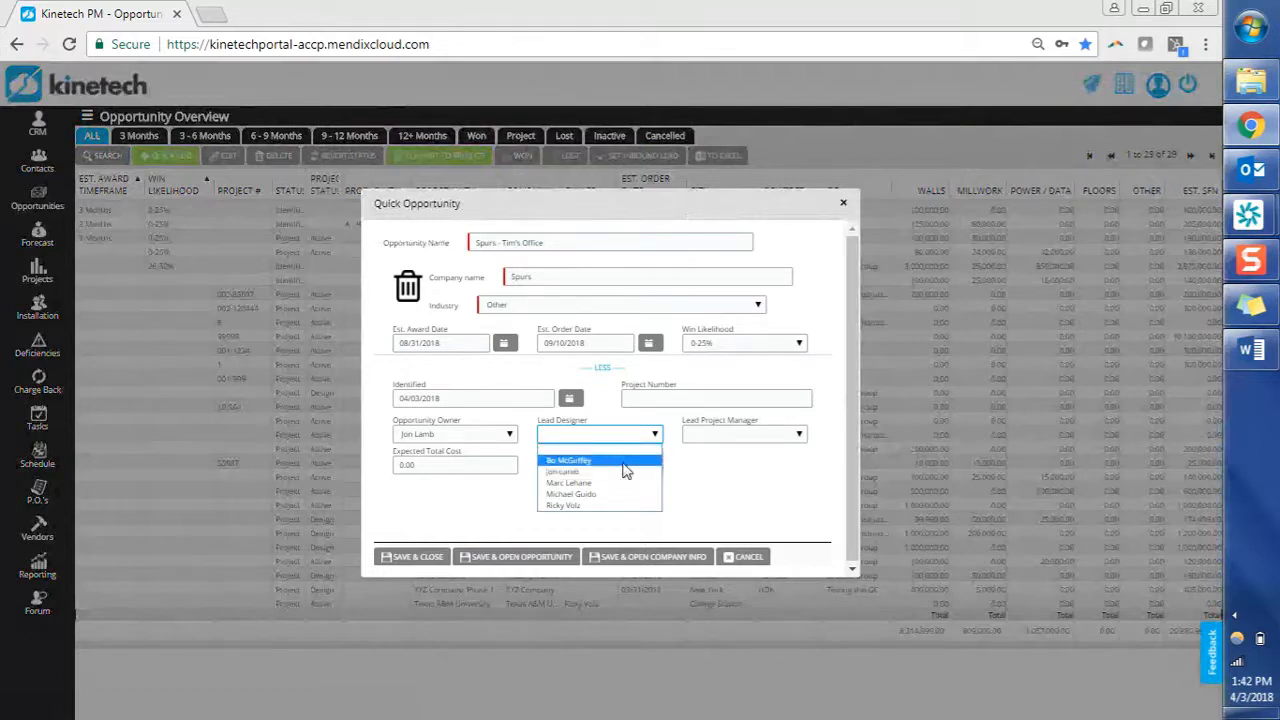
{"action": "left_click", "coordinate": [623, 461]}
{"action": "left_click", "coordinate": [758, 436]}
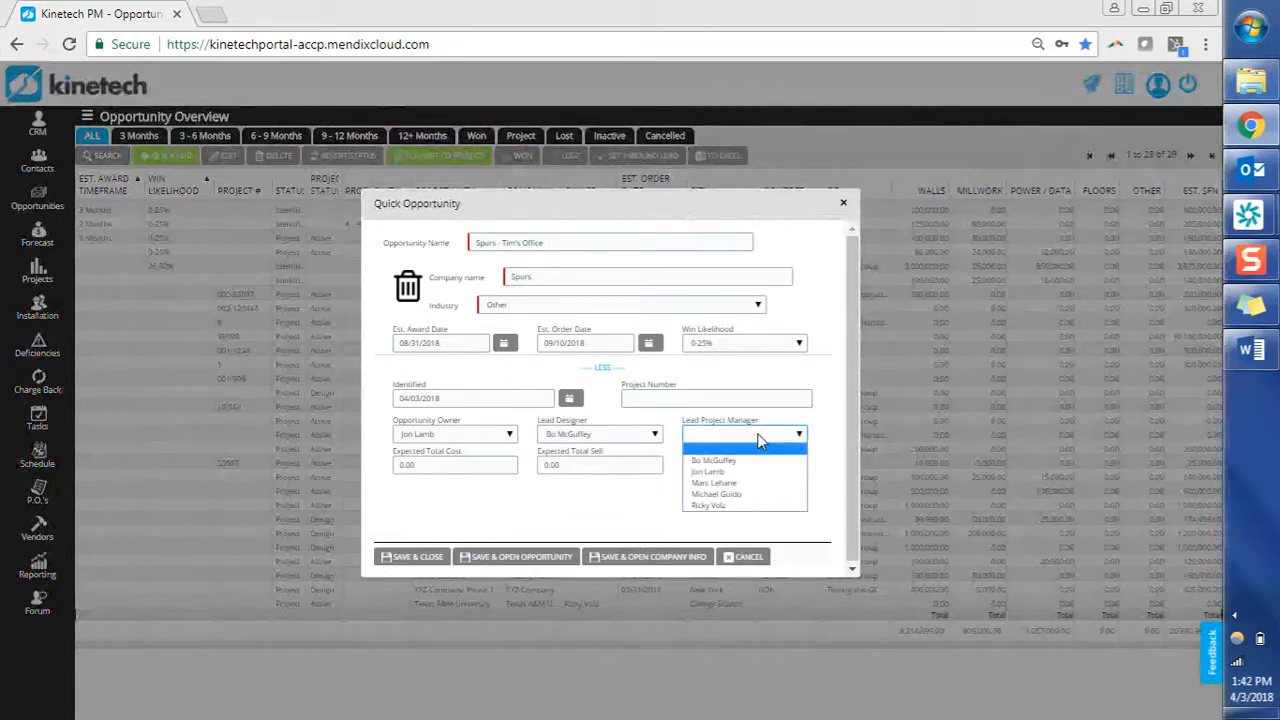
{"action": "left_click", "coordinate": [750, 494]}
Enter expected total cost 100,000.00 and expected total sell 125,000.00, then save the opportunity.
{"action": "left_click", "coordinate": [437, 468]}
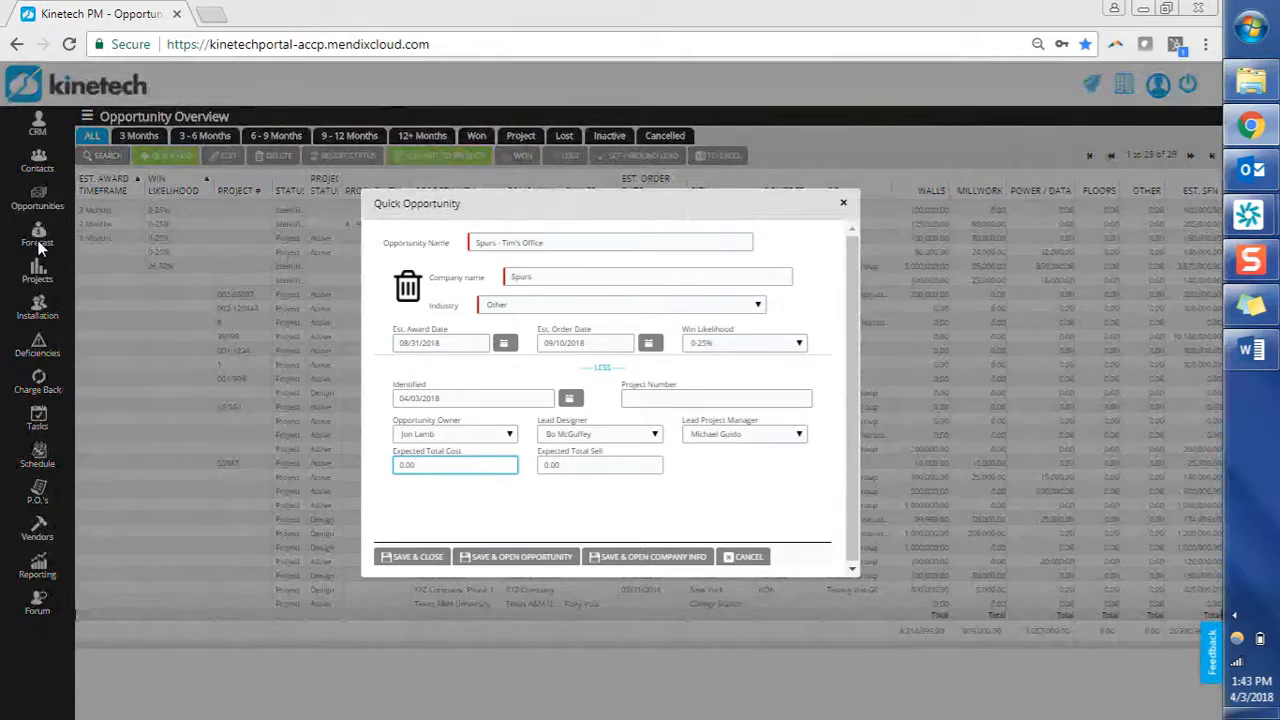
{"action": "double_click", "coordinate": [443, 465]}
{"action": "type", "text": "100000"}
{"action": "key", "text": "Tab"}
{"action": "key", "text": "shift+Tab"}
{"action": "key", "text": "Tab"}
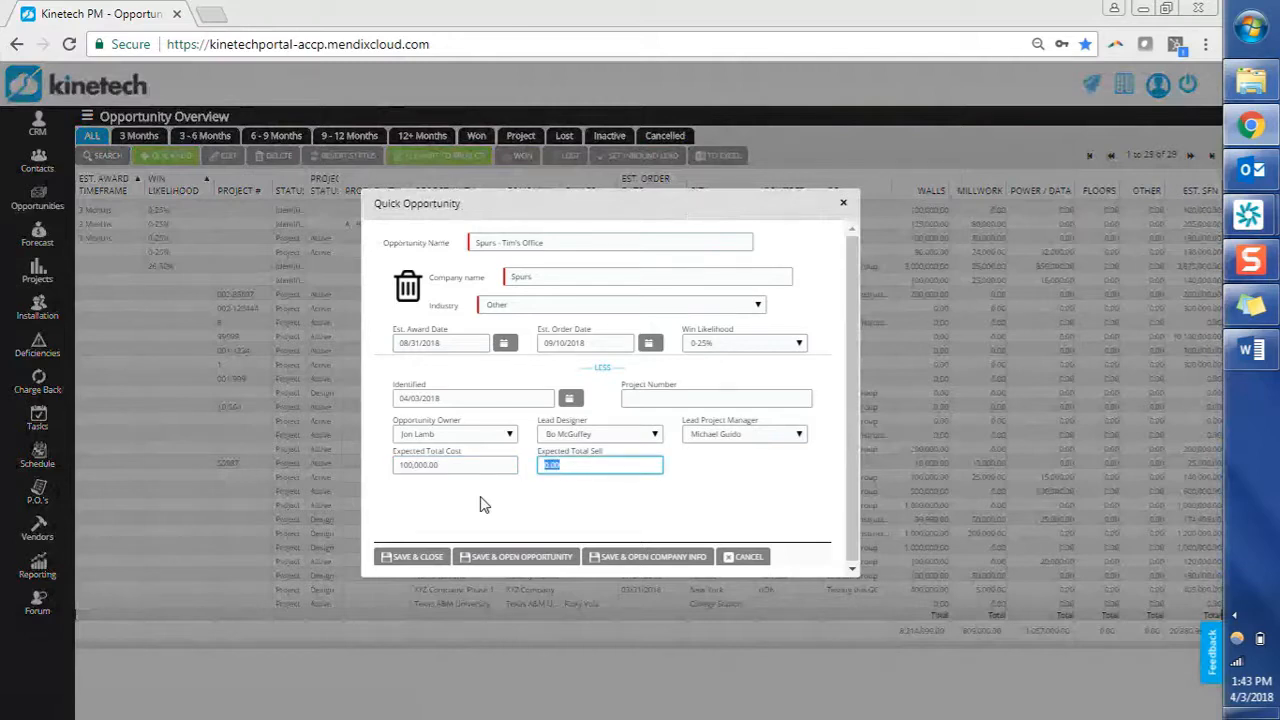
{"action": "type", "text": "125000"}
{"action": "key", "text": "Tab"}
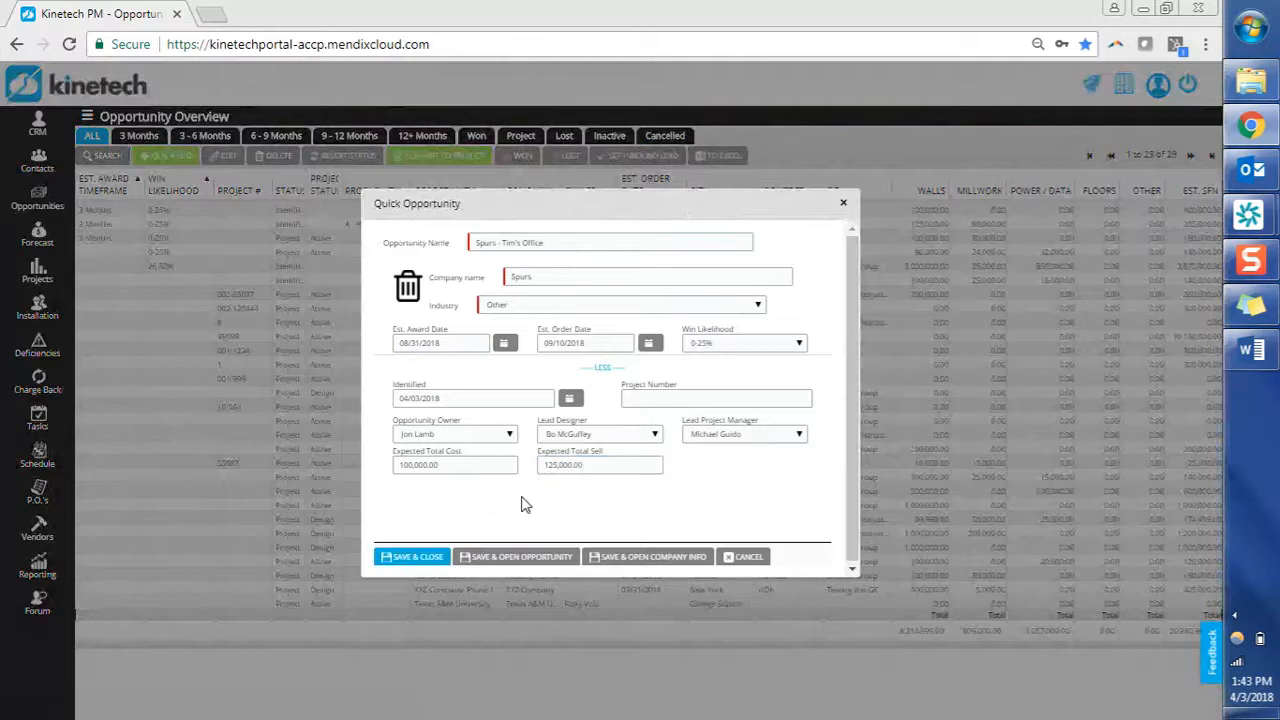
{"action": "left_click", "coordinate": [520, 557]}
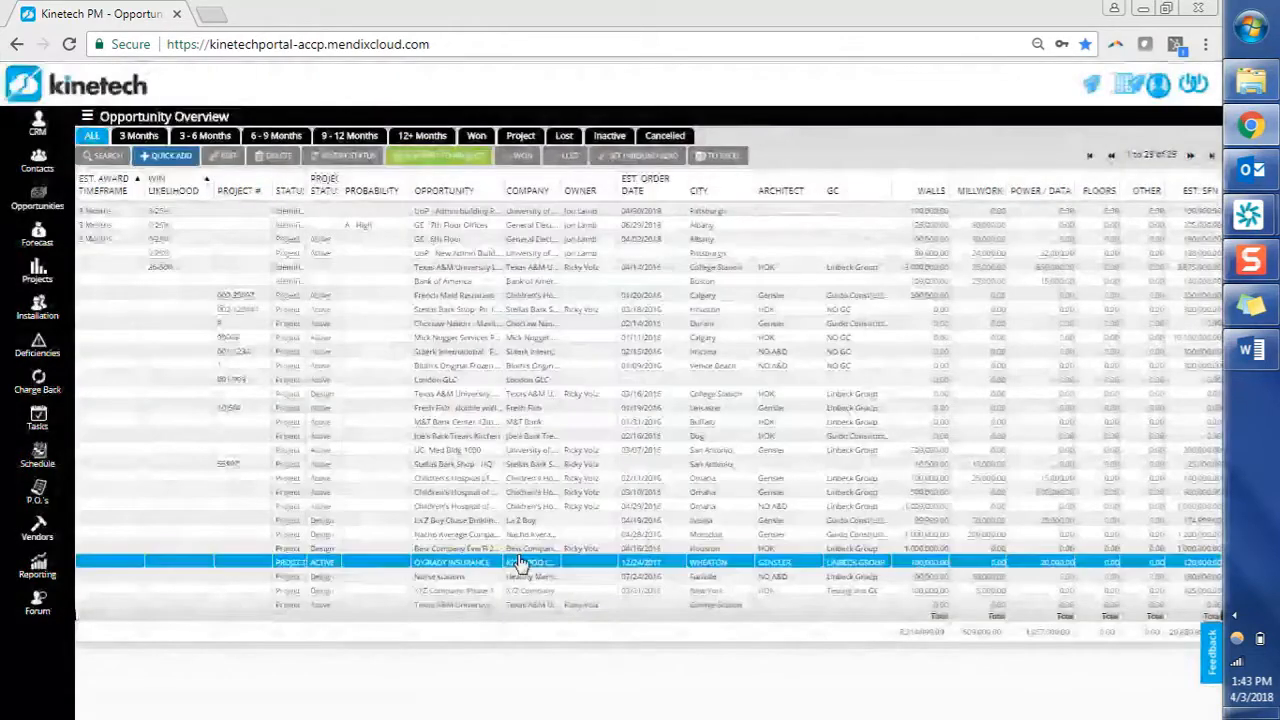
Open Spurs - Tim's Office for editing and set DIRTT Forecast to 1 - 69%.
{"action": "double_click", "coordinate": [520, 563]}
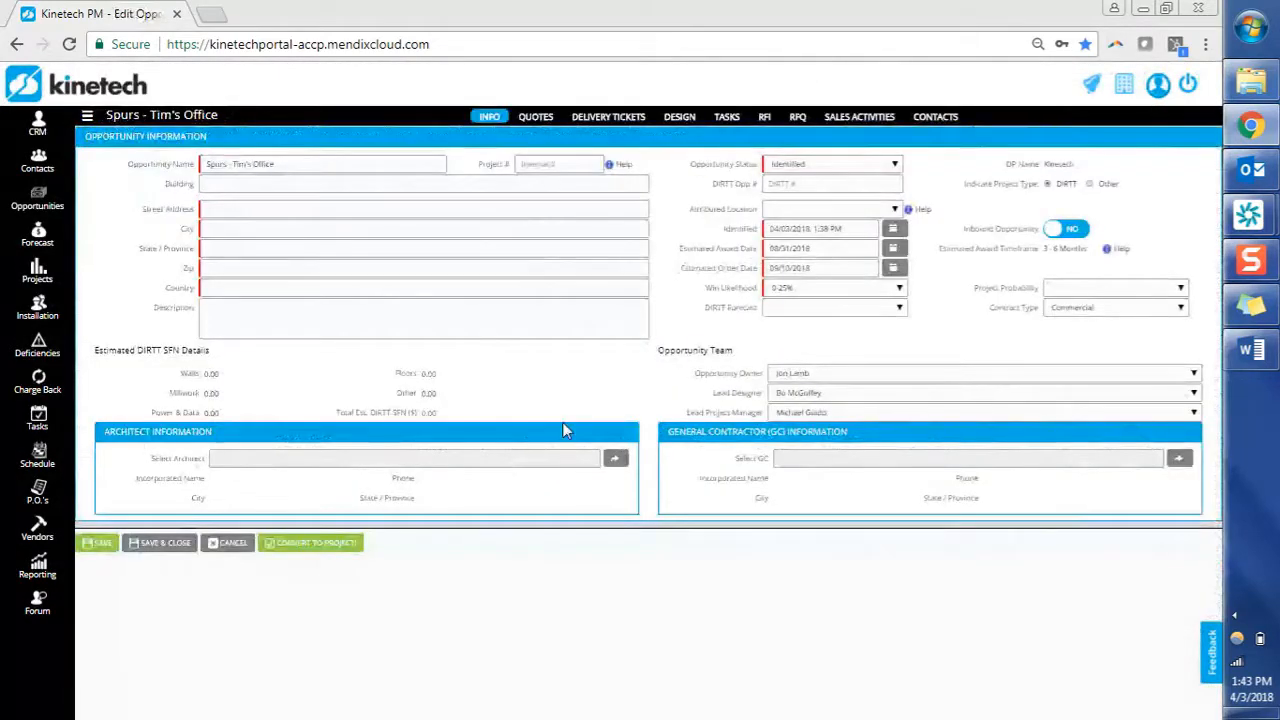
{"action": "left_click", "coordinate": [811, 309]}
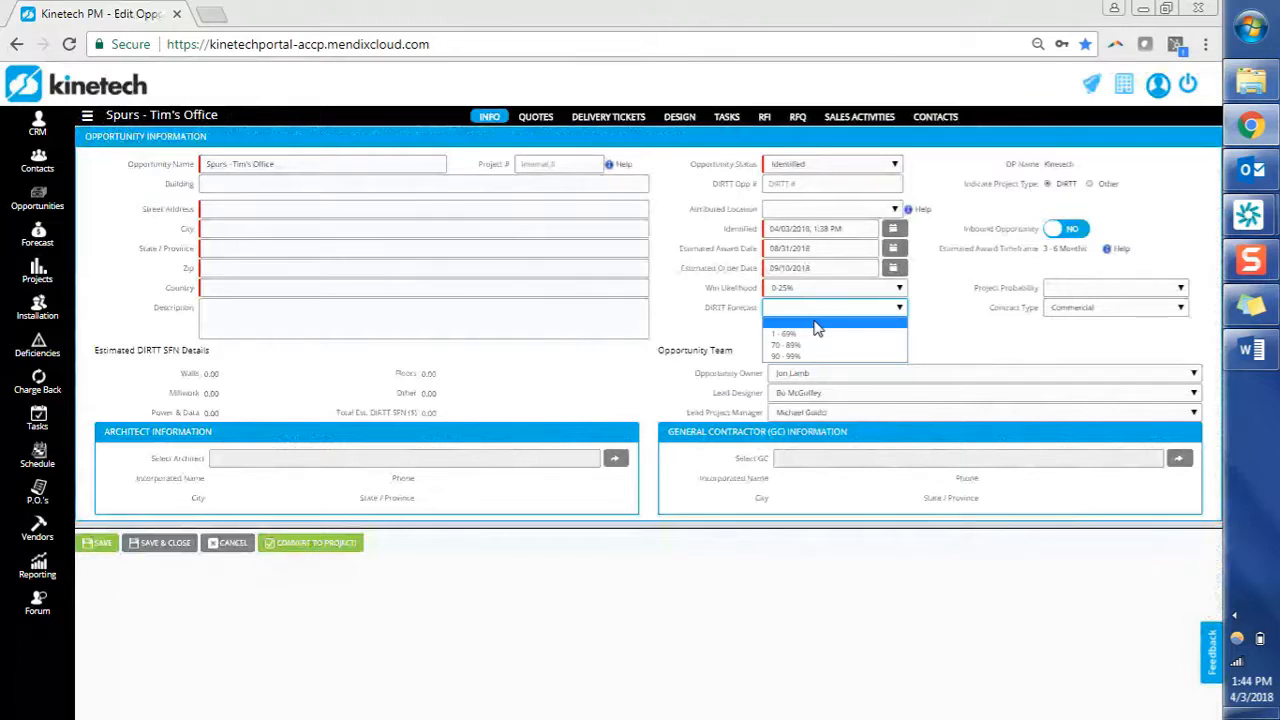
{"action": "left_click", "coordinate": [790, 333]}
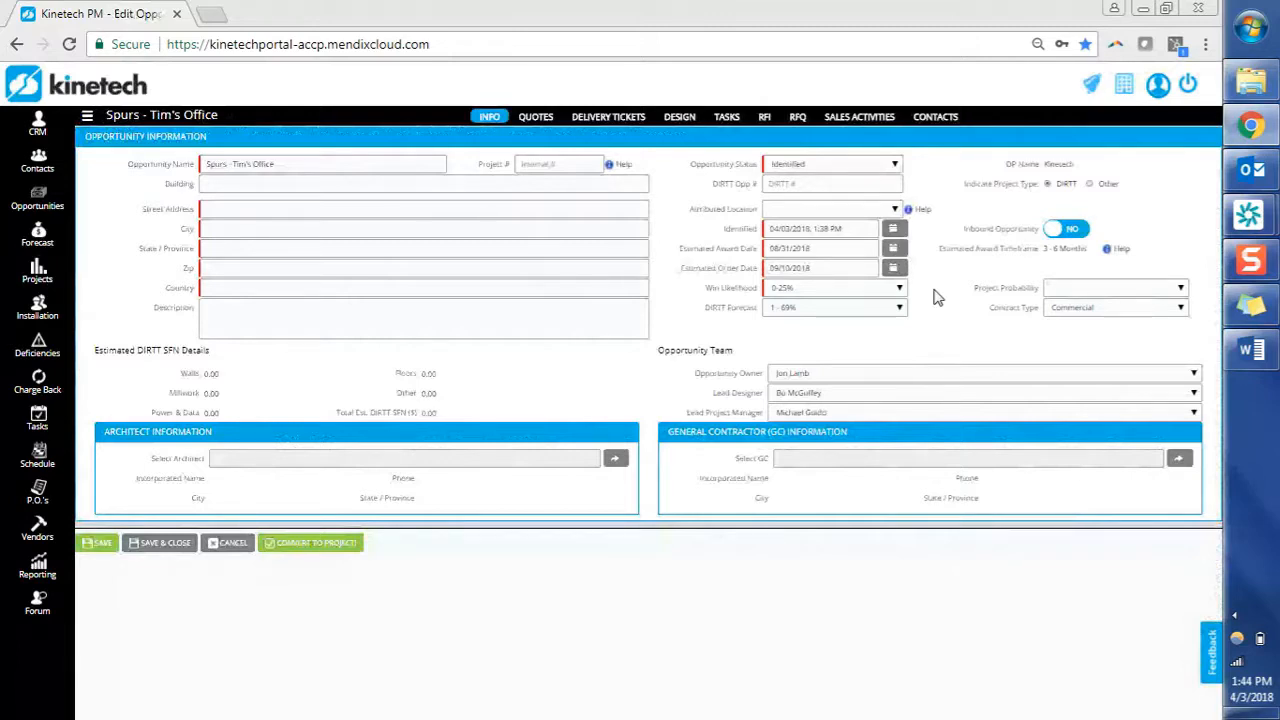
Check the Win Likelihood options, leaving it at 0-25%.
{"action": "left_click", "coordinate": [900, 288]}
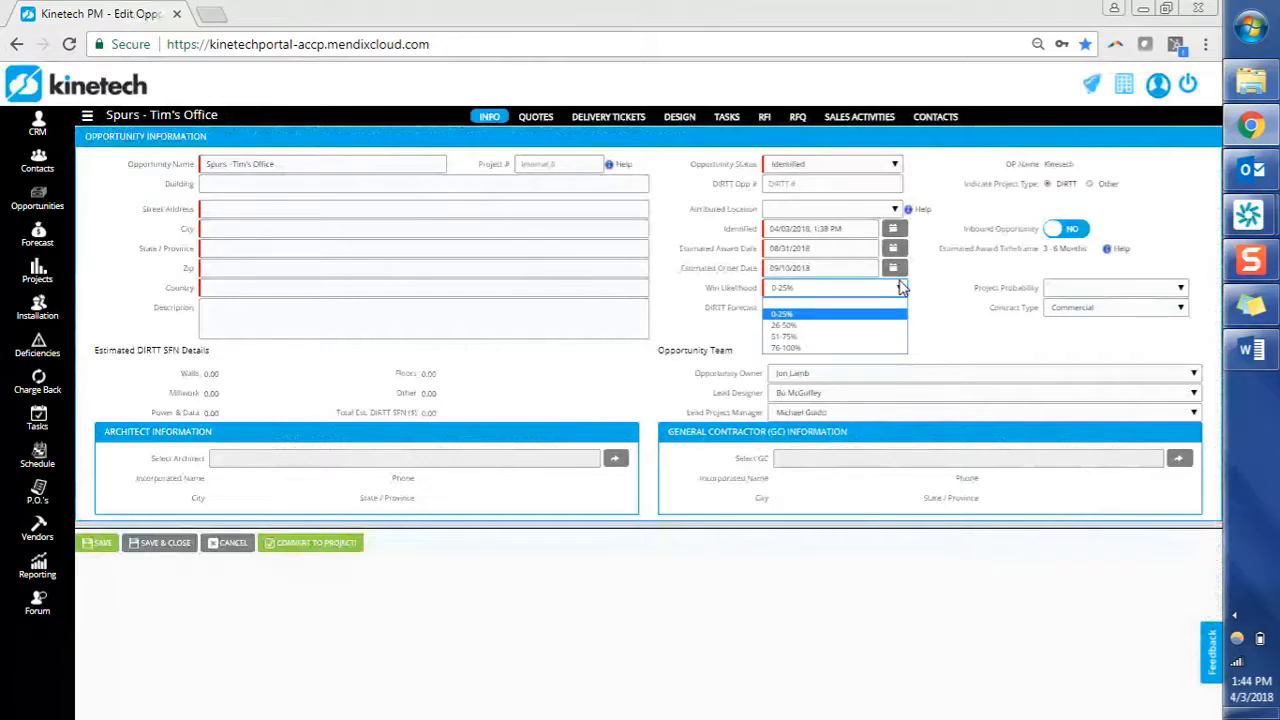
{"action": "left_click", "coordinate": [902, 288]}
{"action": "left_click", "coordinate": [902, 288]}
{"action": "left_click", "coordinate": [902, 288]}
{"action": "left_click", "coordinate": [902, 288]}
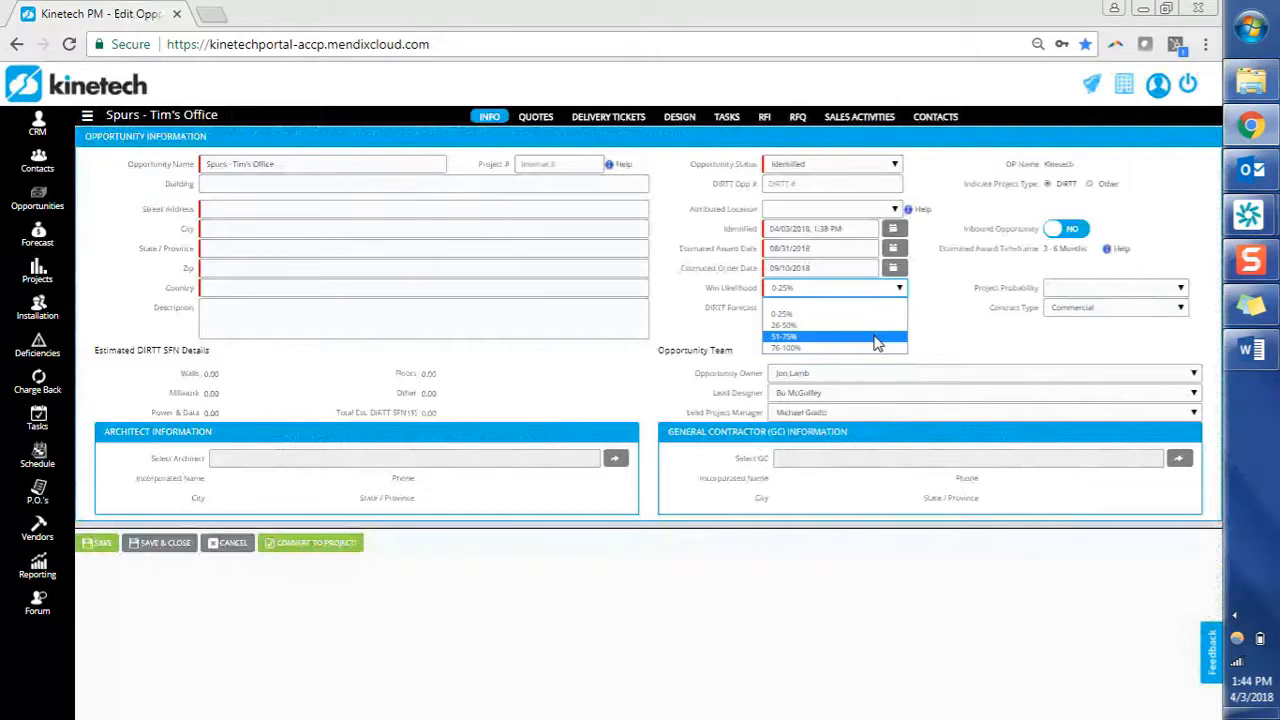
{"action": "left_click", "coordinate": [990, 293]}
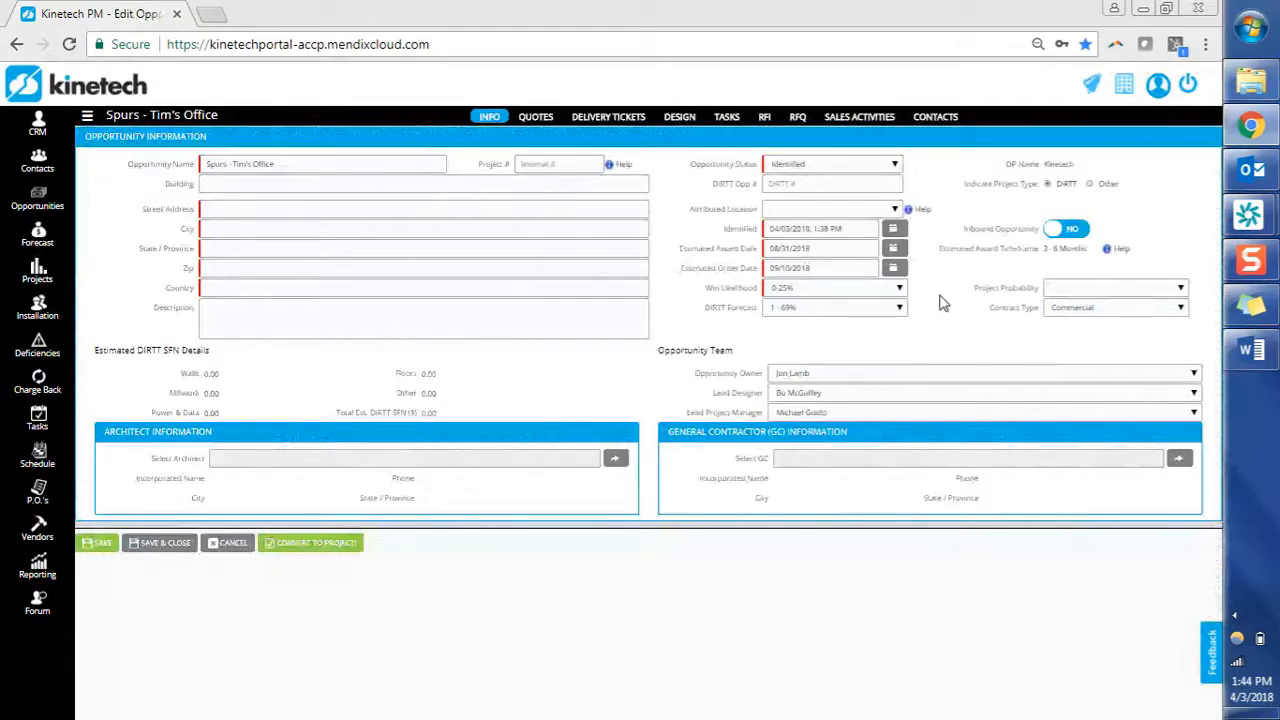
{"action": "left_click", "coordinate": [1078, 290]}
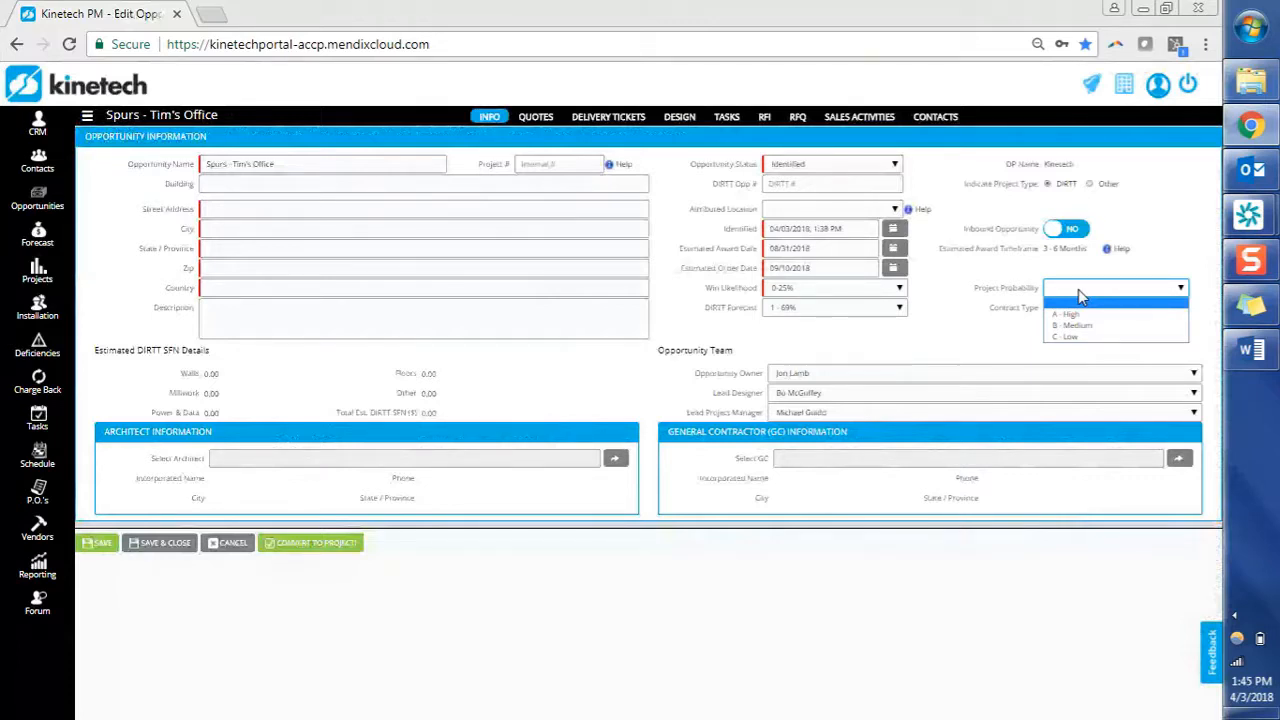
Choose B - Medium as the Project Probability.
{"action": "left_click", "coordinate": [1113, 328]}
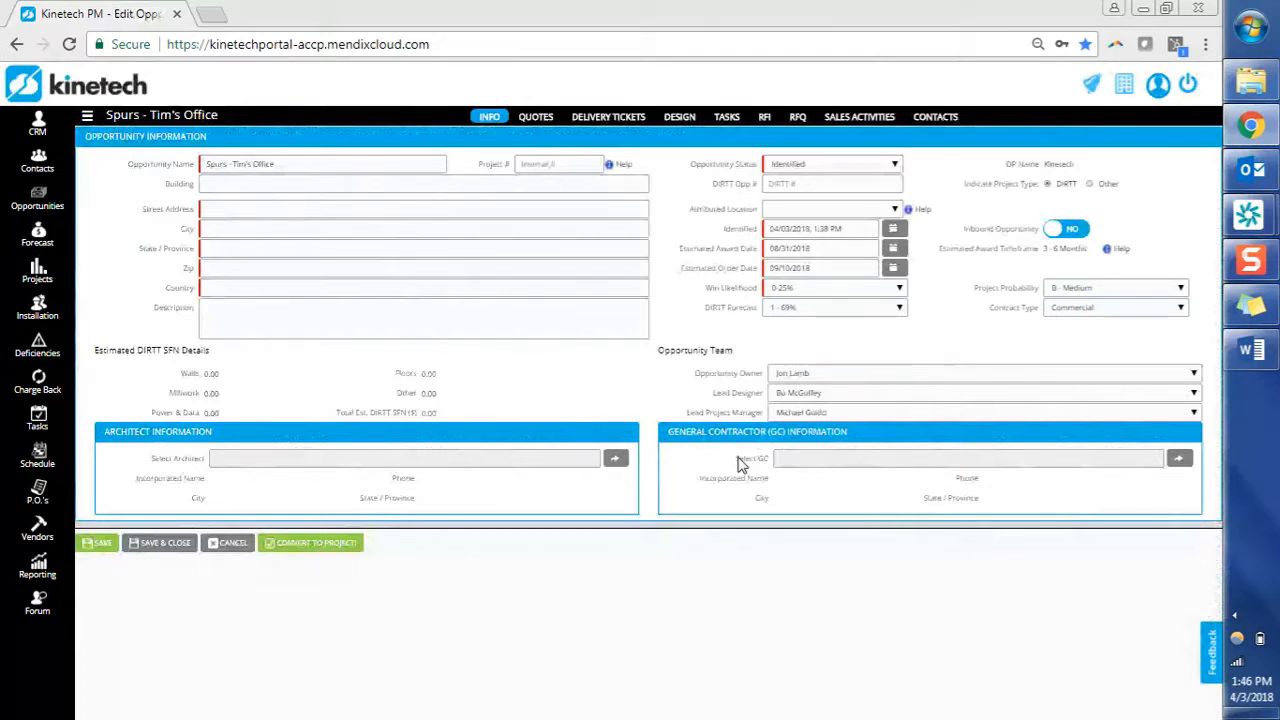
Set Attributed Location to San Antonio and leave Inbound Opportunity at NO.
{"action": "left_click", "coordinate": [760, 210]}
{"action": "left_click", "coordinate": [895, 212]}
{"action": "left_click", "coordinate": [895, 211]}
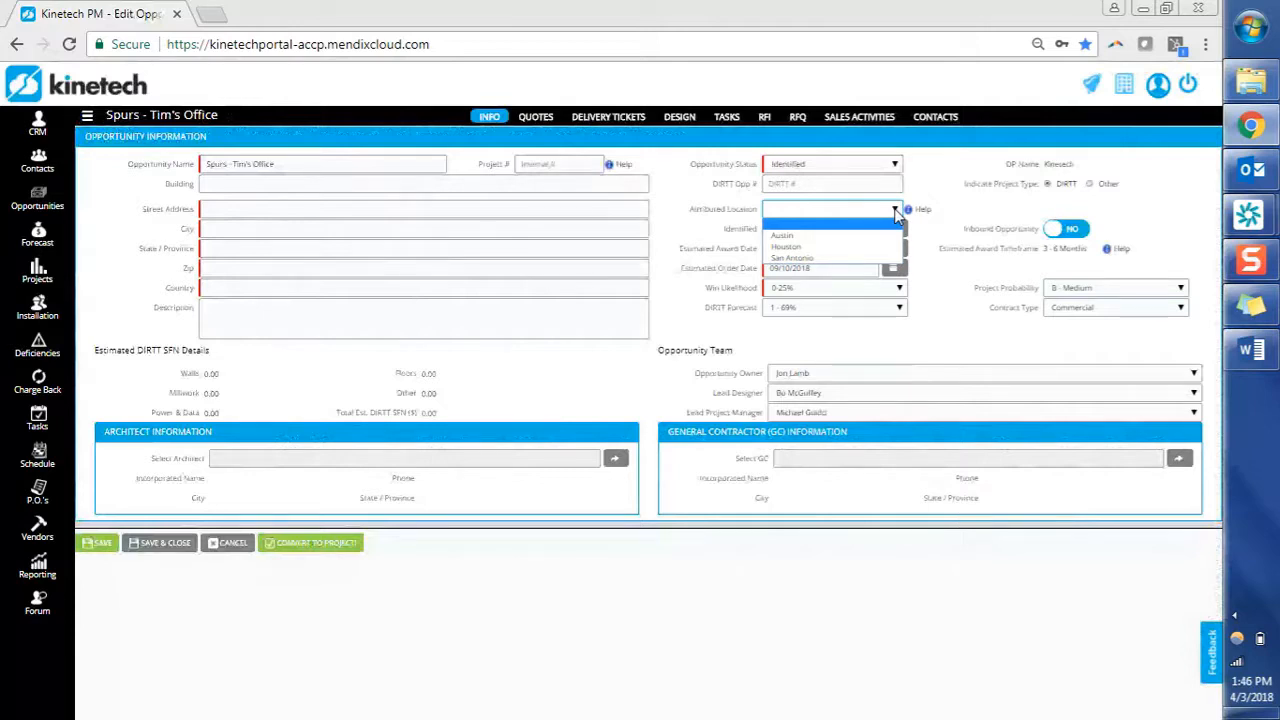
{"action": "left_click", "coordinate": [876, 262]}
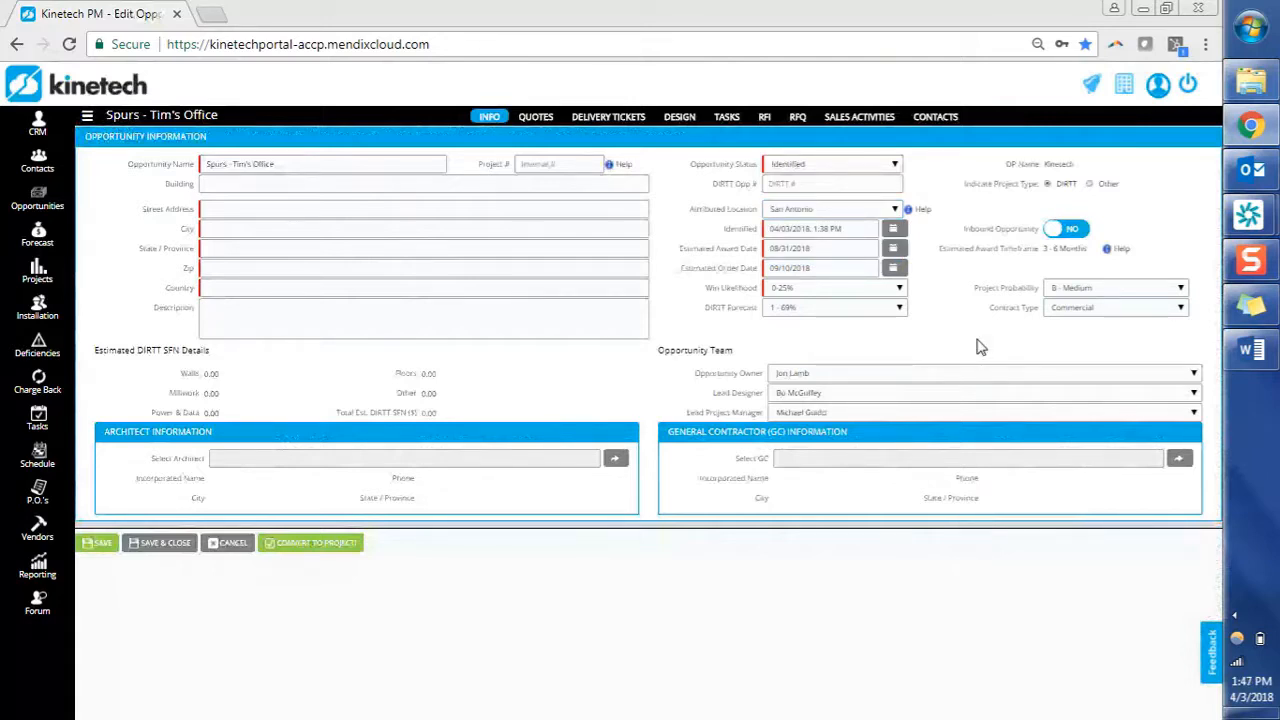
{"action": "left_click", "coordinate": [1086, 233]}
{"action": "left_click", "coordinate": [1082, 231]}
{"action": "left_click", "coordinate": [543, 119]}
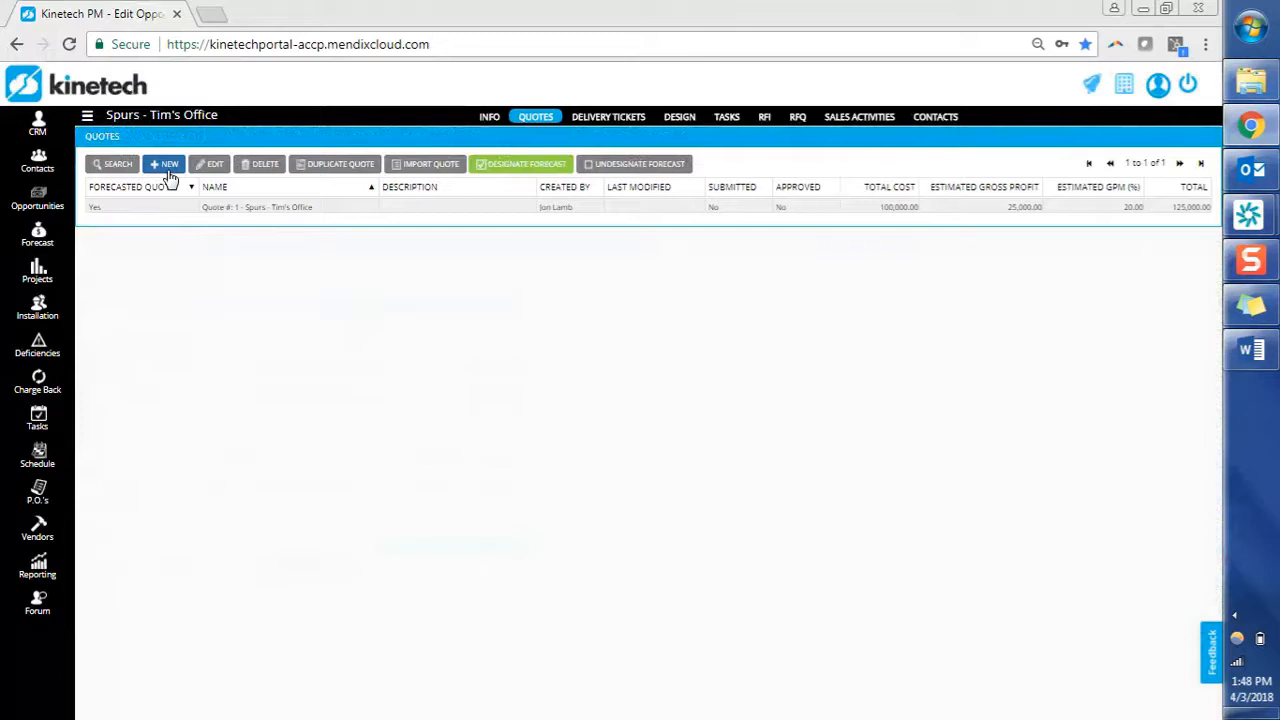
Close Quote #1 without saving edits and create Quote #2 with six default line items.
{"action": "left_click", "coordinate": [185, 207]}
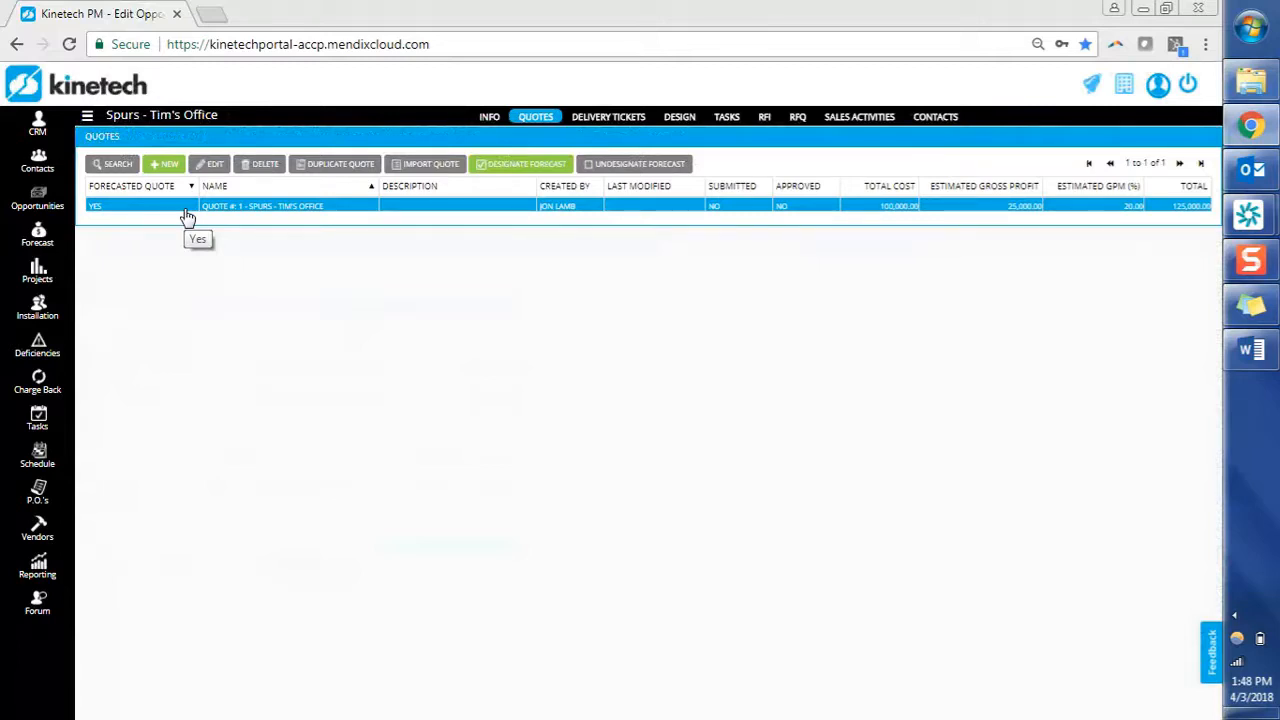
{"action": "left_click", "coordinate": [185, 210]}
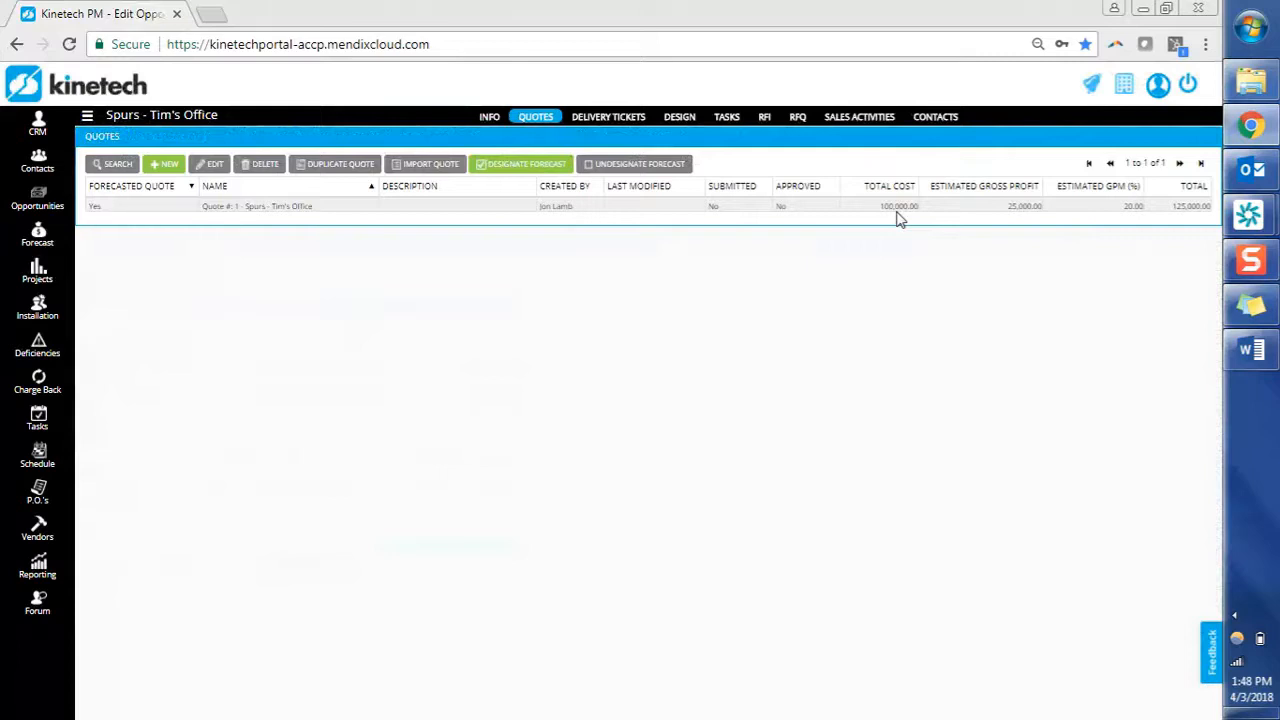
{"action": "left_click", "coordinate": [1164, 206]}
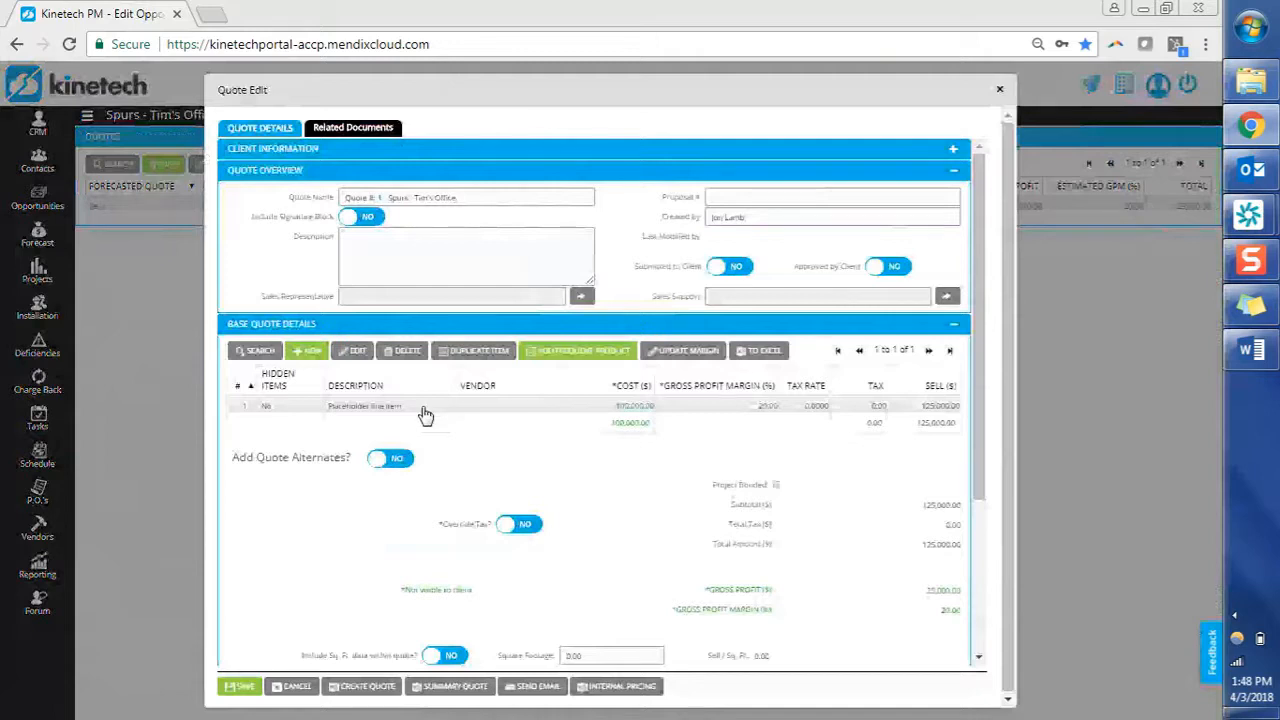
{"action": "left_click", "coordinate": [425, 414]}
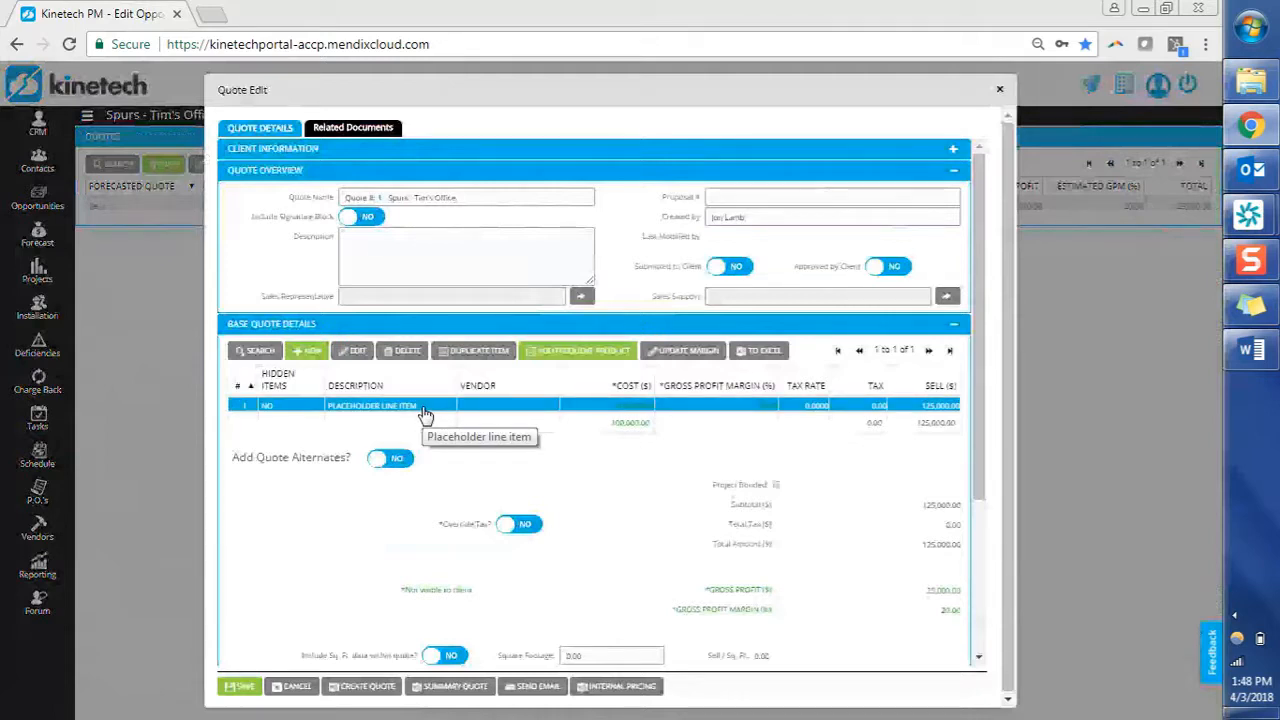
{"action": "left_click", "coordinate": [292, 687]}
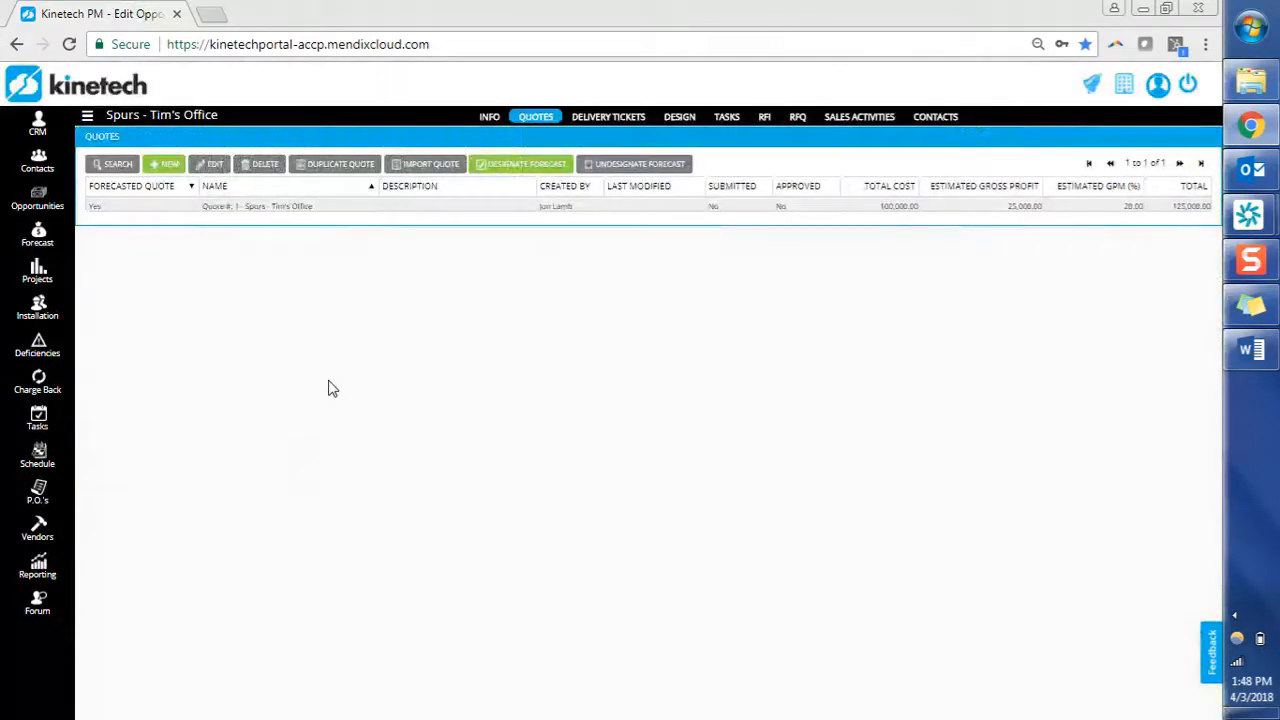
{"action": "left_click", "coordinate": [165, 166]}
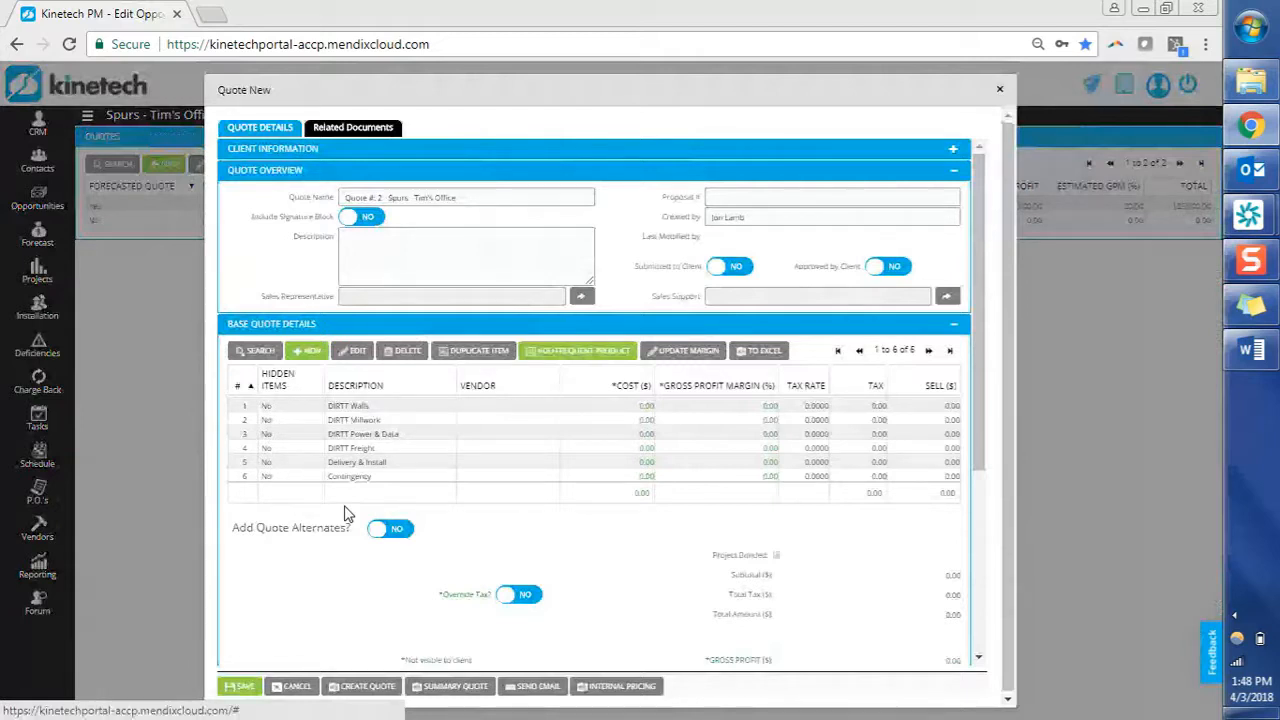
{"action": "left_click", "coordinate": [385, 420]}
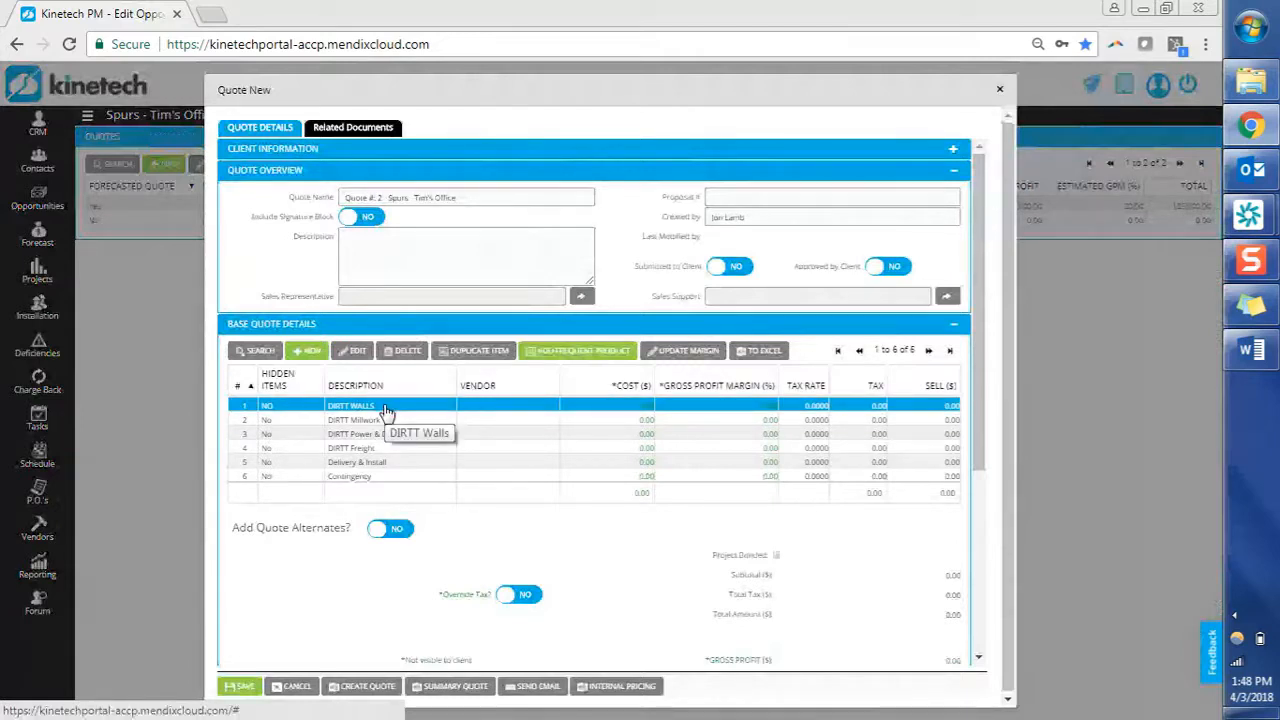
{"action": "left_click", "coordinate": [387, 407]}
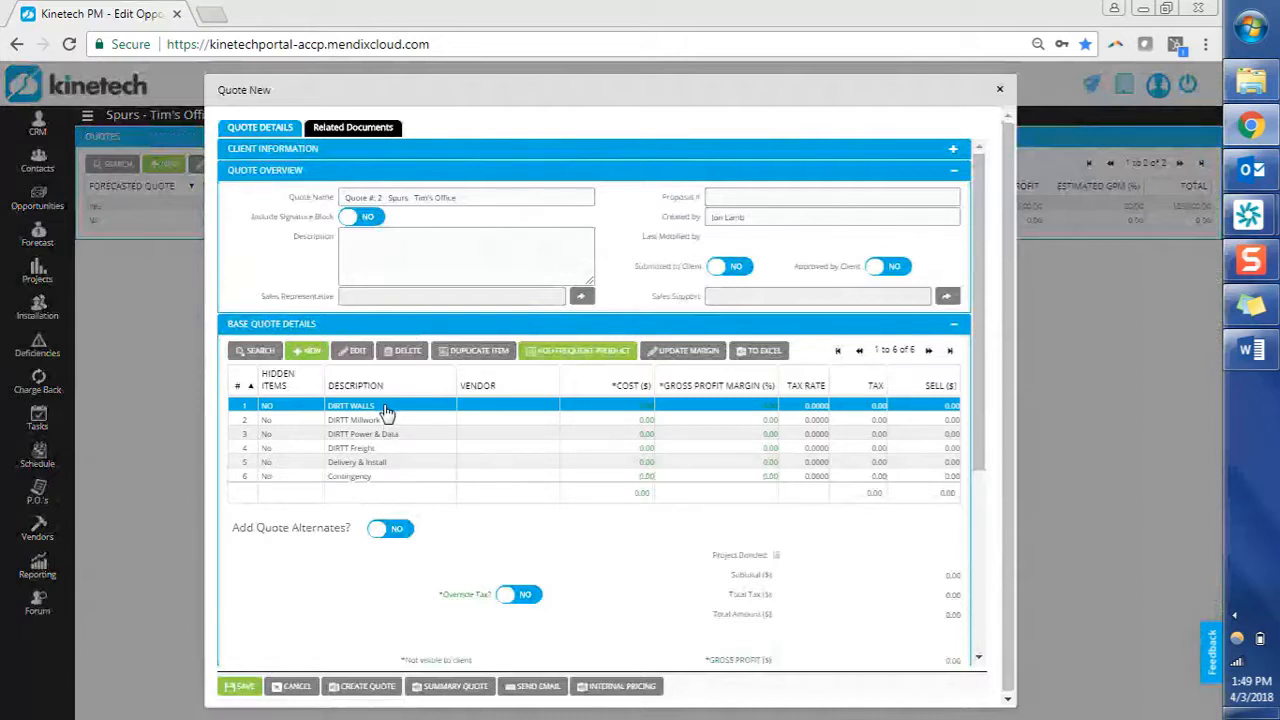
{"action": "double_click", "coordinate": [386, 412]}
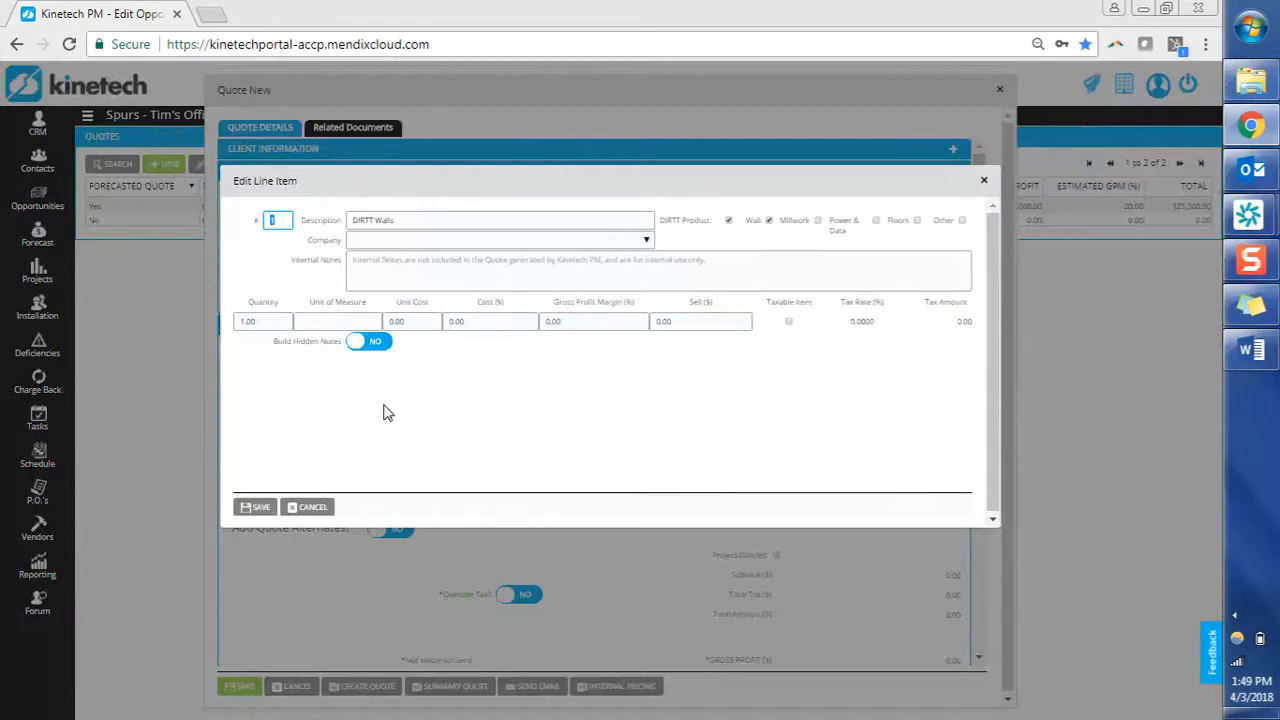
Mark DIRTT Walls as a Wall product, keeping the DIRTT Product flag on.
{"action": "left_click", "coordinate": [494, 222]}
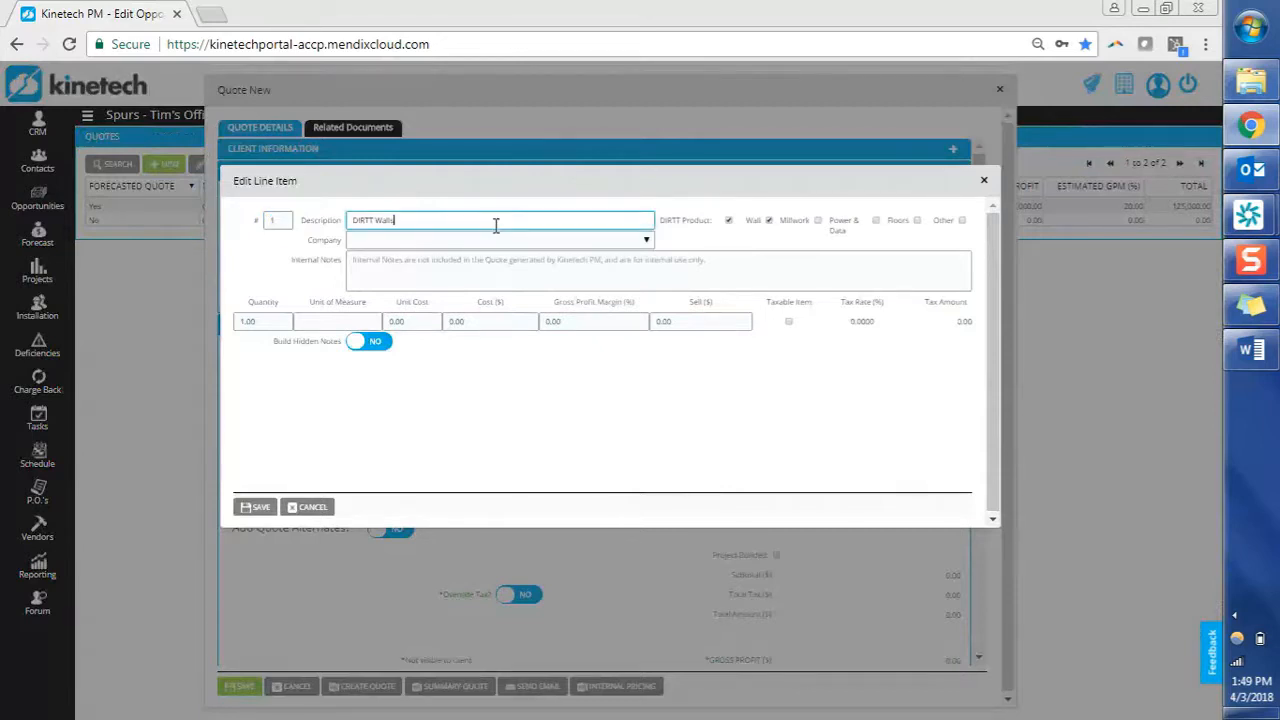
{"action": "left_click", "coordinate": [729, 221]}
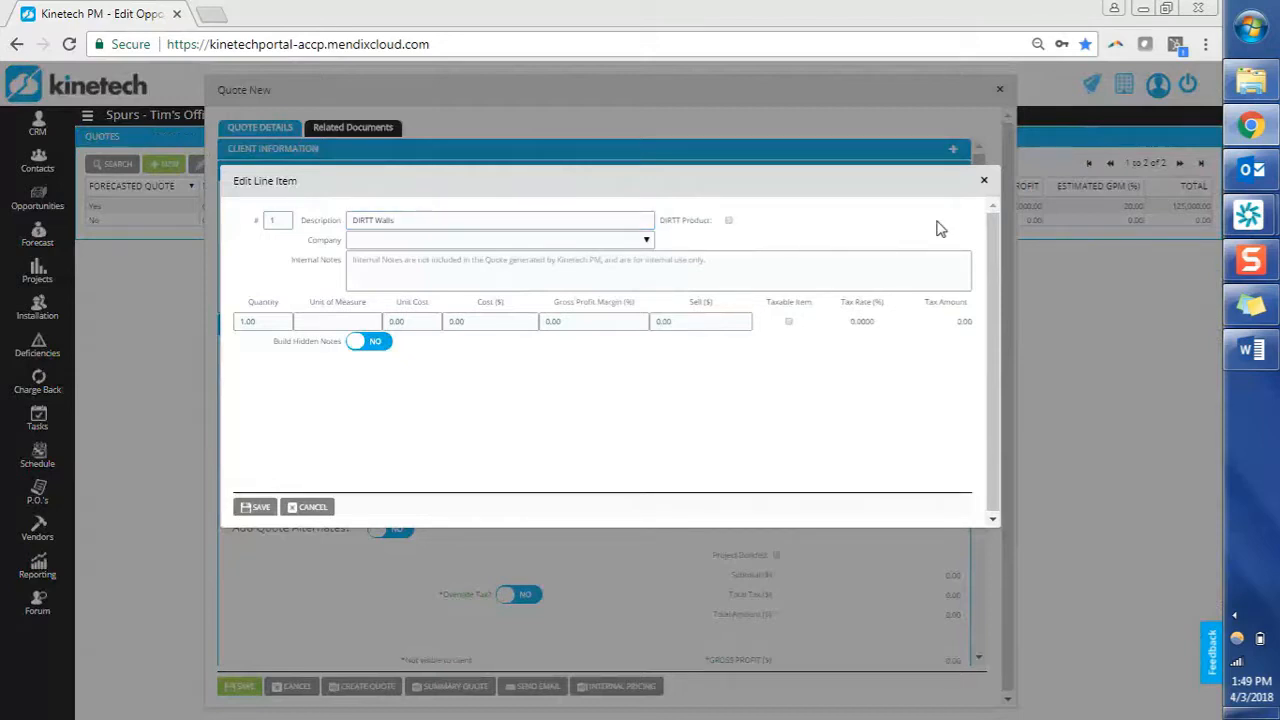
{"action": "left_click", "coordinate": [729, 221]}
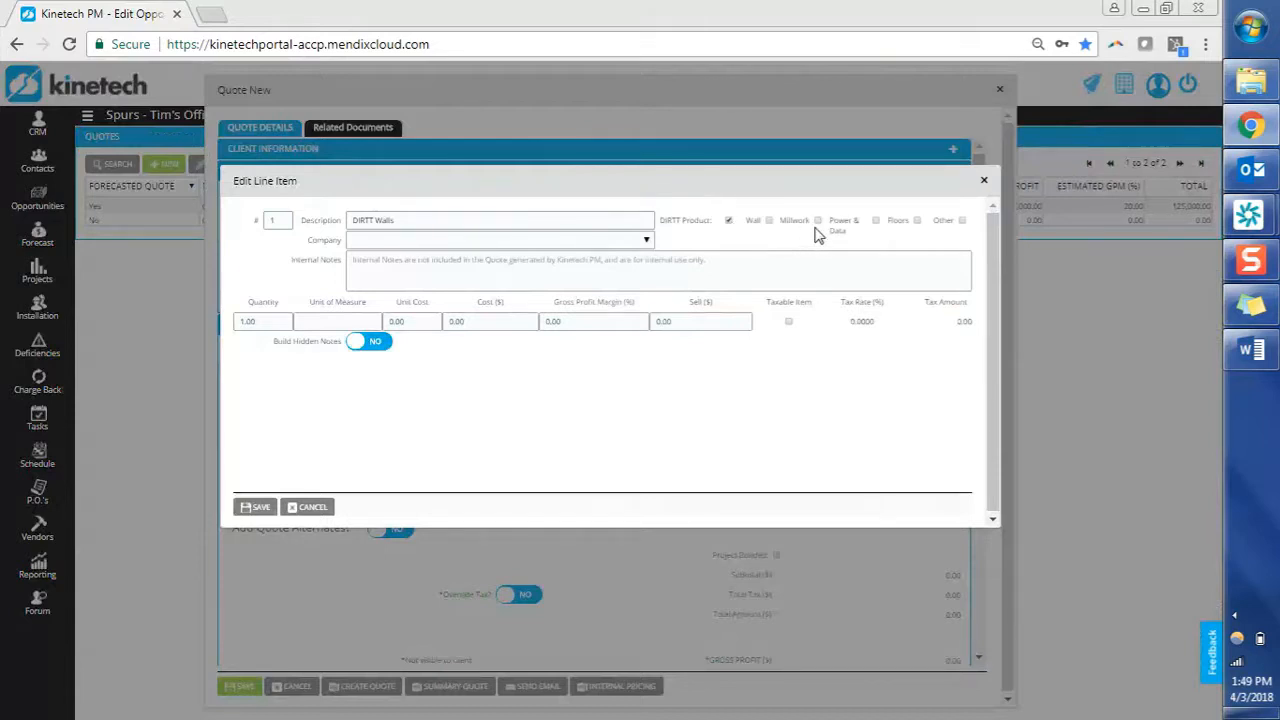
{"action": "left_click_drag", "start_coordinate": [834, 222], "coordinate": [876, 235]}
{"action": "left_click", "coordinate": [917, 240]}
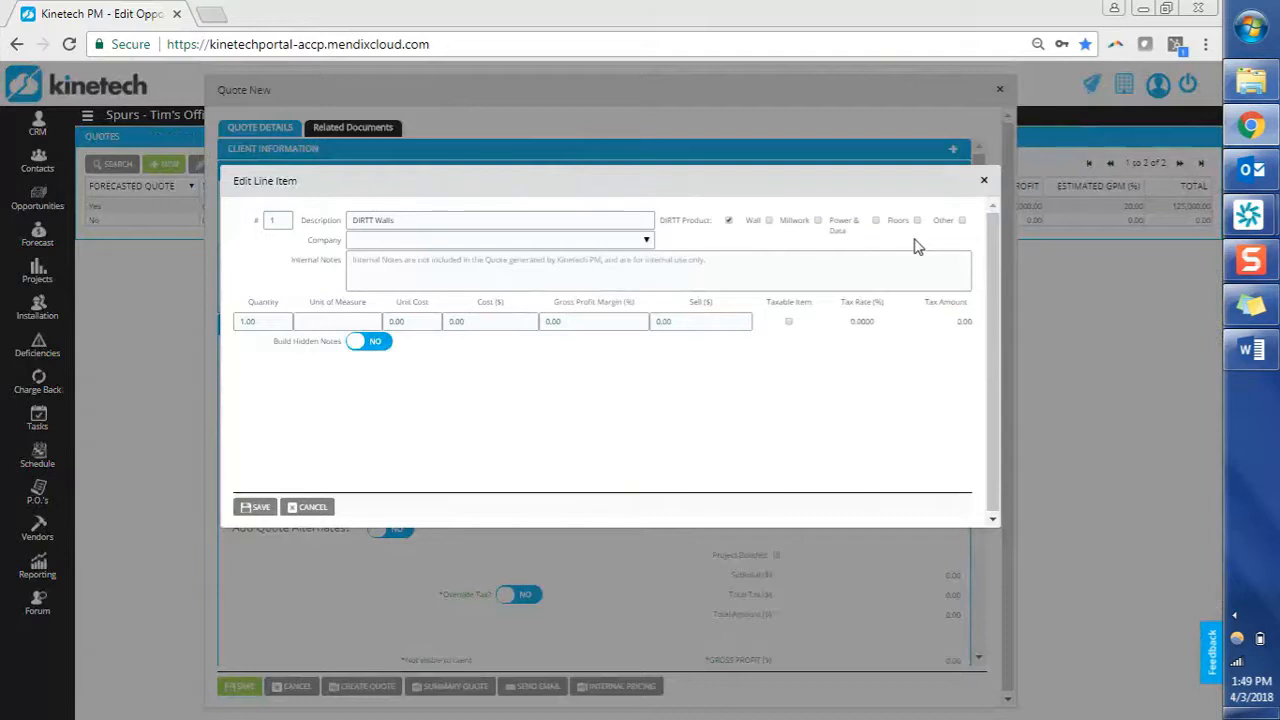
{"action": "left_click", "coordinate": [769, 221]}
Enter a unit cost of 48000 and a 30% gross profit margin.
{"action": "left_click", "coordinate": [386, 322]}
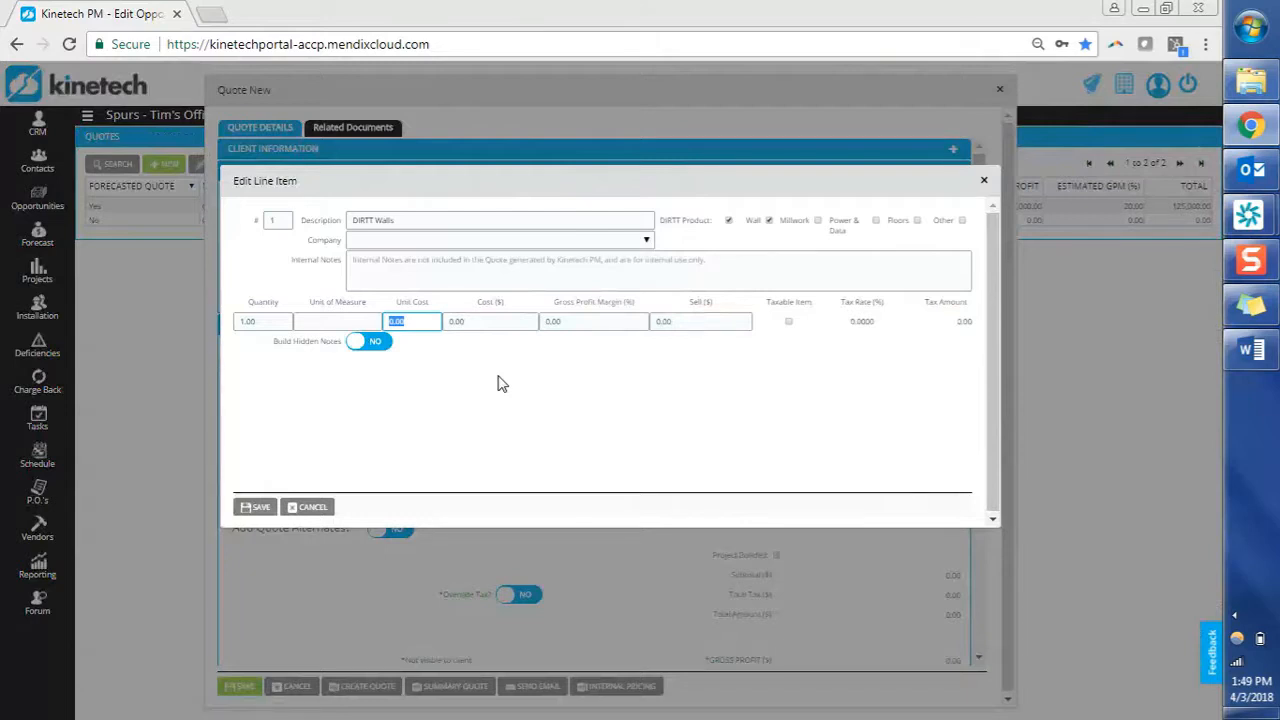
{"action": "type", "text": "48000"}
{"action": "key", "text": "Tab"}
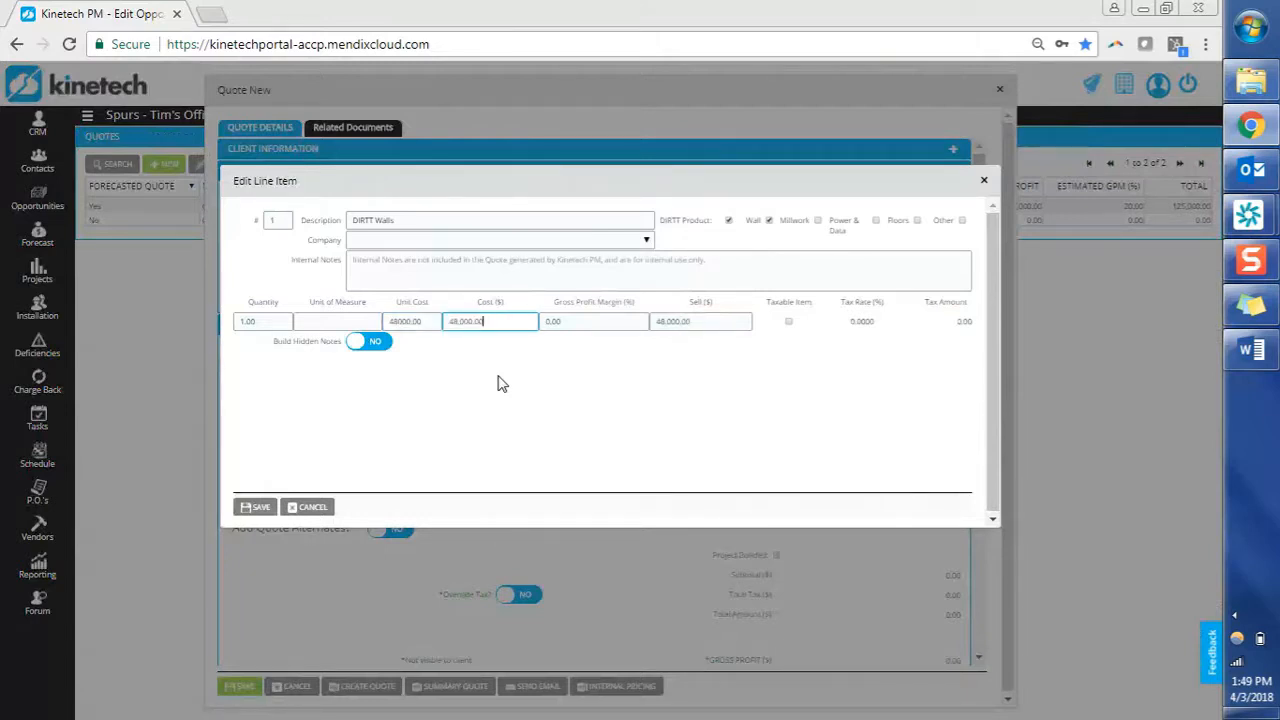
{"action": "key", "text": "Tab"}
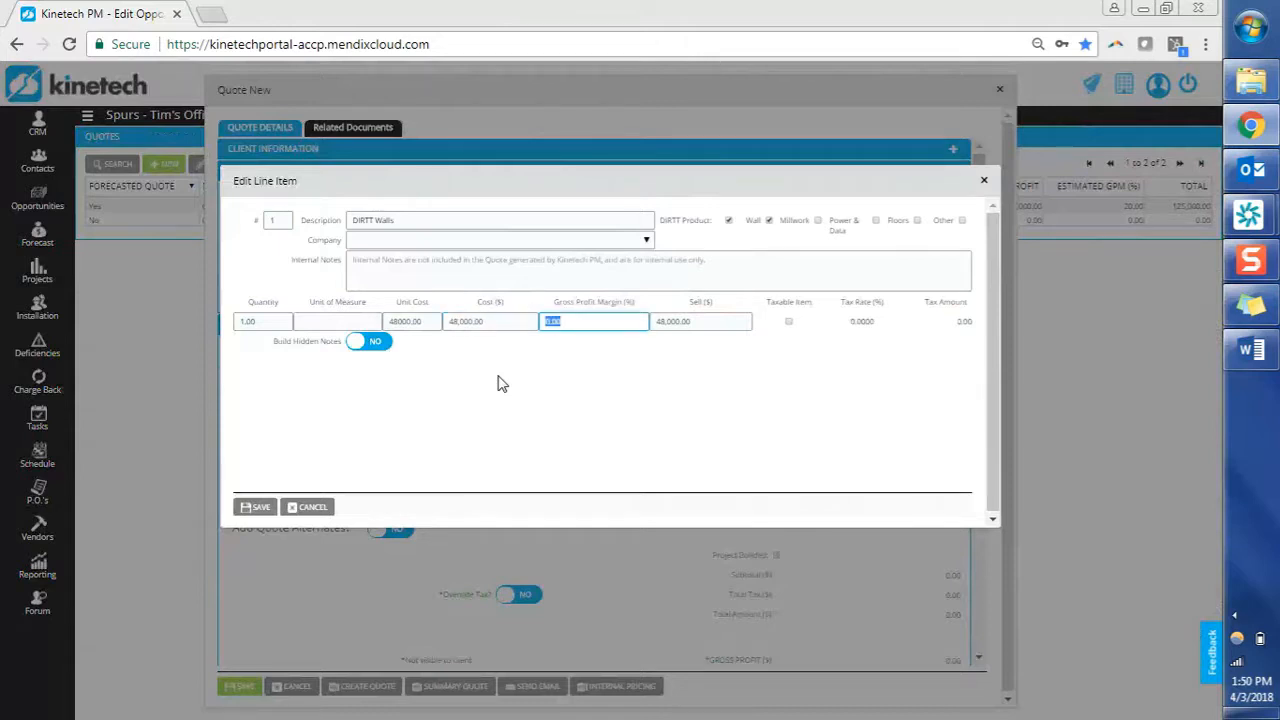
{"action": "type", "text": "30"}
{"action": "key", "text": "Tab"}
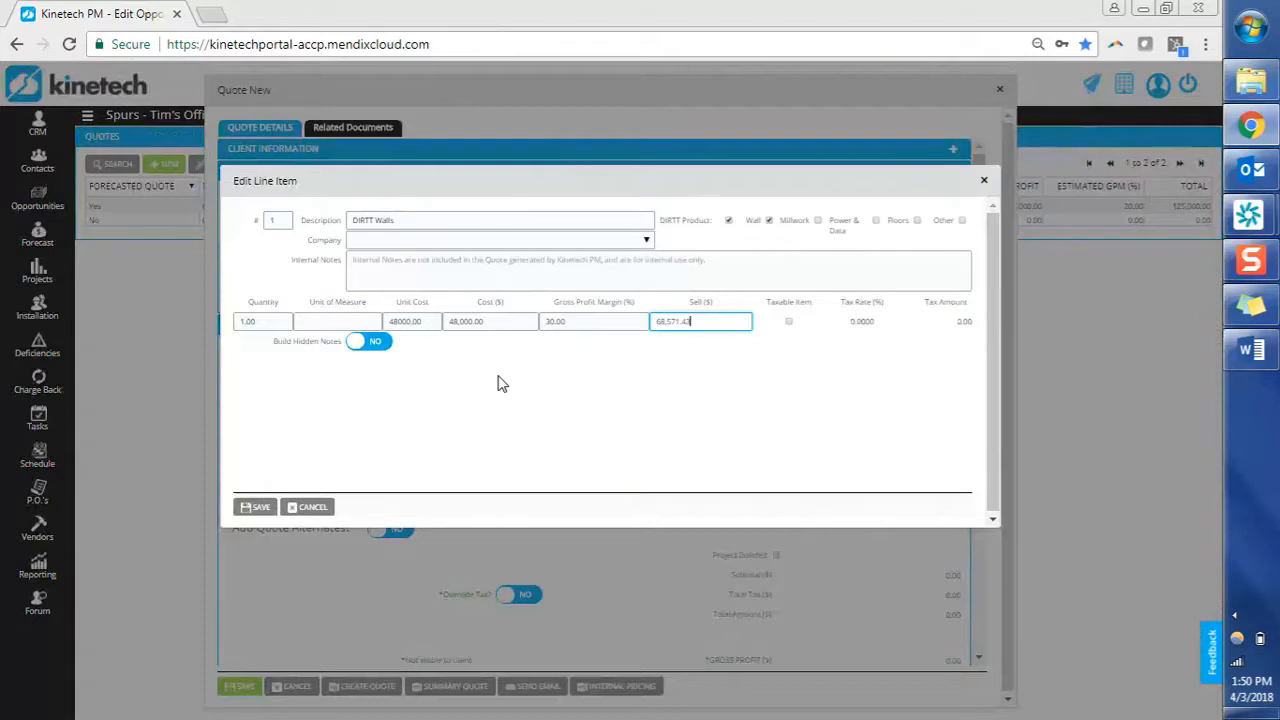
{"action": "key", "text": "Tab"}
Make the item taxable at 8.25% and save the DIRTT Walls line.
{"action": "key", "text": "space"}
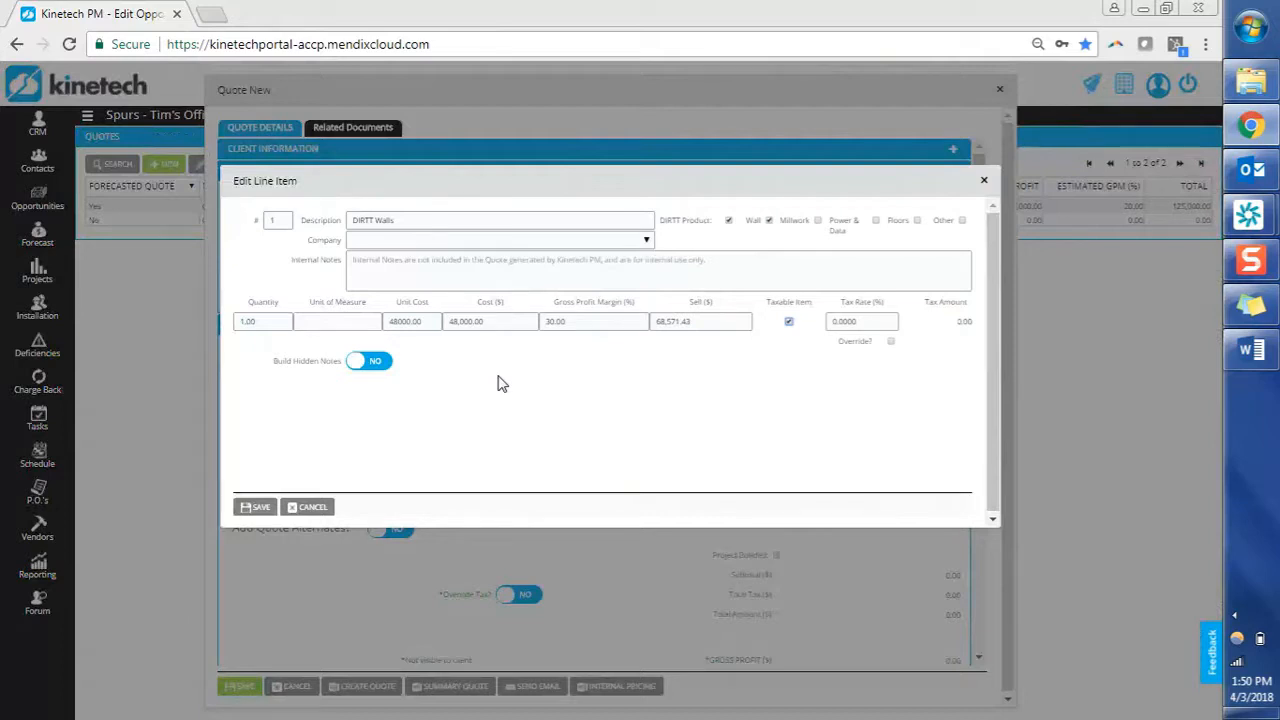
{"action": "key", "text": "Tab"}
{"action": "type", "text": "8.25"}
{"action": "key", "text": "Tab"}
{"action": "left_click", "coordinate": [255, 508]}
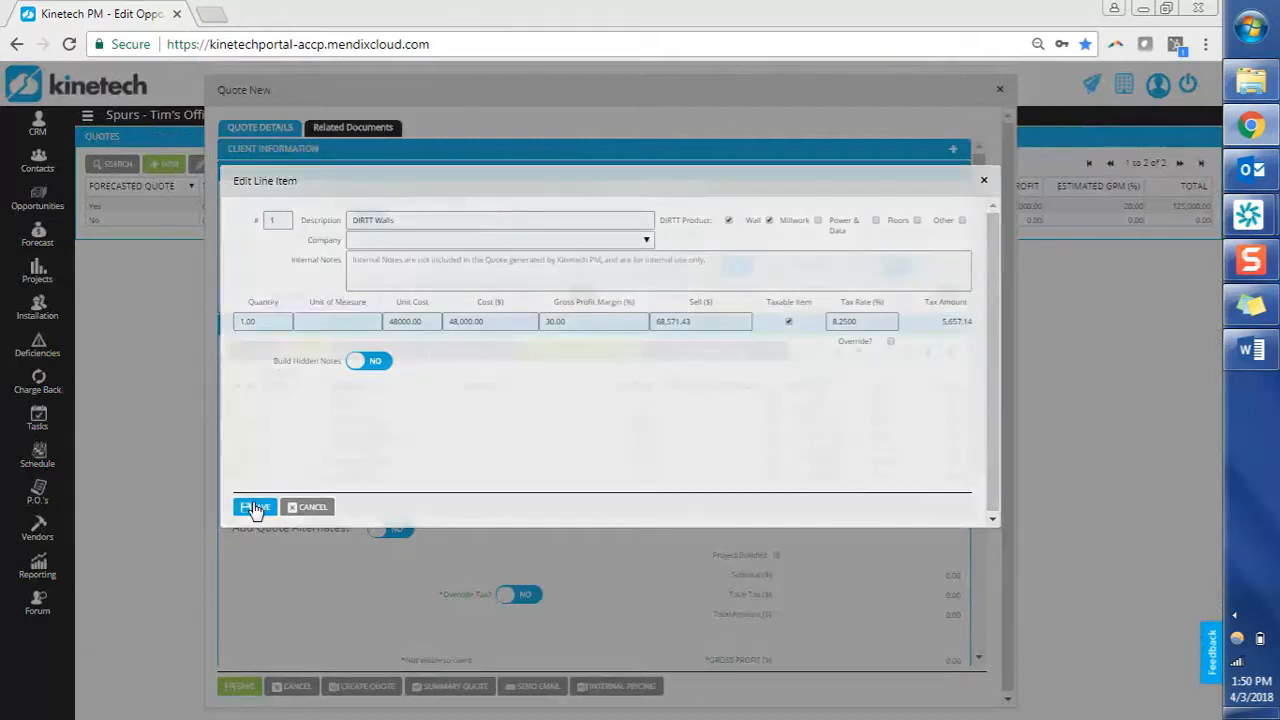
{"action": "left_click", "coordinate": [406, 410]}
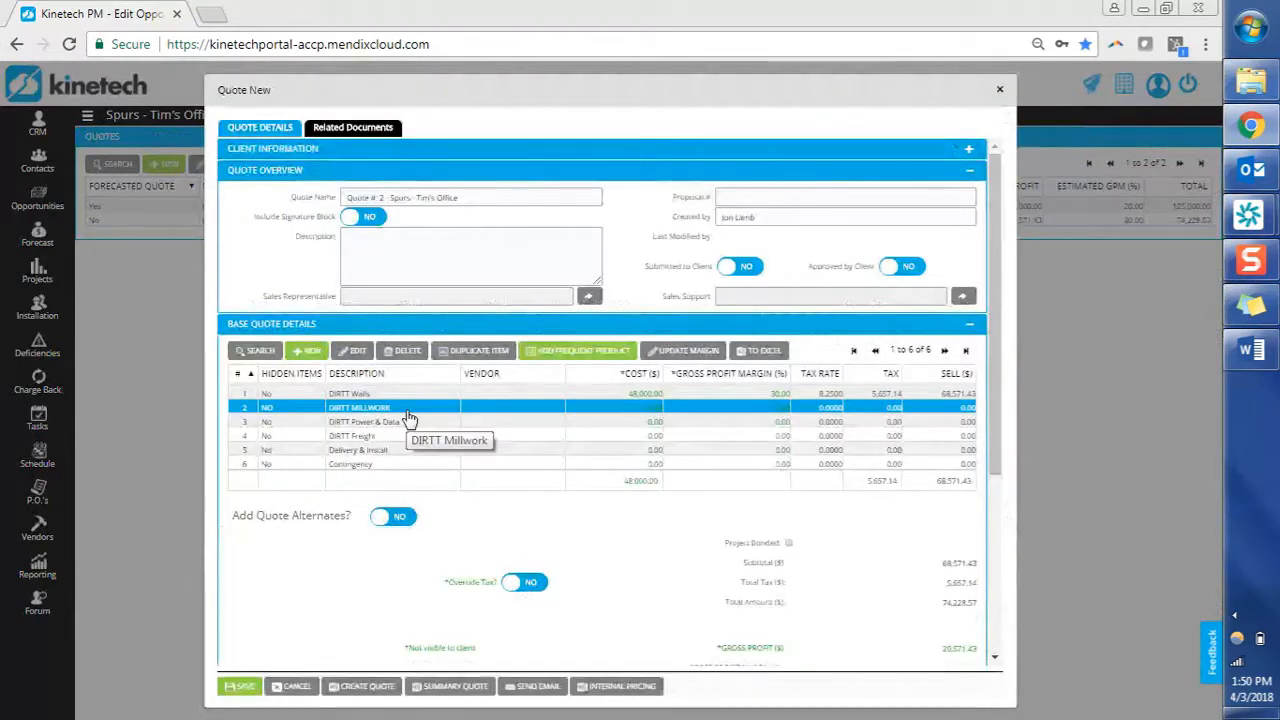
Open the Contingency line item and set Build Hidden Notes to YES.
{"action": "left_click", "coordinate": [399, 452]}
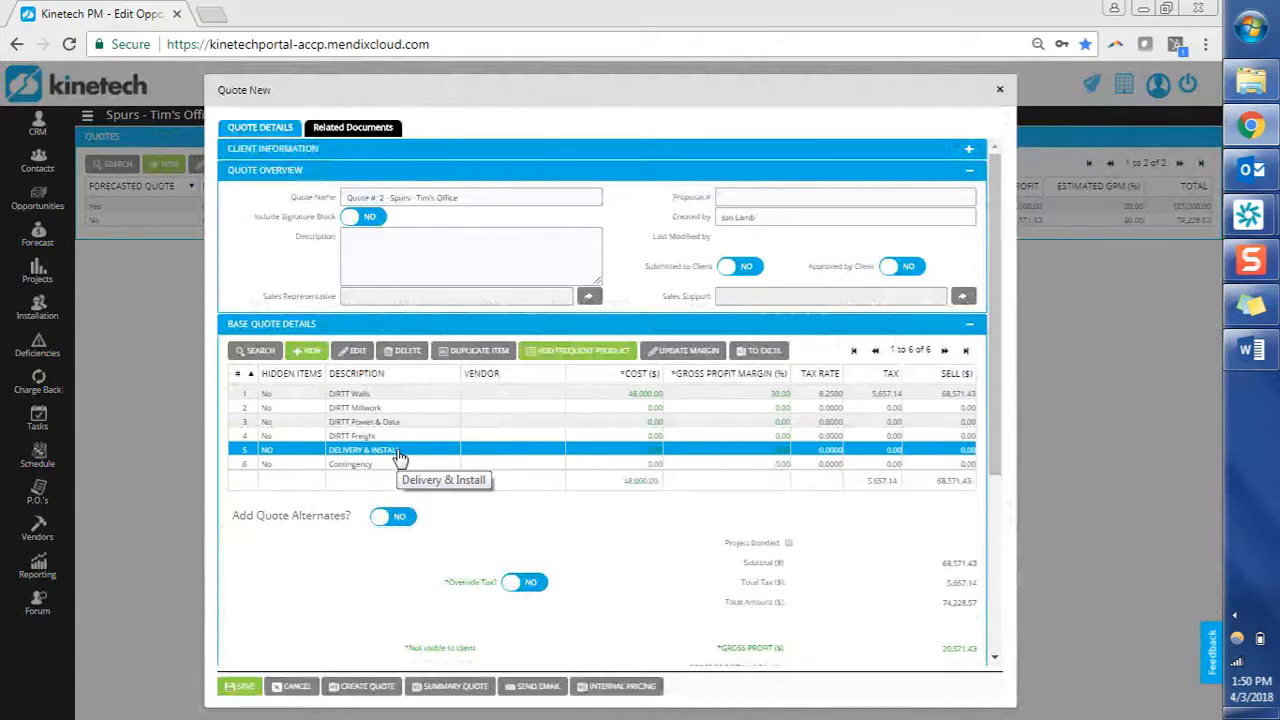
{"action": "left_click", "coordinate": [394, 466]}
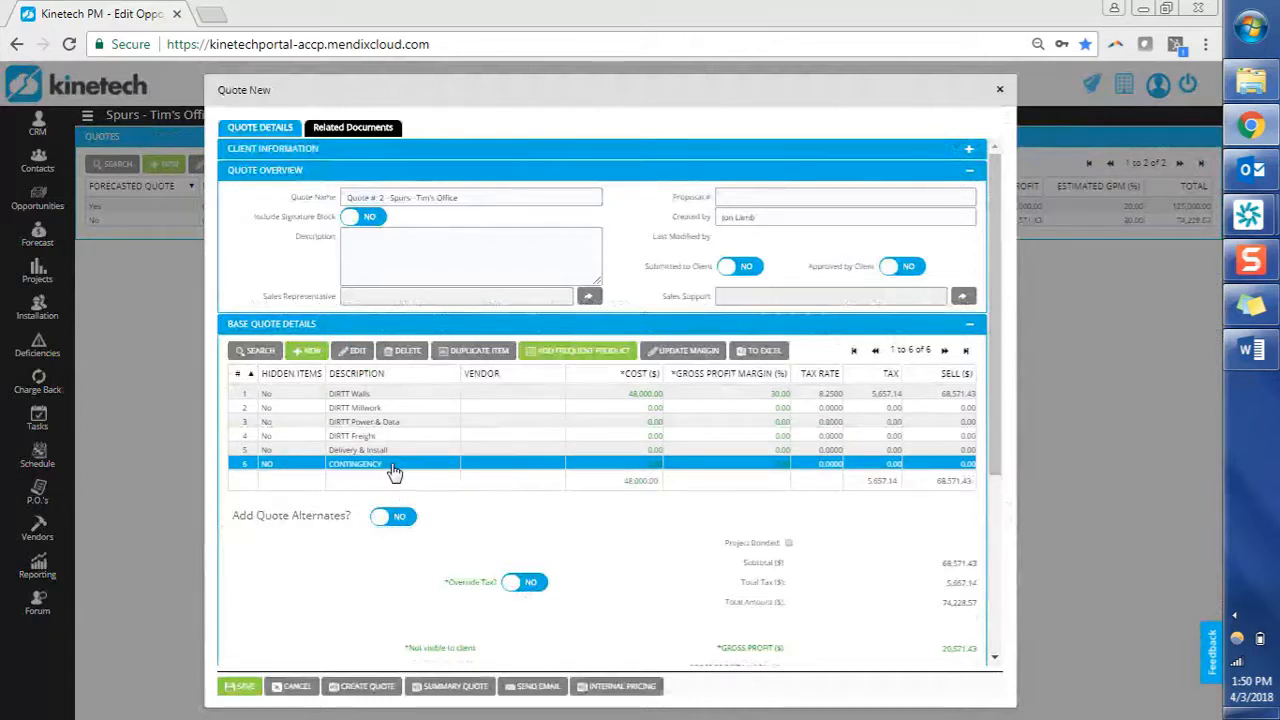
{"action": "double_click", "coordinate": [394, 470]}
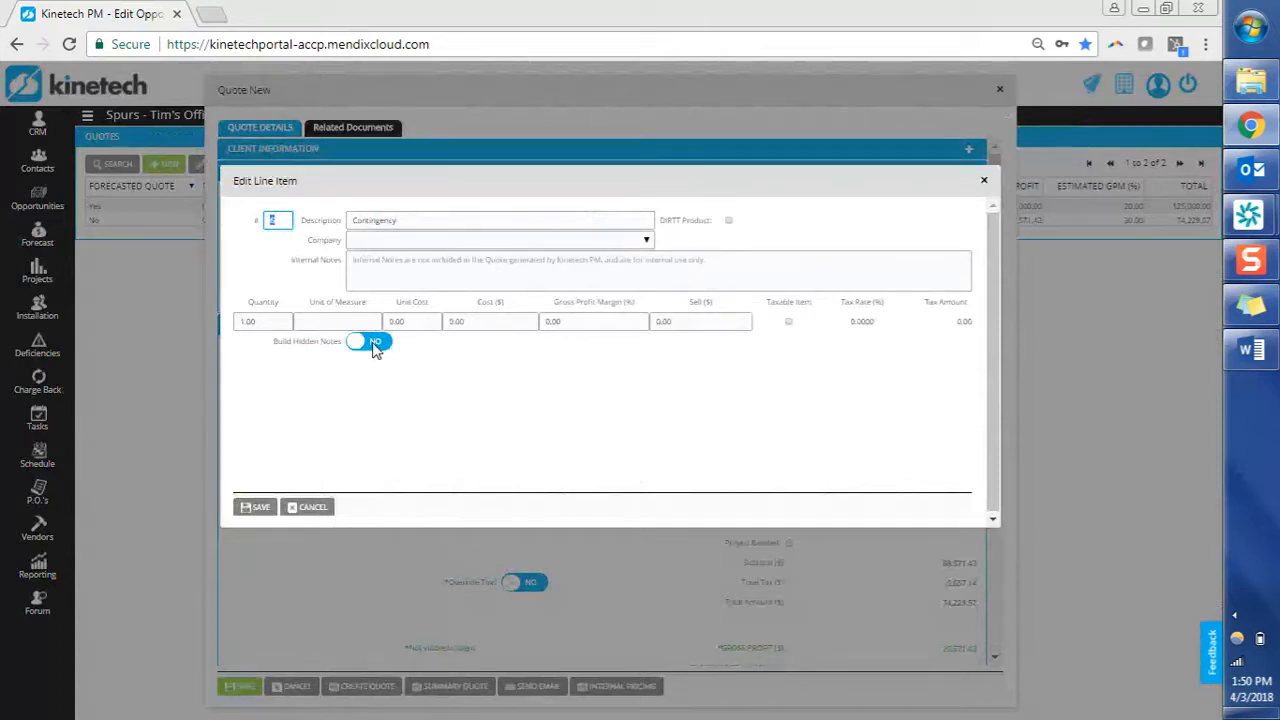
{"action": "left_click", "coordinate": [375, 344]}
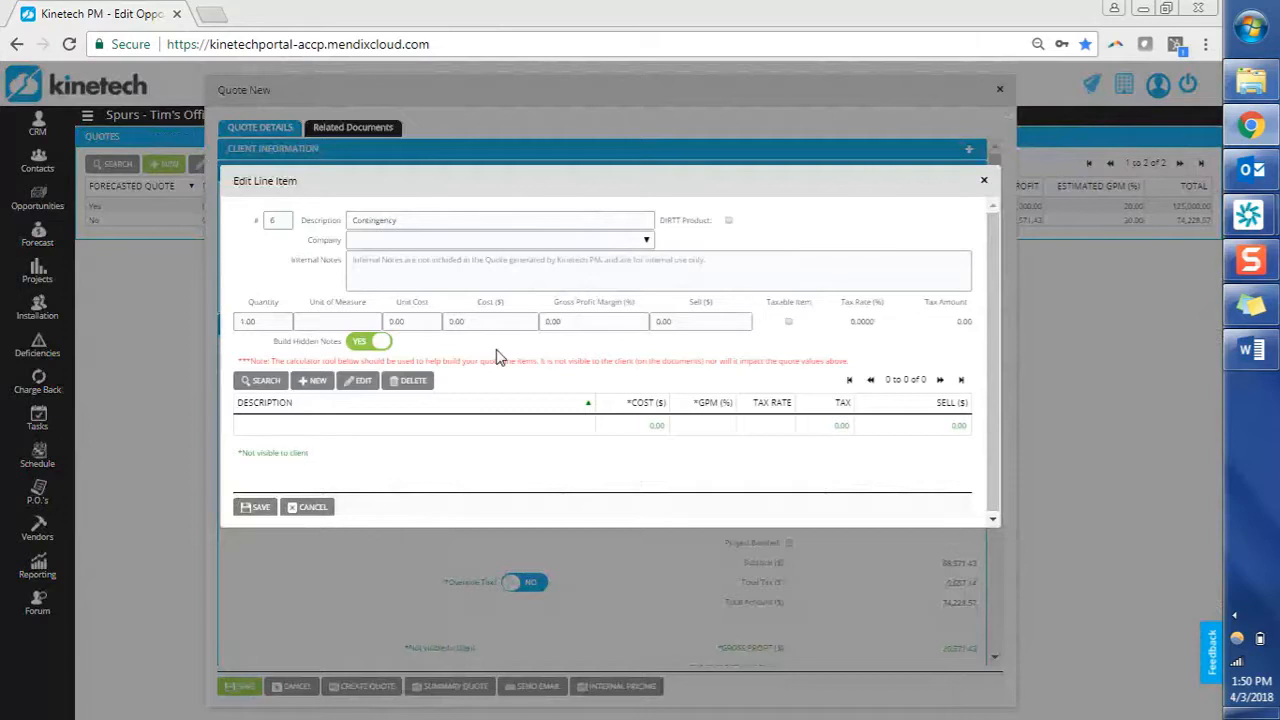
Enlarge the Edit Line Item window and start a new hidden cost component.
{"action": "left_click_drag", "start_coordinate": [526, 523], "coordinate": [527, 597]}
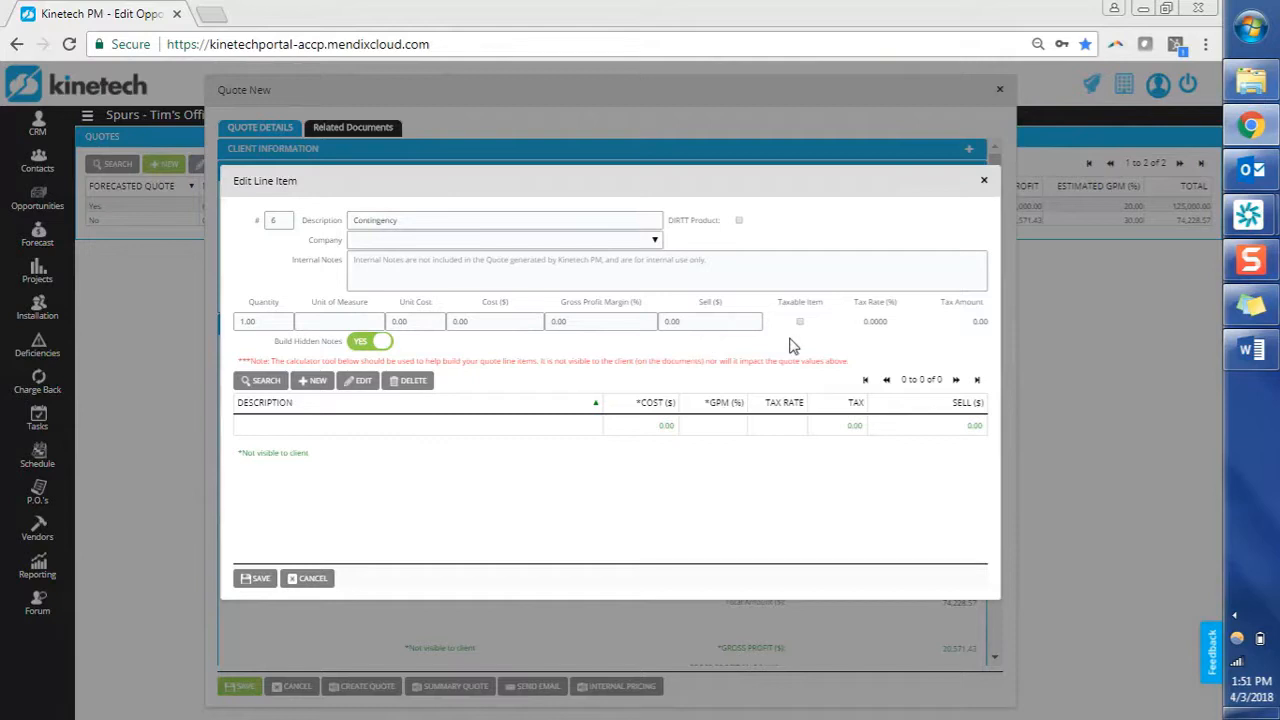
{"action": "left_click", "coordinate": [314, 388]}
{"action": "left_click", "coordinate": [314, 388]}
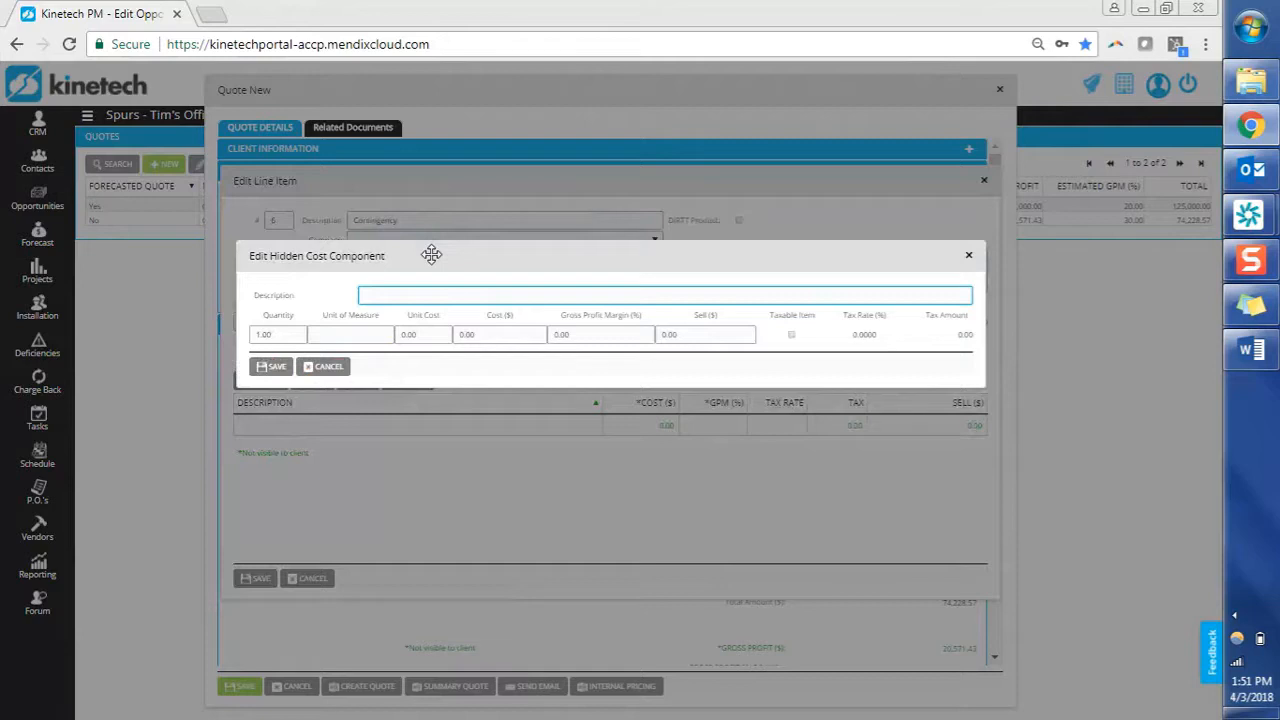
Save an 'Install Contingency' component with cost 0 and sell 5000.
{"action": "left_click_drag", "start_coordinate": [431, 255], "coordinate": [429, 295]}
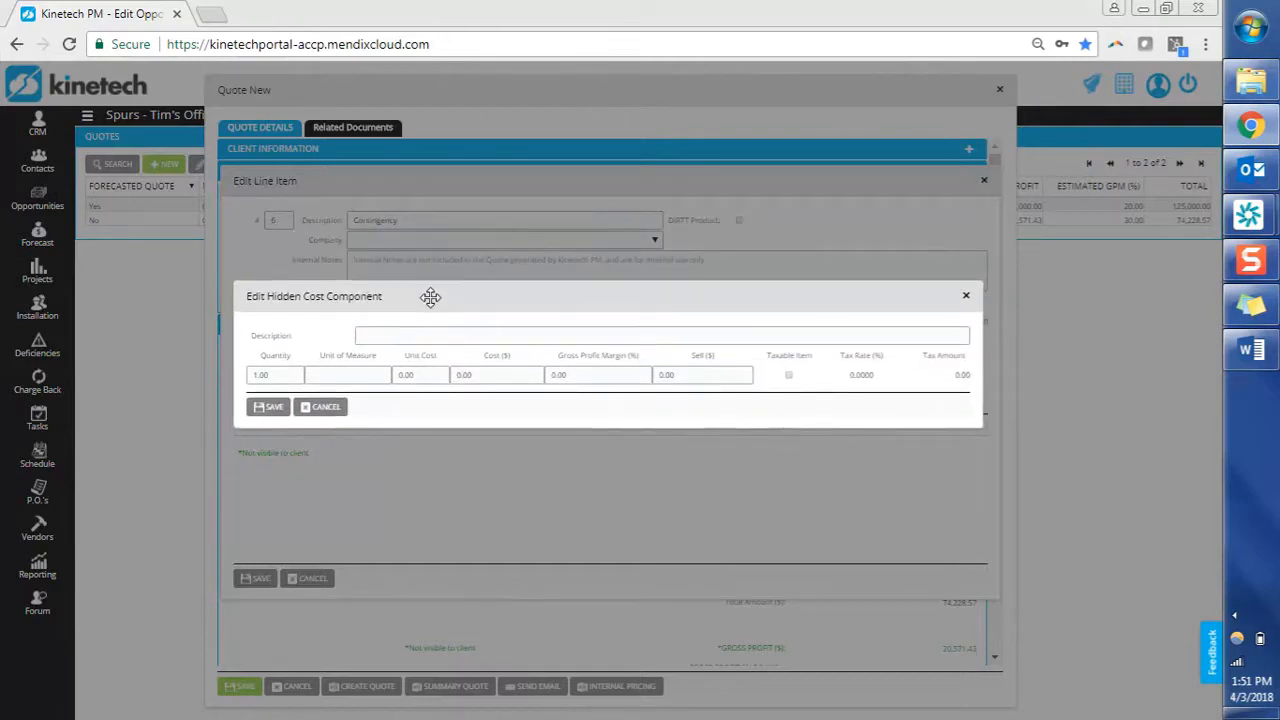
{"action": "left_click", "coordinate": [423, 335]}
{"action": "type", "text": "Ins"}
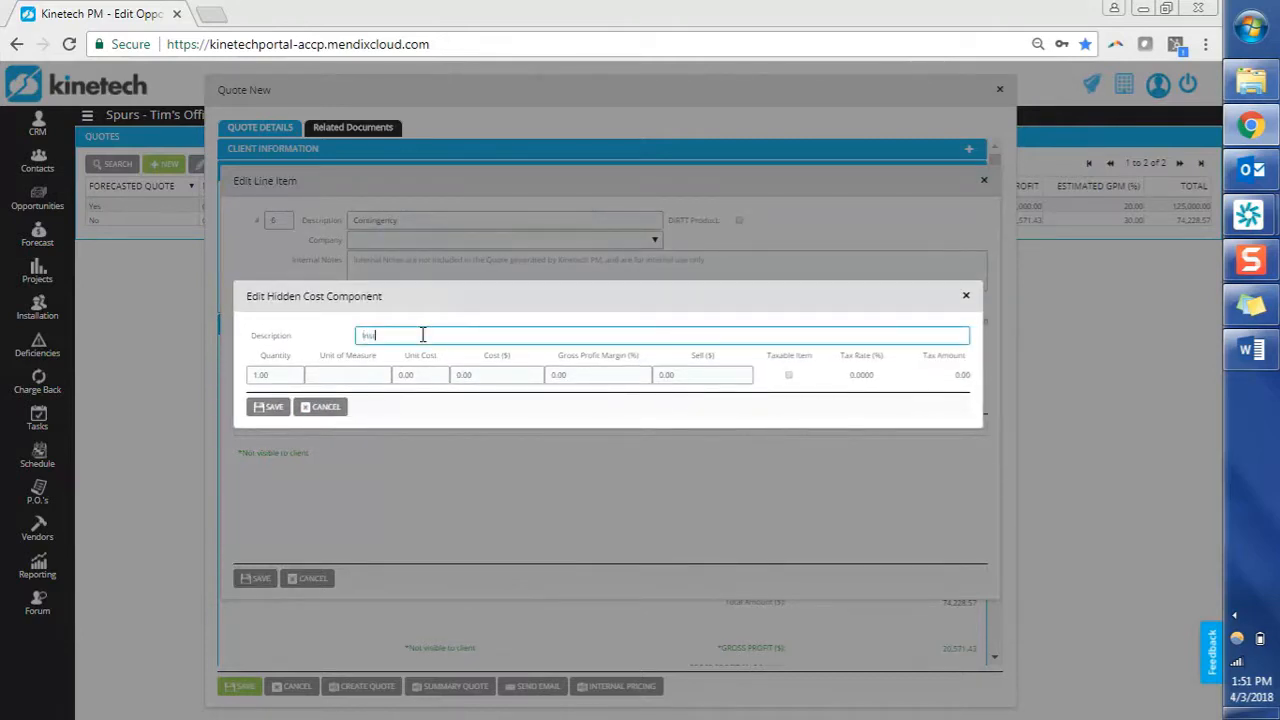
{"action": "type", "text": "tall Contingency"}
{"action": "key", "text": "Tab"}
{"action": "key", "text": "Tab"}
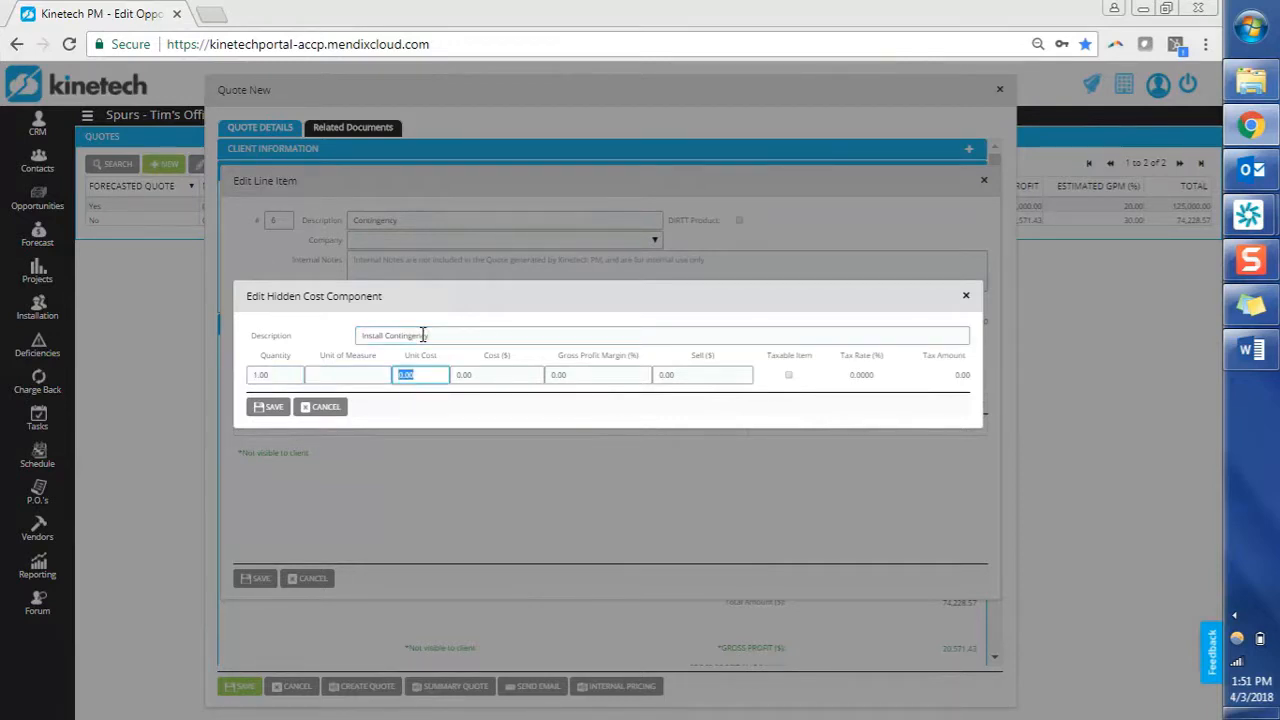
{"action": "type", "text": "5000"}
{"action": "key", "text": "Tab"}
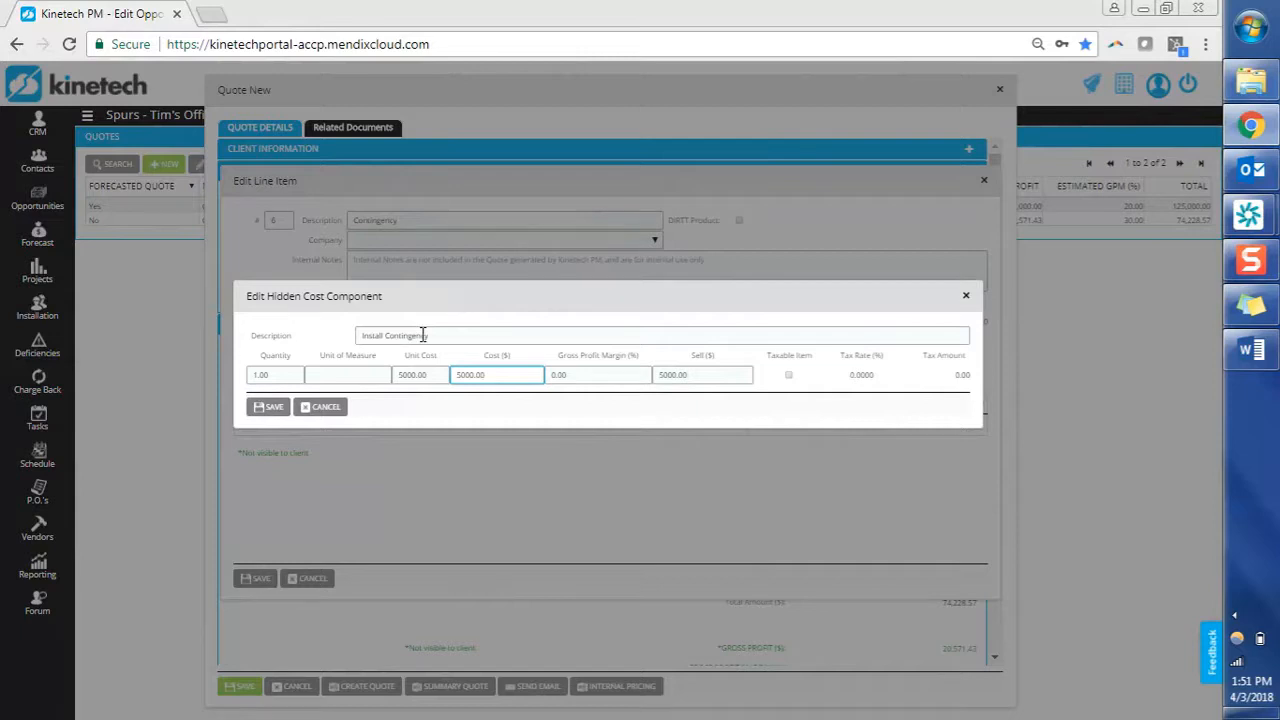
{"action": "key", "text": "Tab"}
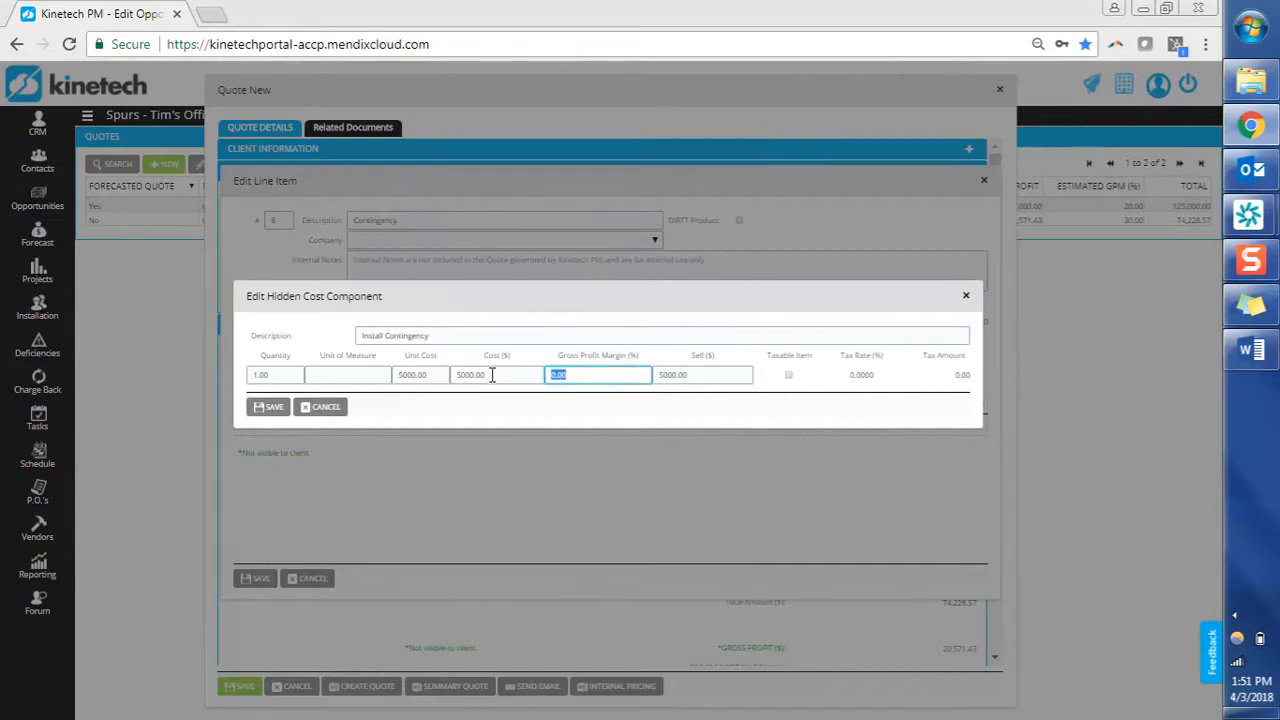
{"action": "key", "text": "shift+Tab"}
{"action": "key", "text": "BackSpace"}
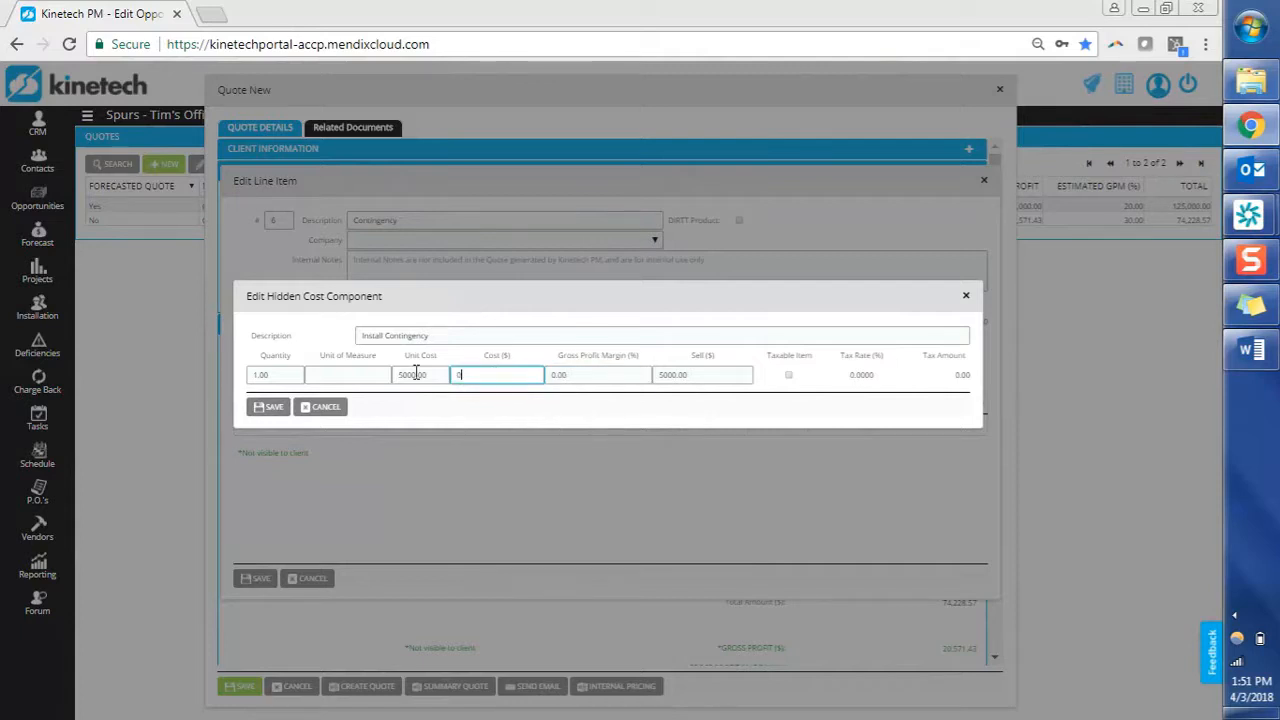
{"action": "key", "text": "shift+Tab"}
{"action": "type", "text": "0"}
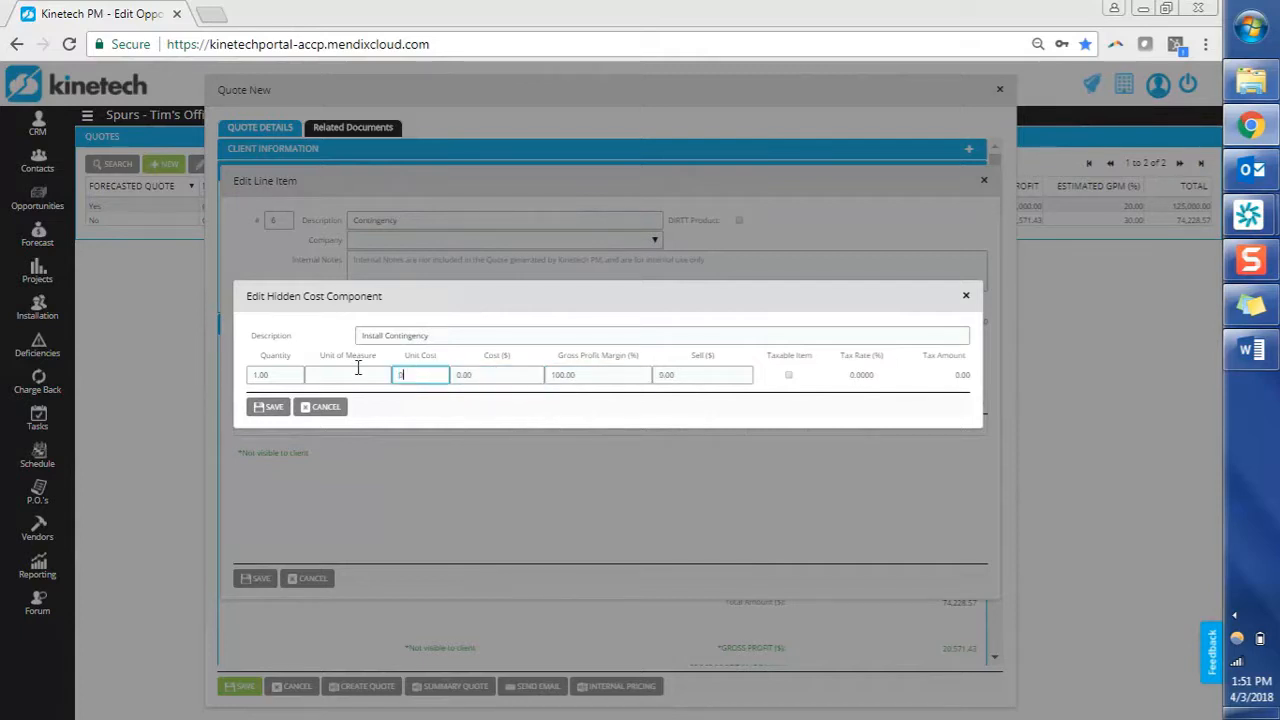
{"action": "key", "text": "Tab"}
{"action": "key", "text": "Tab"}
{"action": "key", "text": "Tab"}
{"action": "type", "text": "50"}
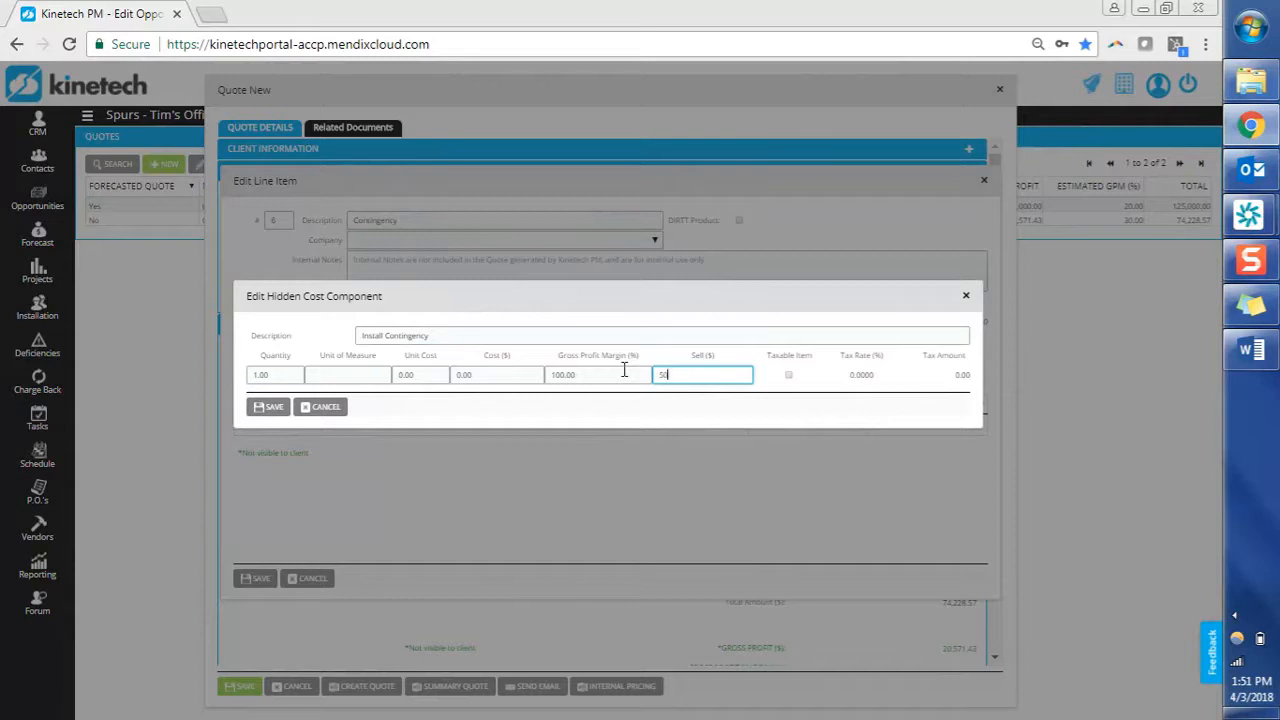
{"action": "type", "text": "00"}
{"action": "key", "text": "Tab"}
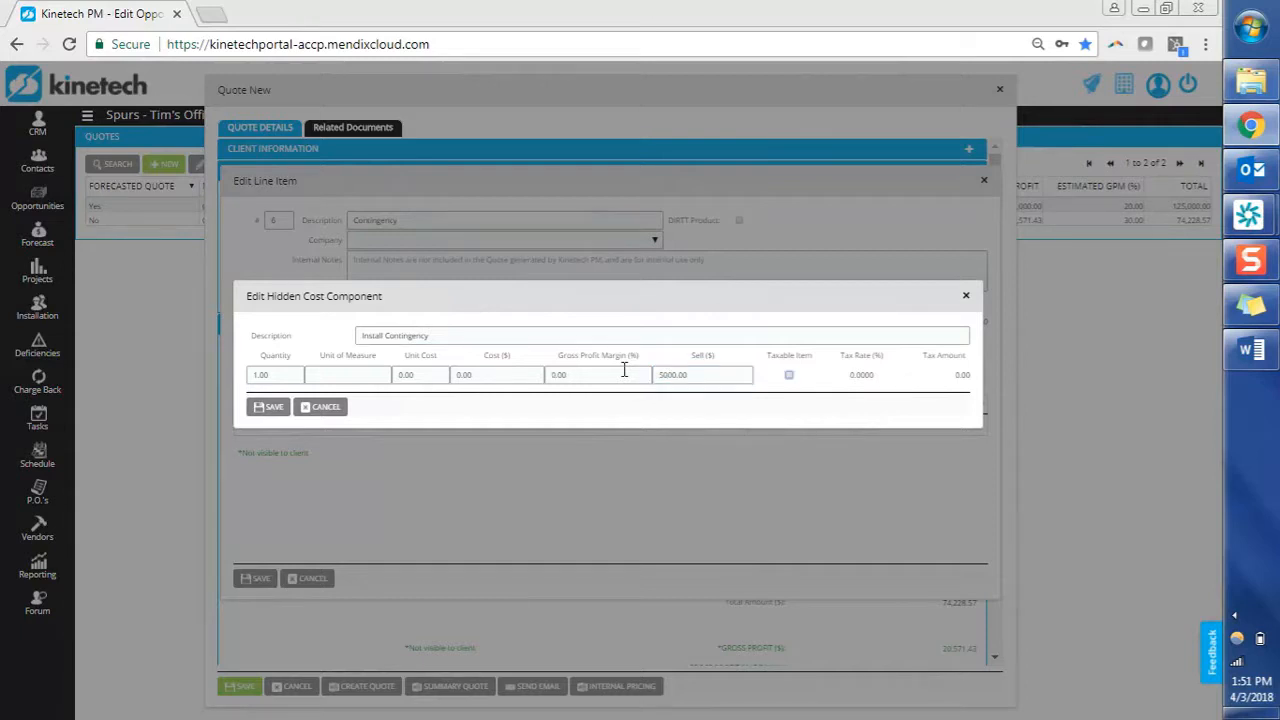
{"action": "left_click", "coordinate": [270, 407]}
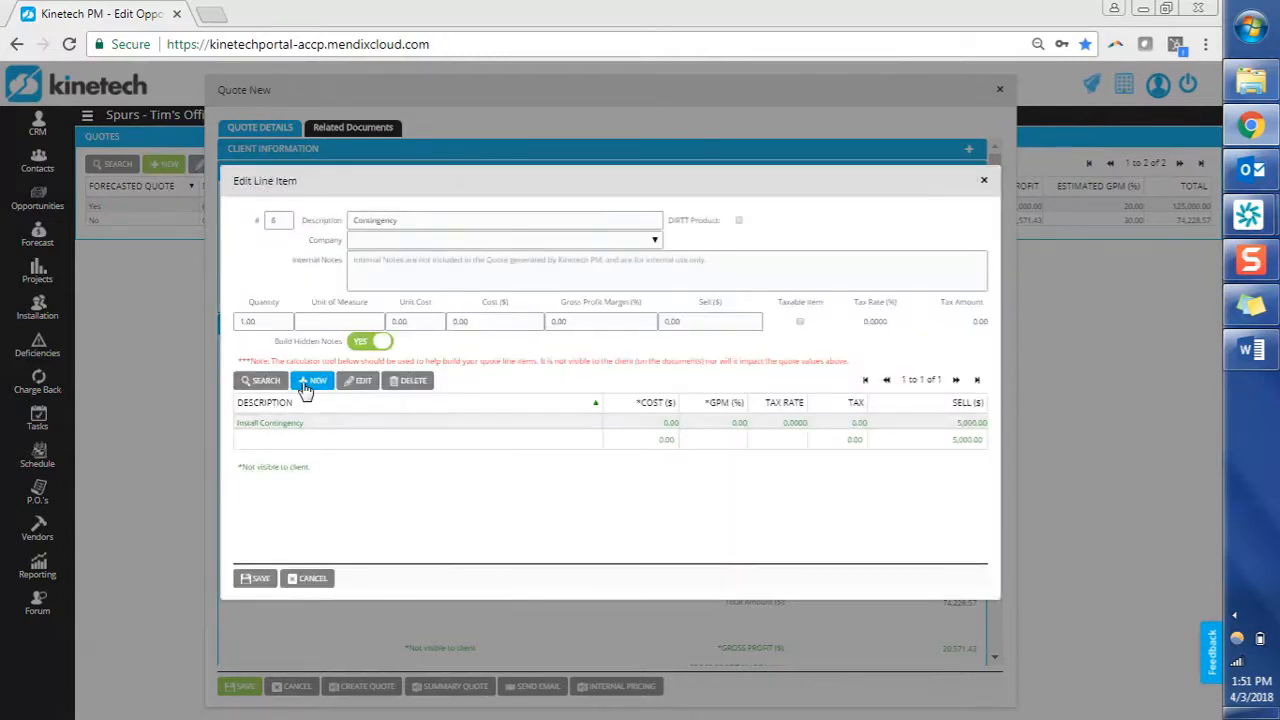
Add and save a 'Materials Contingency' component selling at 2500.
{"action": "left_click", "coordinate": [307, 389]}
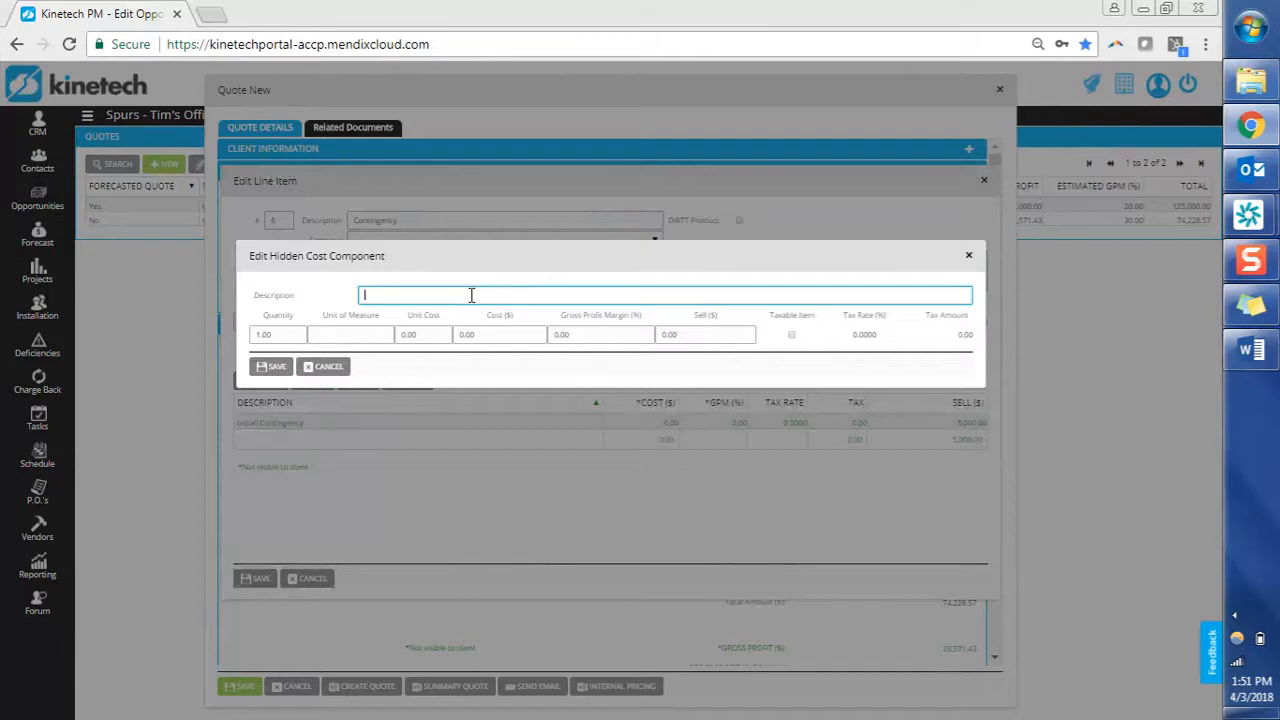
{"action": "type", "text": "Materials Contingency"}
{"action": "key", "text": "Tab"}
{"action": "left_click", "coordinate": [706, 336]}
{"action": "type", "text": "2500"}
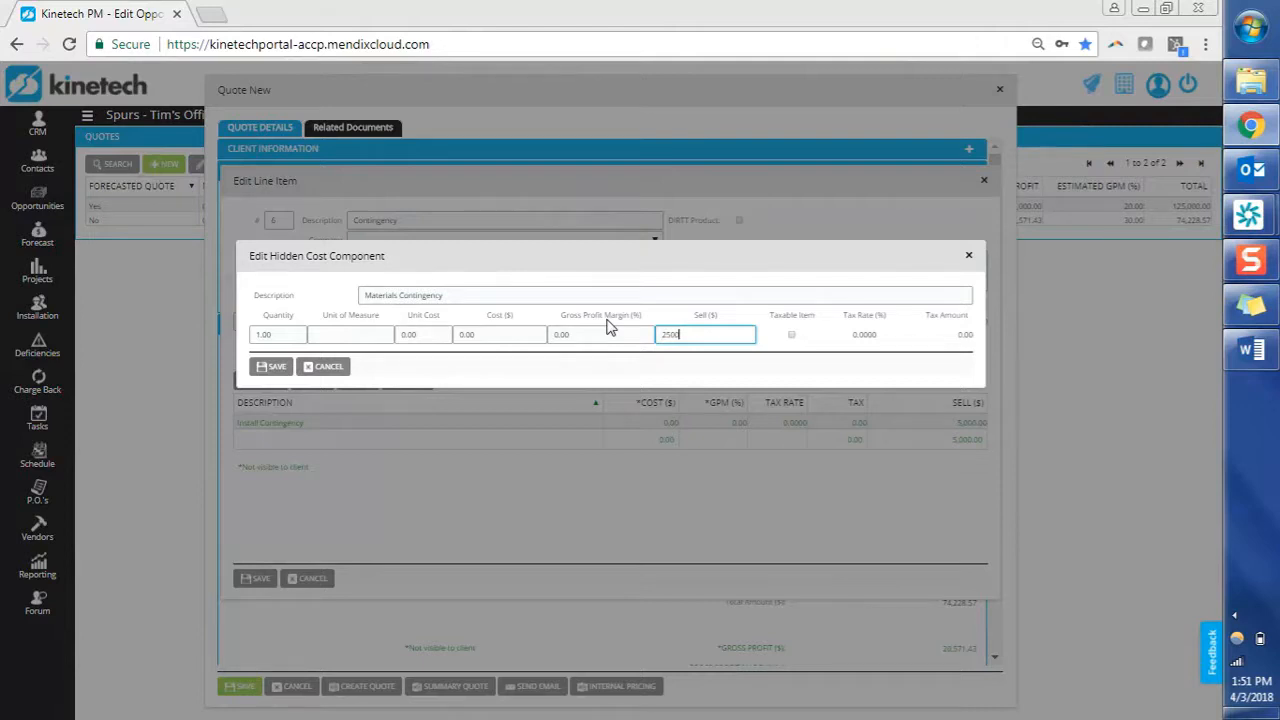
{"action": "left_click", "coordinate": [276, 368]}
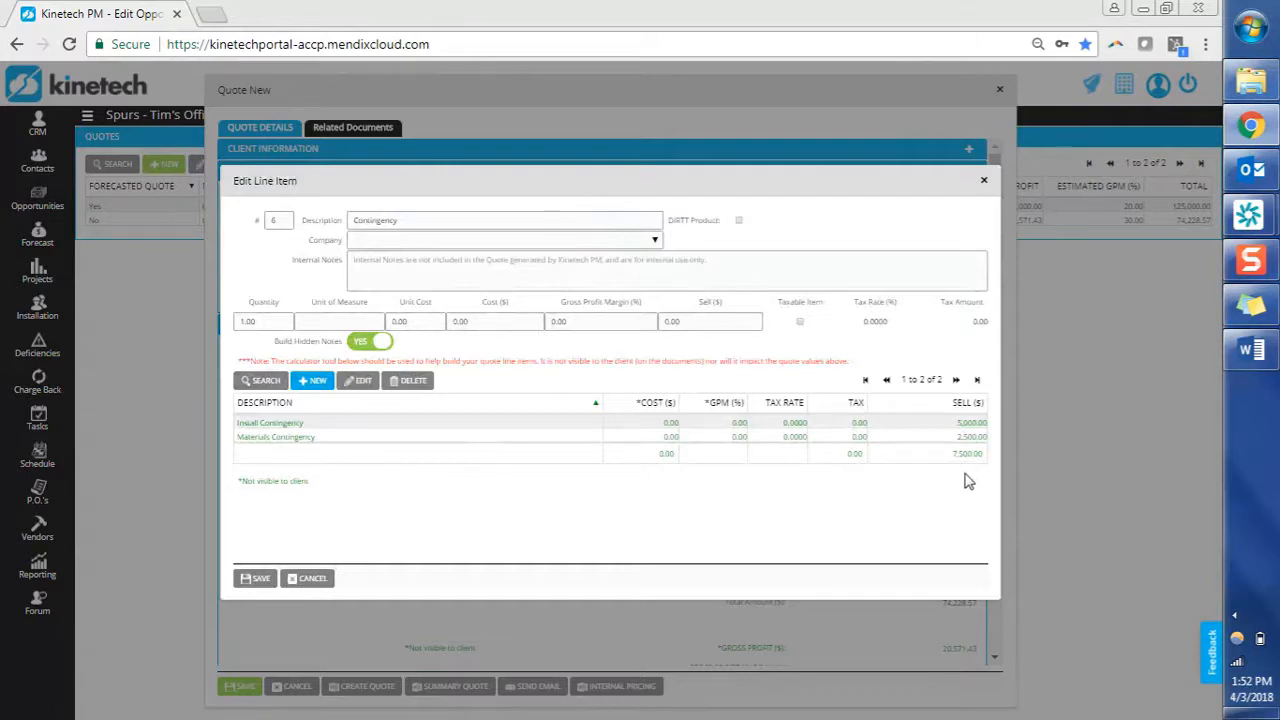
Set the Contingency line's sell amount to 7,500 and save it into Quote #2.
{"action": "left_click", "coordinate": [720, 321]}
{"action": "type", "text": "7500"}
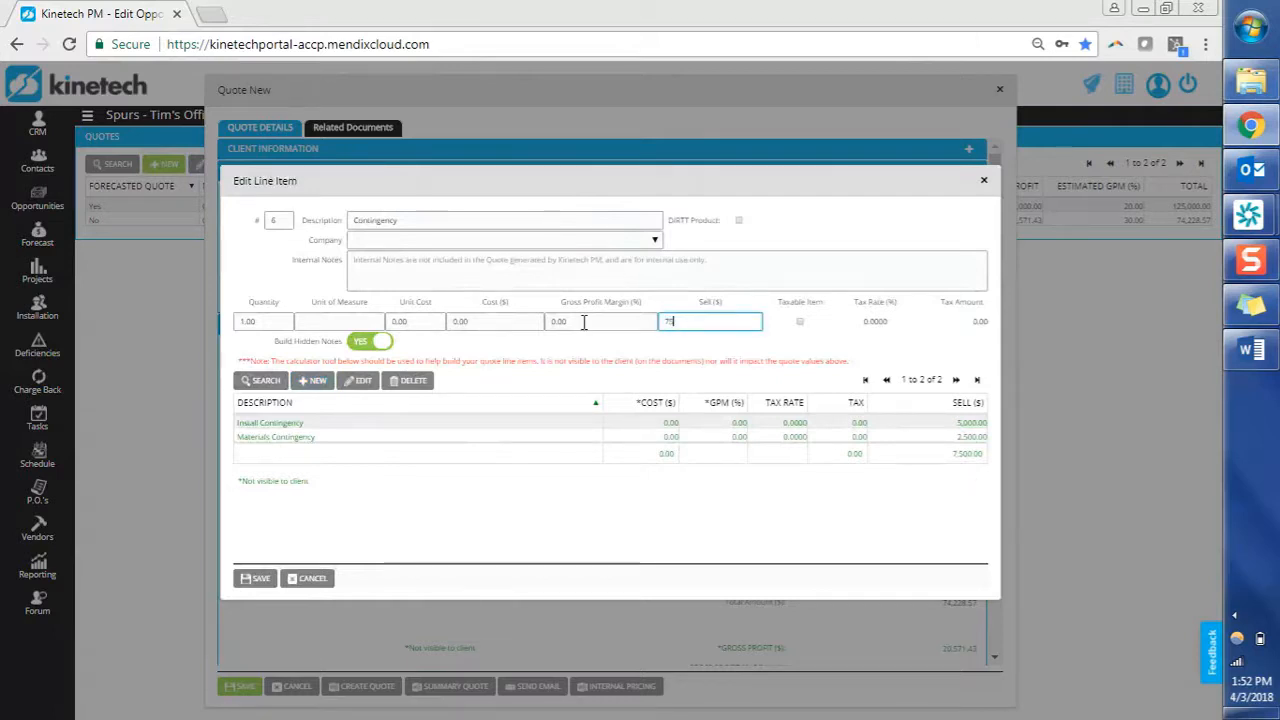
{"action": "key", "text": "Tab"}
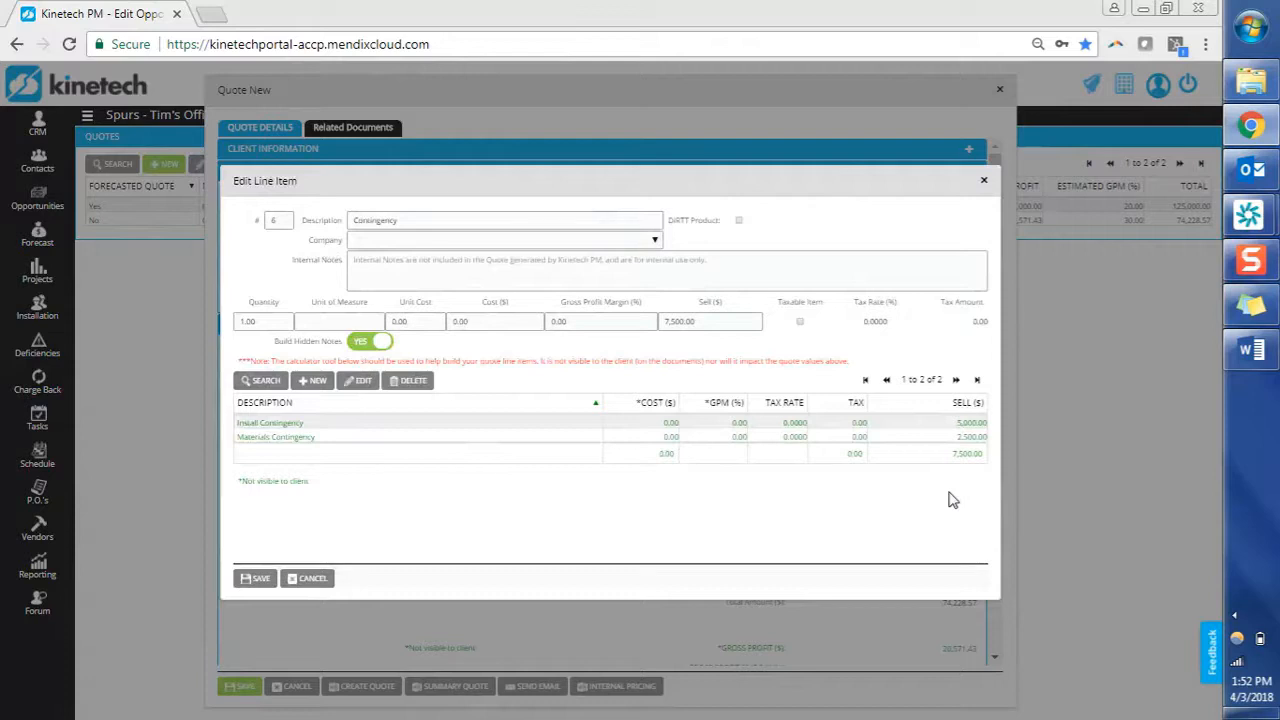
{"action": "left_click", "coordinate": [705, 322]}
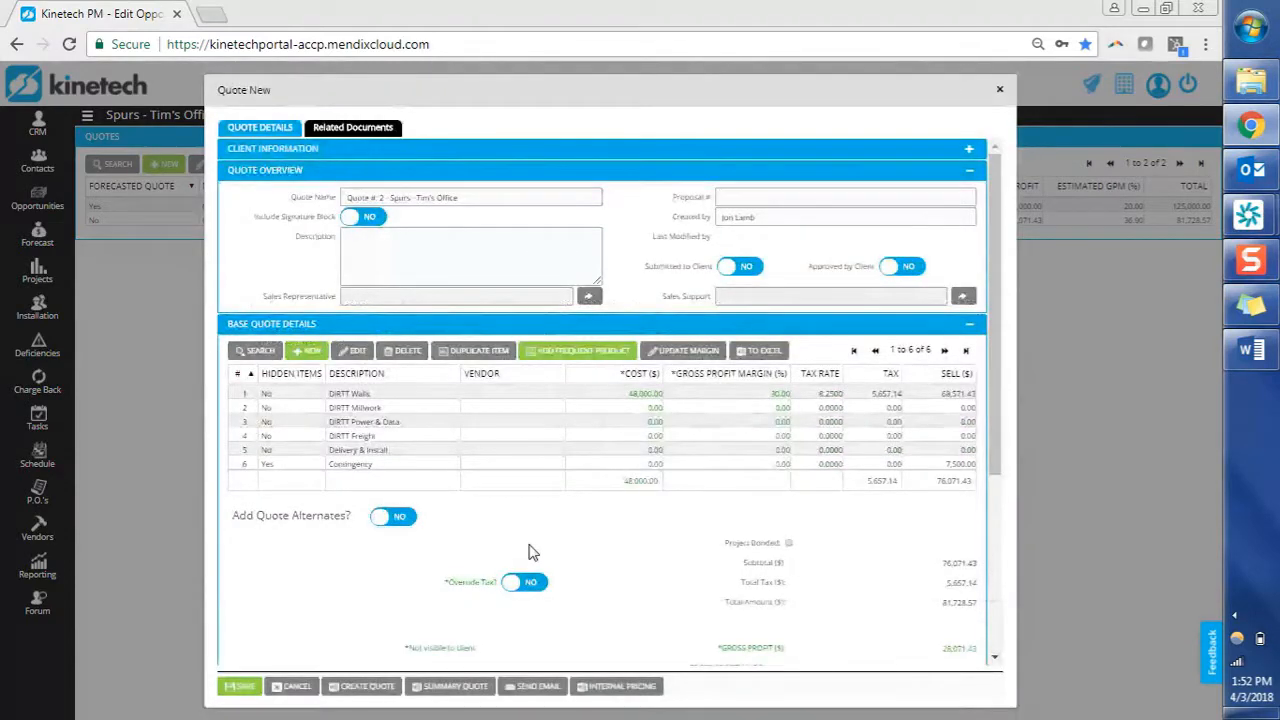
{"action": "left_click", "coordinate": [950, 465]}
Add COM Glass from the Frequent Component Select list as a new quote line.
{"action": "left_click", "coordinate": [593, 356]}
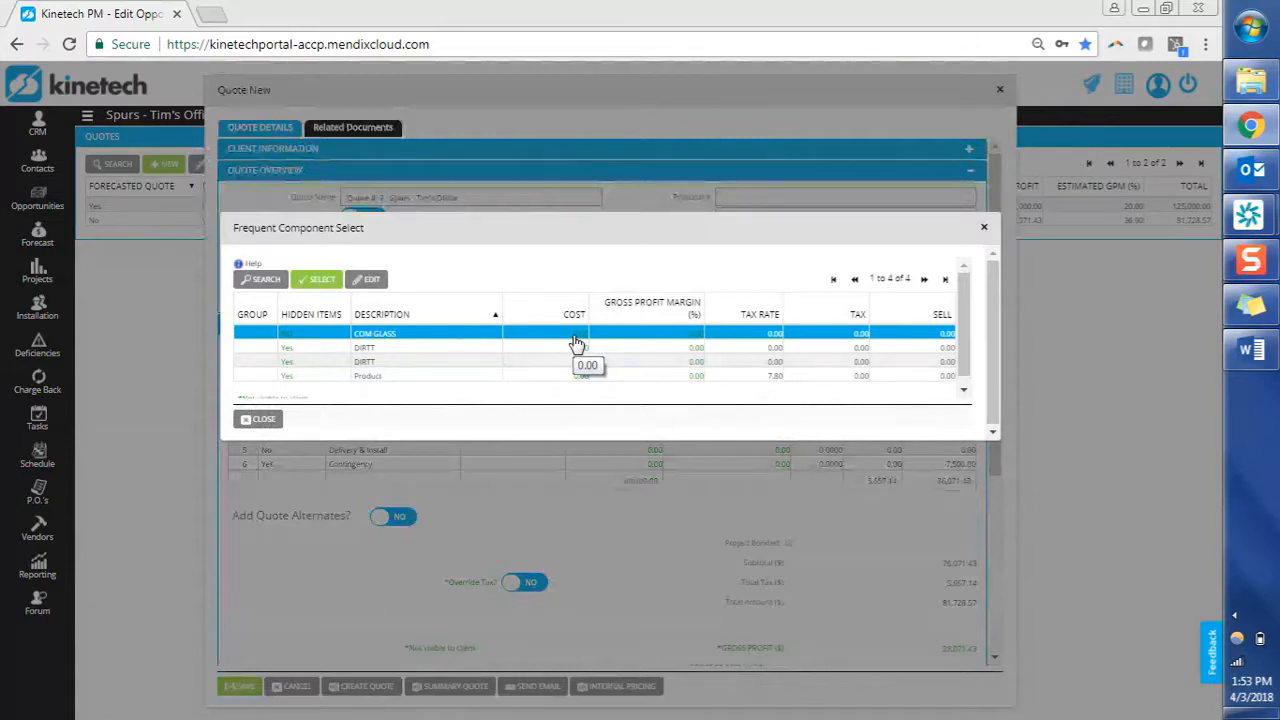
{"action": "double_click", "coordinate": [576, 343]}
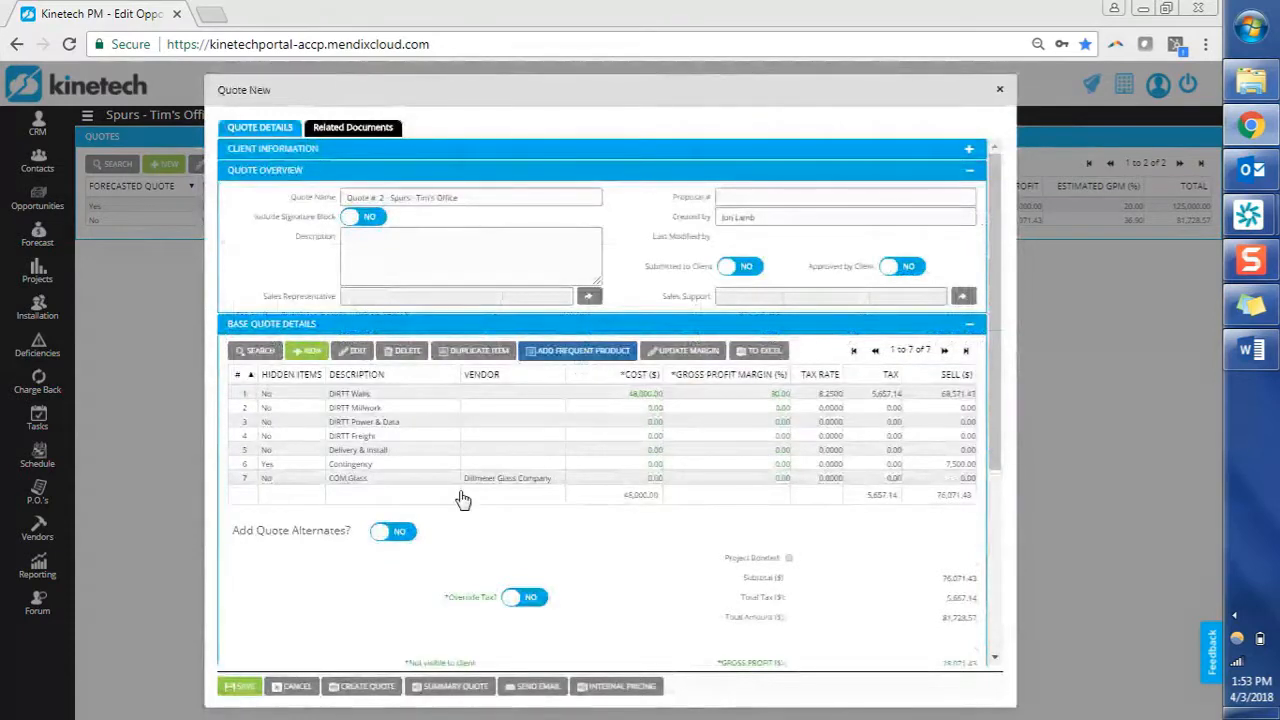
{"action": "left_click", "coordinate": [437, 484]}
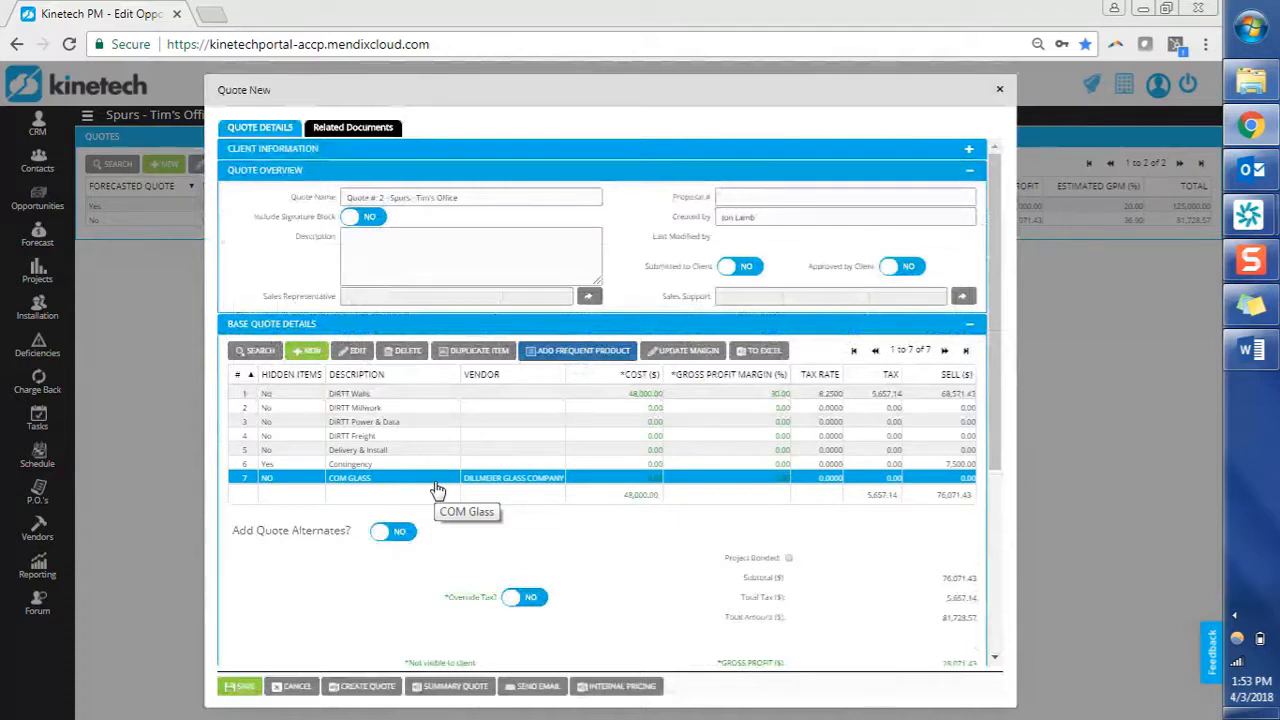
Give the COM Glass line a 9500 unit cost and 30% profit margin.
{"action": "double_click", "coordinate": [436, 485]}
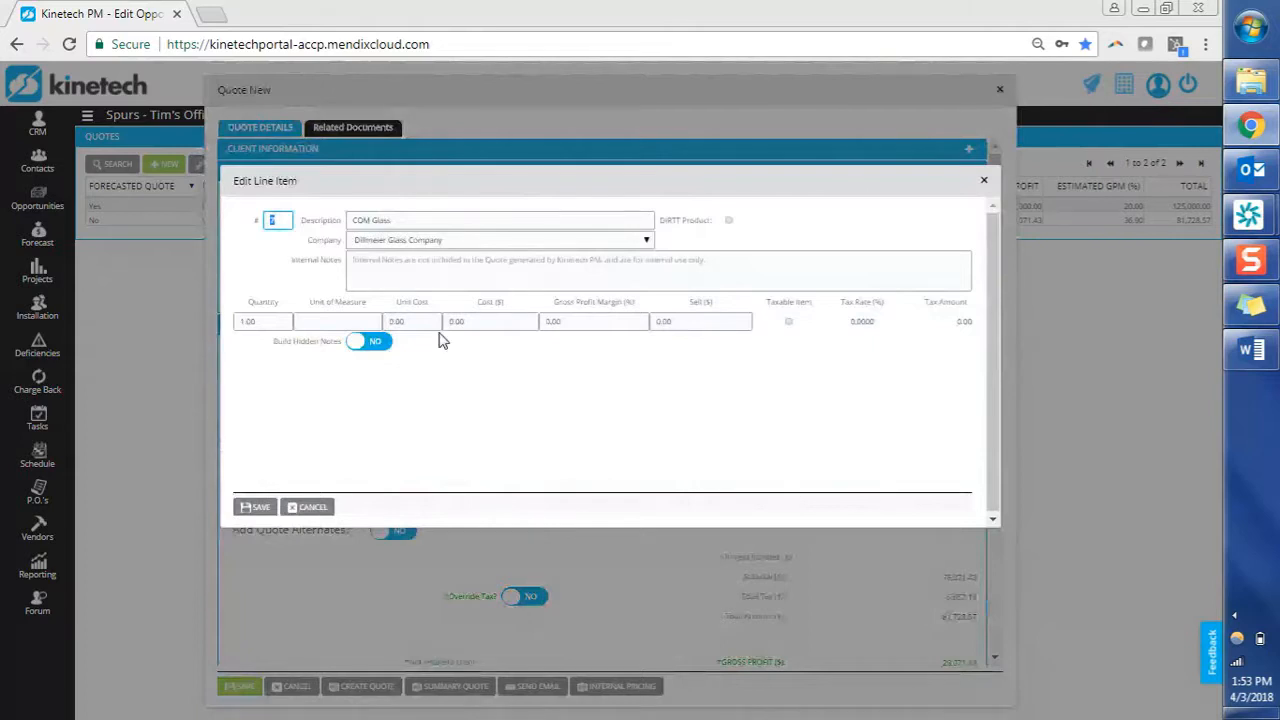
{"action": "left_click", "coordinate": [326, 321]}
{"action": "key", "text": "Tab"}
{"action": "type", "text": "9500"}
{"action": "key", "text": "Tab"}
{"action": "key", "text": "Tab"}
{"action": "type", "text": "30"}
{"action": "key", "text": "Tab"}
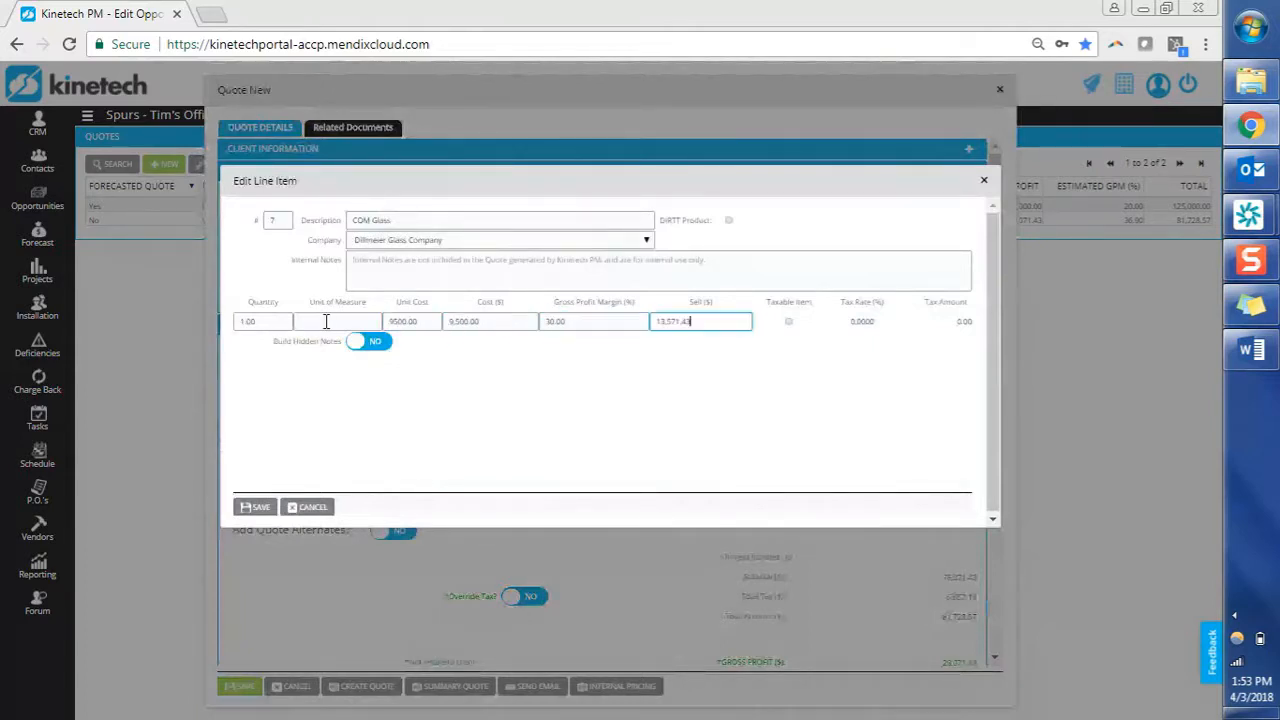
Mark COM Glass taxable at 8.25% and save the line item.
{"action": "key", "text": "Tab"}
{"action": "key", "text": "space"}
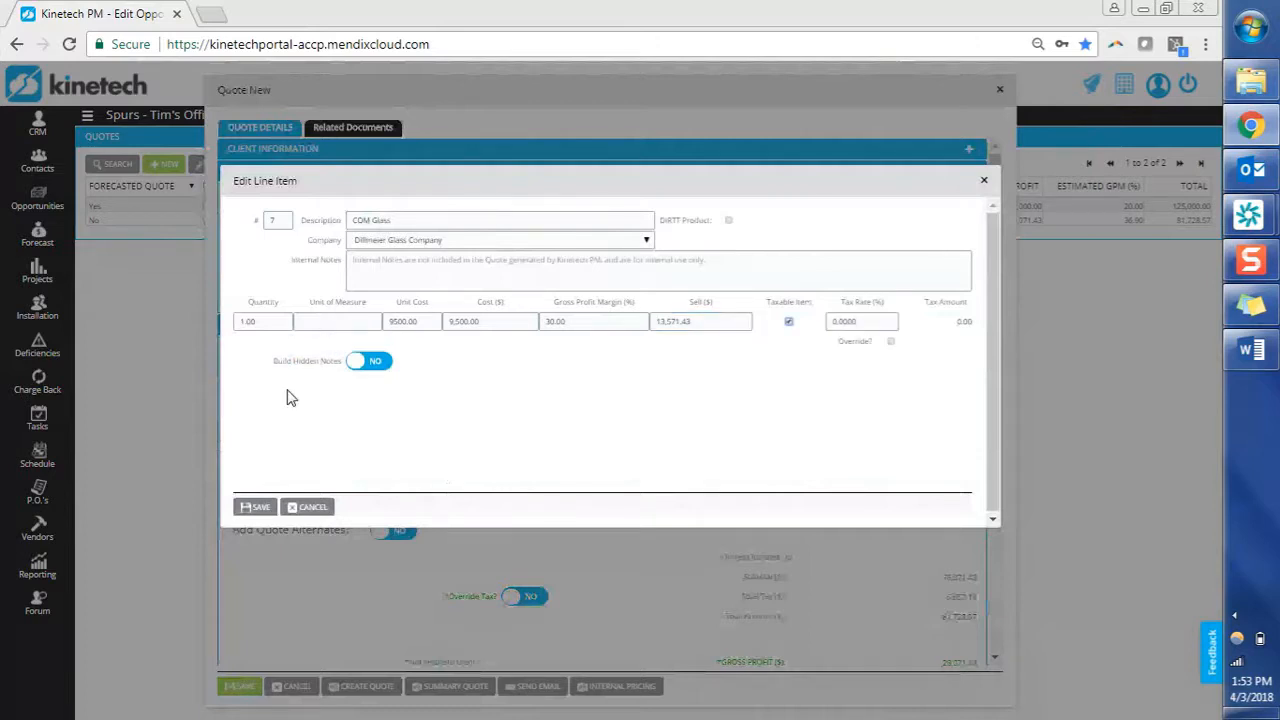
{"action": "key", "text": "Tab"}
{"action": "type", "text": "8.25"}
{"action": "key", "text": "Tab"}
{"action": "left_click", "coordinate": [250, 508]}
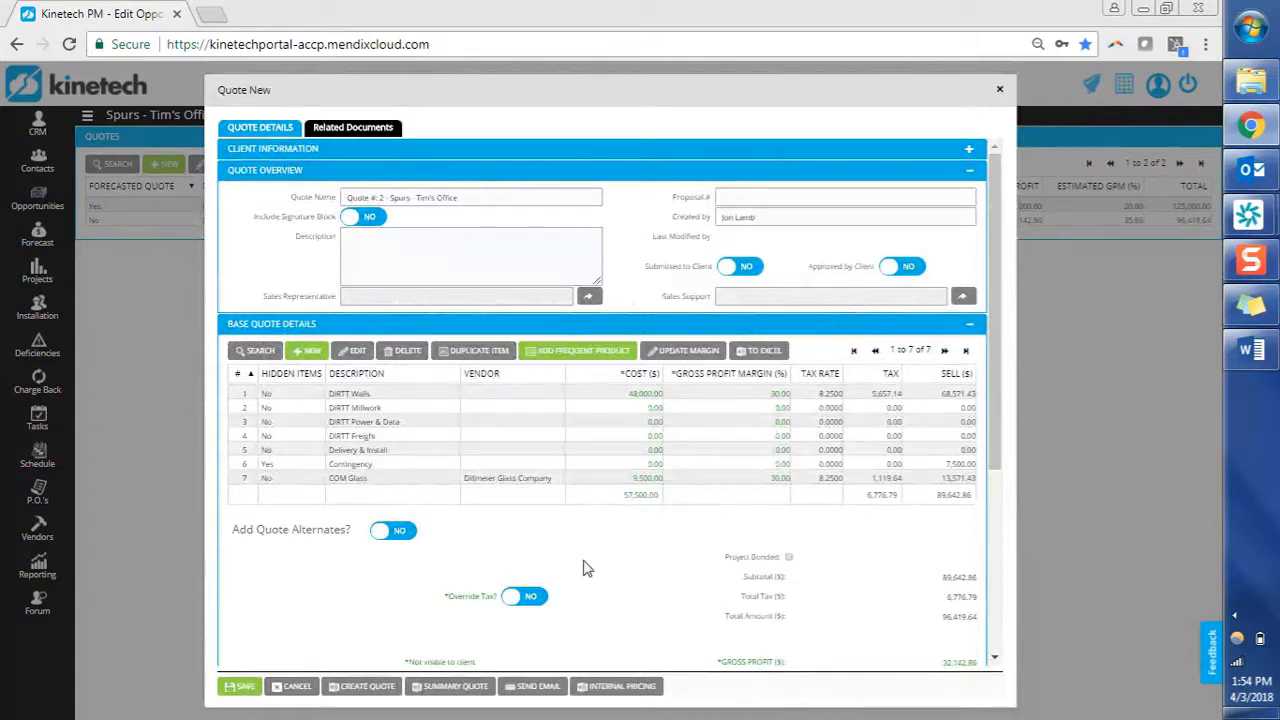
{"action": "left_click", "coordinate": [326, 158]}
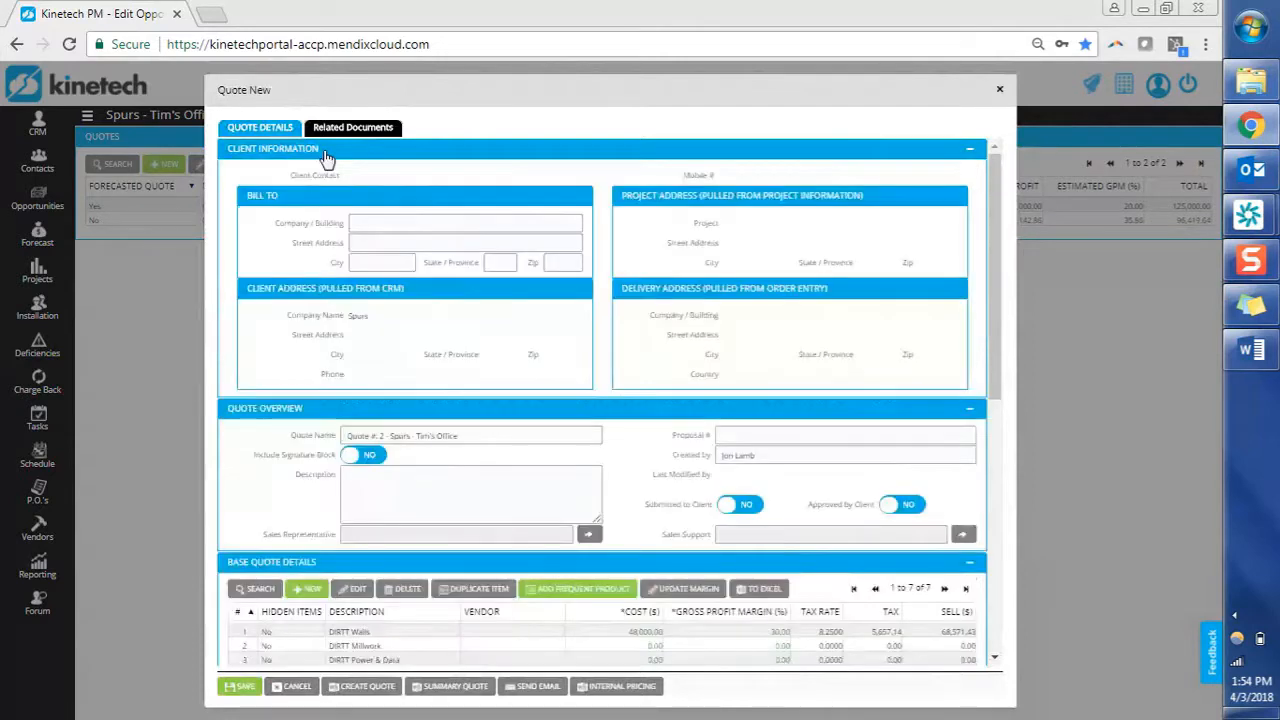
{"action": "left_click", "coordinate": [370, 224]}
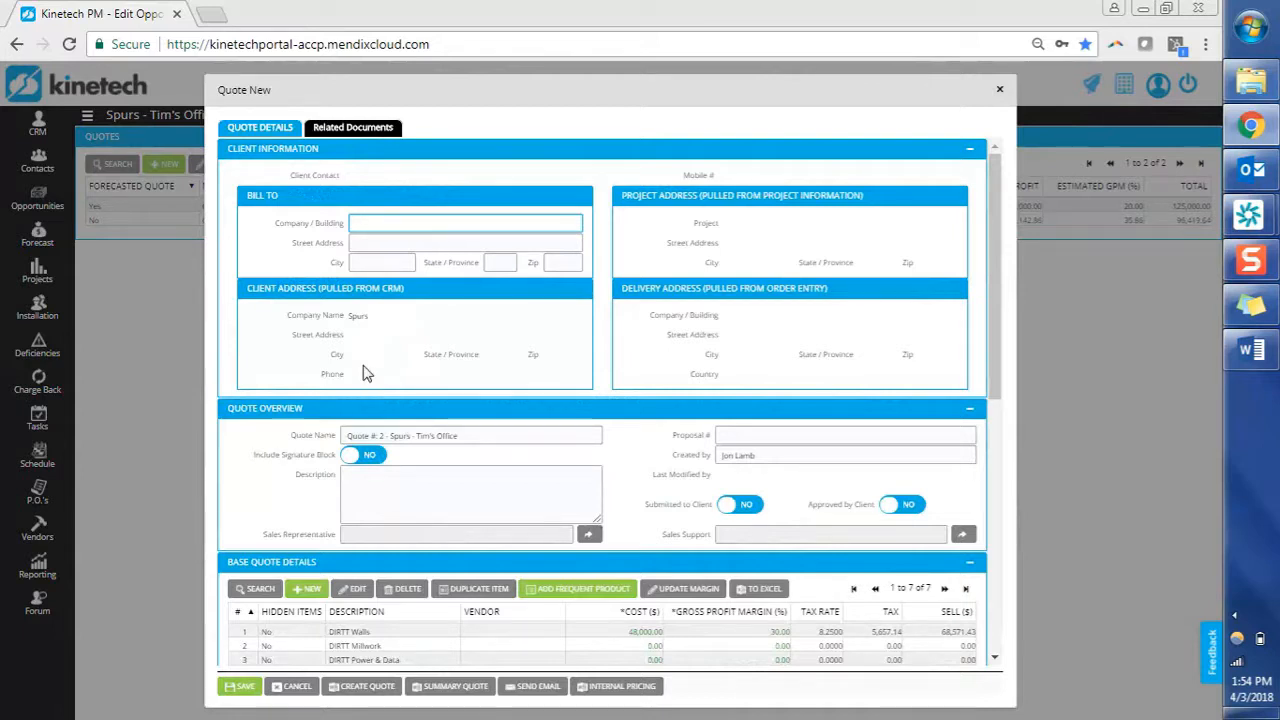
{"action": "left_click", "coordinate": [407, 157]}
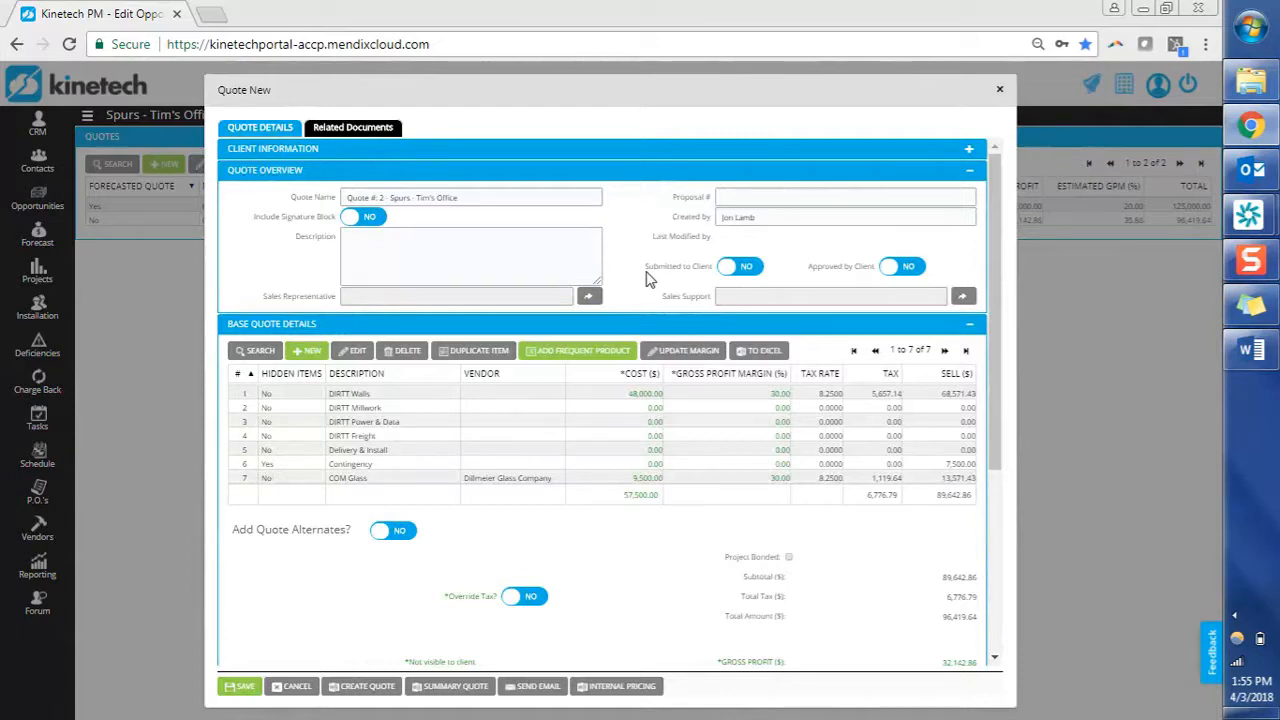
{"action": "left_click", "coordinate": [357, 226]}
Create the quote as a Word .docx and open the downloaded file.
{"action": "left_click", "coordinate": [377, 695]}
{"action": "left_click", "coordinate": [392, 452]}
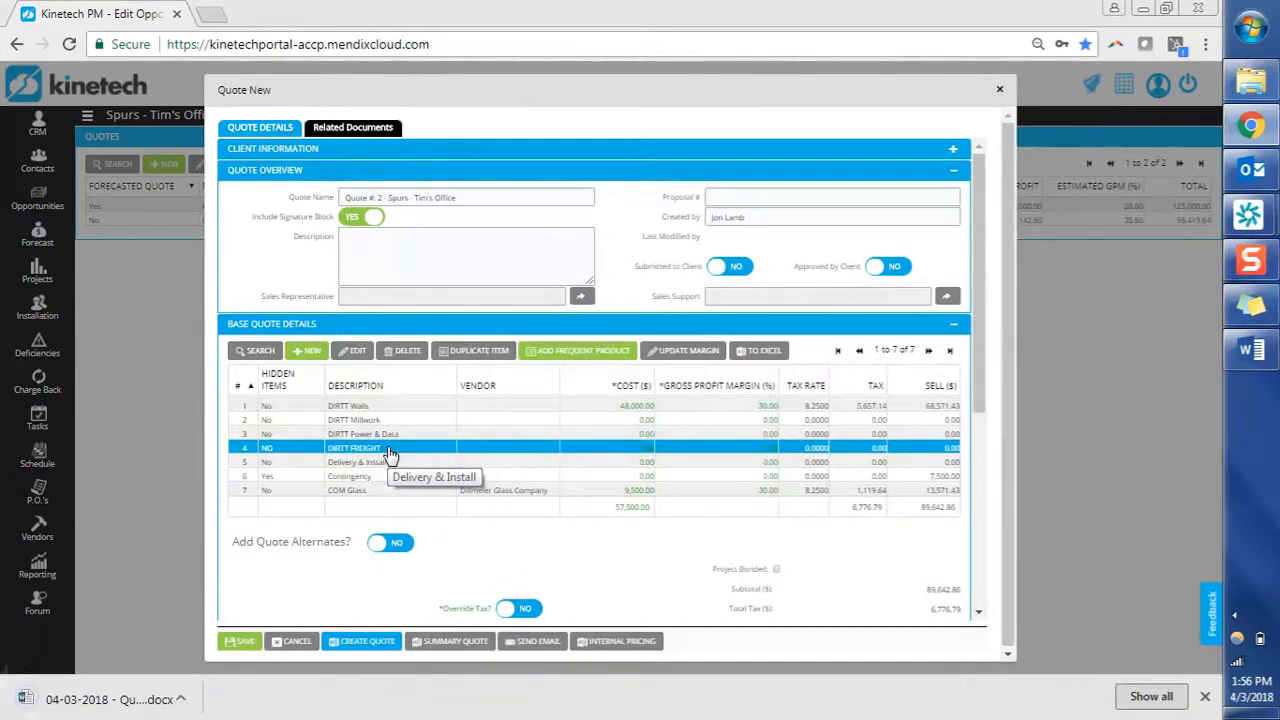
{"action": "left_click", "coordinate": [535, 480]}
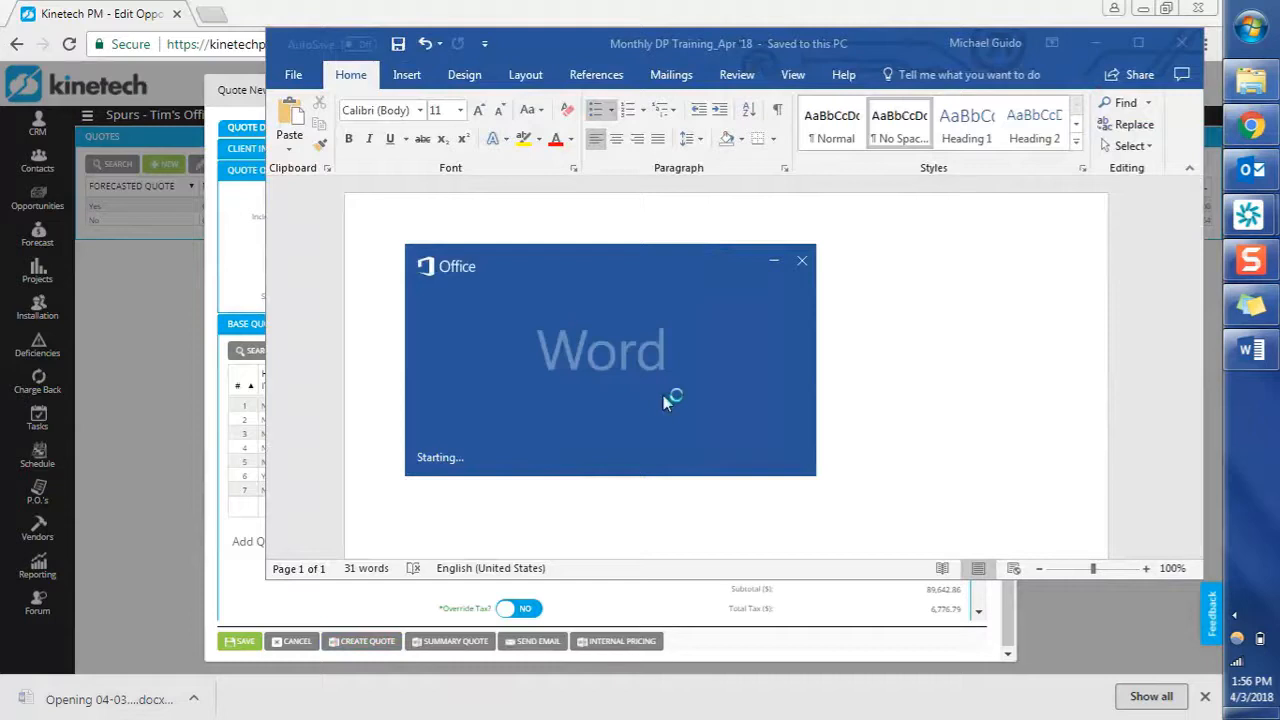
Scroll the Word quote down to its signature block, then bring Kinetech back.
{"action": "scroll", "coordinate": [665, 394], "scroll_direction": "down", "scroll_amount": 15}
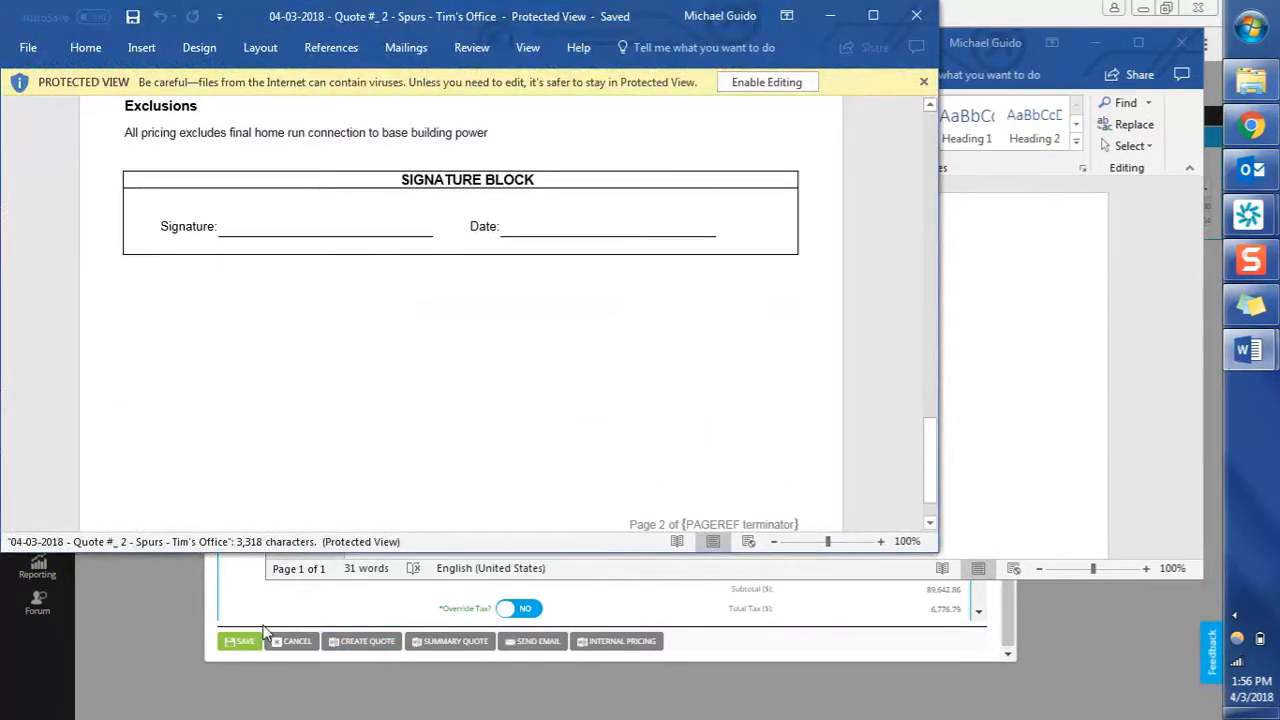
{"action": "left_click", "coordinate": [242, 585]}
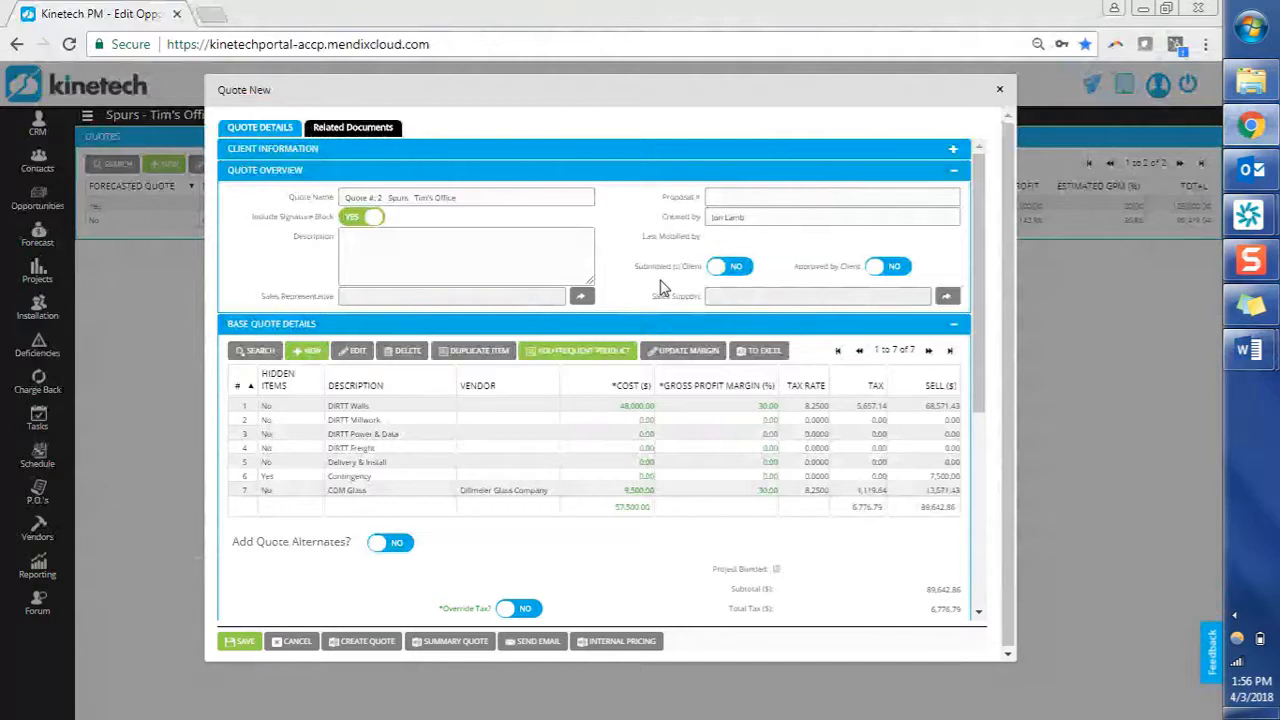
{"action": "scroll", "coordinate": [660, 288], "scroll_direction": "down", "scroll_amount": 1}
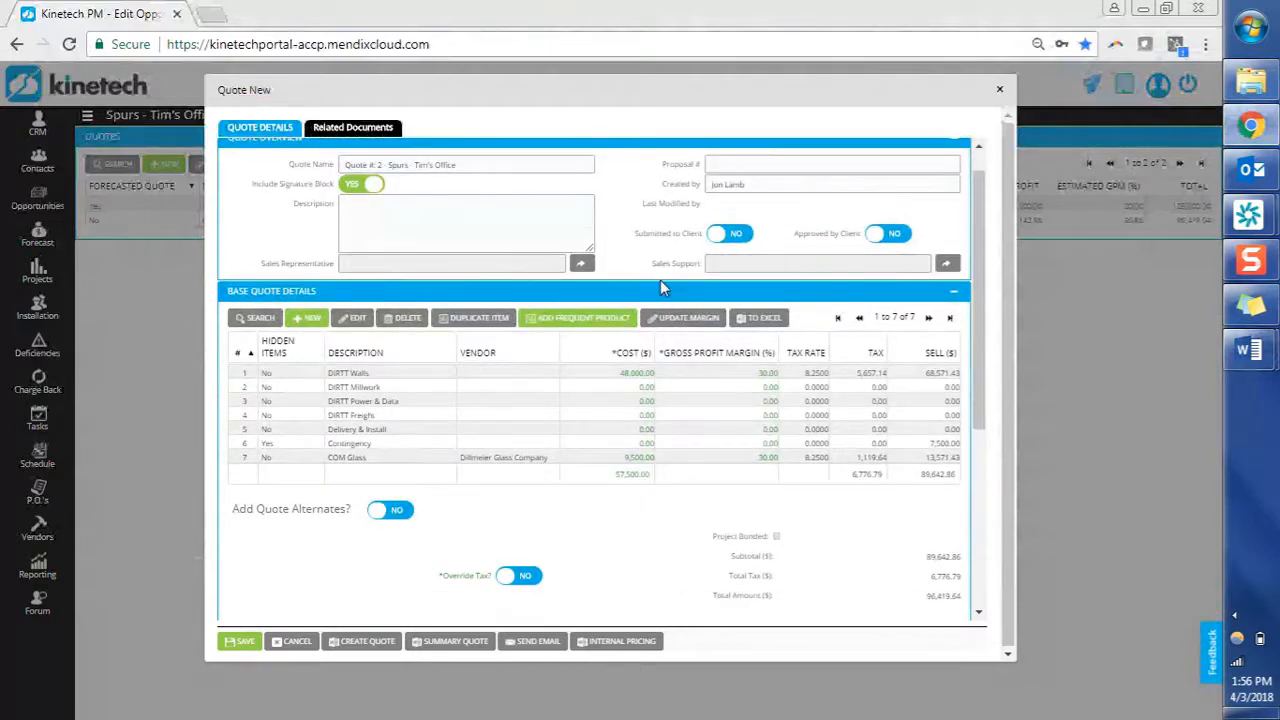
{"action": "scroll", "coordinate": [660, 288], "scroll_direction": "down", "scroll_amount": 1}
{"action": "scroll", "coordinate": [663, 288], "scroll_direction": "down", "scroll_amount": 6}
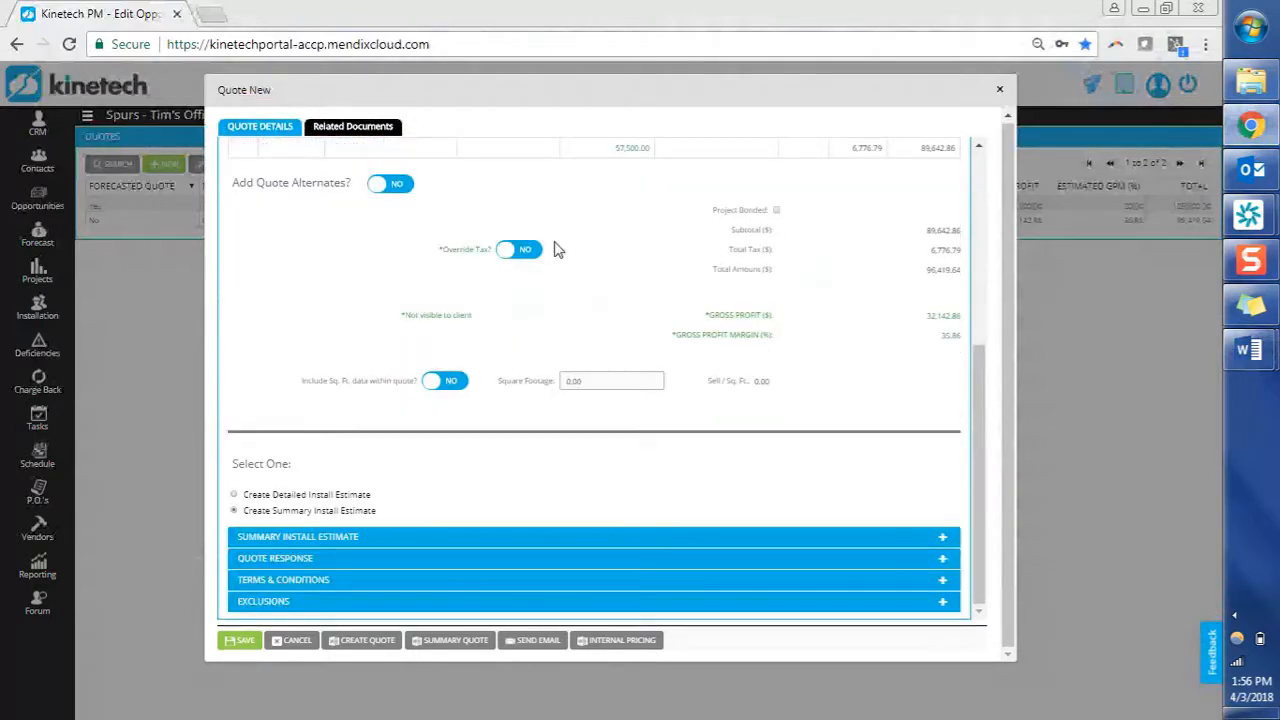
{"action": "left_click", "coordinate": [404, 188]}
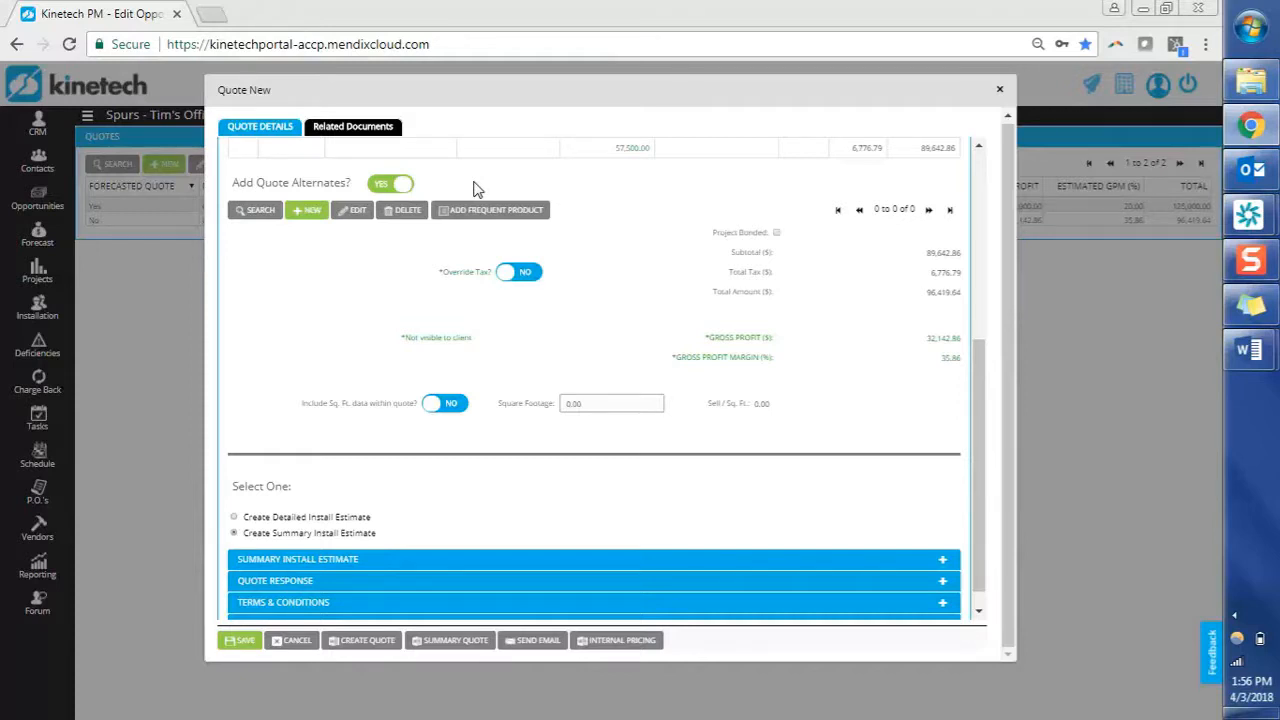
{"action": "left_click", "coordinate": [318, 213]}
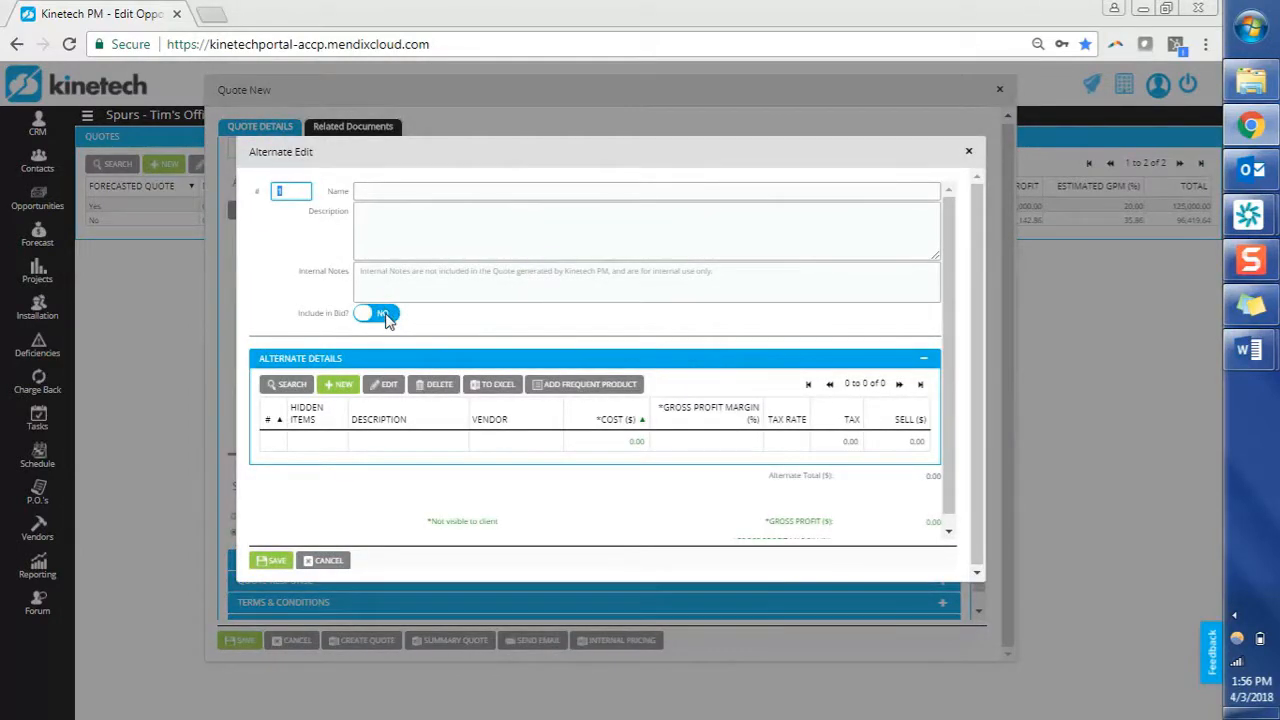
{"action": "left_click", "coordinate": [385, 316]}
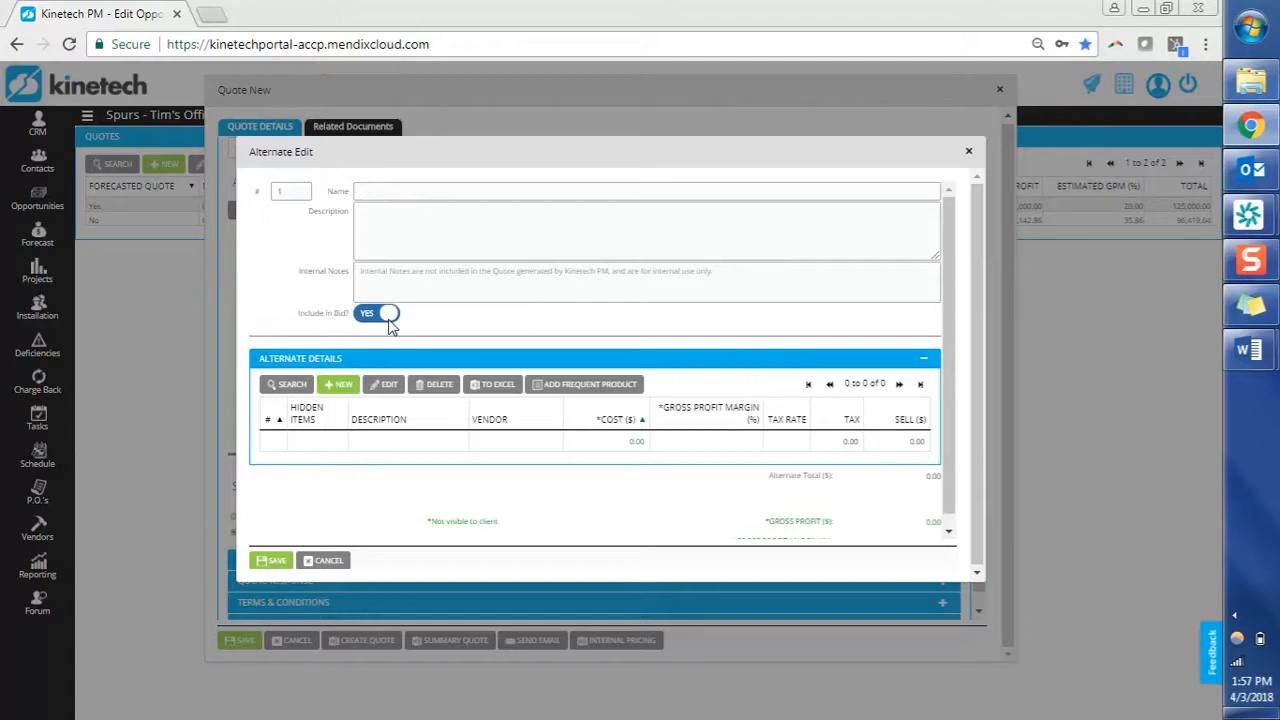
{"action": "left_click", "coordinate": [327, 562]}
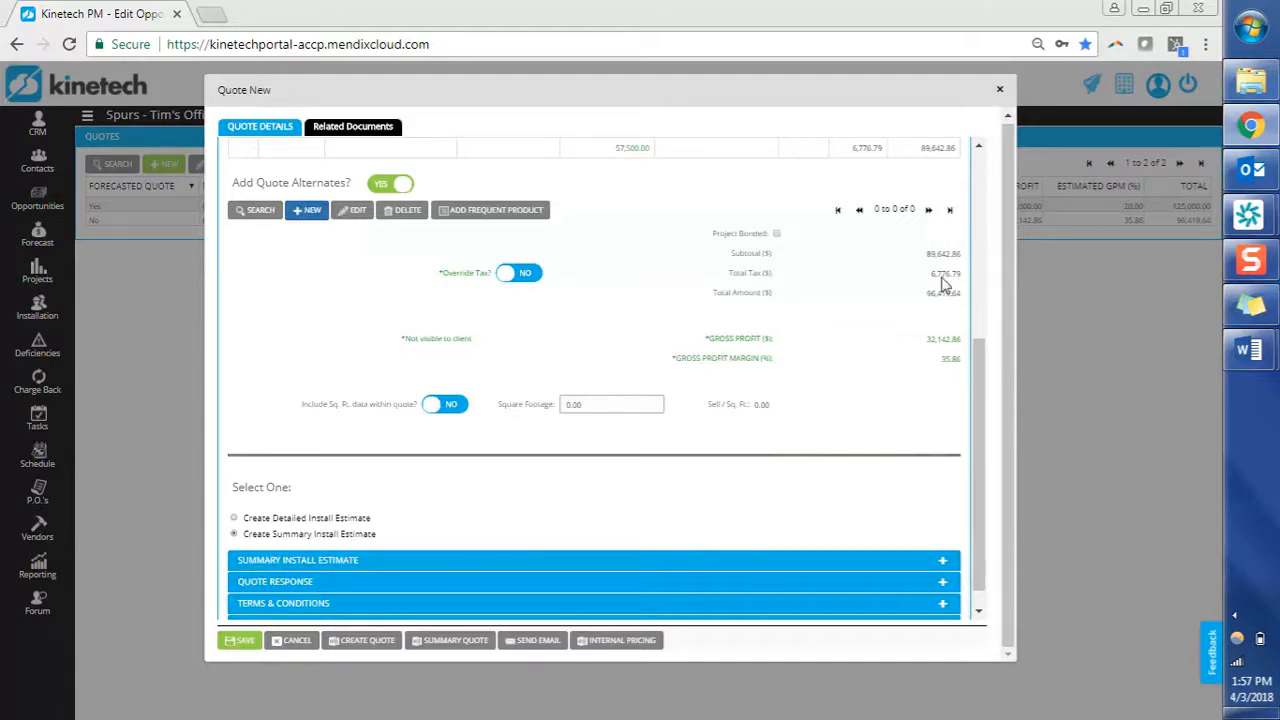
Override the total tax to 6,776.80 and mark the project as bonded.
{"action": "left_click", "coordinate": [521, 273]}
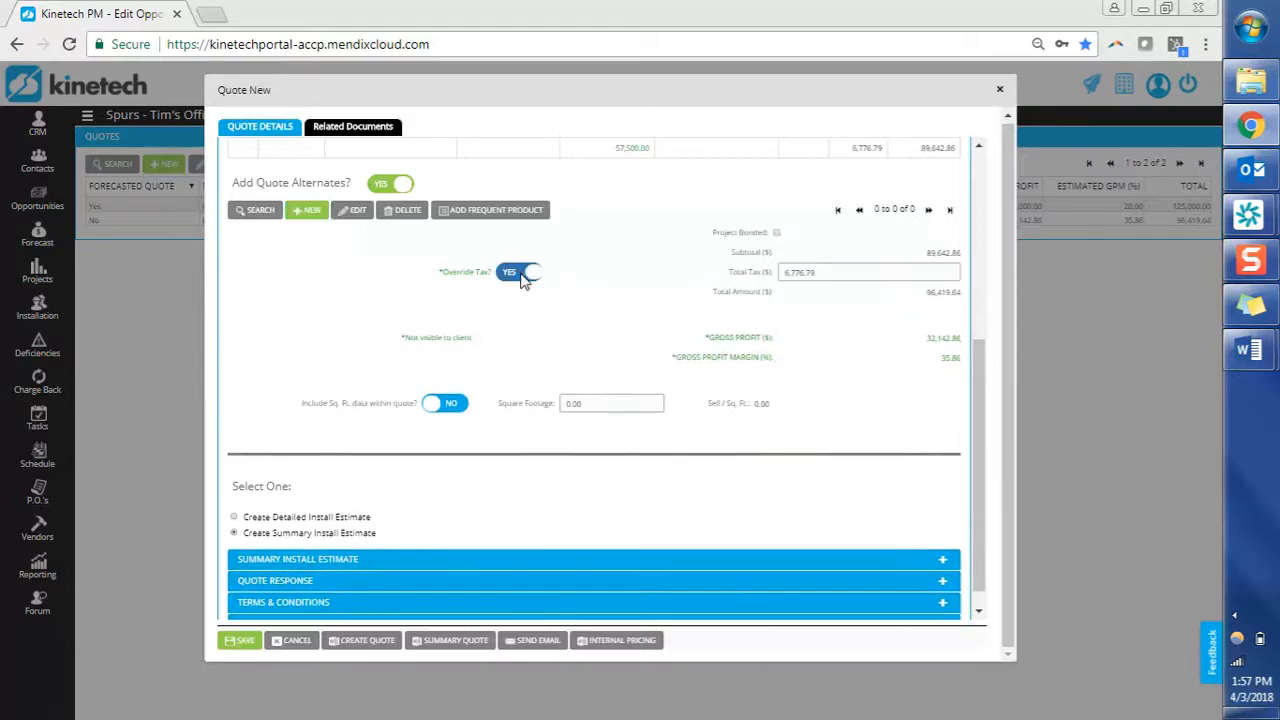
{"action": "left_click", "coordinate": [861, 276]}
{"action": "key", "text": "BackSpace"}
{"action": "key", "text": "BackSpace"}
{"action": "type", "text": "80"}
{"action": "left_click", "coordinate": [840, 314]}
{"action": "left_click", "coordinate": [777, 232]}
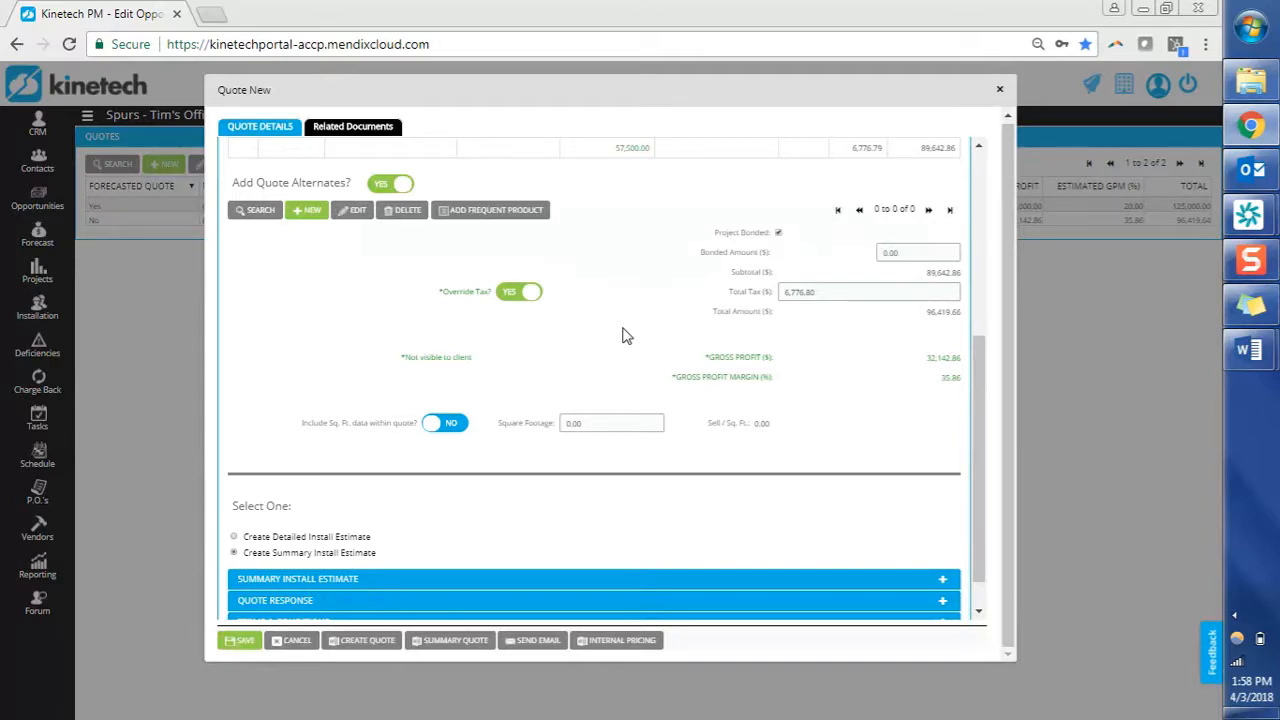
Enter 5,000 square feet, include square footage in the quote, and generate the document.
{"action": "left_click", "coordinate": [604, 421]}
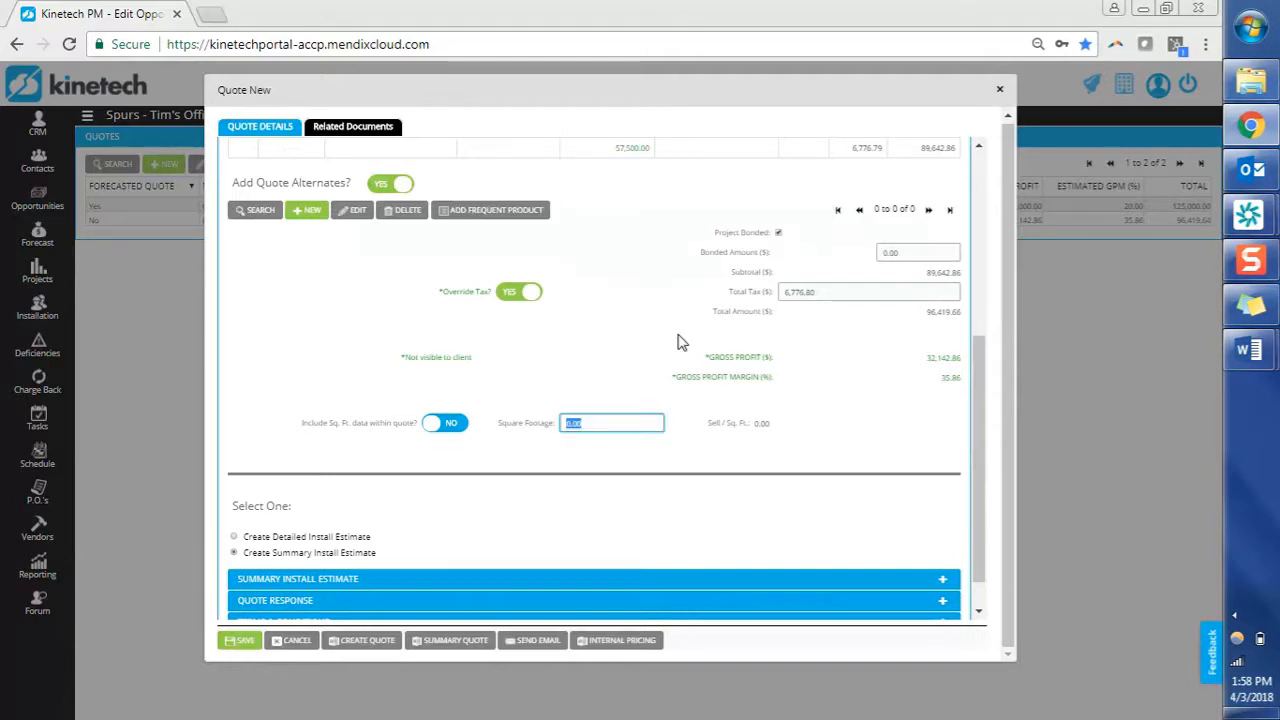
{"action": "type", "text": "6000"}
{"action": "key", "text": "BackSpace"}
{"action": "key", "text": "BackSpace"}
{"action": "key", "text": "BackSpace"}
{"action": "key", "text": "BackSpace"}
{"action": "type", "text": "5,000"}
{"action": "key", "text": "Tab"}
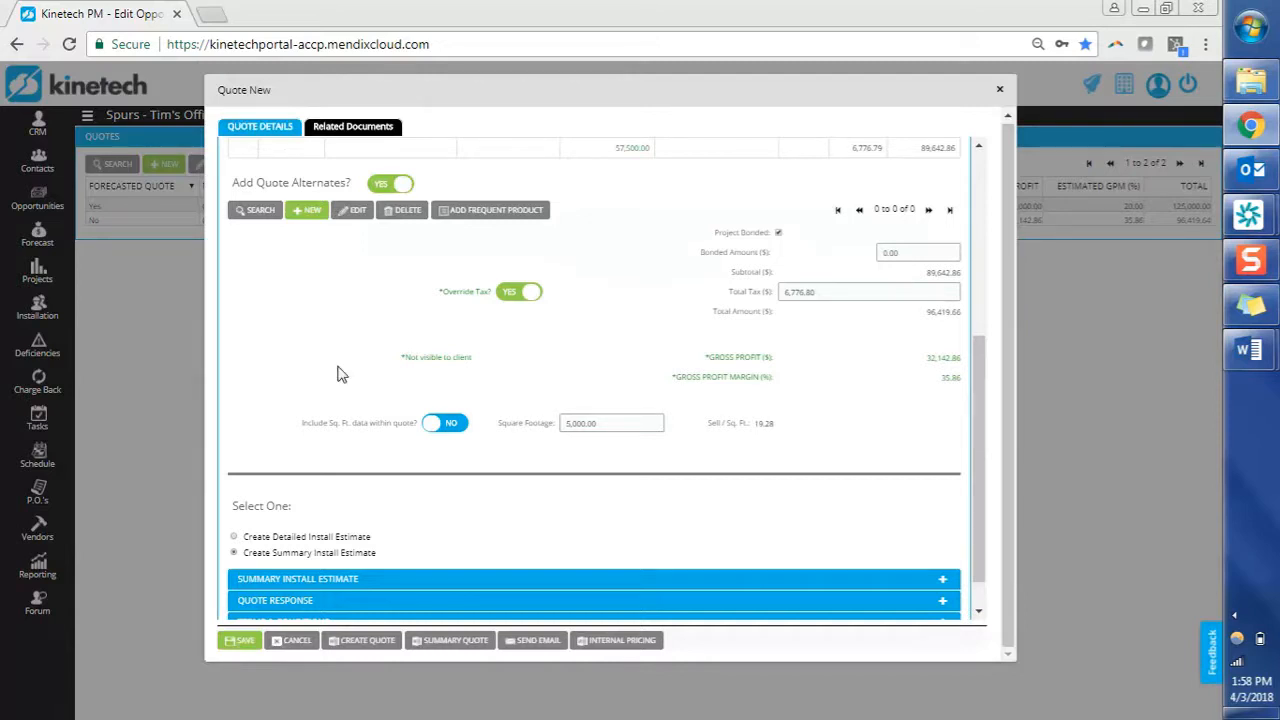
{"action": "left_click", "coordinate": [459, 427]}
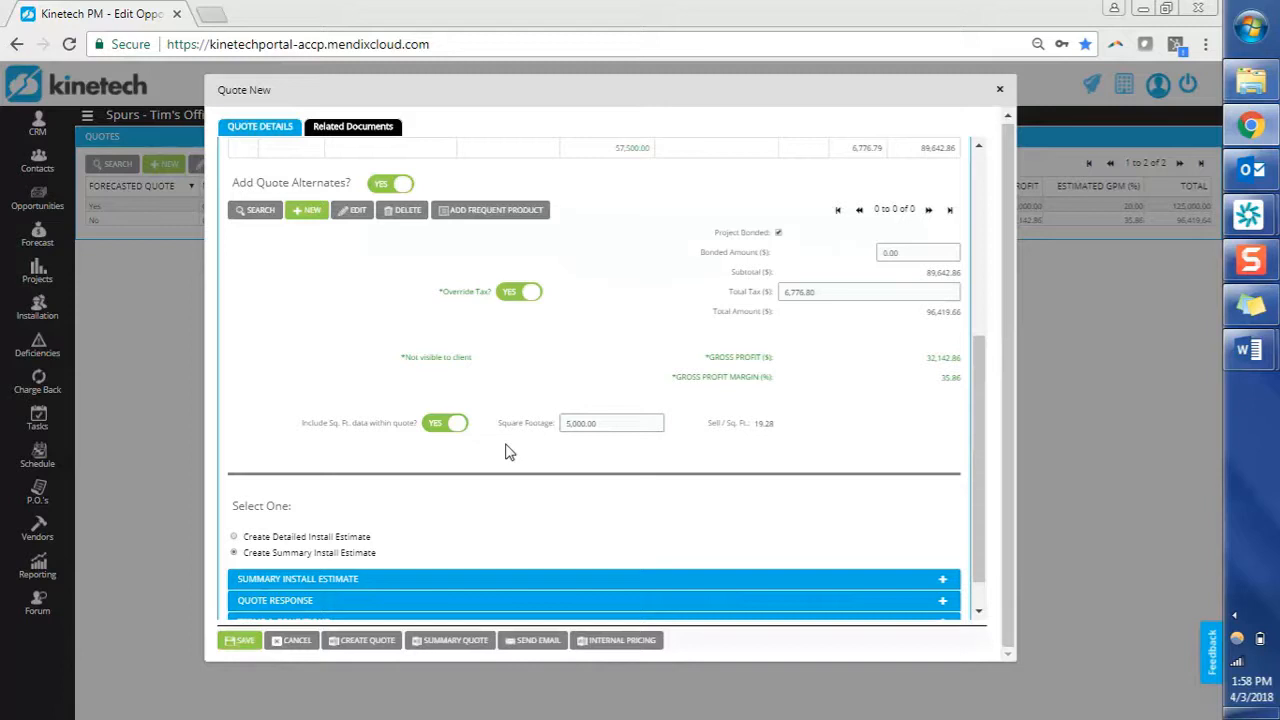
{"action": "left_click", "coordinate": [387, 648]}
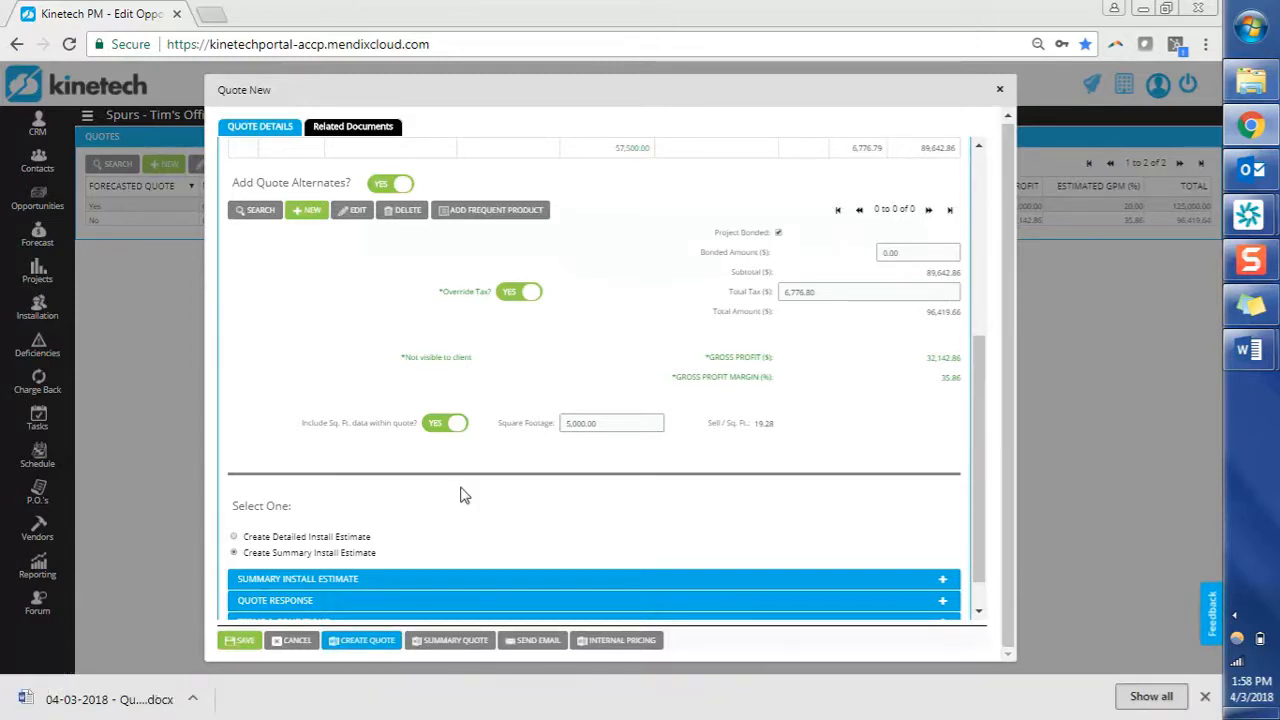
Open the exported quote .docx, check its totals and square-footage figures, then return to the browser.
{"action": "left_click", "coordinate": [137, 697]}
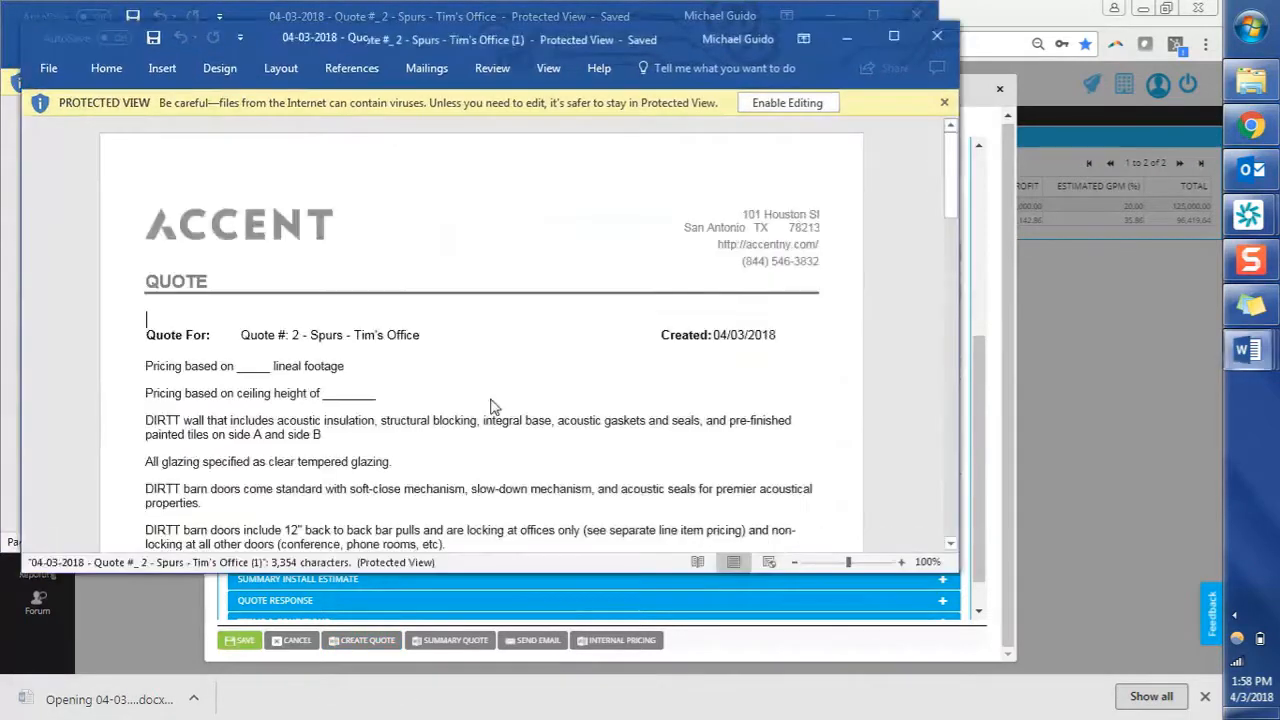
{"action": "scroll", "coordinate": [830, 412], "scroll_direction": "down", "scroll_amount": 10}
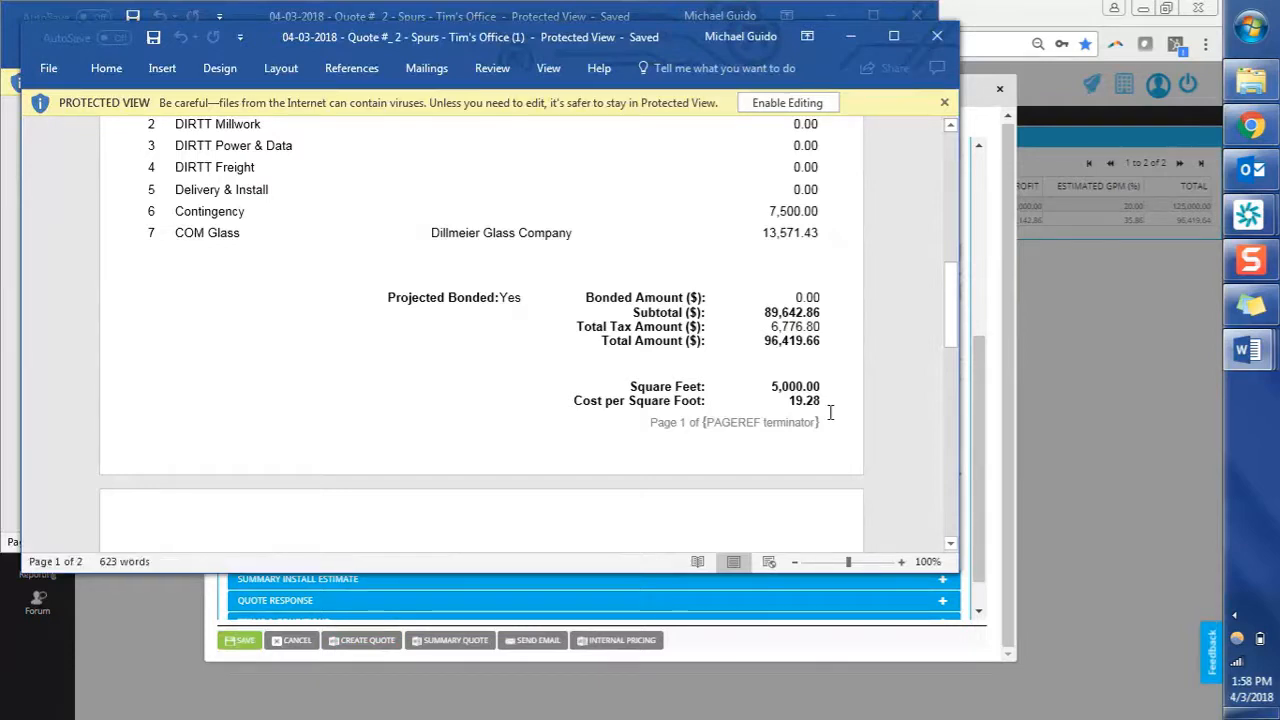
{"action": "left_click", "coordinate": [980, 420]}
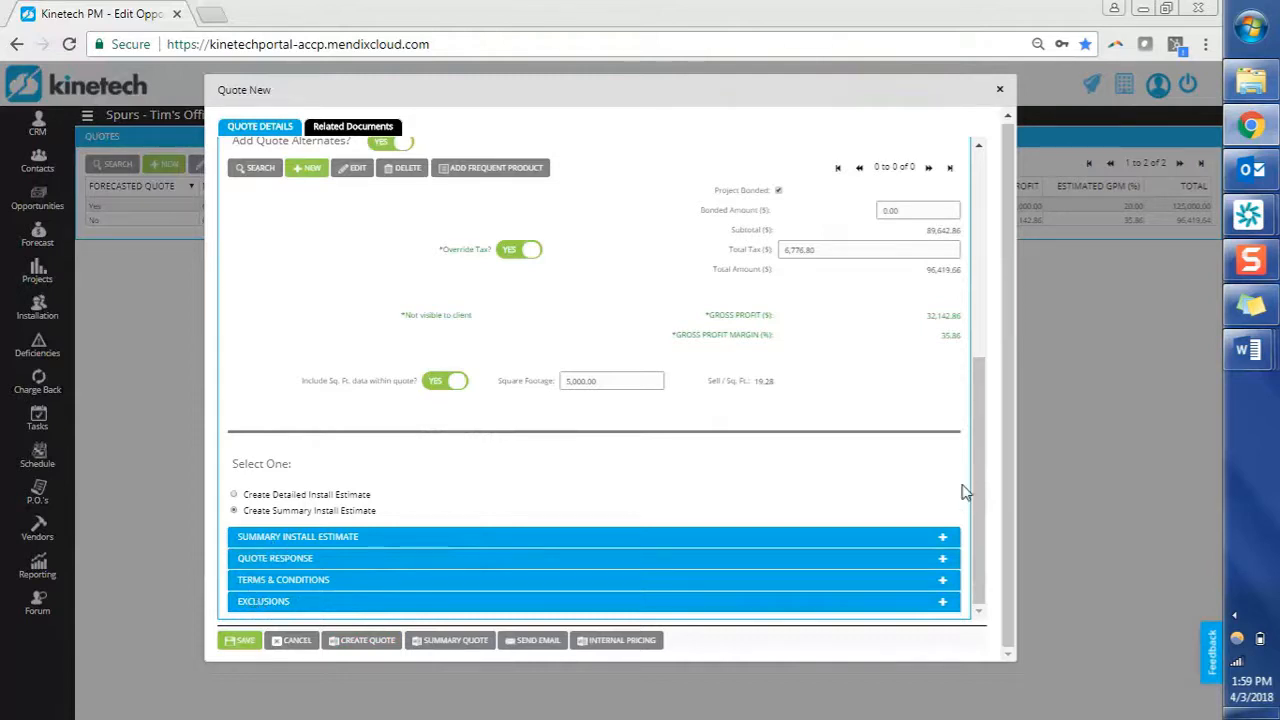
Set Add Quote Alternates to No.
{"action": "scroll", "coordinate": [985, 493], "scroll_direction": "up", "scroll_amount": 3}
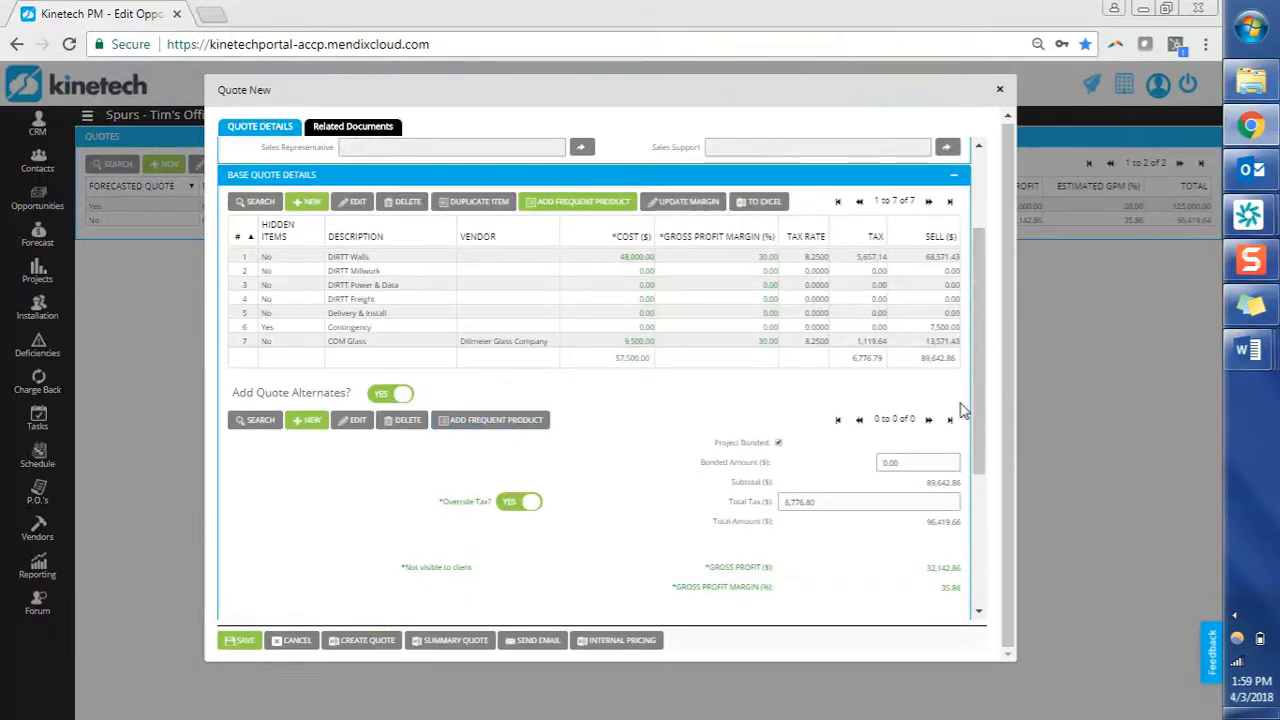
{"action": "left_click", "coordinate": [405, 394]}
{"action": "left_click_drag", "start_coordinate": [991, 391], "coordinate": [982, 565]}
Fill the blank in the quote response so pricing is based on 200 lineal footage.
{"action": "left_click", "coordinate": [337, 560]}
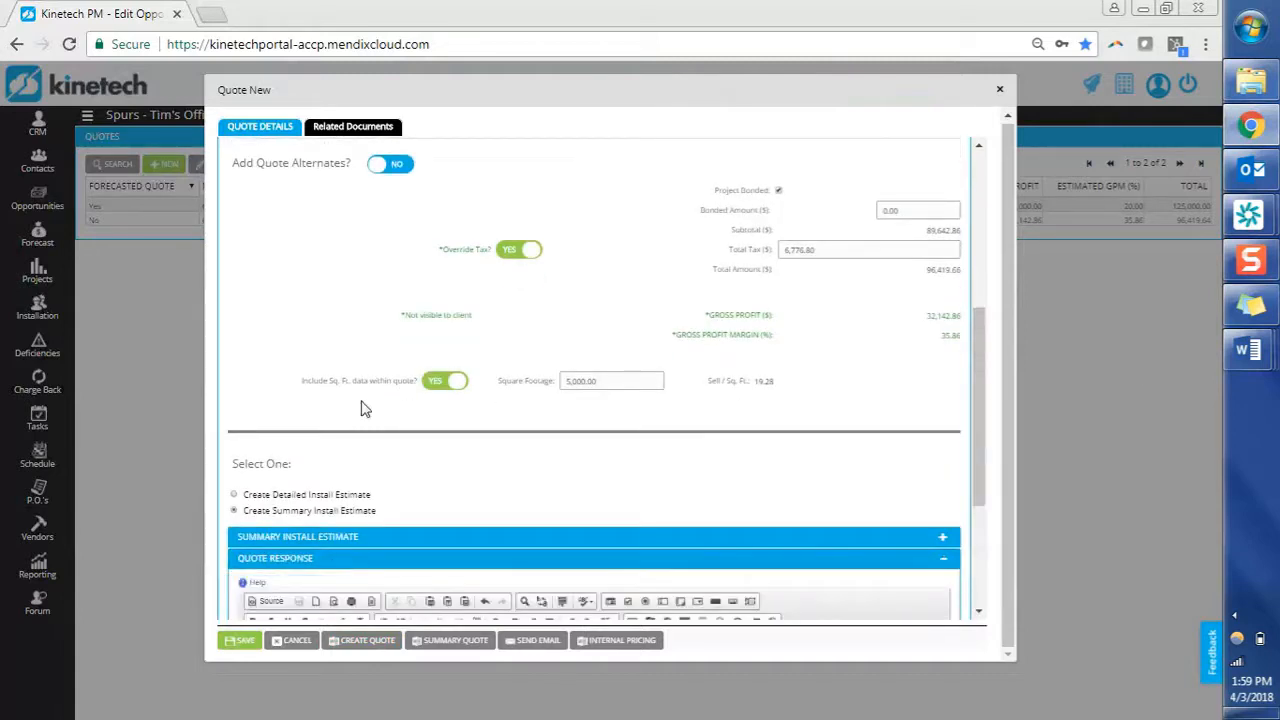
{"action": "scroll", "coordinate": [365, 409], "scroll_direction": "down", "scroll_amount": 3}
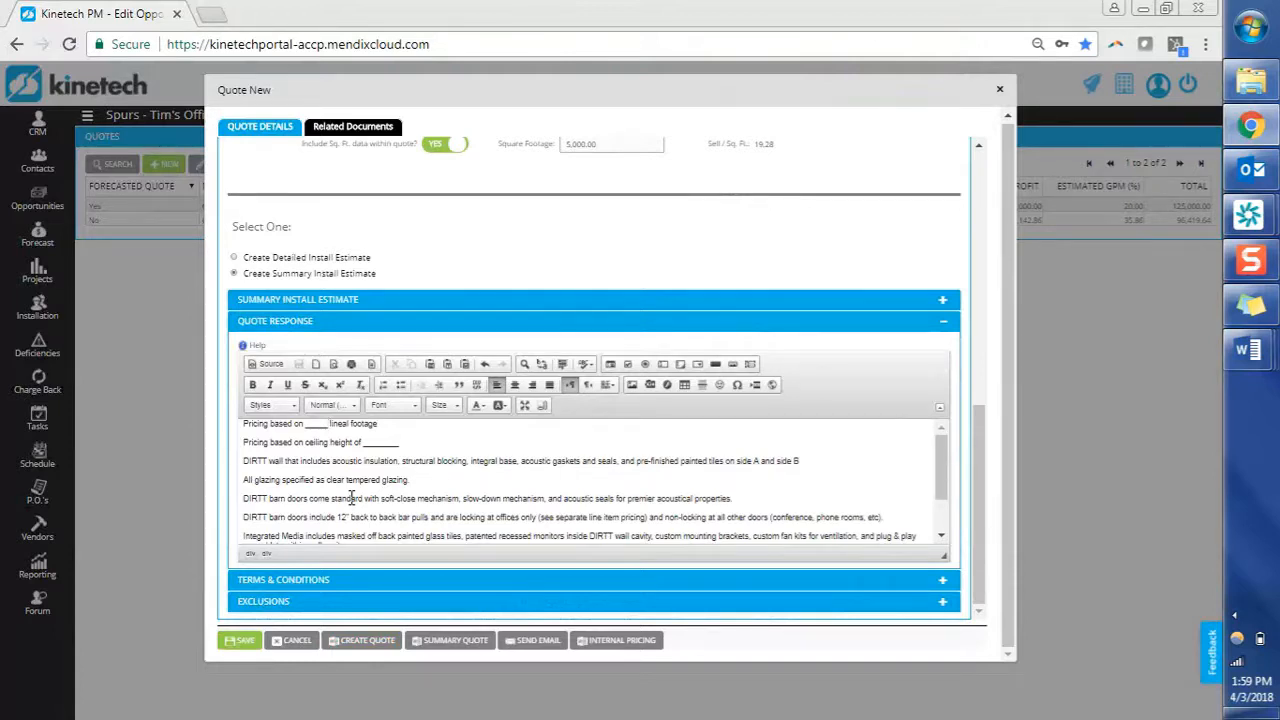
{"action": "key", "text": "BackSpace"}
{"action": "key", "text": "BackSpace"}
{"action": "key", "text": "BackSpace"}
{"action": "key", "text": "BackSpace"}
{"action": "key", "text": "BackSpace"}
{"action": "type", "text": "200"}
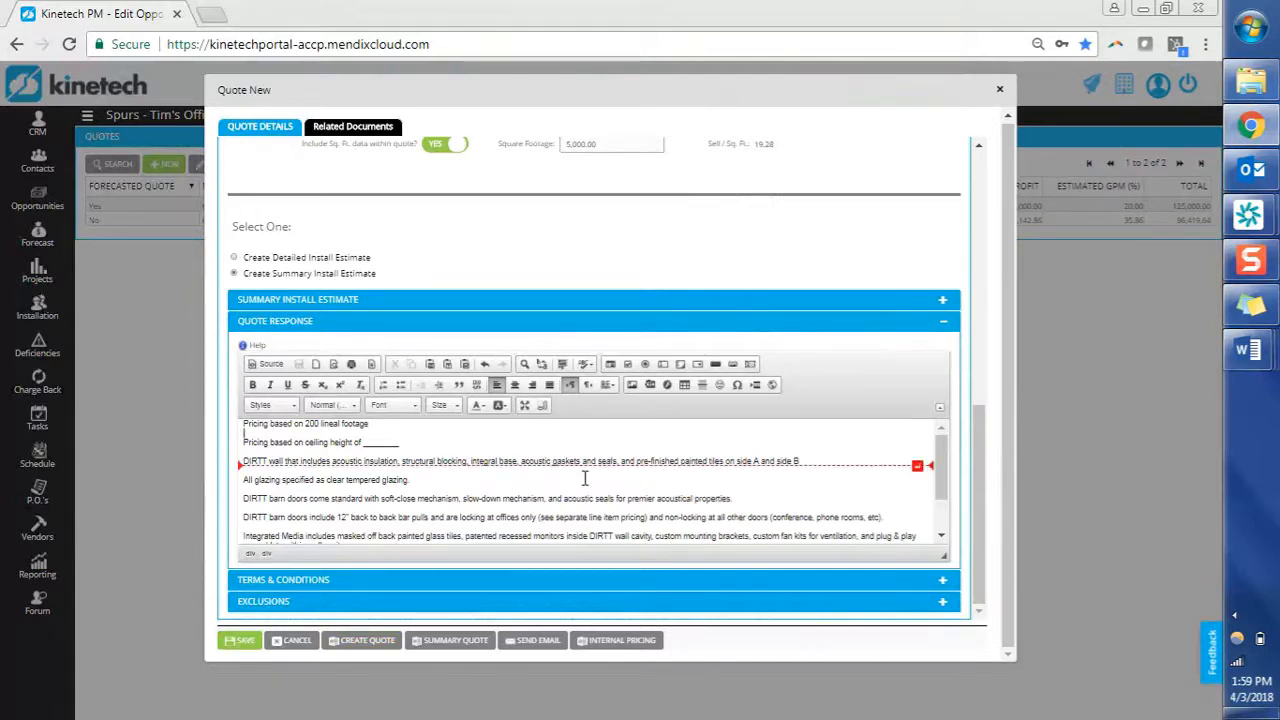
{"action": "left_click", "coordinate": [405, 300]}
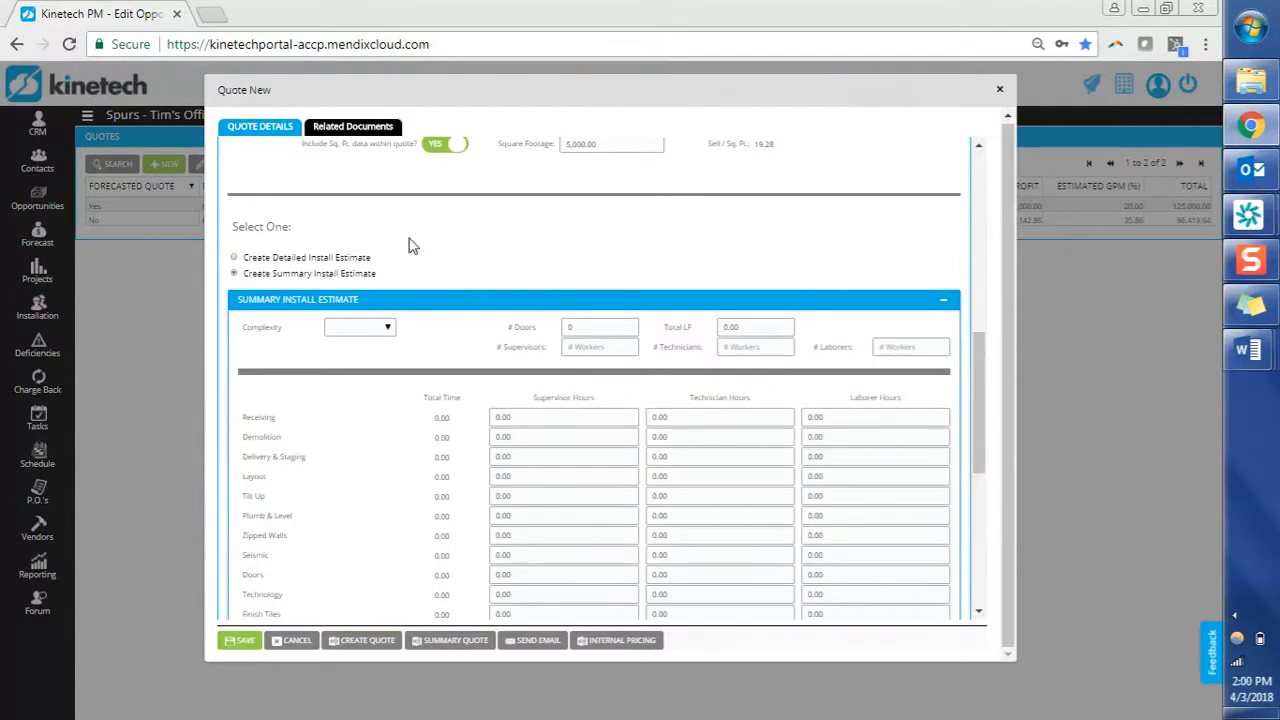
Review the Summary Install Estimate task hours, all 0.00, and switch to a detailed estimate.
{"action": "scroll", "coordinate": [413, 245], "scroll_direction": "down", "scroll_amount": 1}
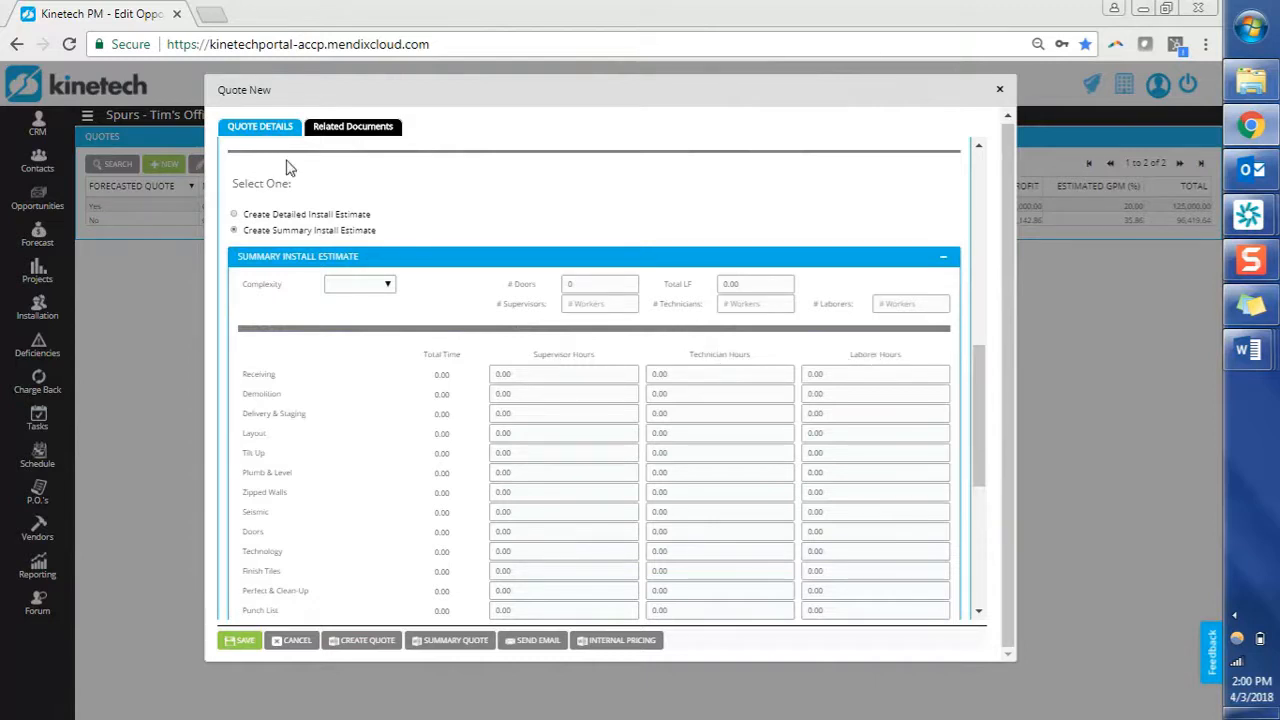
{"action": "left_click", "coordinate": [274, 214]}
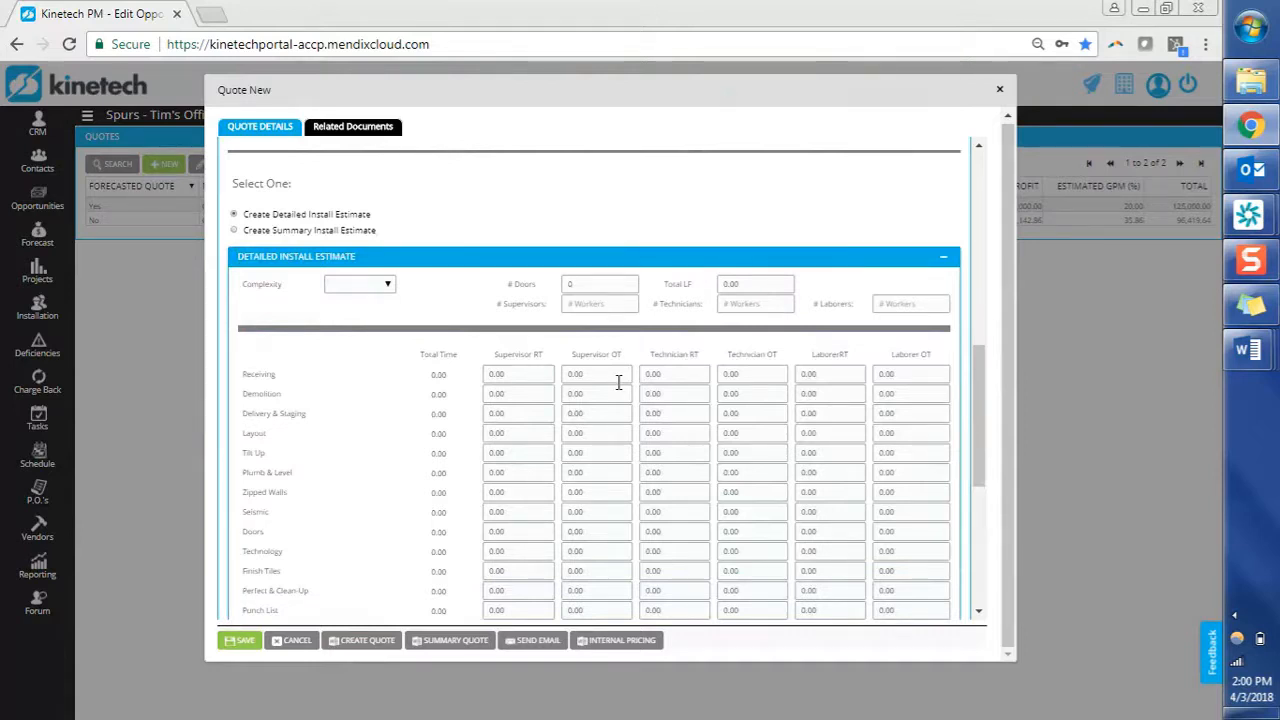
Give Demolition 8 supervisor RT hours and 4 supervisor OT hours, totalling 12.00.
{"action": "left_click", "coordinate": [531, 393]}
{"action": "type", "text": "8"}
{"action": "key", "text": "Tab"}
{"action": "type", "text": "4"}
{"action": "key", "text": "Tab"}
Look over the complexity levels without choosing one, then go to the number of supervisors field.
{"action": "left_click", "coordinate": [387, 286]}
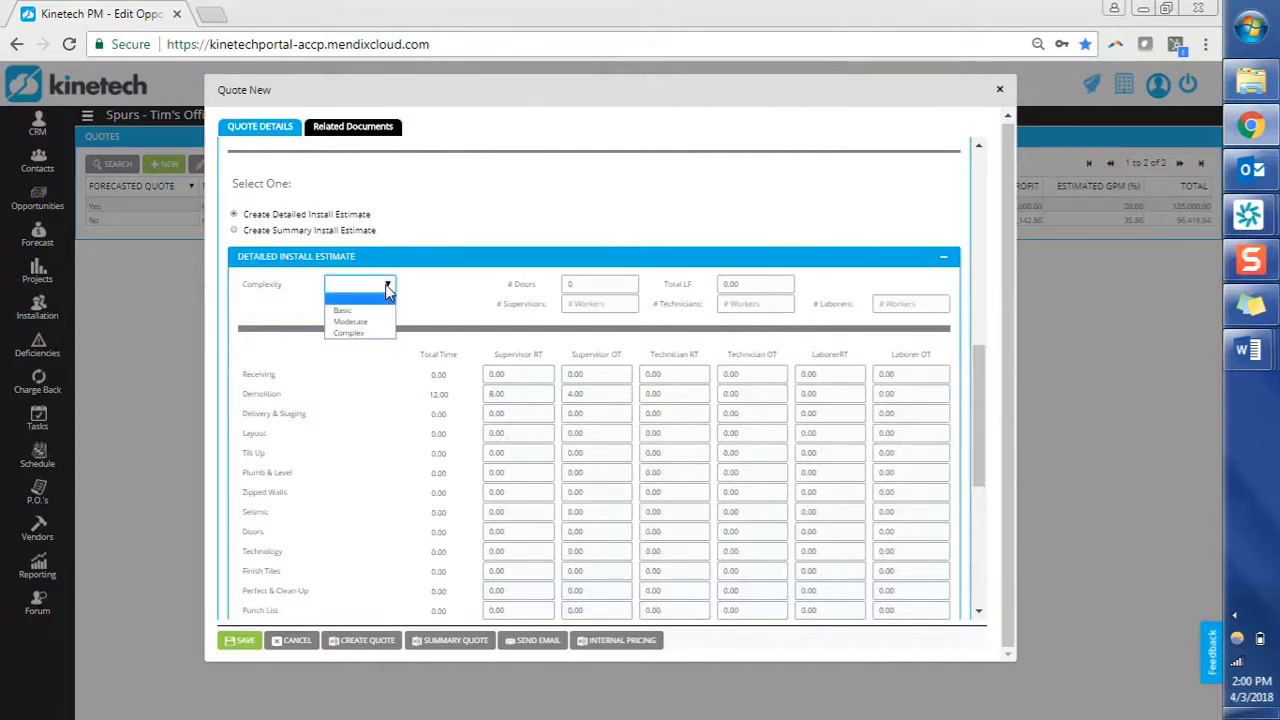
{"action": "left_click", "coordinate": [545, 289]}
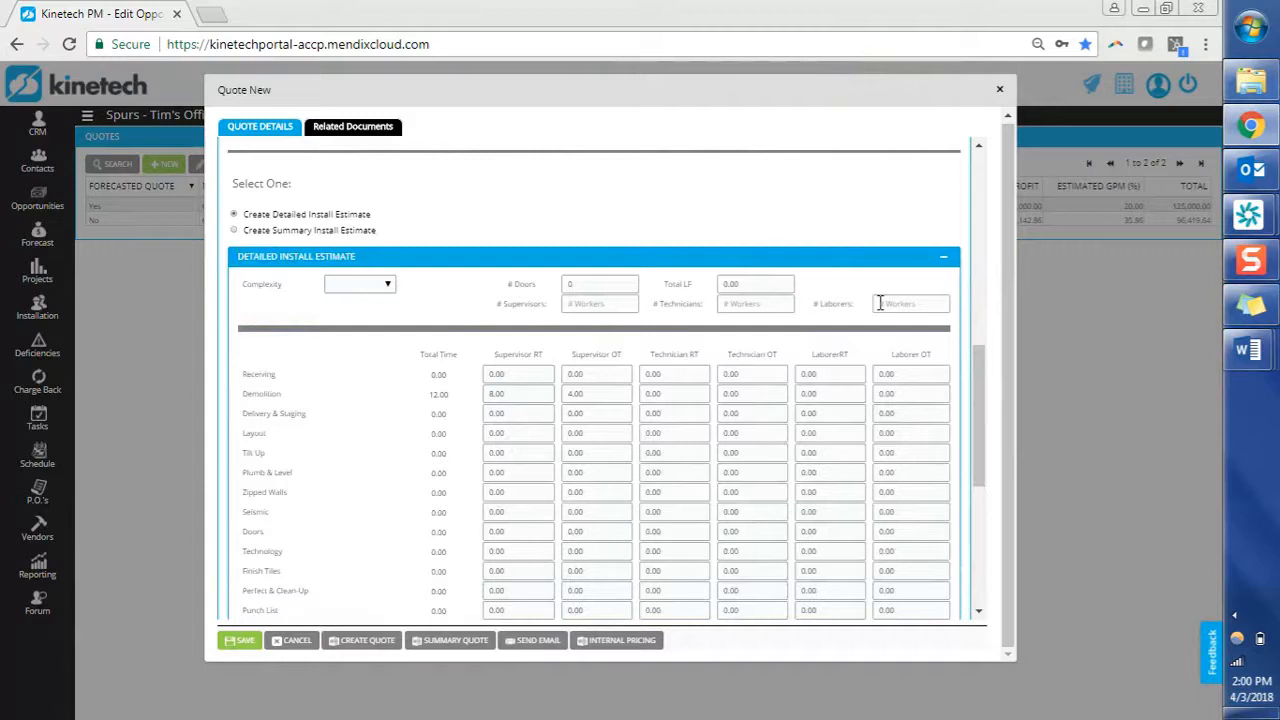
{"action": "left_click", "coordinate": [630, 302]}
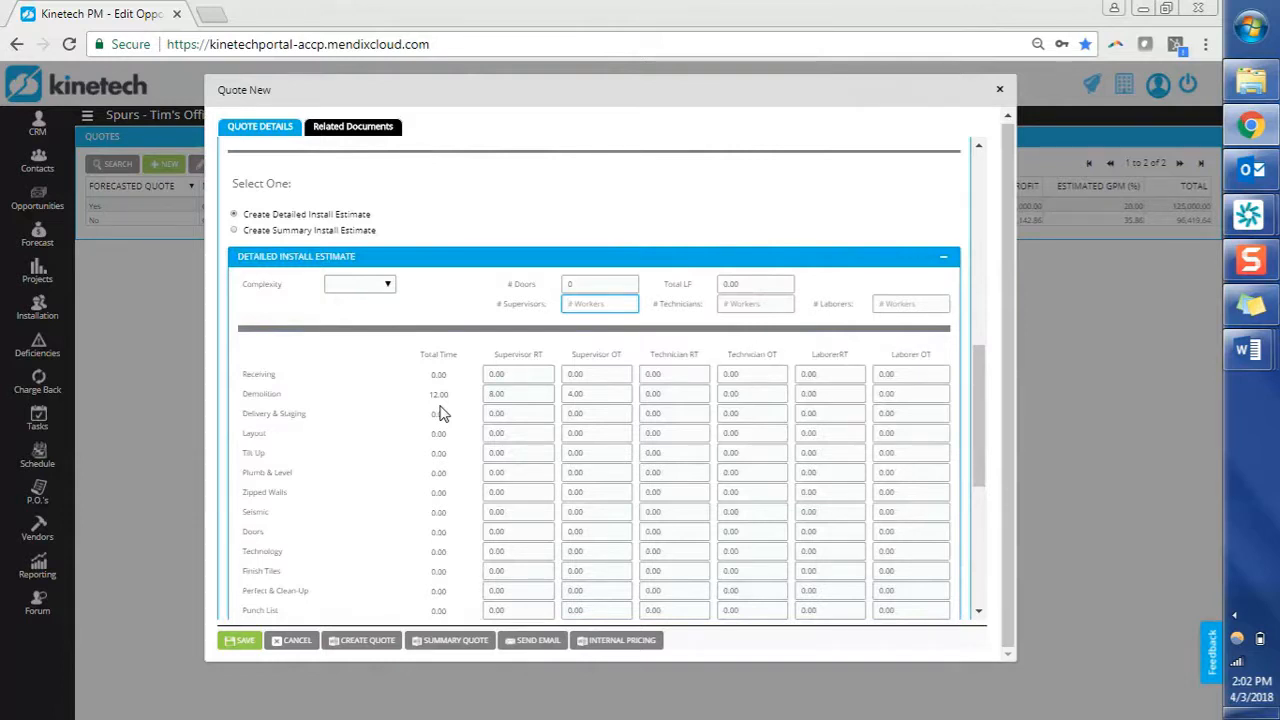
Save the new quote, which becomes Quote #2.
{"action": "scroll", "coordinate": [443, 413], "scroll_direction": "up", "scroll_amount": 5}
{"action": "scroll", "coordinate": [443, 413], "scroll_direction": "down", "scroll_amount": 3}
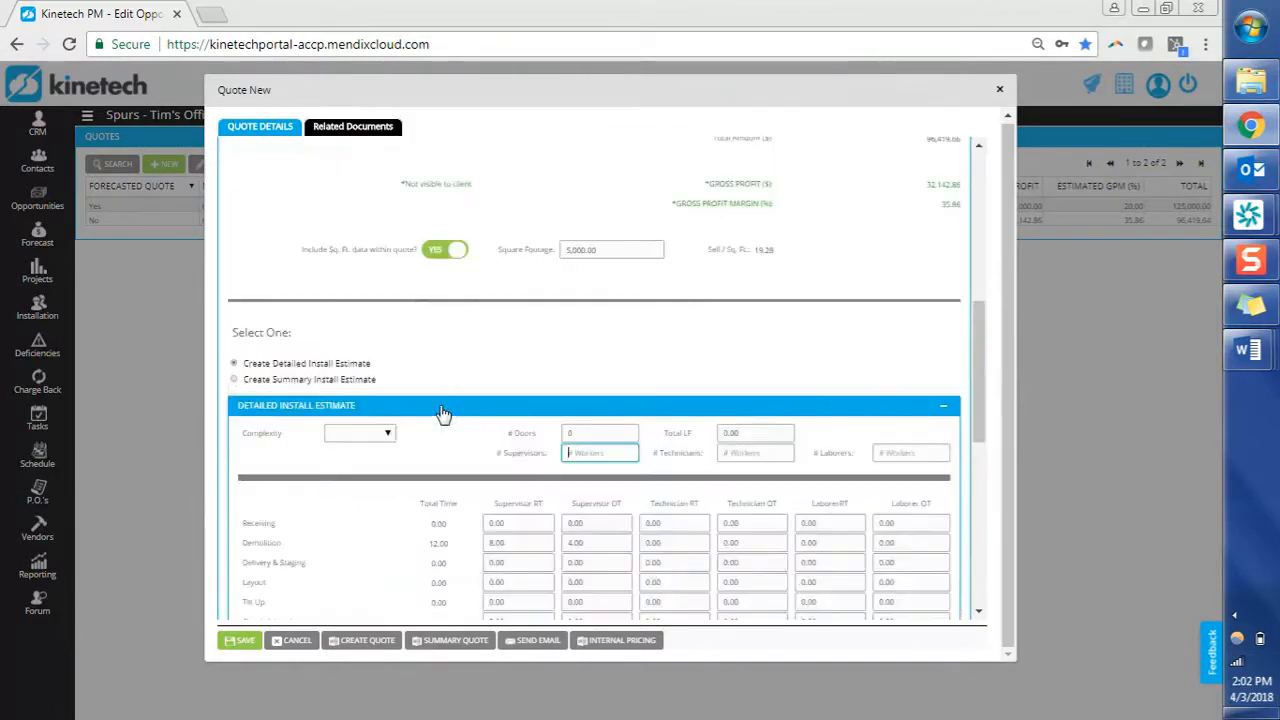
{"action": "scroll", "coordinate": [443, 413], "scroll_direction": "down", "scroll_amount": 8}
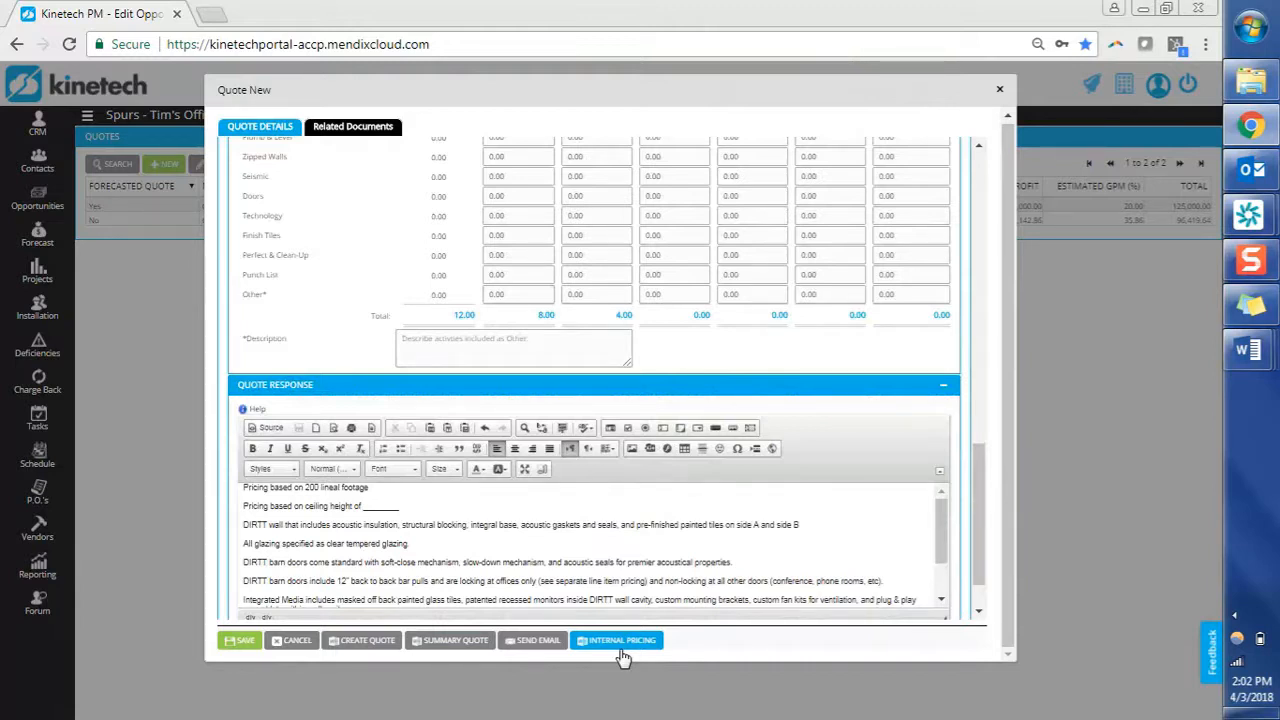
{"action": "left_click", "coordinate": [250, 644]}
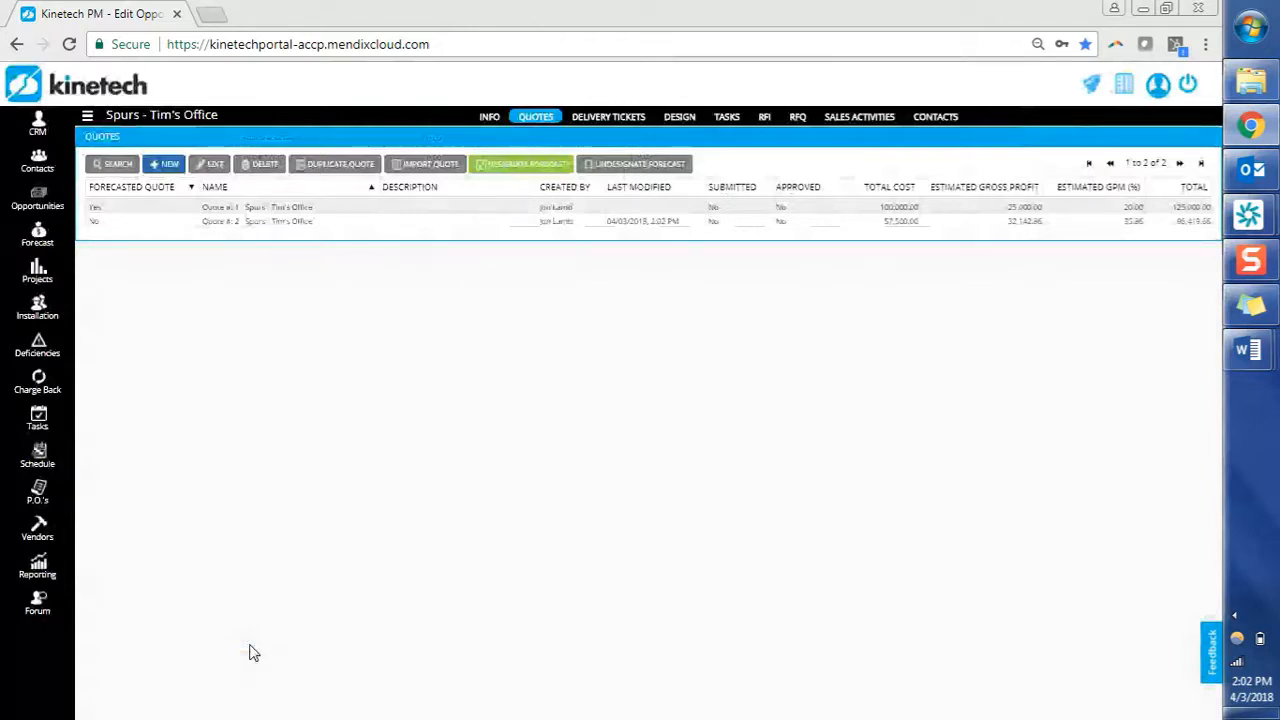
Reopen Quote #2, confirm Submitted to Client is Yes, and save it.
{"action": "left_click", "coordinate": [300, 222]}
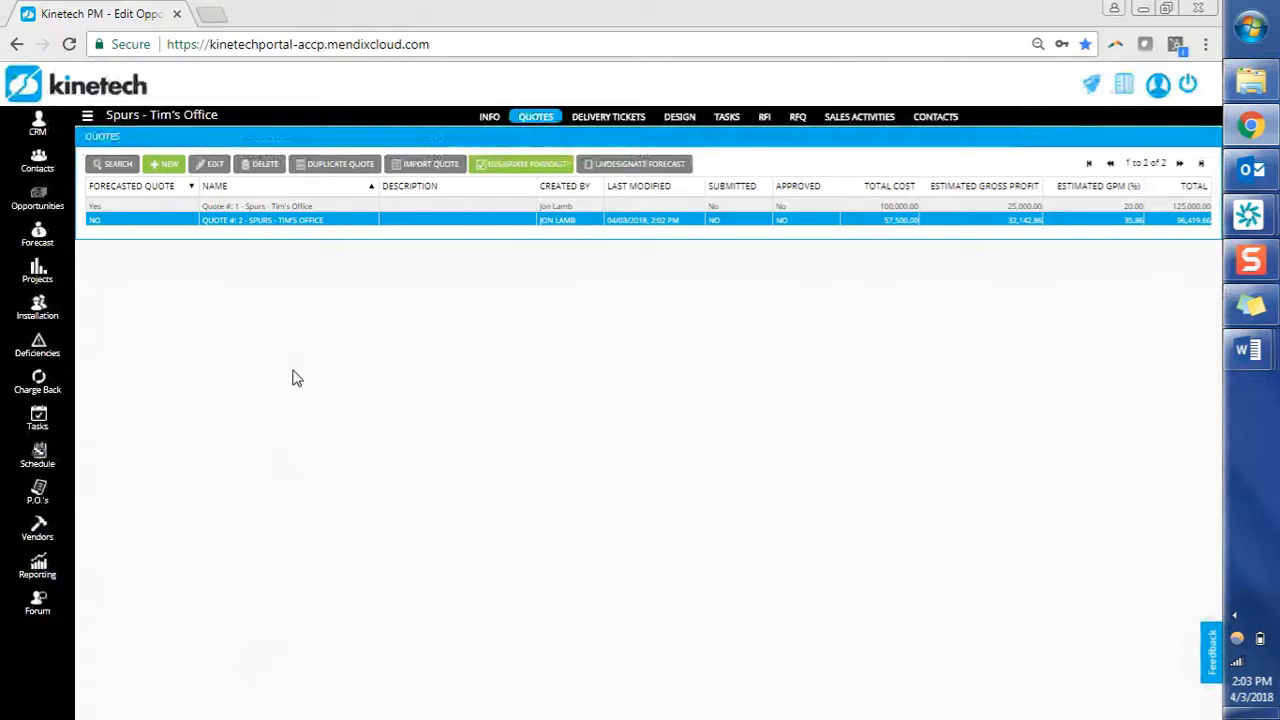
{"action": "double_click", "coordinate": [340, 222]}
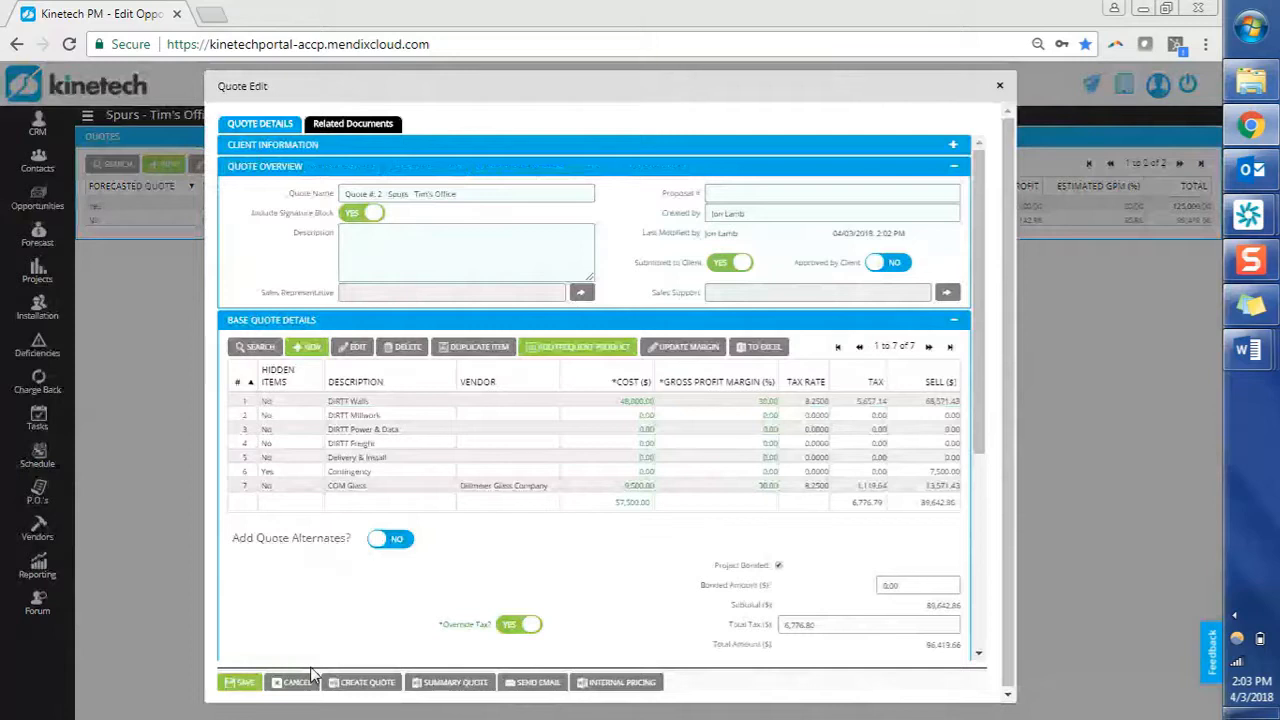
{"action": "left_click", "coordinate": [238, 688]}
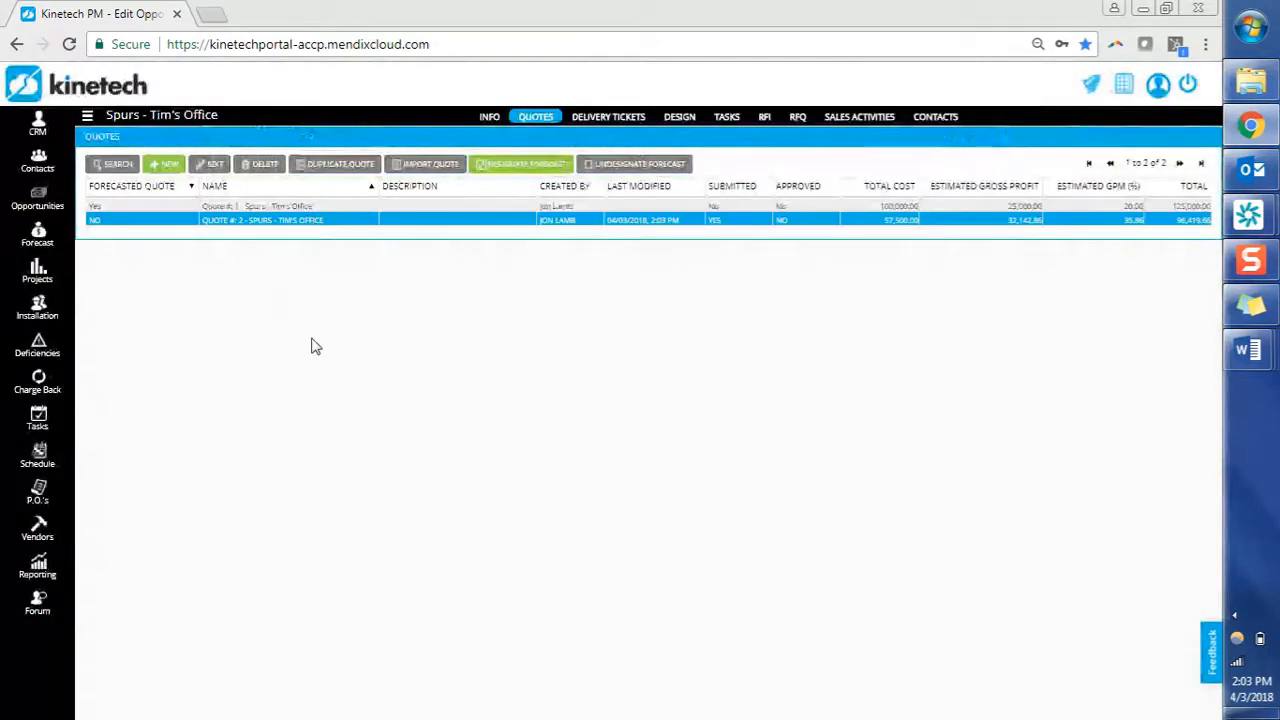
Duplicate Quote #2, remove the 'Duplicate of: ' prefix from the name, and save it as Quote #3.
{"action": "left_click", "coordinate": [380, 168]}
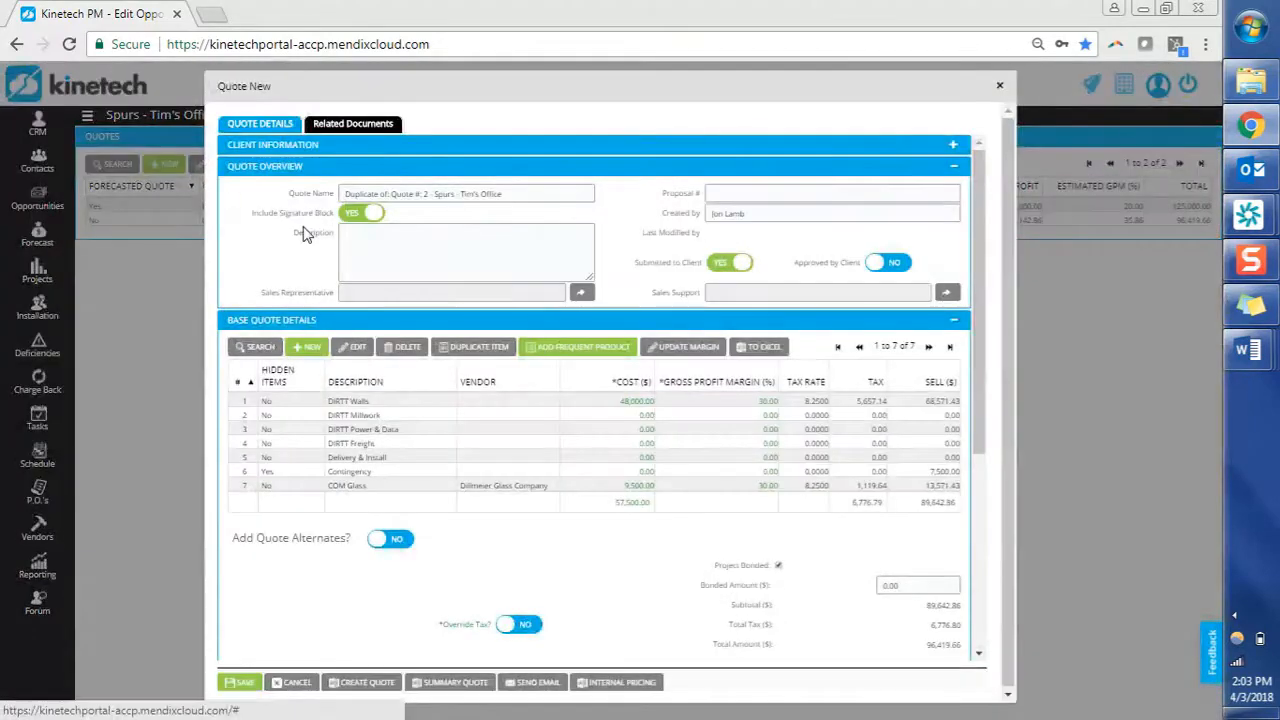
{"action": "left_click_drag", "start_coordinate": [397, 193], "coordinate": [305, 185]}
{"action": "key", "text": "BackSpace"}
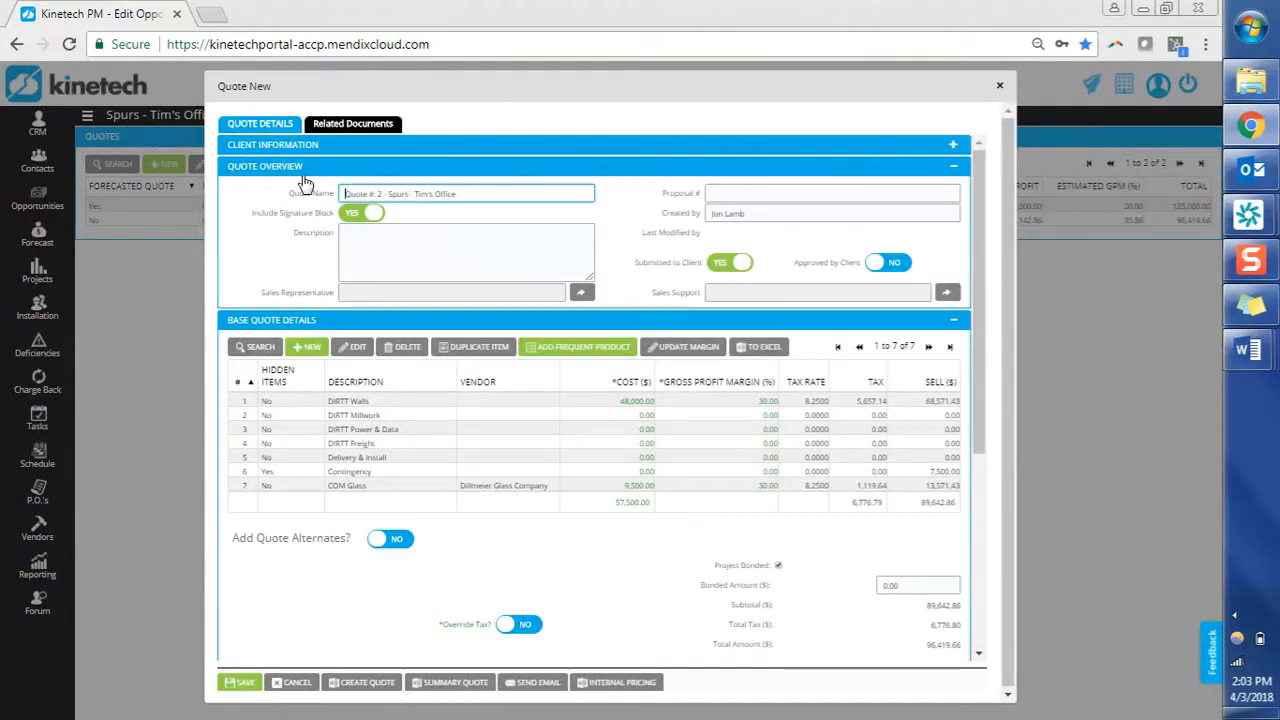
{"action": "key", "text": "Right"}
{"action": "key", "text": "Right"}
{"action": "key", "text": "Right"}
{"action": "key", "text": "Right"}
{"action": "key", "text": "Right"}
{"action": "key", "text": "Right"}
{"action": "key", "text": "Right"}
{"action": "key", "text": "Right"}
{"action": "key", "text": "Right"}
{"action": "left_click", "coordinate": [503, 474]}
{"action": "left_click", "coordinate": [253, 682]}
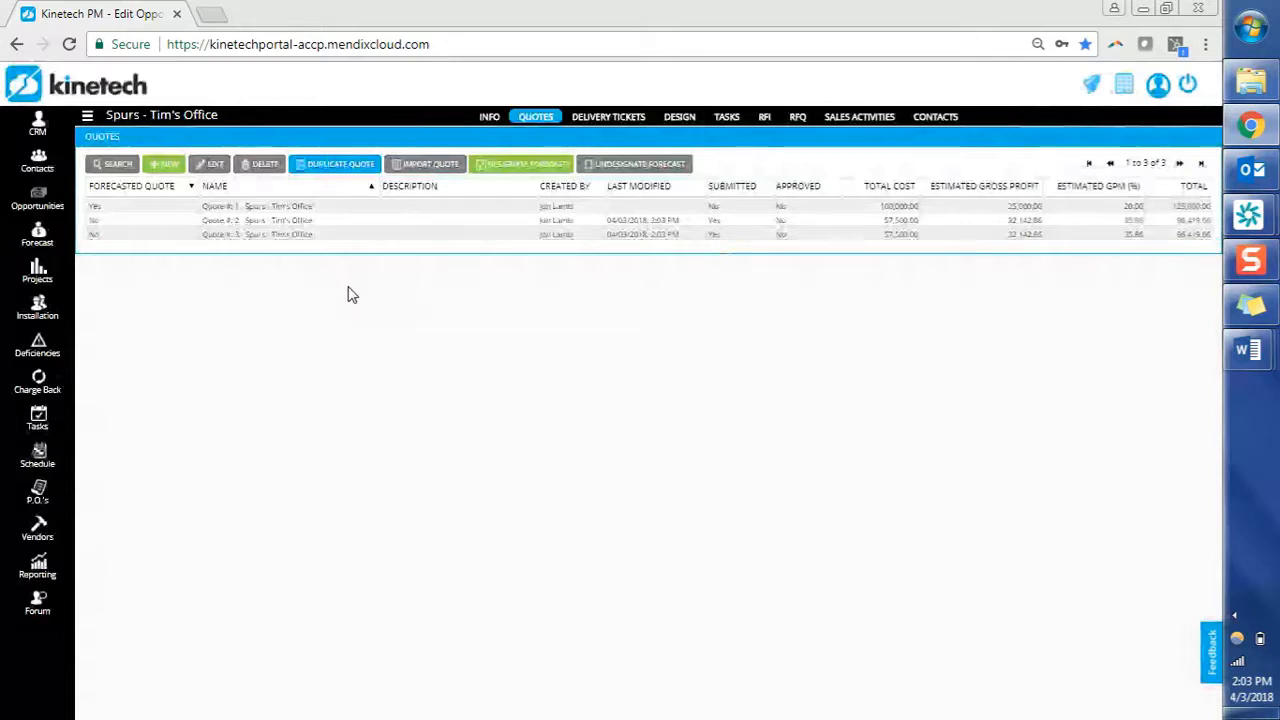
{"action": "left_click", "coordinate": [386, 221]}
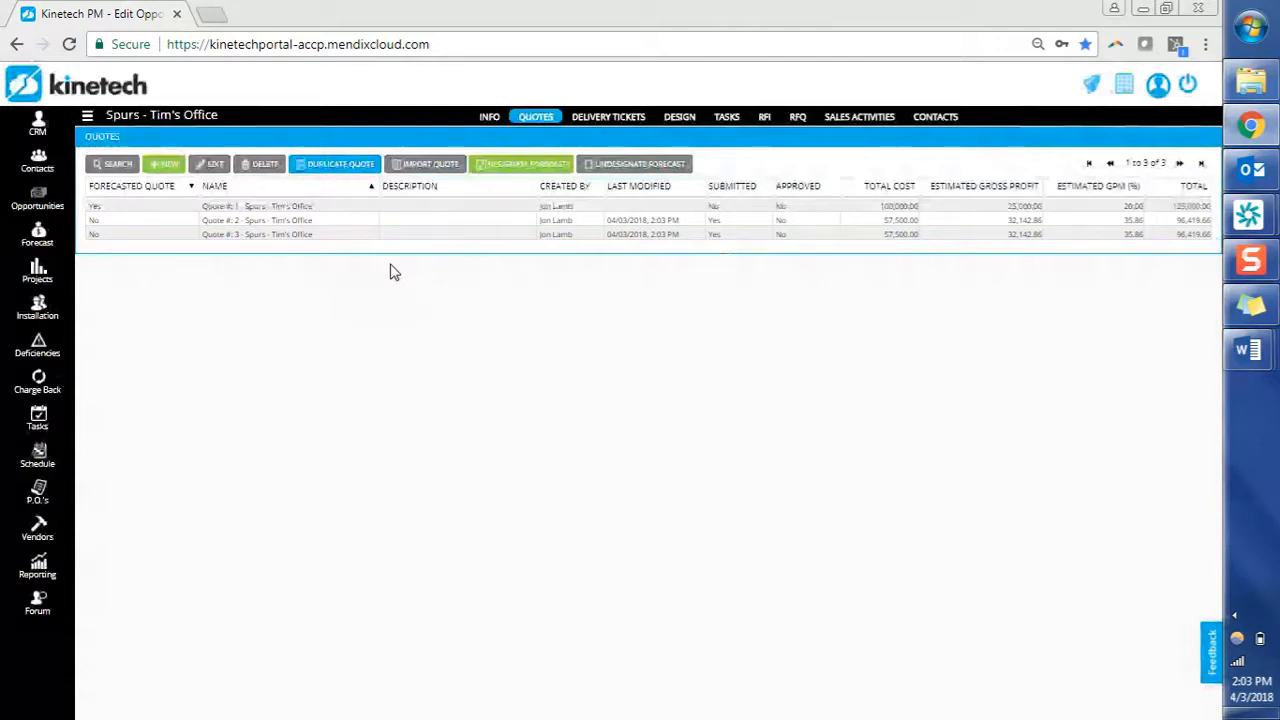
Designate Quote #3 instead of Quote #1 as the forecast and acknowledge the Information message.
{"action": "left_click", "coordinate": [361, 239]}
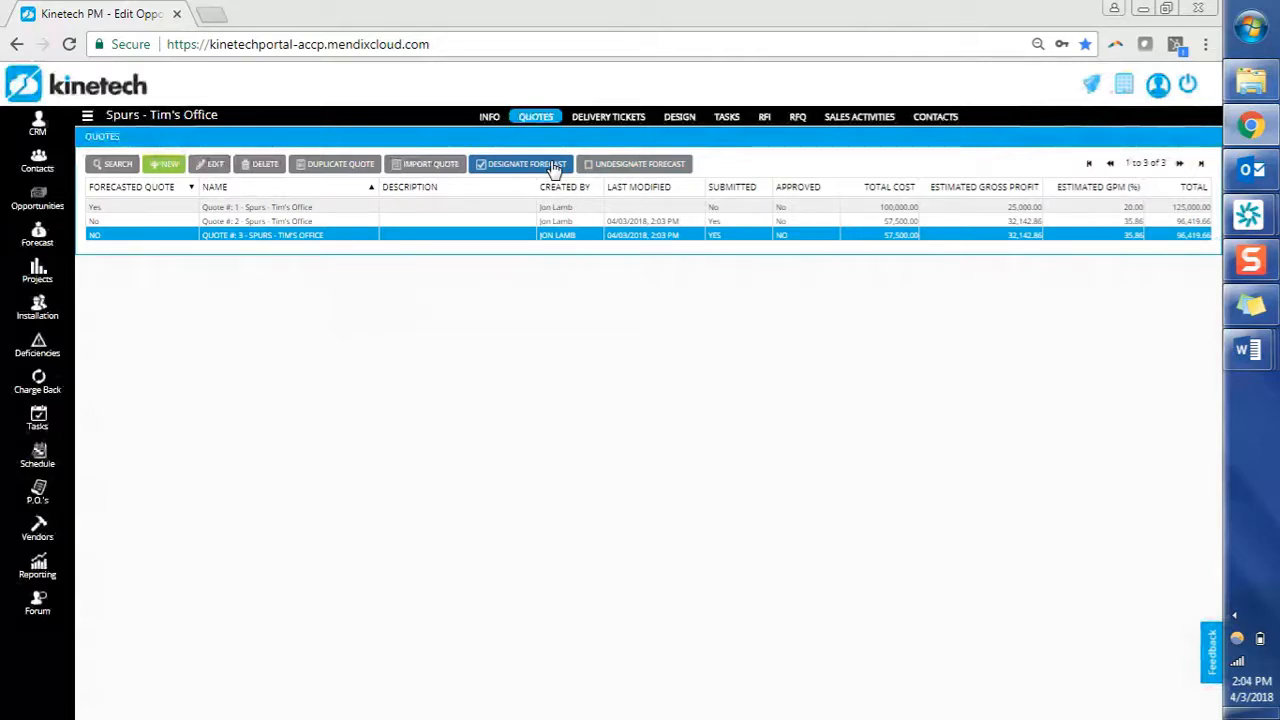
{"action": "left_click", "coordinate": [505, 208]}
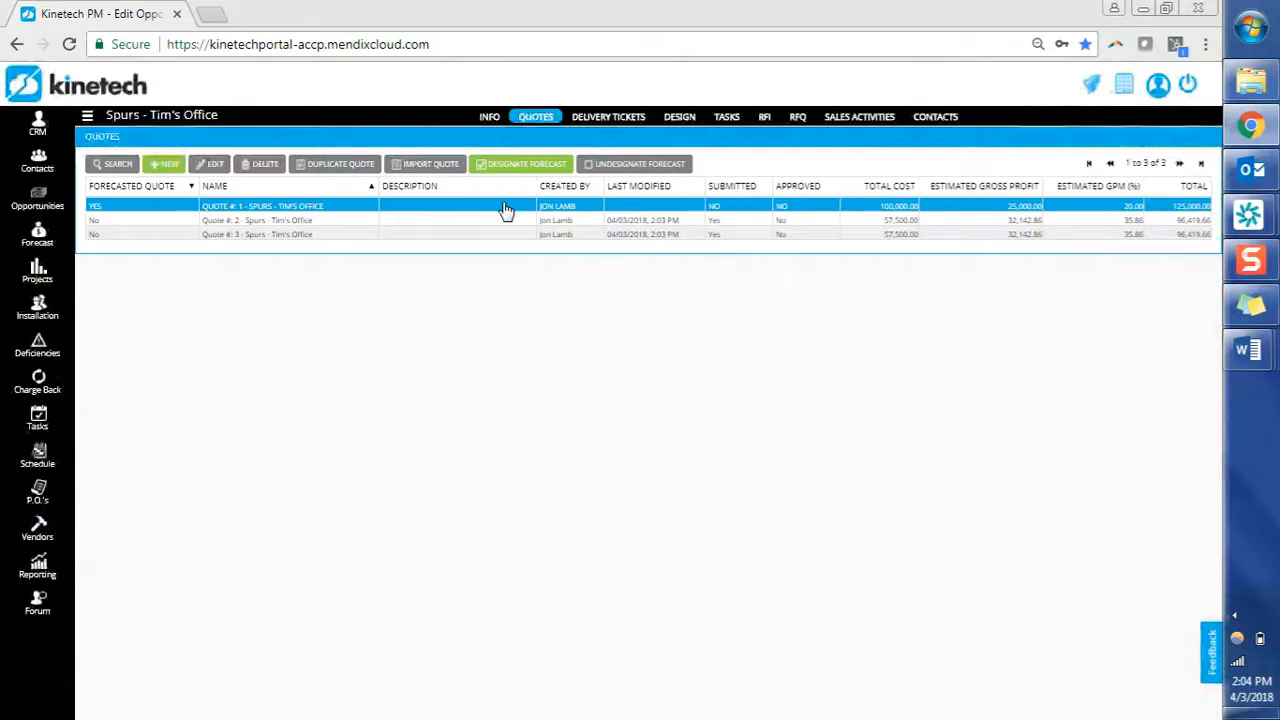
{"action": "left_click", "coordinate": [129, 239]}
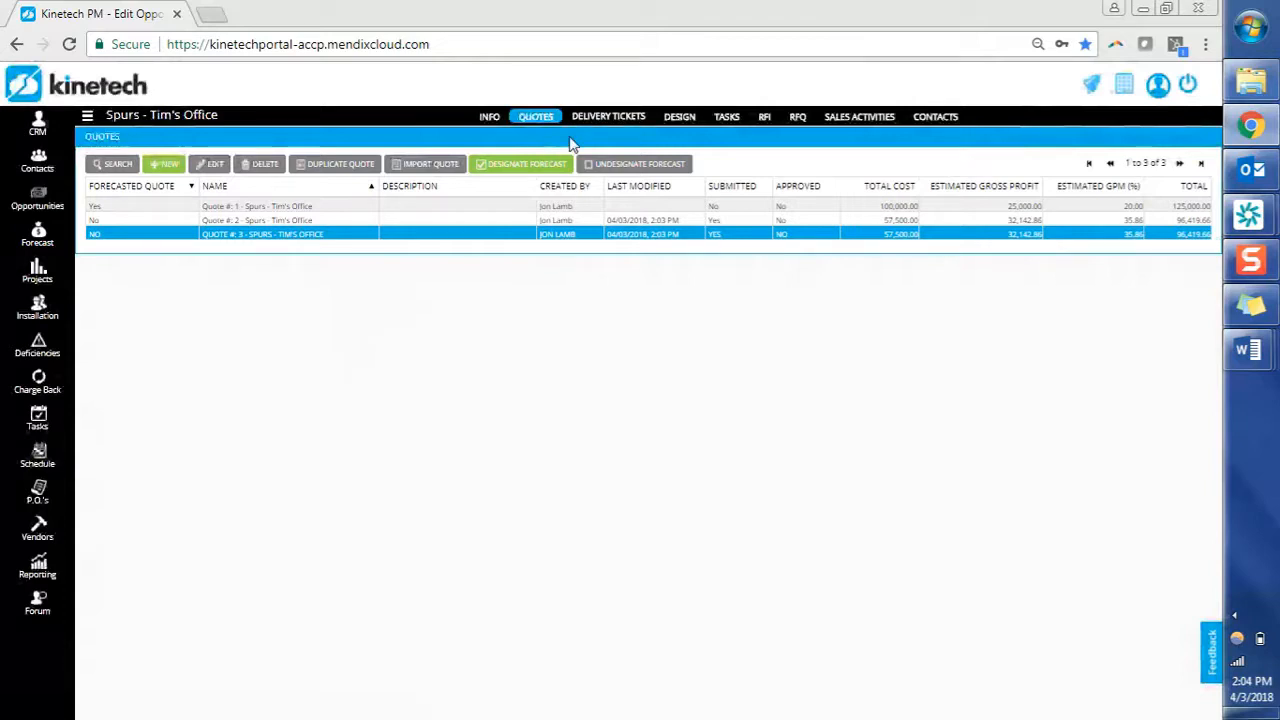
{"action": "left_click", "coordinate": [540, 165]}
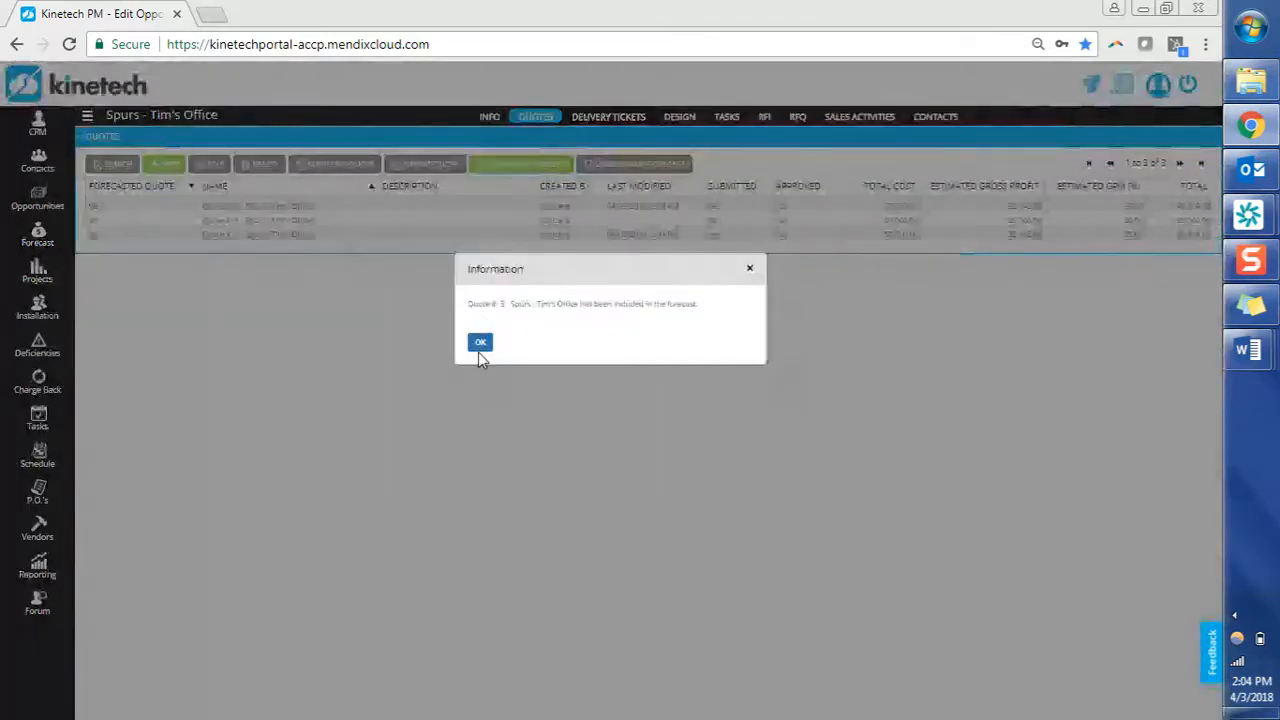
{"action": "left_click", "coordinate": [479, 349]}
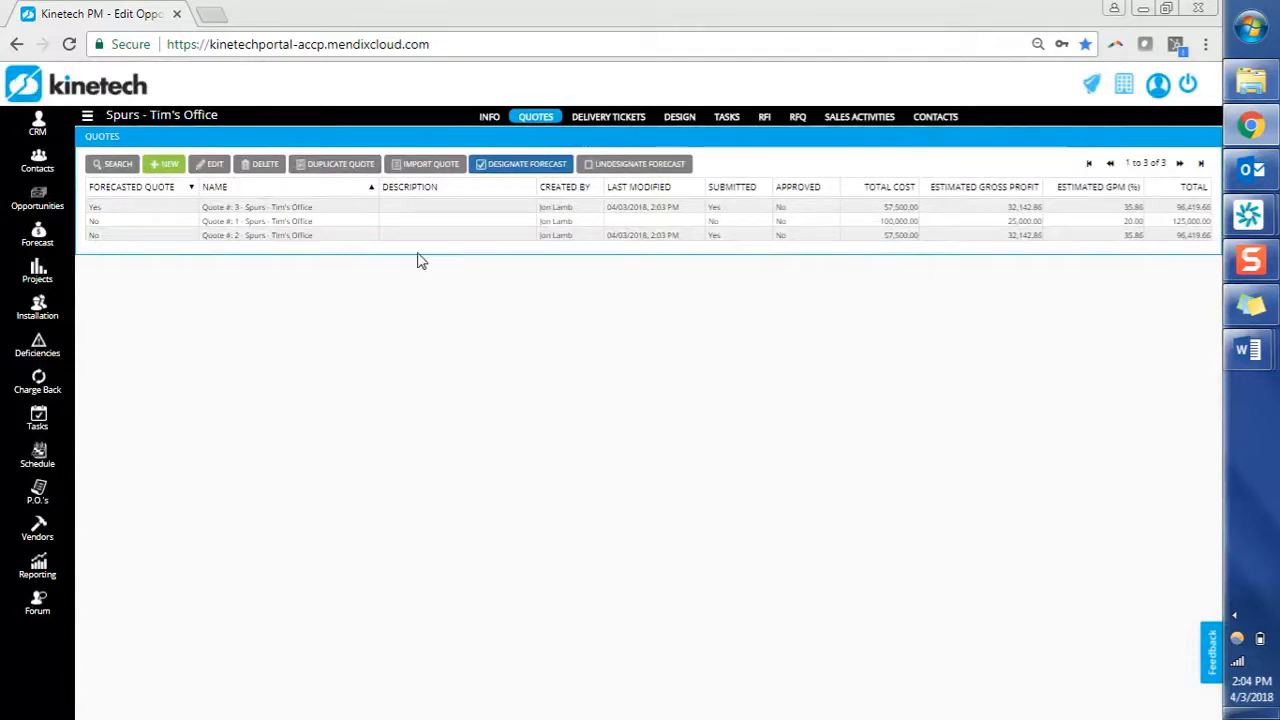
{"action": "left_click", "coordinate": [340, 206]}
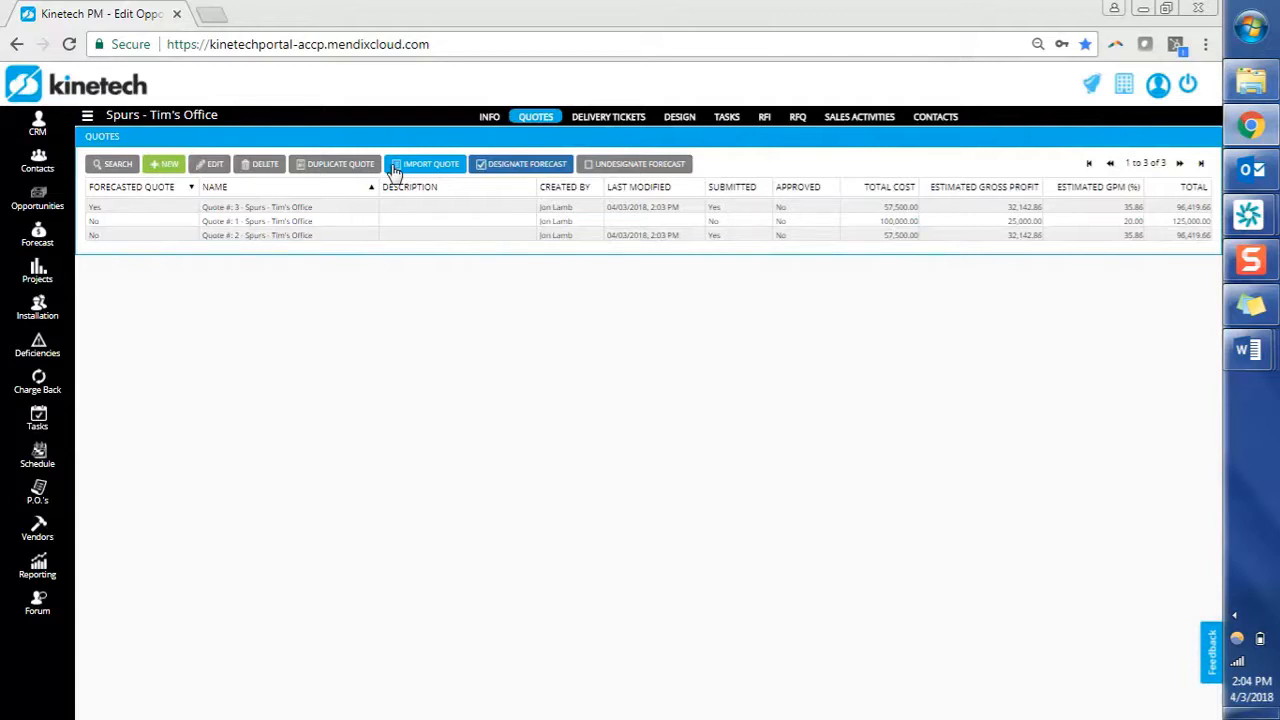
{"action": "left_click", "coordinate": [395, 168]}
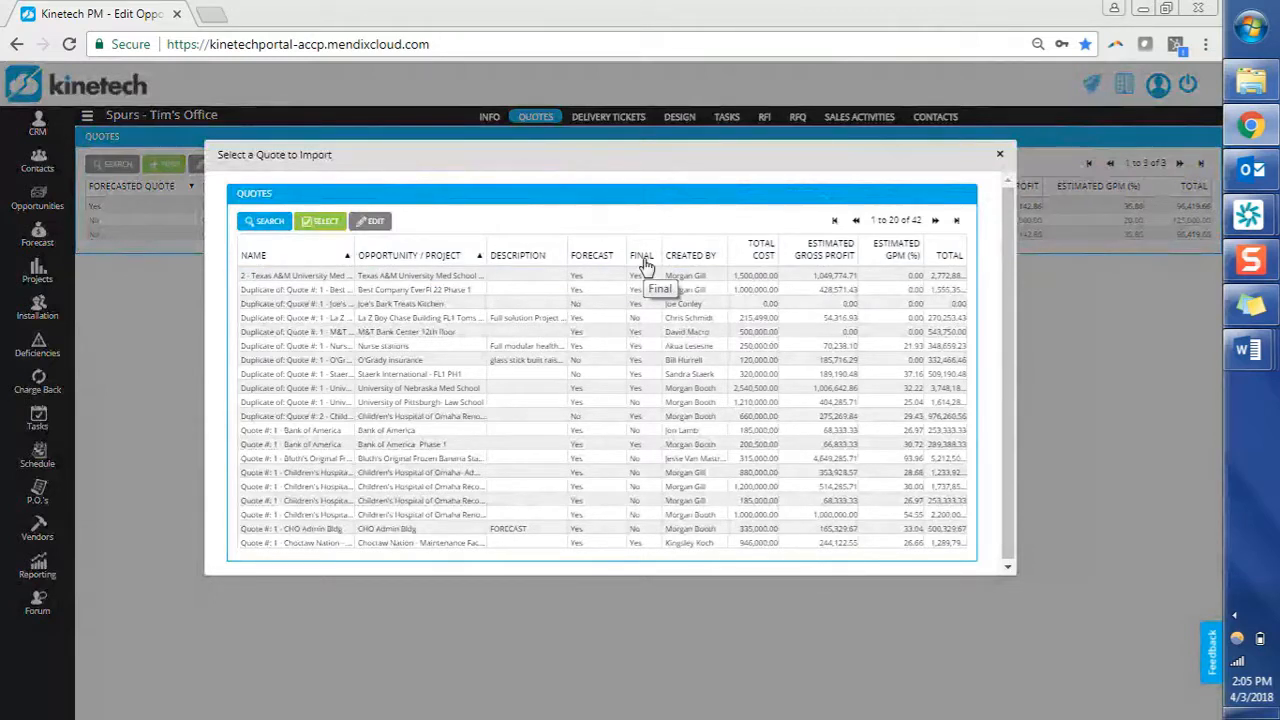
On the second page of importable quotes, choose the UOP - Admin Building Remodel quote.
{"action": "left_click_drag", "start_coordinate": [641, 162], "coordinate": [629, 314]}
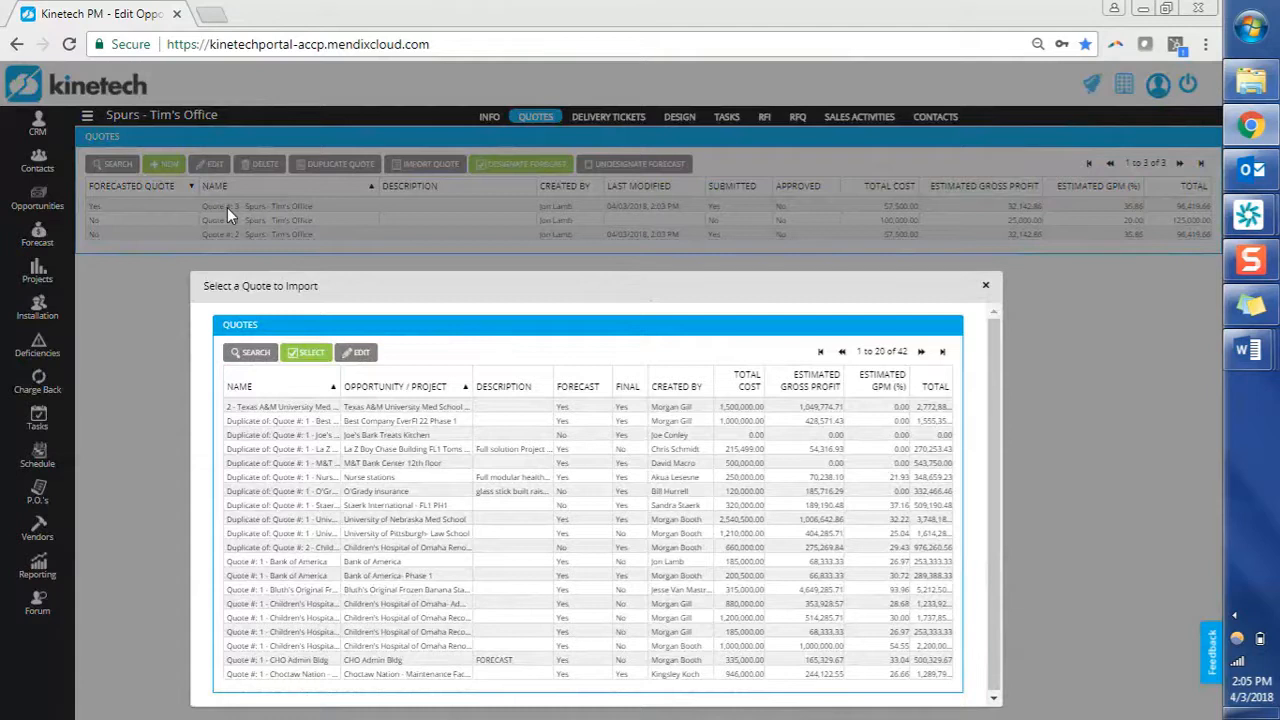
{"action": "left_click_drag", "start_coordinate": [366, 289], "coordinate": [378, 143]}
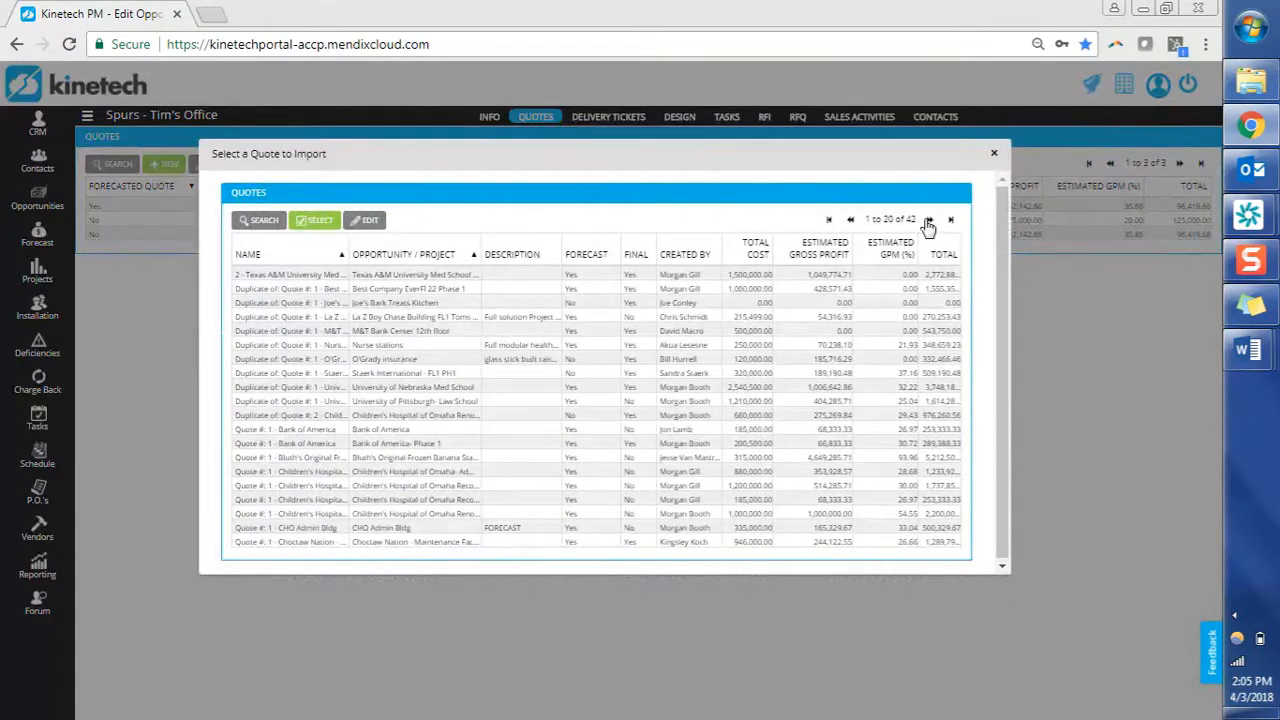
{"action": "left_click", "coordinate": [928, 220]}
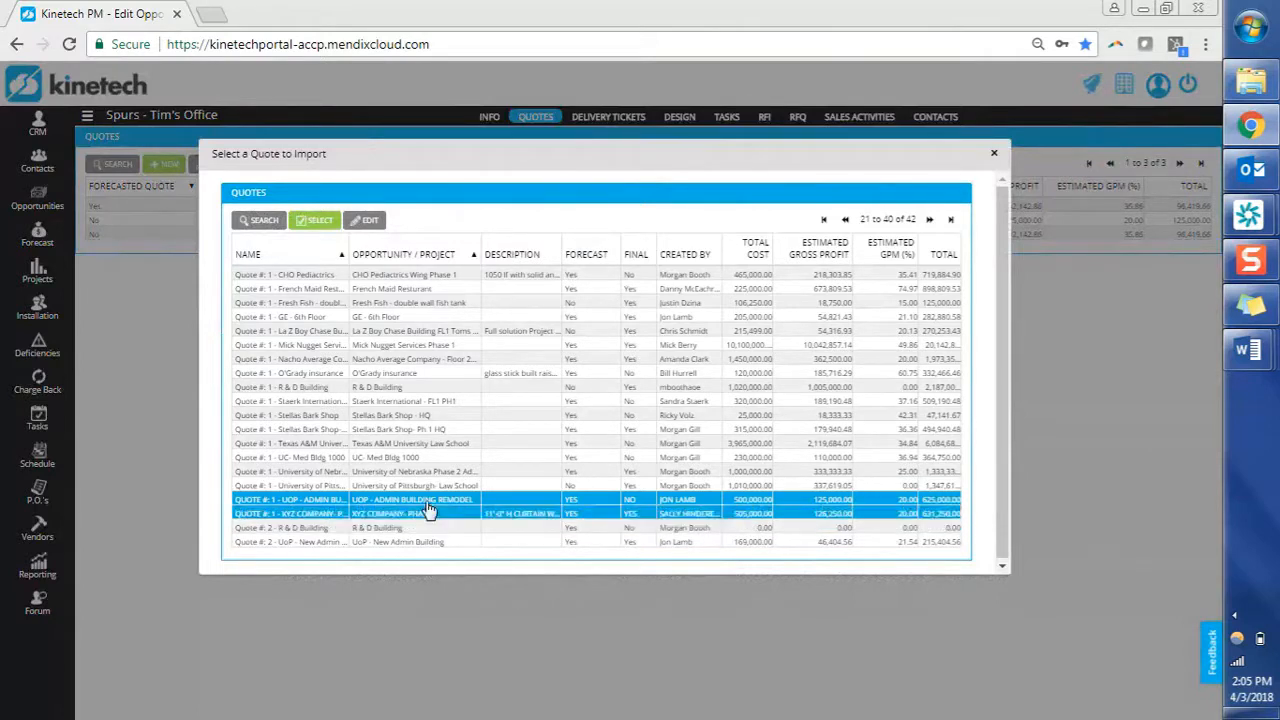
{"action": "left_click", "coordinate": [312, 219]}
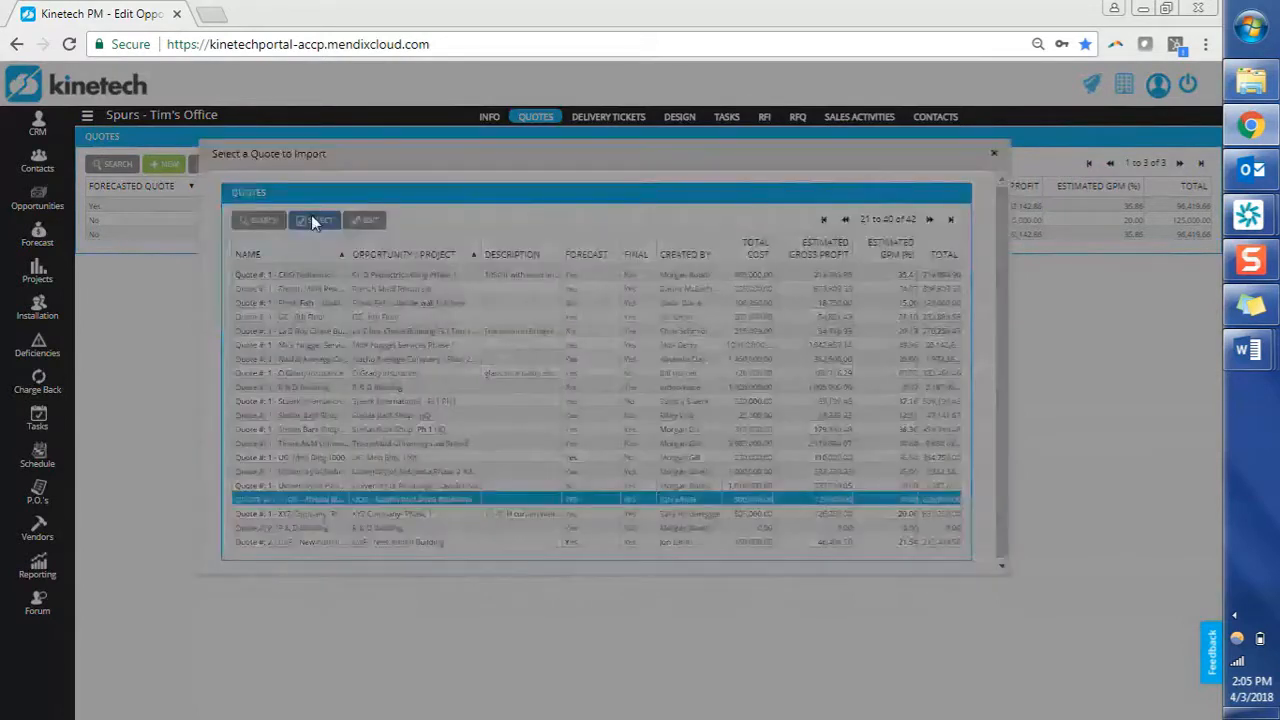
Confirm the UOP import, review its line items, and save it as Quote #4 totalling 625,000.00.
{"action": "left_click", "coordinate": [491, 356]}
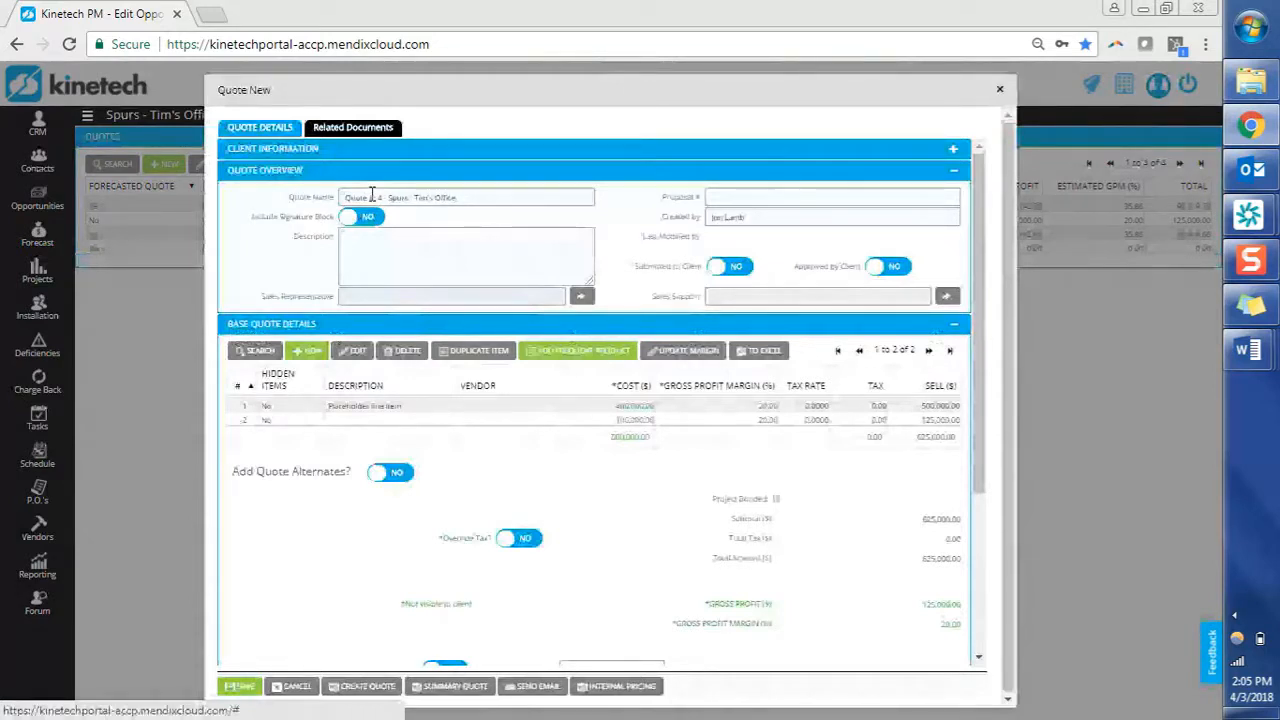
{"action": "left_click", "coordinate": [362, 408]}
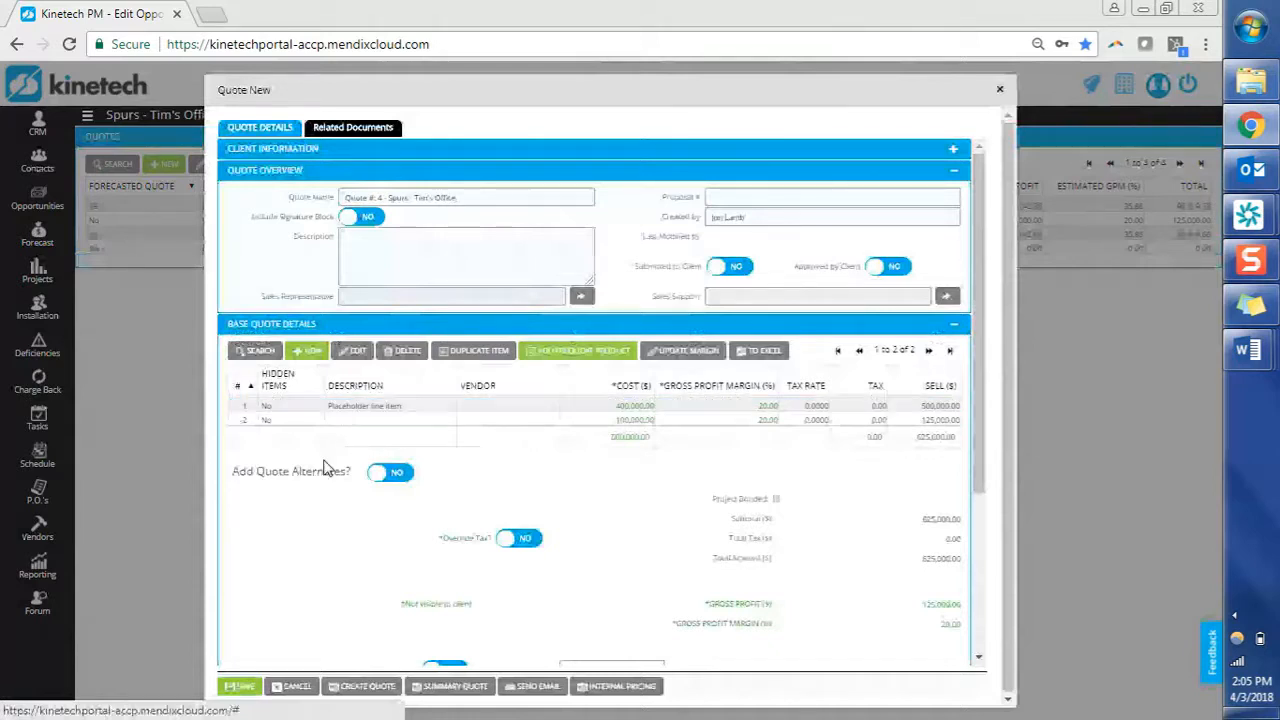
{"action": "scroll", "coordinate": [323, 498], "scroll_direction": "down", "scroll_amount": 3}
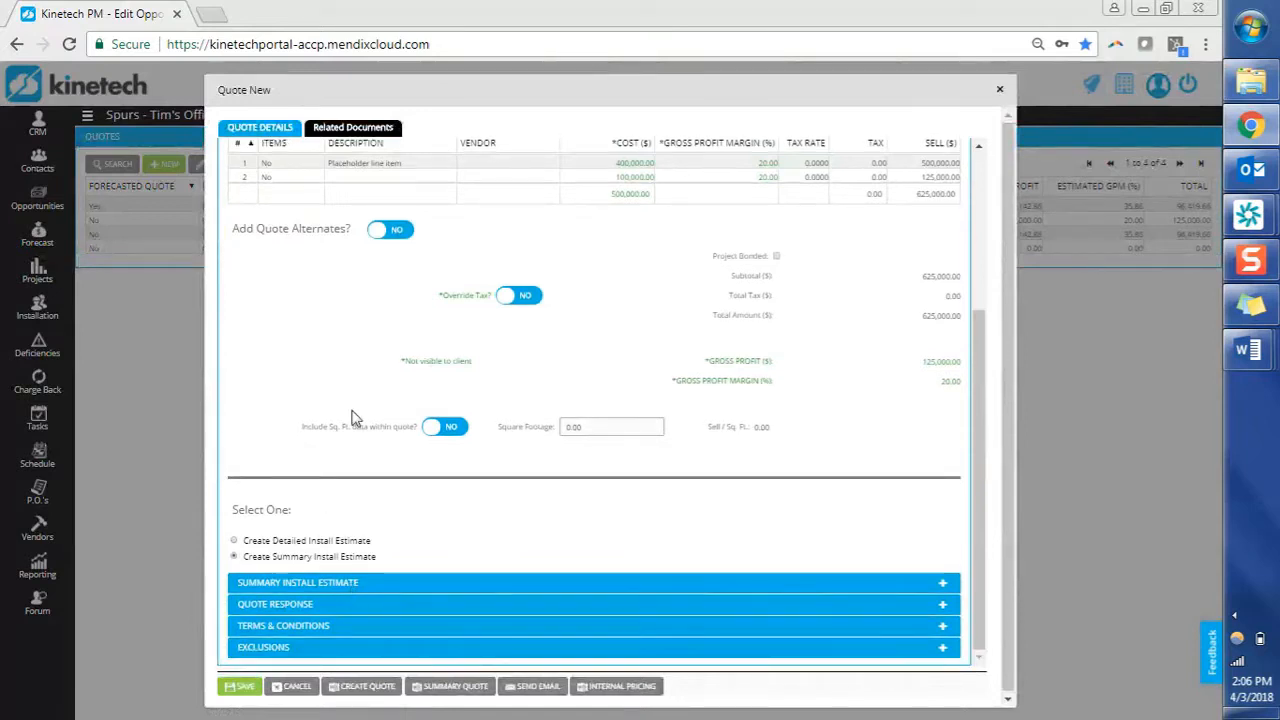
{"action": "scroll", "coordinate": [352, 418], "scroll_direction": "up", "scroll_amount": 3}
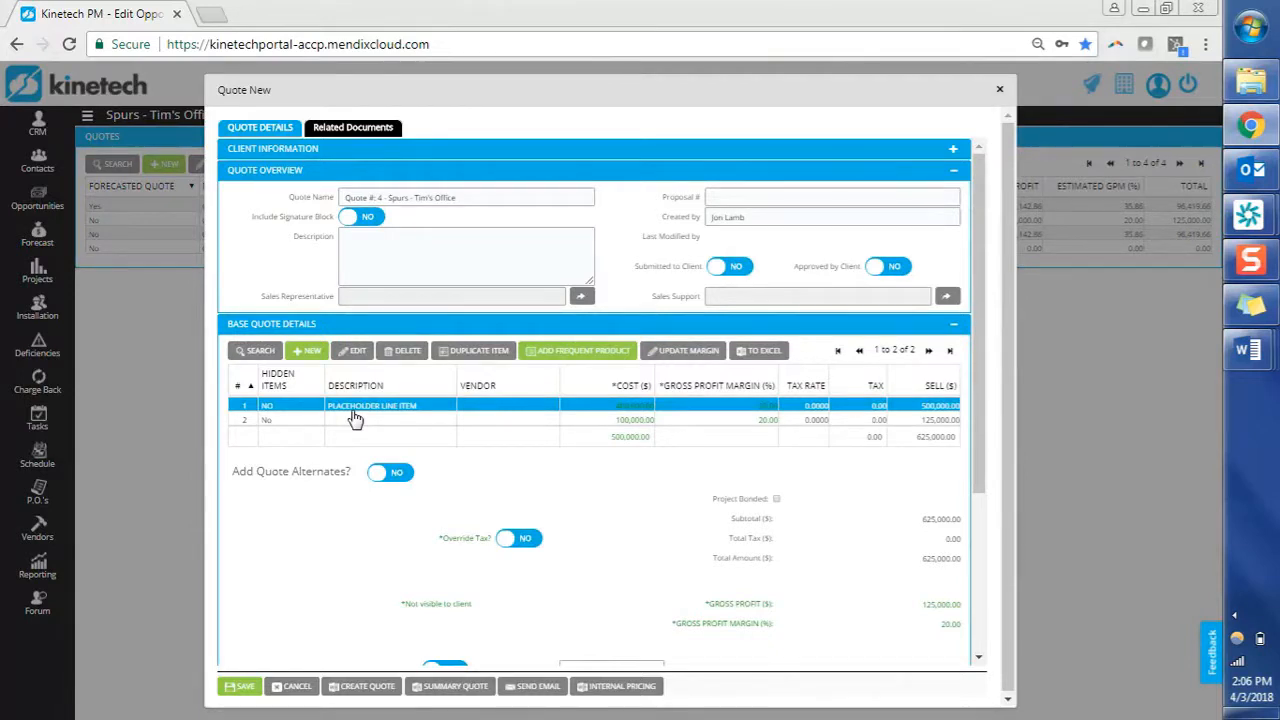
{"action": "left_click", "coordinate": [244, 686]}
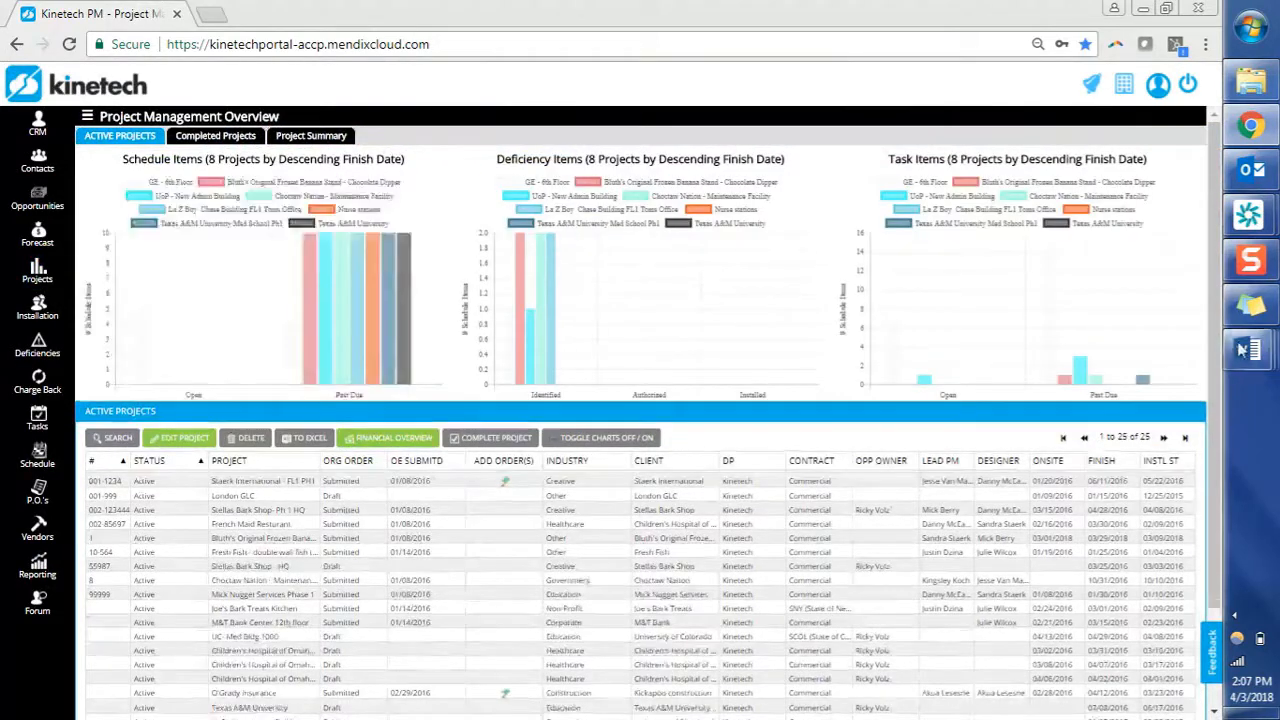
Bring the Monthly DP Training_Apr '18 Word document to the front over Kinetech PM.
{"action": "left_click", "coordinate": [1240, 350]}
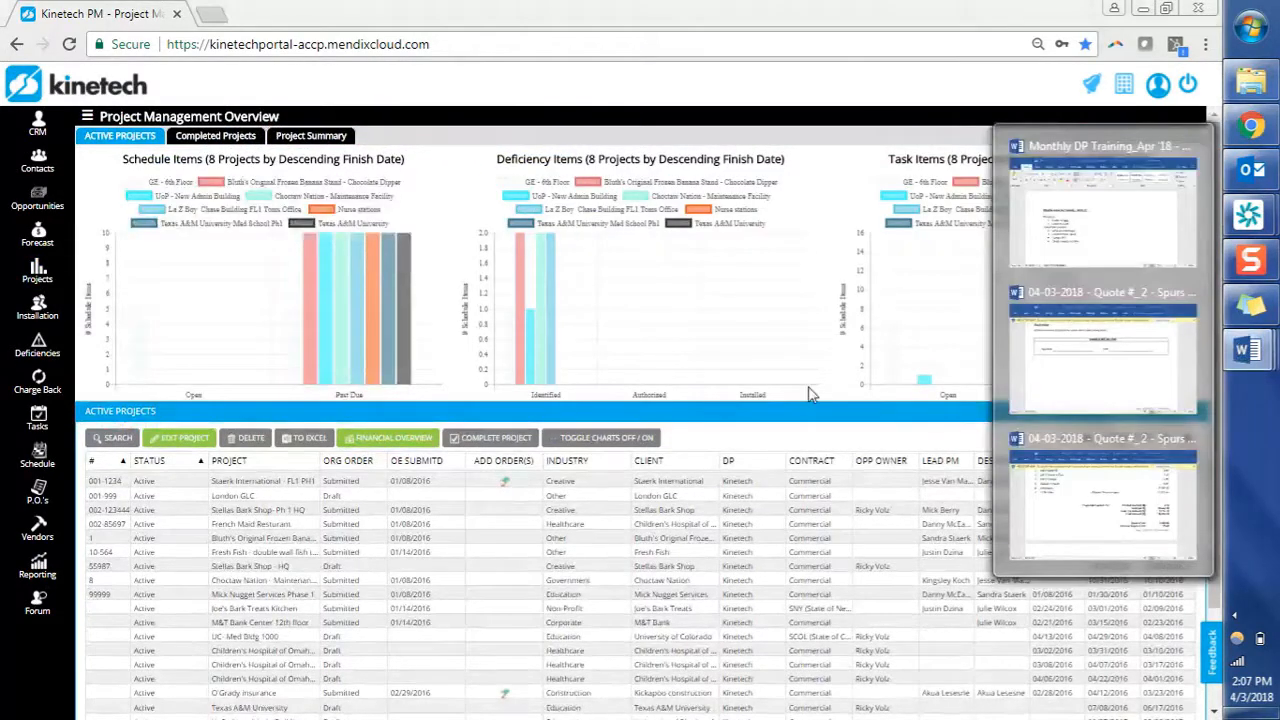
{"action": "left_click", "coordinate": [1116, 250]}
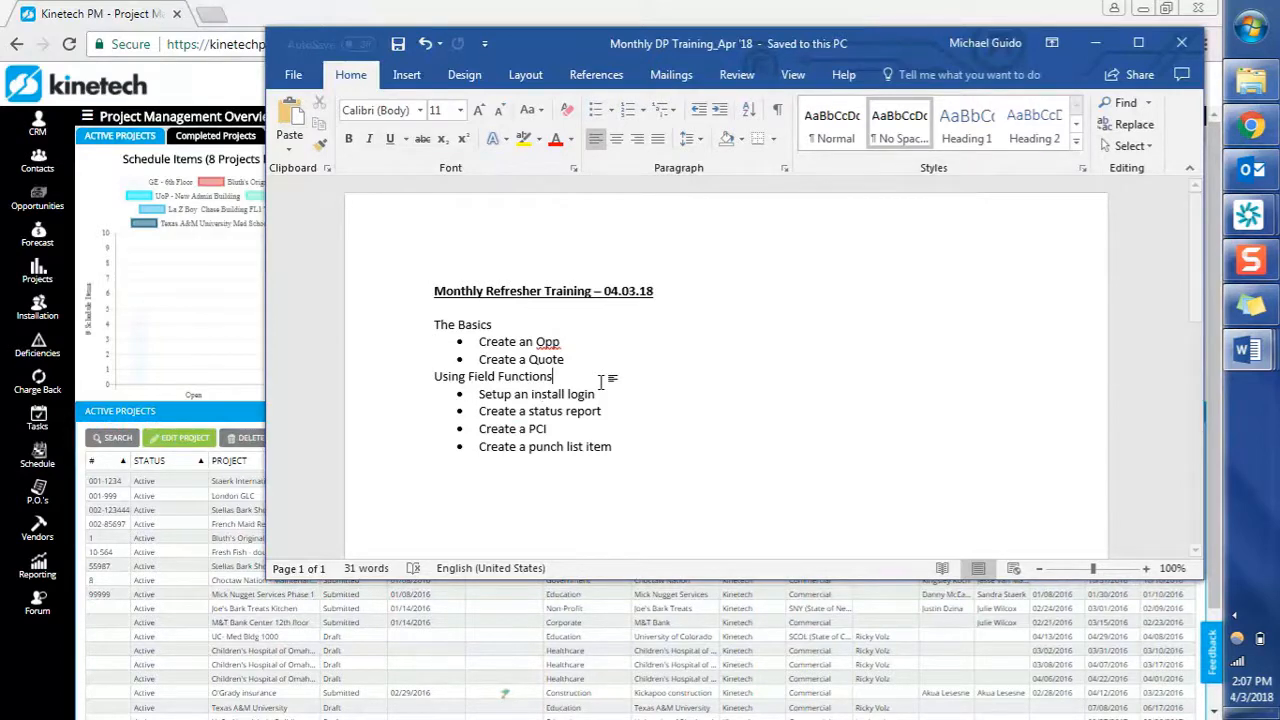
{"action": "key", "text": "Down"}
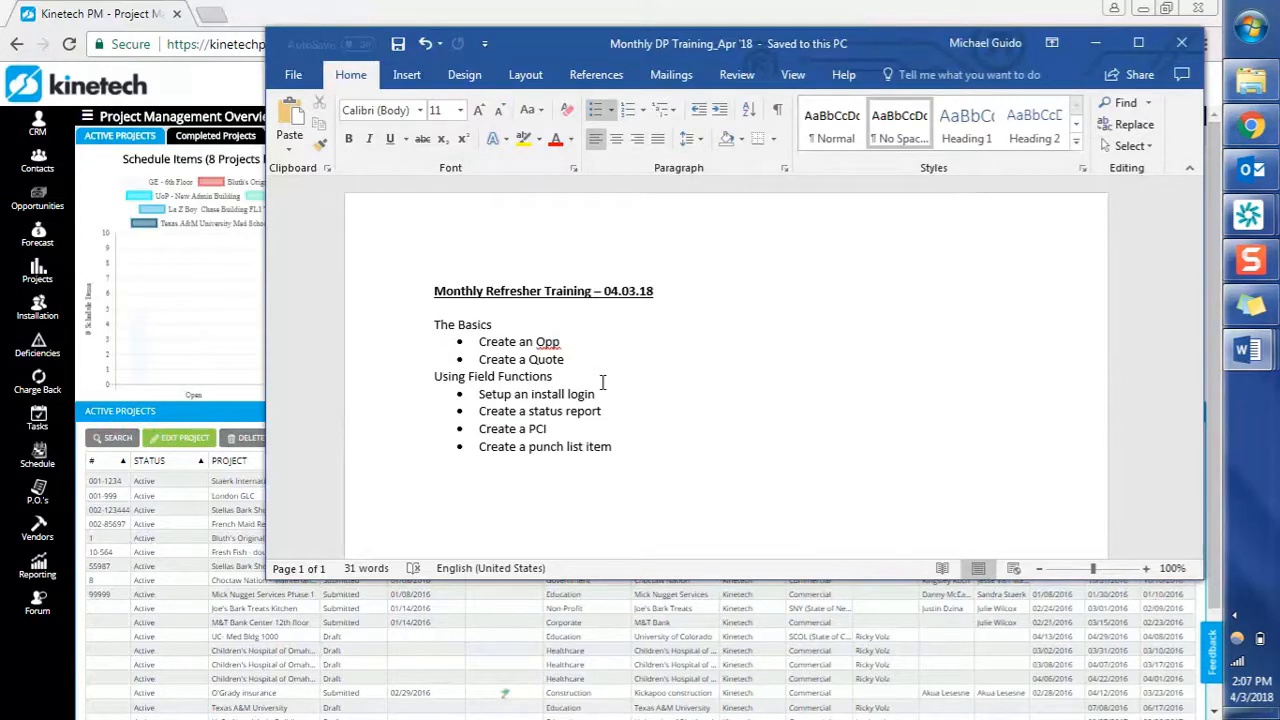
Read through the install login and punch list agenda bullets, then return to Kinetech PM's Vendor Overview.
{"action": "key", "text": "Down"}
{"action": "key", "text": "Down"}
{"action": "left_click", "coordinate": [620, 452]}
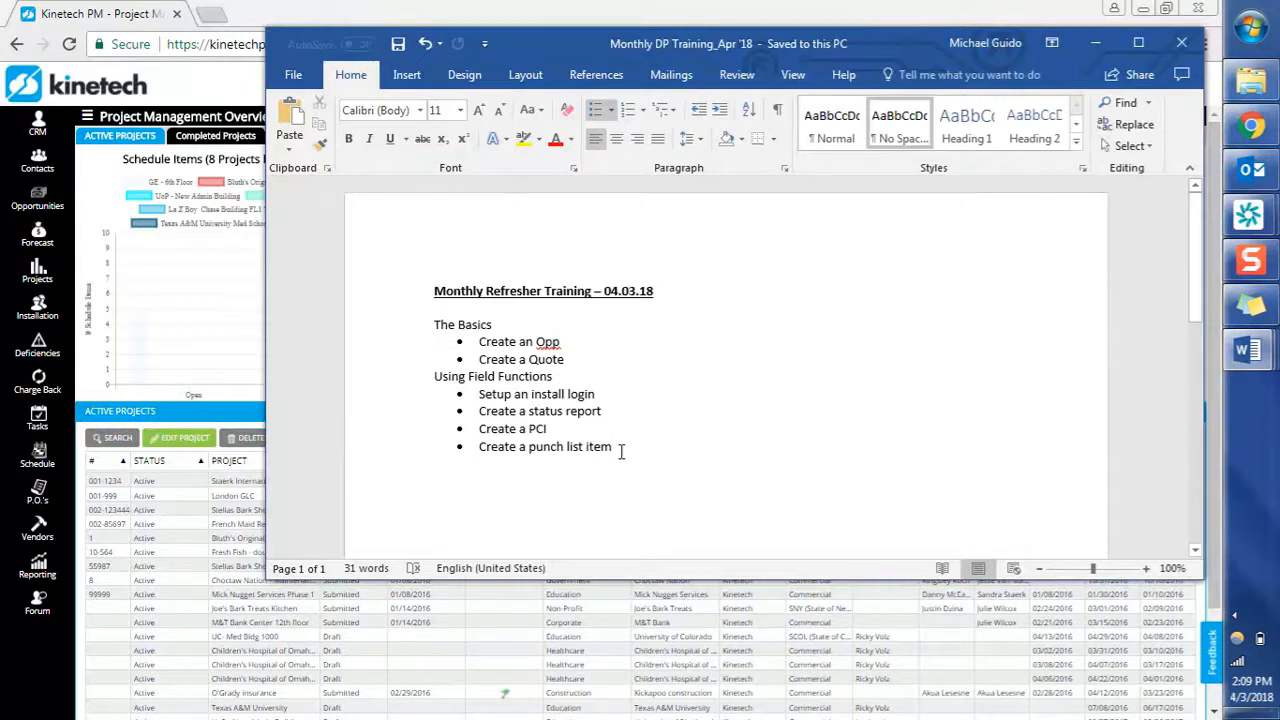
{"action": "left_click", "coordinate": [616, 394]}
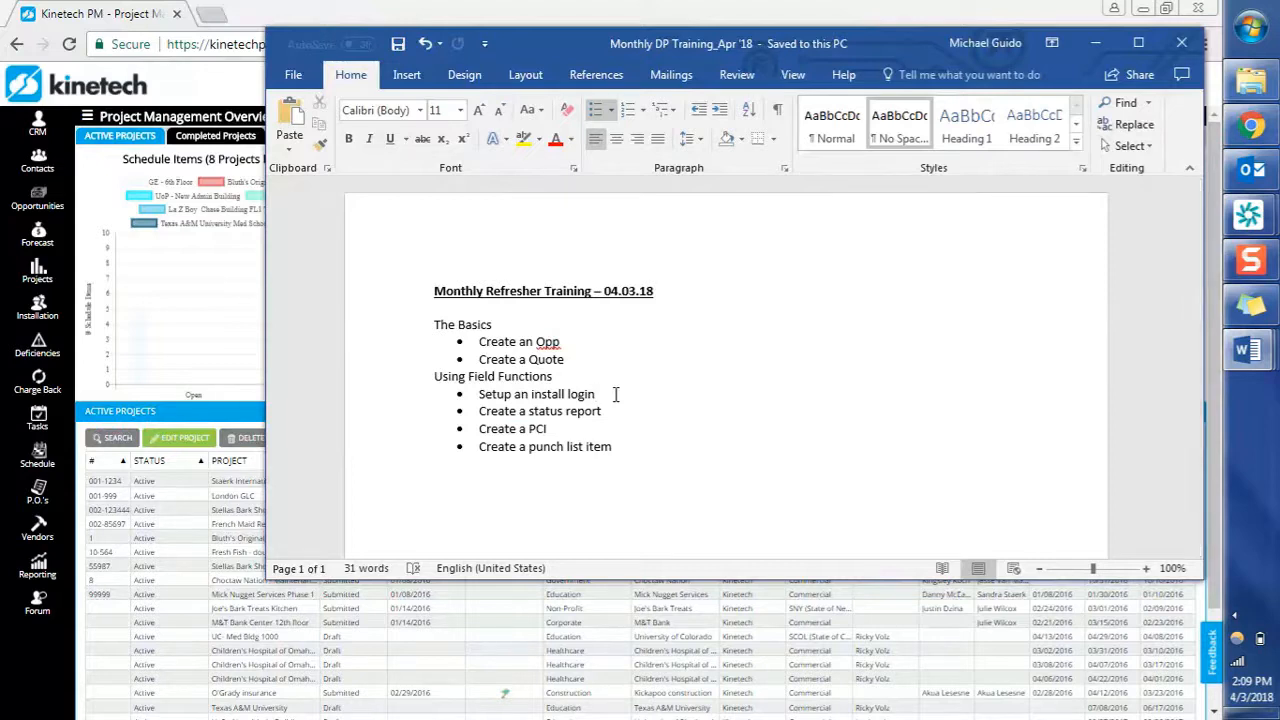
{"action": "left_click", "coordinate": [47, 535]}
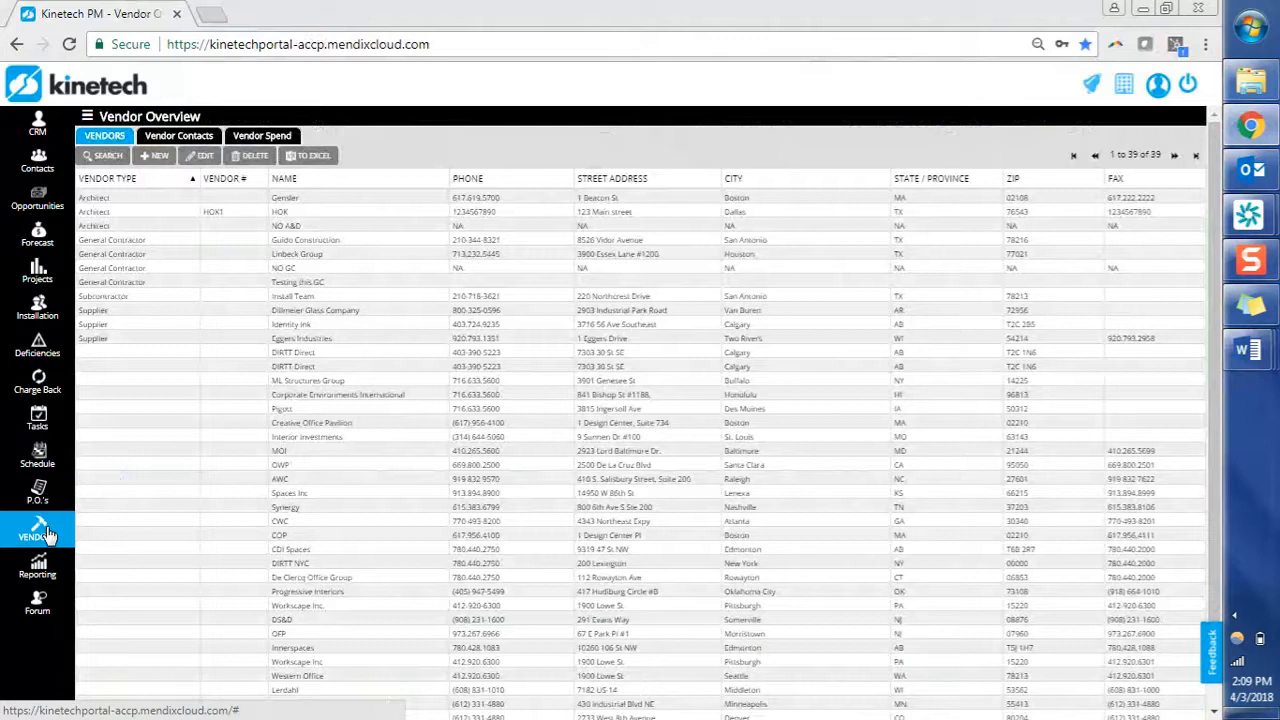
{"action": "left_click", "coordinate": [160, 295]}
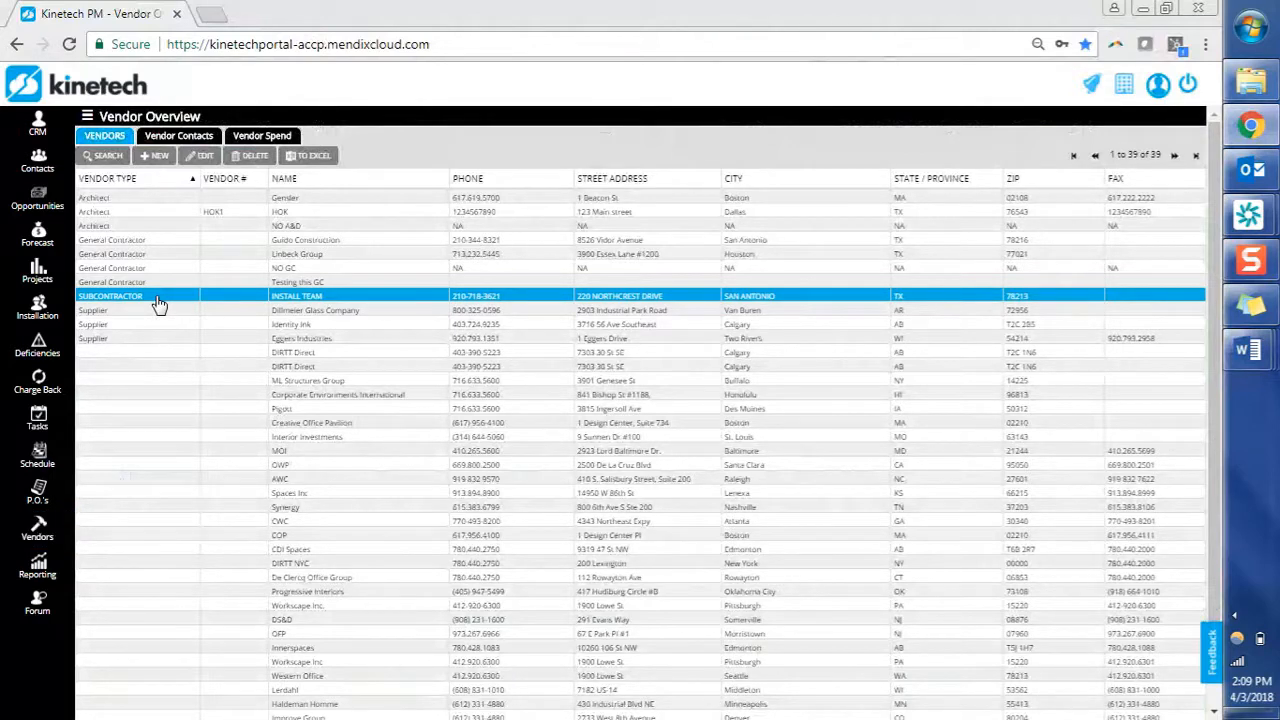
Open the Install Team vendor record and look over its projects, such as CHO Pediatrics Wing Phase 1.
{"action": "double_click", "coordinate": [157, 298]}
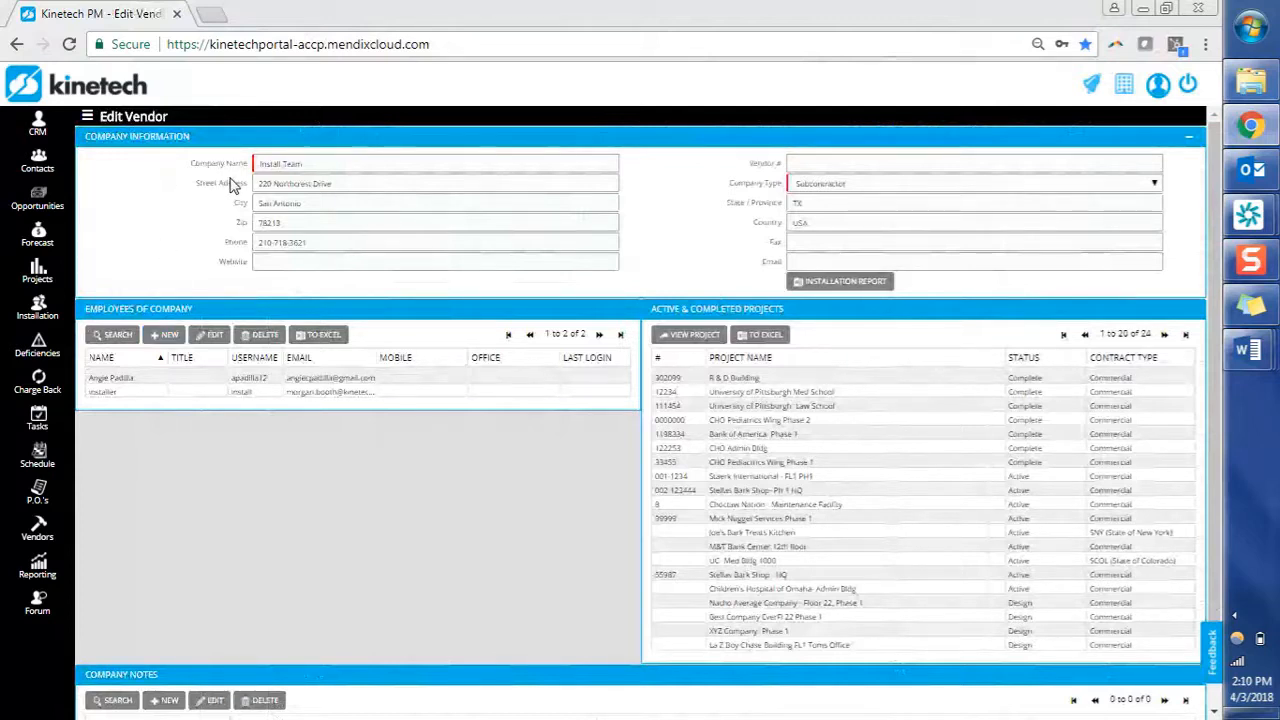
{"action": "left_click", "coordinate": [719, 465]}
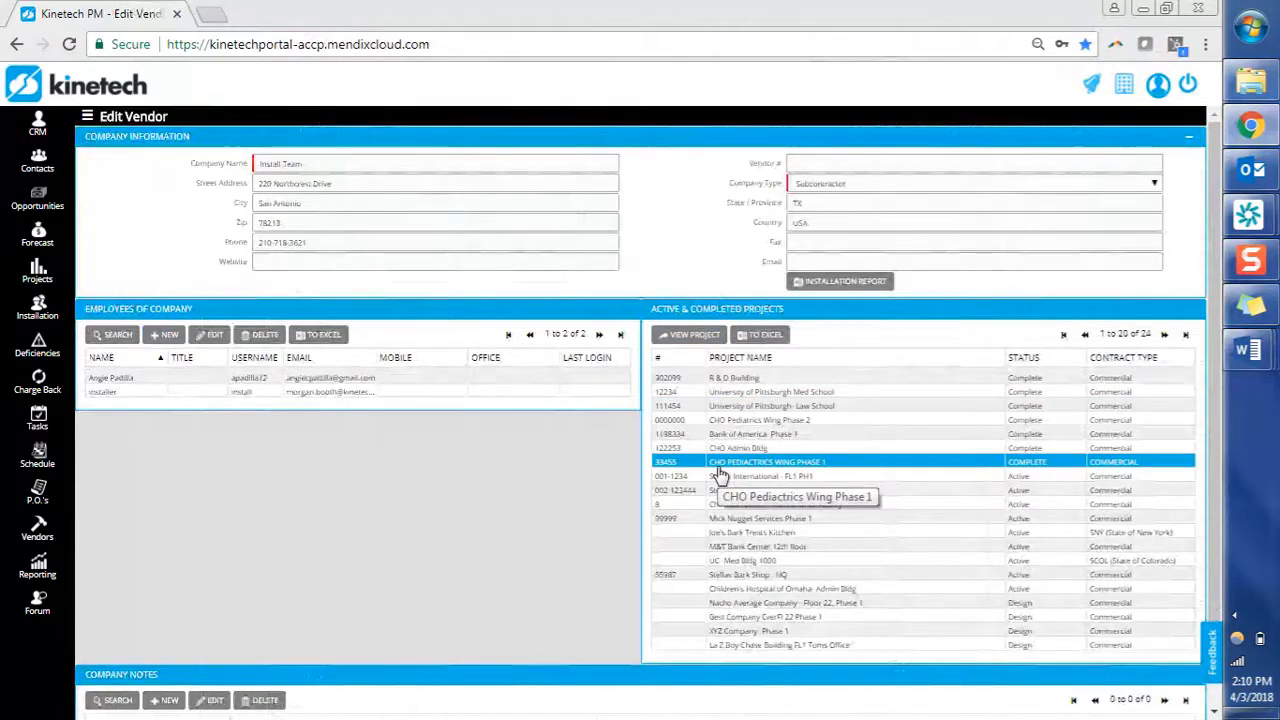
{"action": "scroll", "coordinate": [533, 500], "scroll_direction": "down", "scroll_amount": 1}
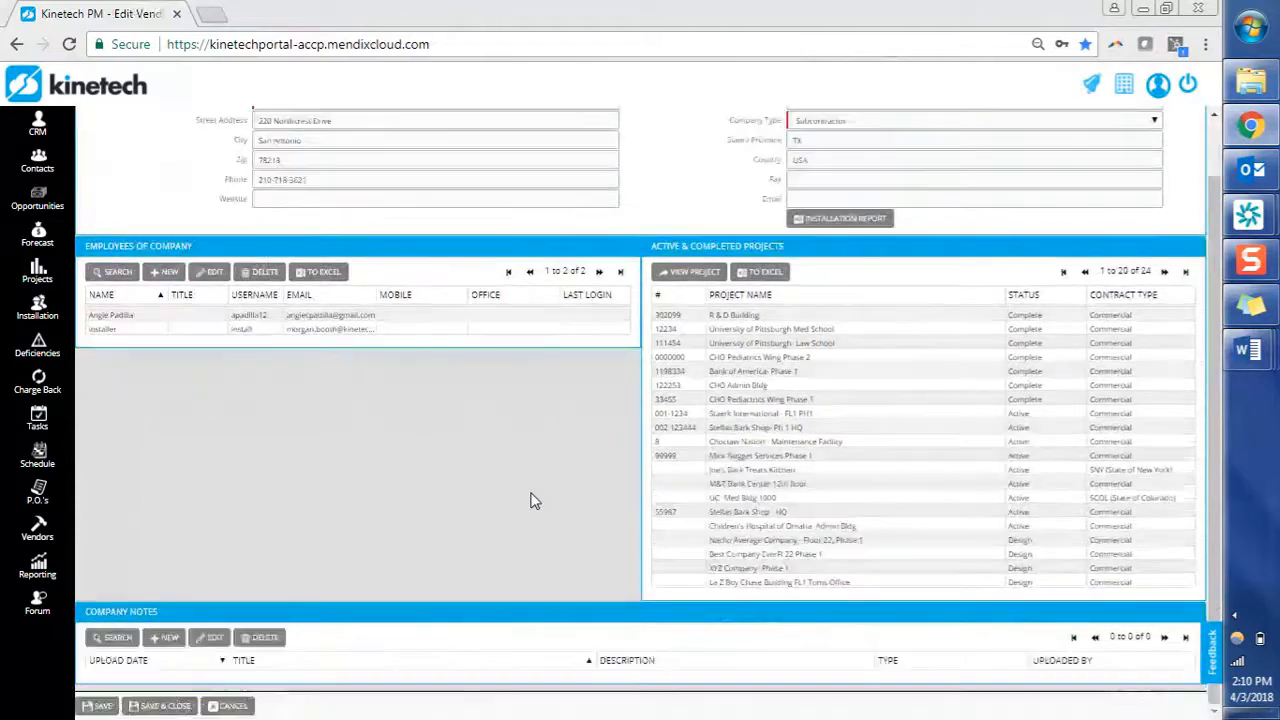
{"action": "scroll", "coordinate": [494, 502], "scroll_direction": "up", "scroll_amount": 1}
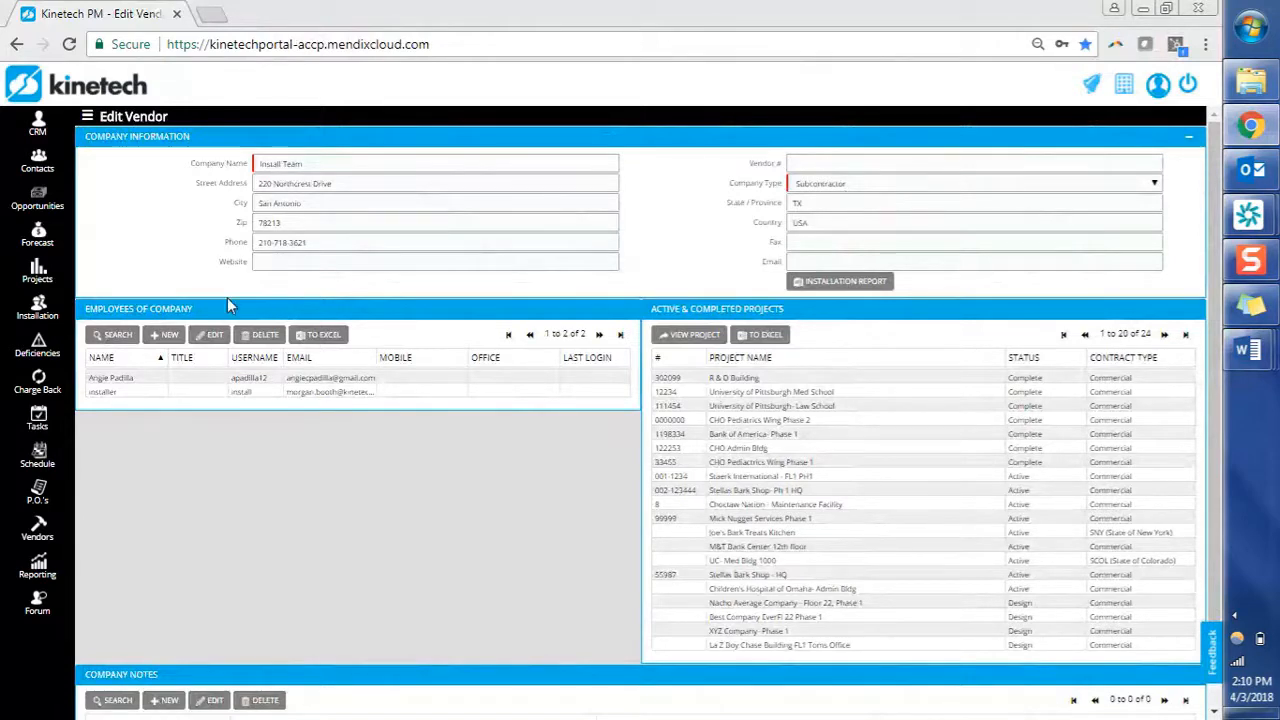
Add a new Install Team employee with the installer's full name, e-mail address and the InstallationTeam role.
{"action": "left_click", "coordinate": [166, 336]}
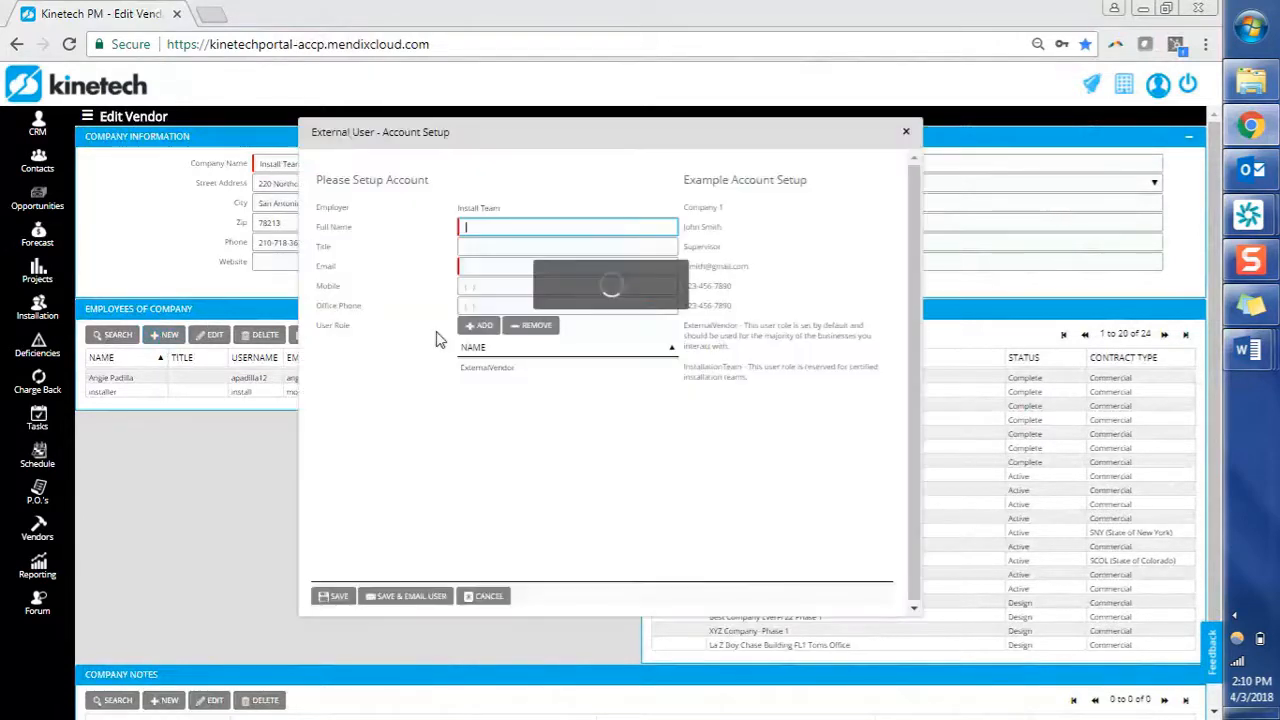
{"action": "type", "text": "Jon"}
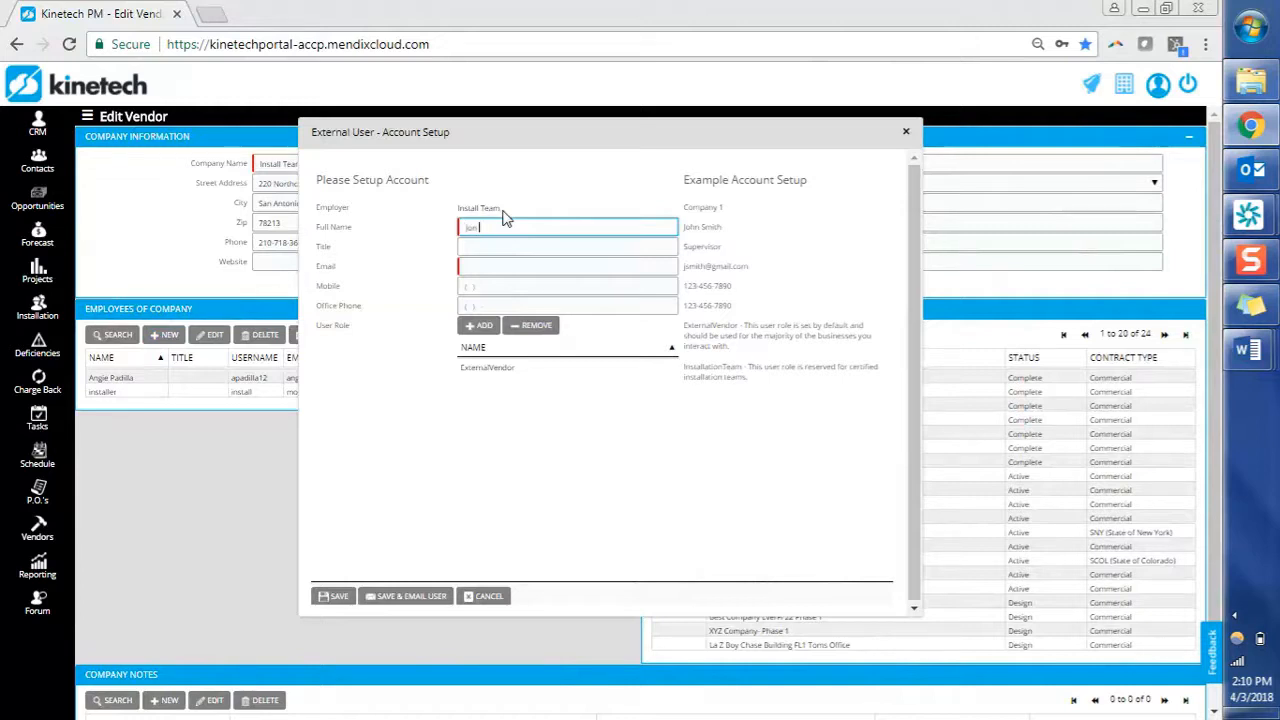
{"action": "type", "text": " Install"}
{"action": "key", "text": "Tab"}
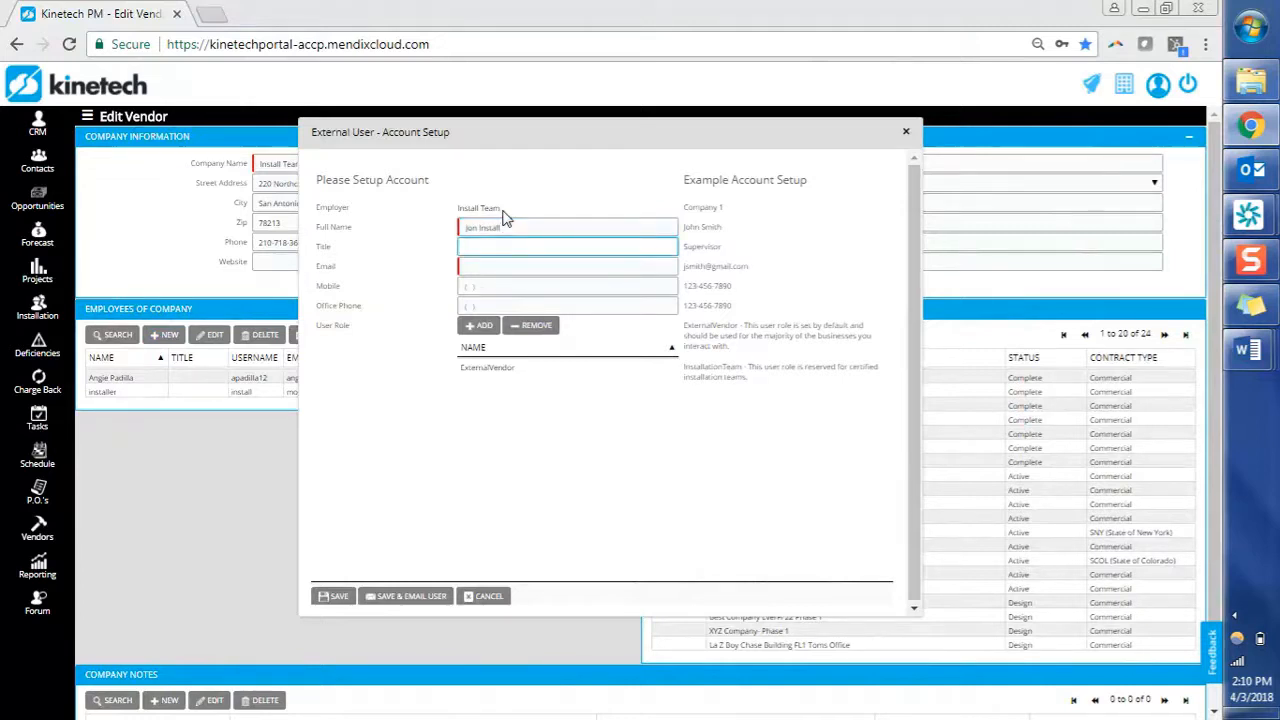
{"action": "key", "text": "Tab"}
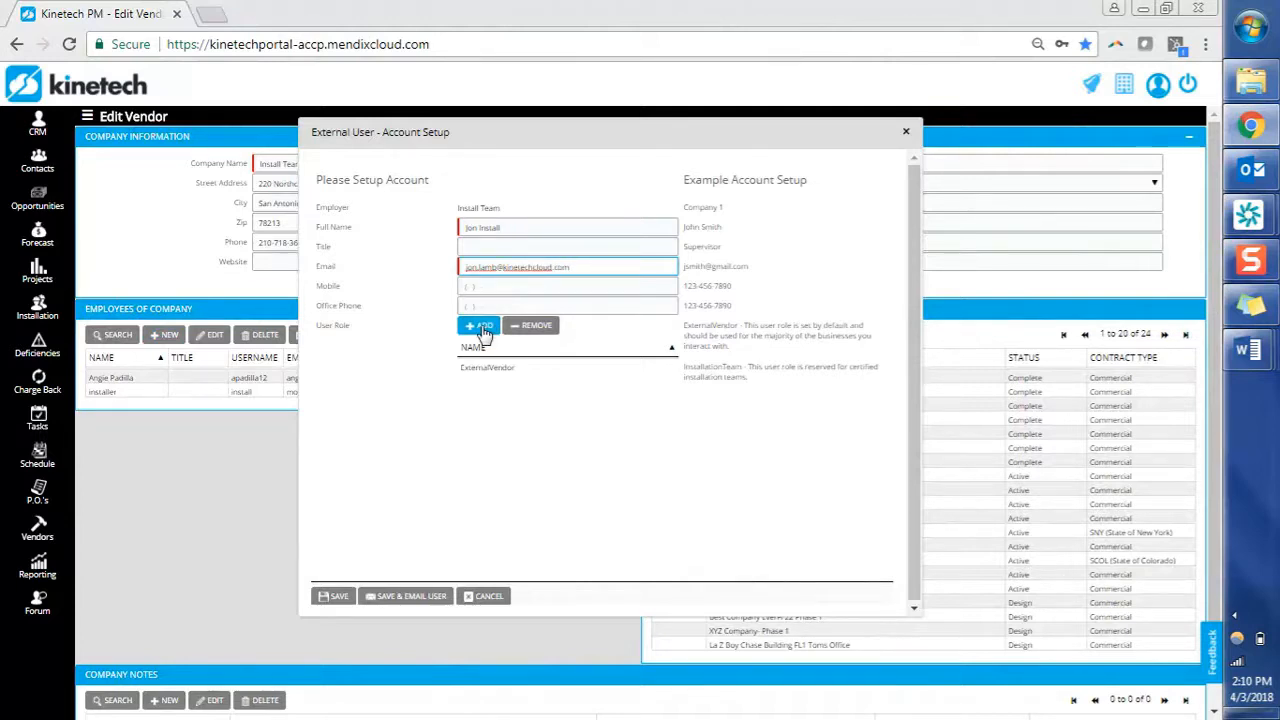
{"action": "left_click", "coordinate": [481, 326]}
{"action": "double_click", "coordinate": [450, 368]}
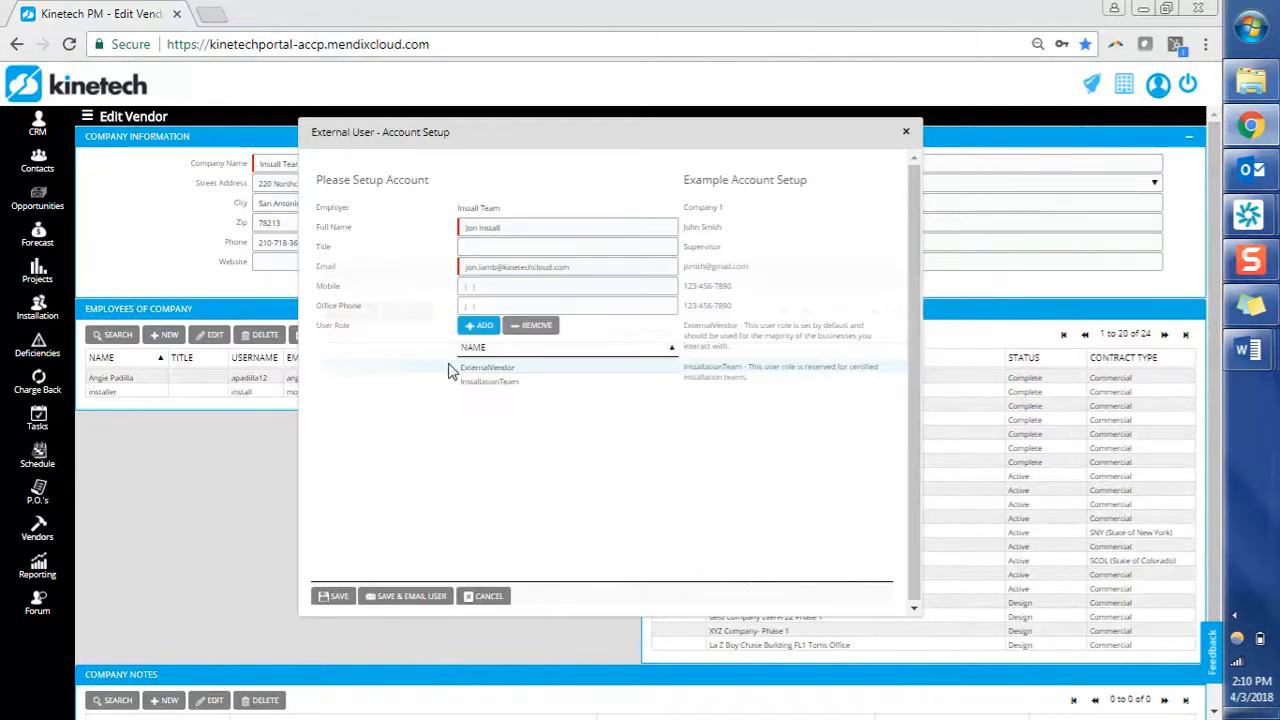
Review the ExternalVendor and InstallationTeam roles and save the account as Install Team's third employee.
{"action": "left_click", "coordinate": [549, 370]}
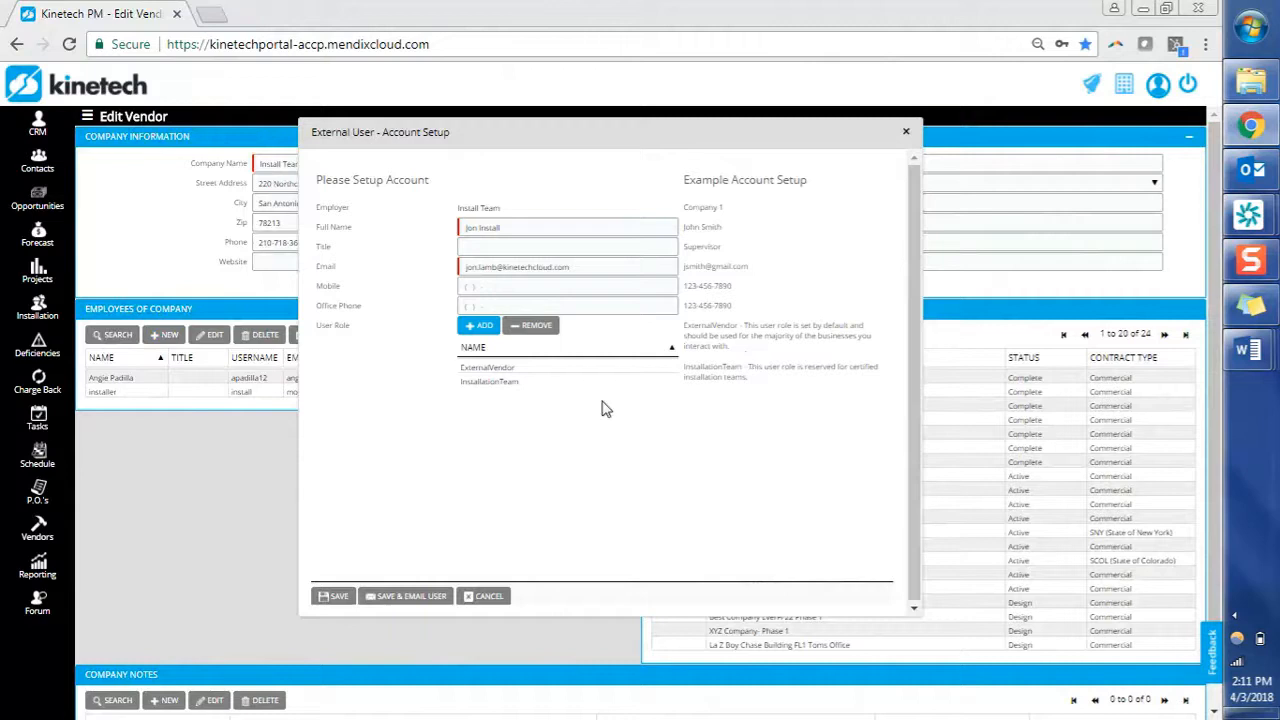
{"action": "left_click", "coordinate": [523, 386]}
{"action": "left_click", "coordinate": [531, 384]}
{"action": "left_click", "coordinate": [425, 598]}
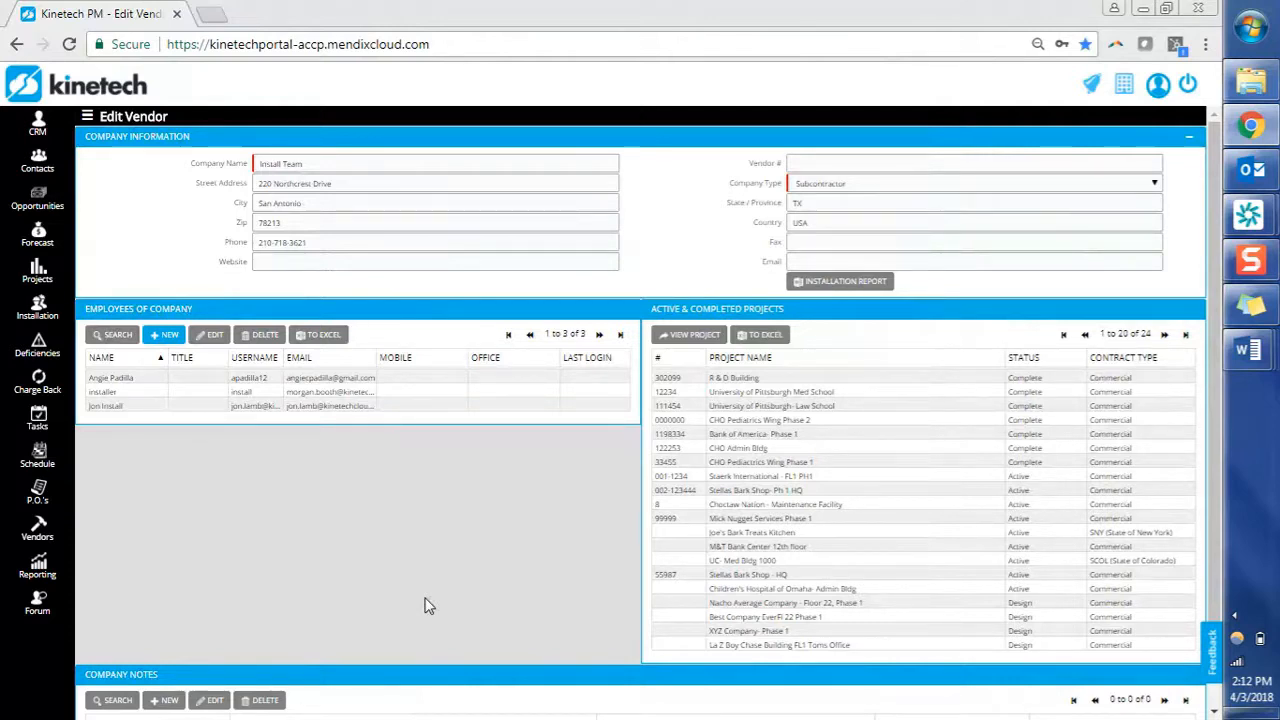
{"action": "left_click", "coordinate": [255, 410]}
{"action": "mouse_move", "coordinate": [283, 357]}
{"action": "left_mouse_down"}
{"action": "mouse_move", "coordinate": [356, 357]}
{"action": "mouse_move", "coordinate": [292, 358]}
{"action": "left_mouse_up"}
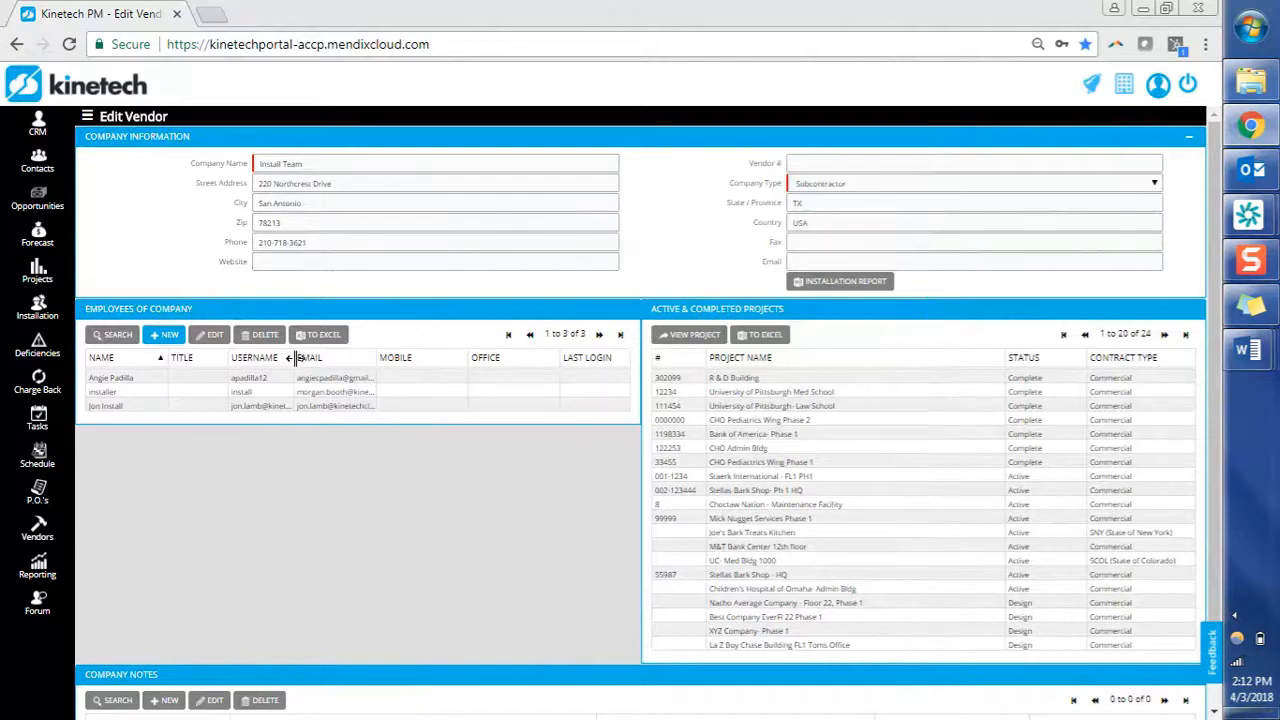
{"action": "left_click", "coordinate": [268, 407]}
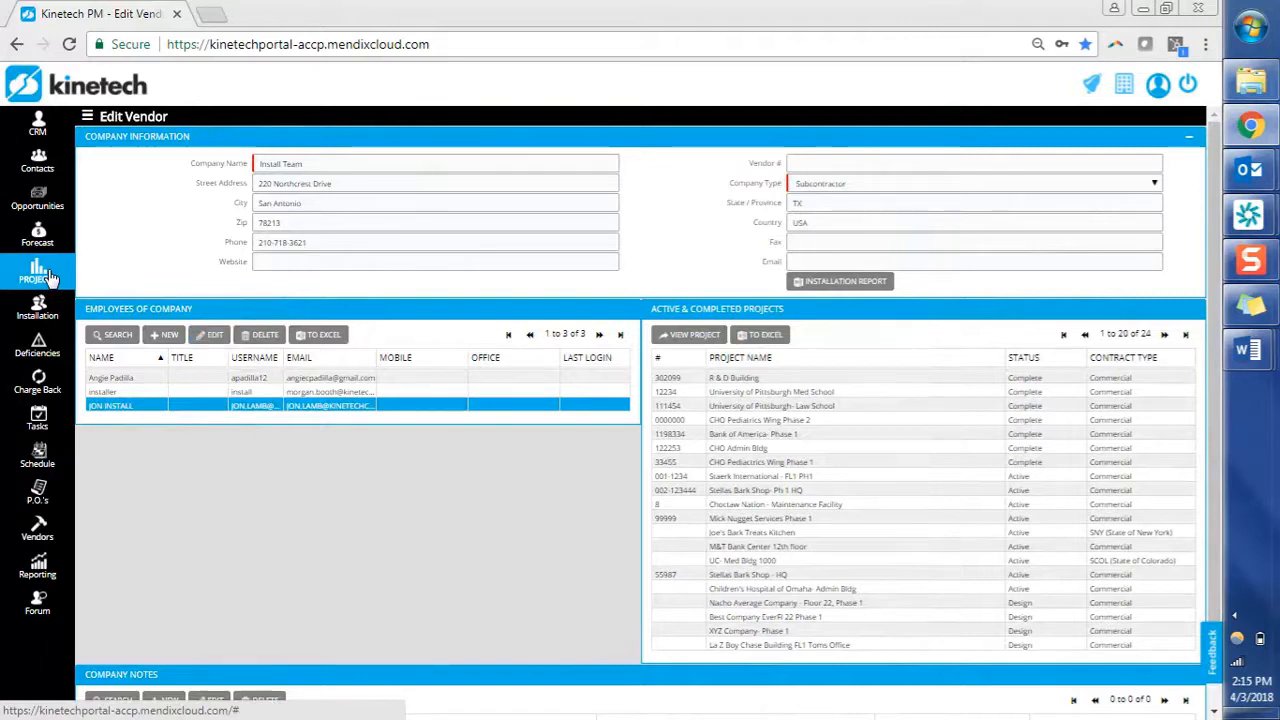
Open Stellas Bark Shop- Ph 1 HQ from Projects and show its Team tab's 14 contacts and six partners.
{"action": "left_click", "coordinate": [46, 274]}
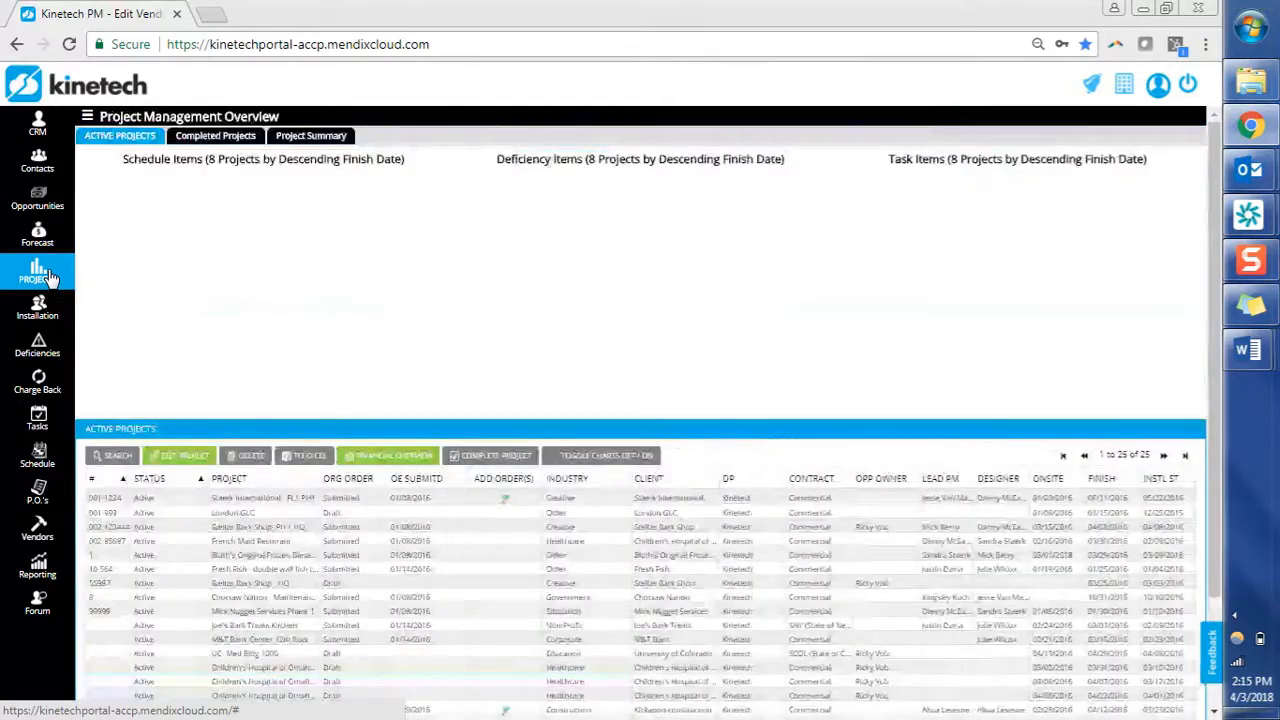
{"action": "left_click", "coordinate": [295, 586]}
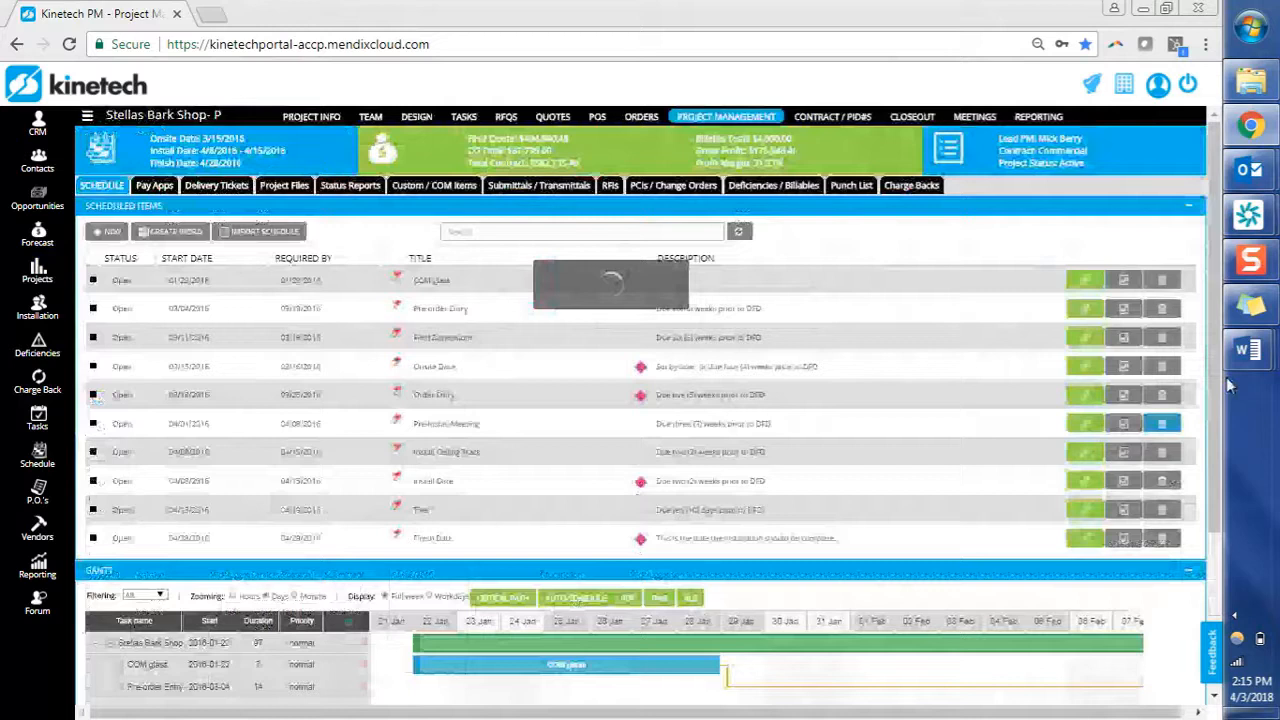
{"action": "mouse_move", "coordinate": [1248, 350]}
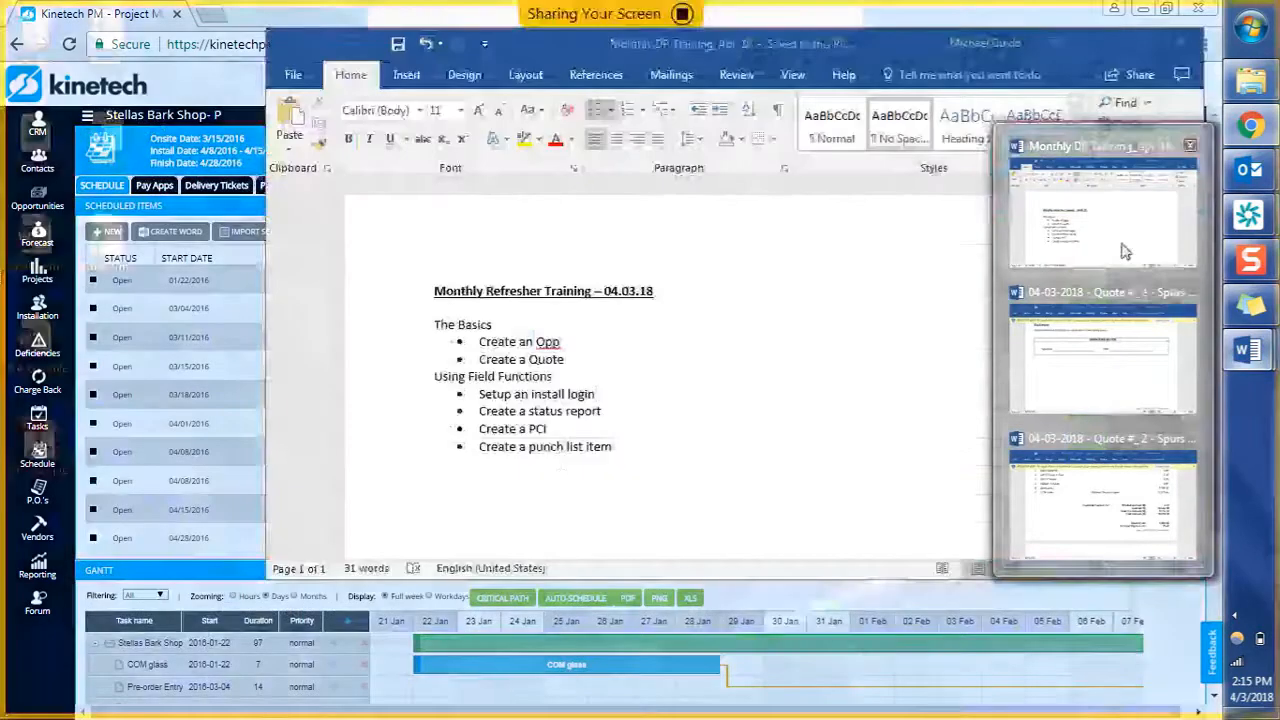
{"action": "left_click", "coordinate": [1134, 281]}
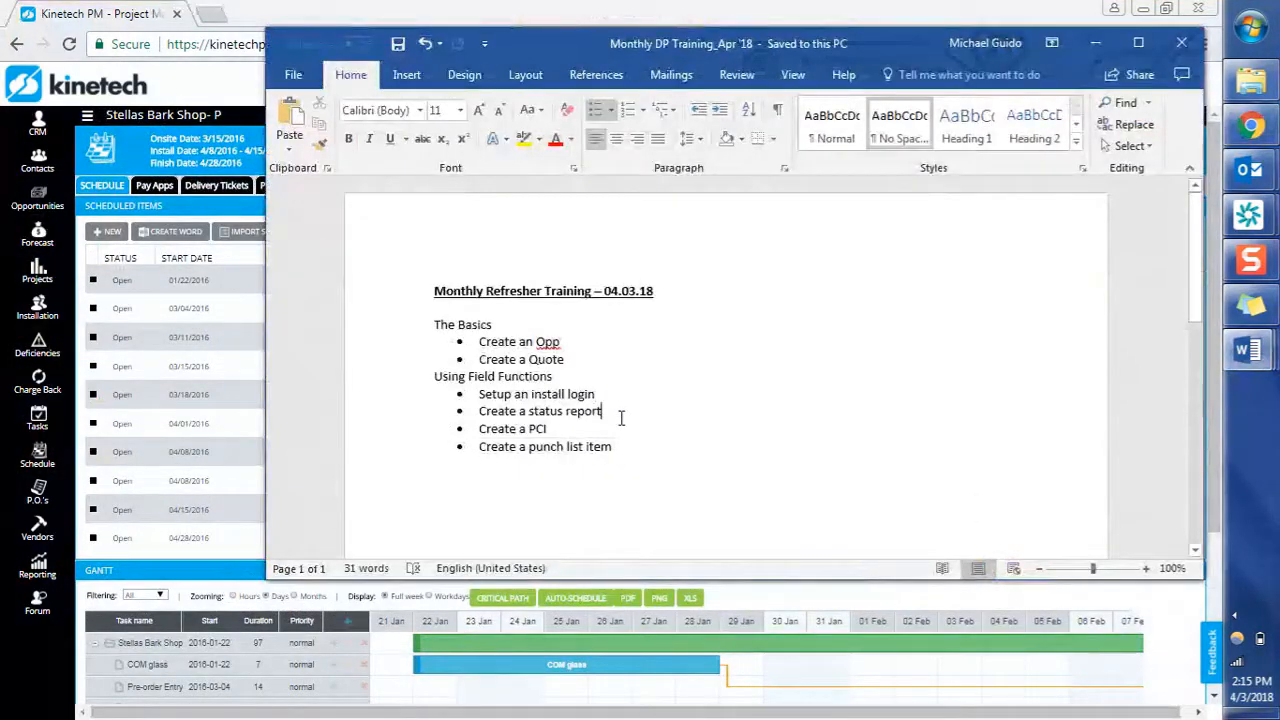
{"action": "left_click", "coordinate": [212, 335]}
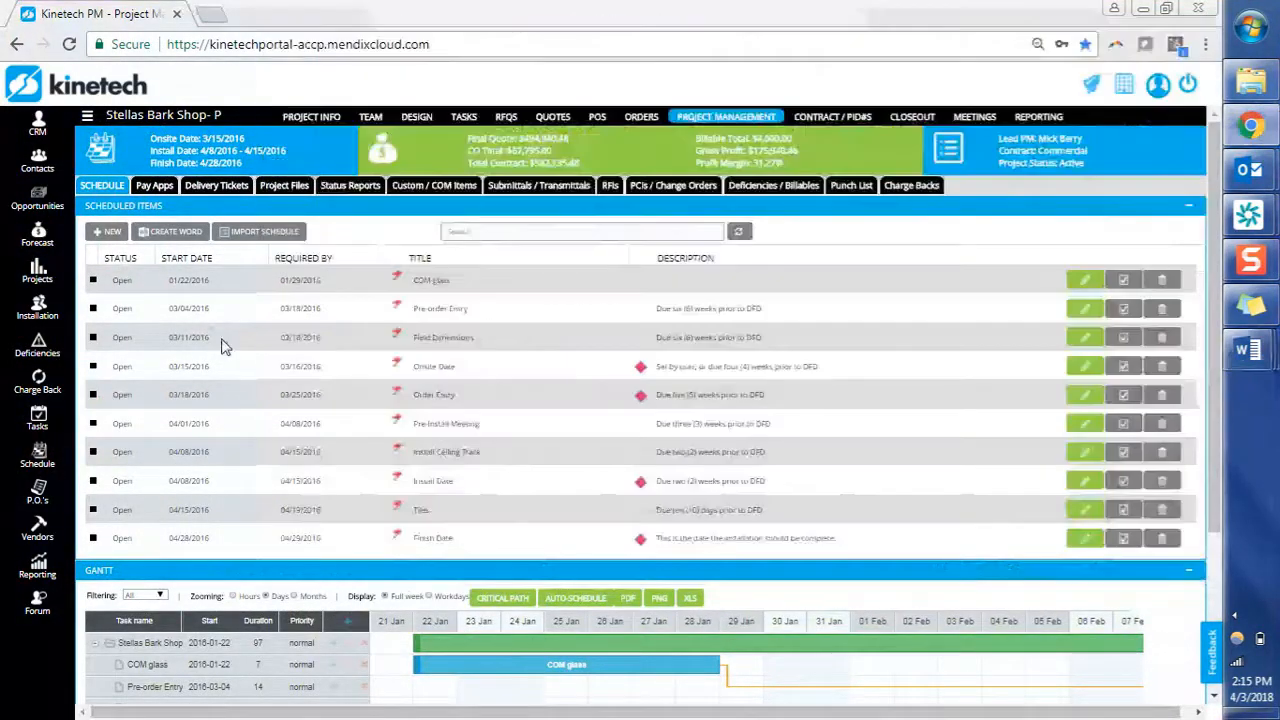
{"action": "left_click", "coordinate": [345, 190]}
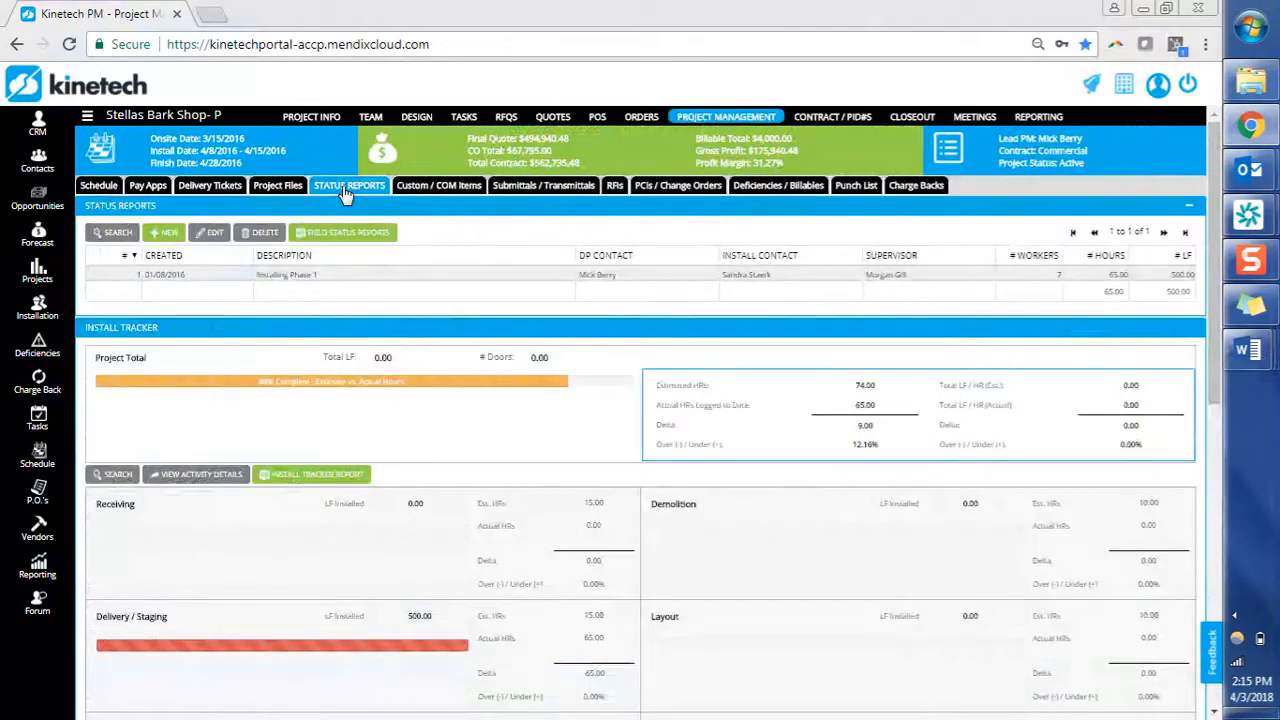
{"action": "left_click", "coordinate": [372, 117]}
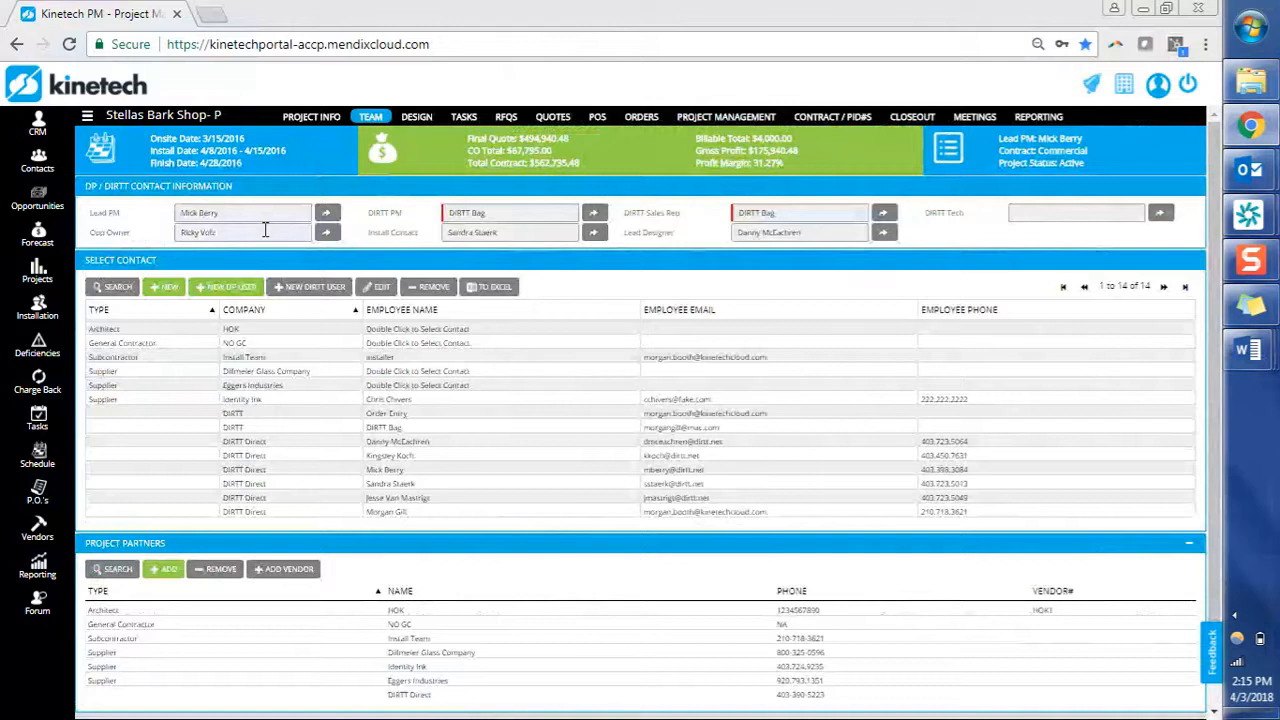
Add the Install Team install user to the team as a subcontractor contact, making 15 contacts.
{"action": "left_click", "coordinate": [163, 287]}
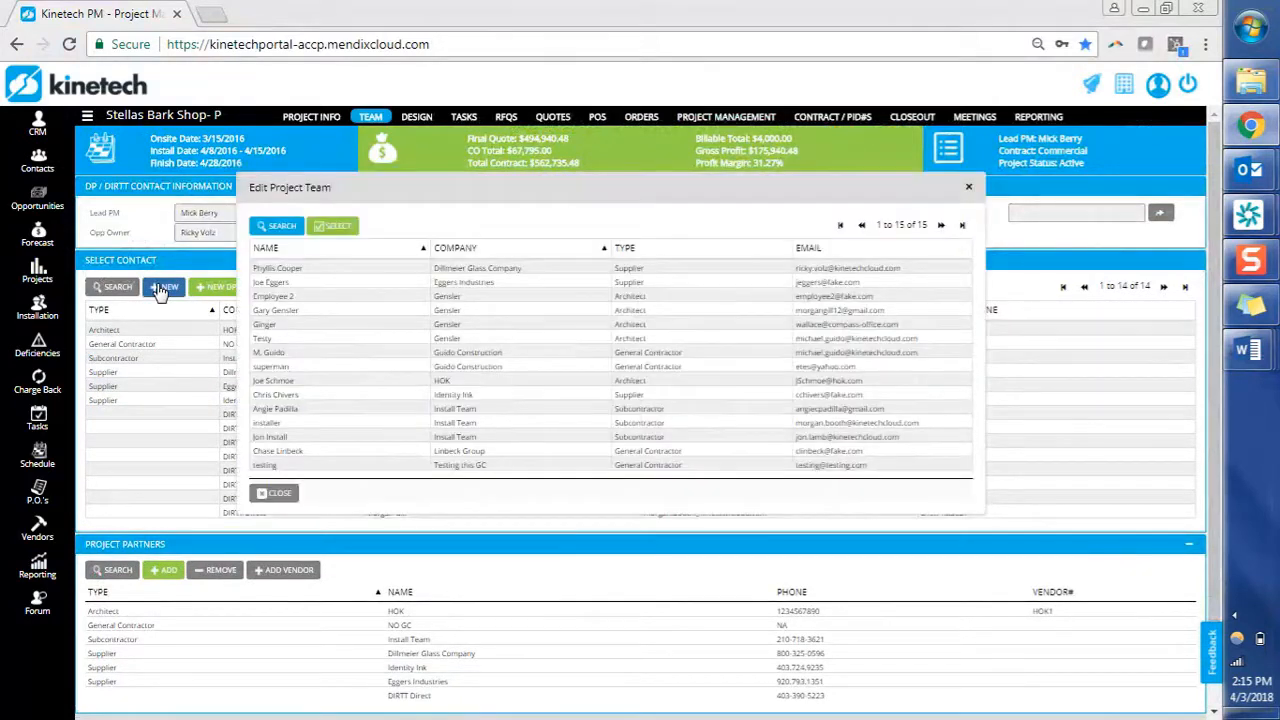
{"action": "left_click", "coordinate": [387, 441]}
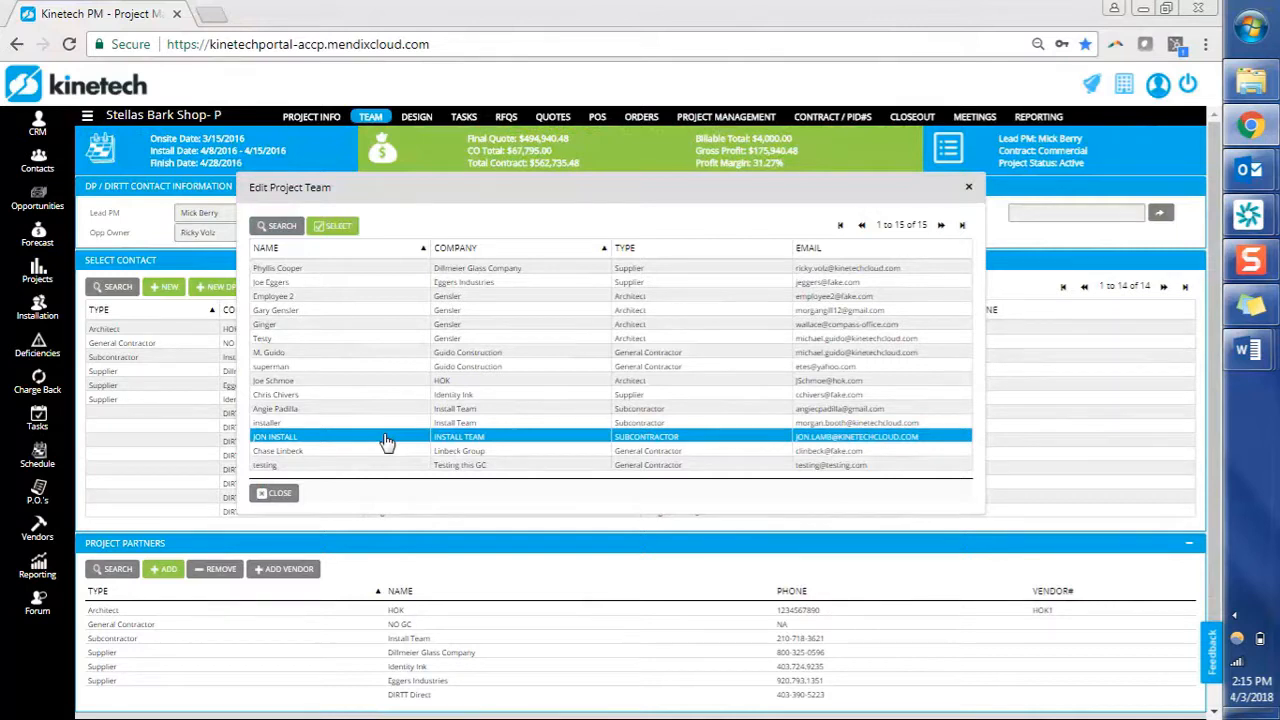
{"action": "left_click", "coordinate": [340, 227]}
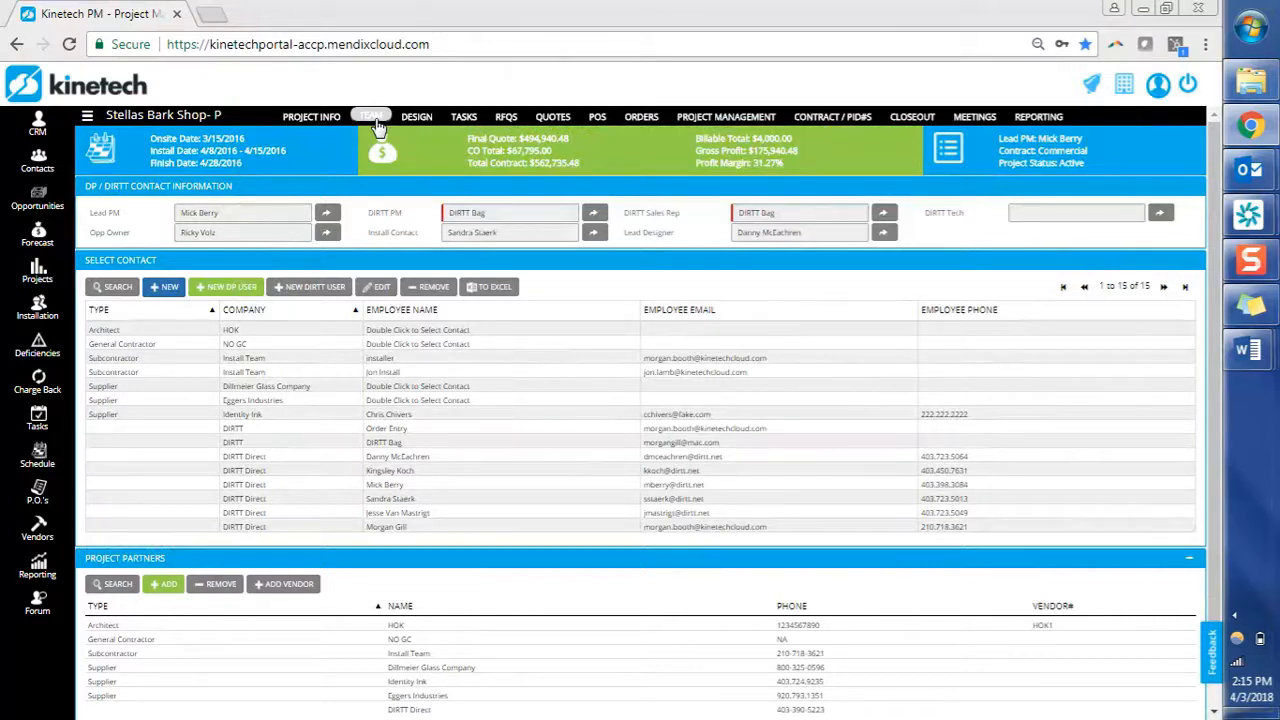
Check the new Install Team contact, then select Stellas Bark Shop - HQ among the active projects.
{"action": "left_click", "coordinate": [297, 376]}
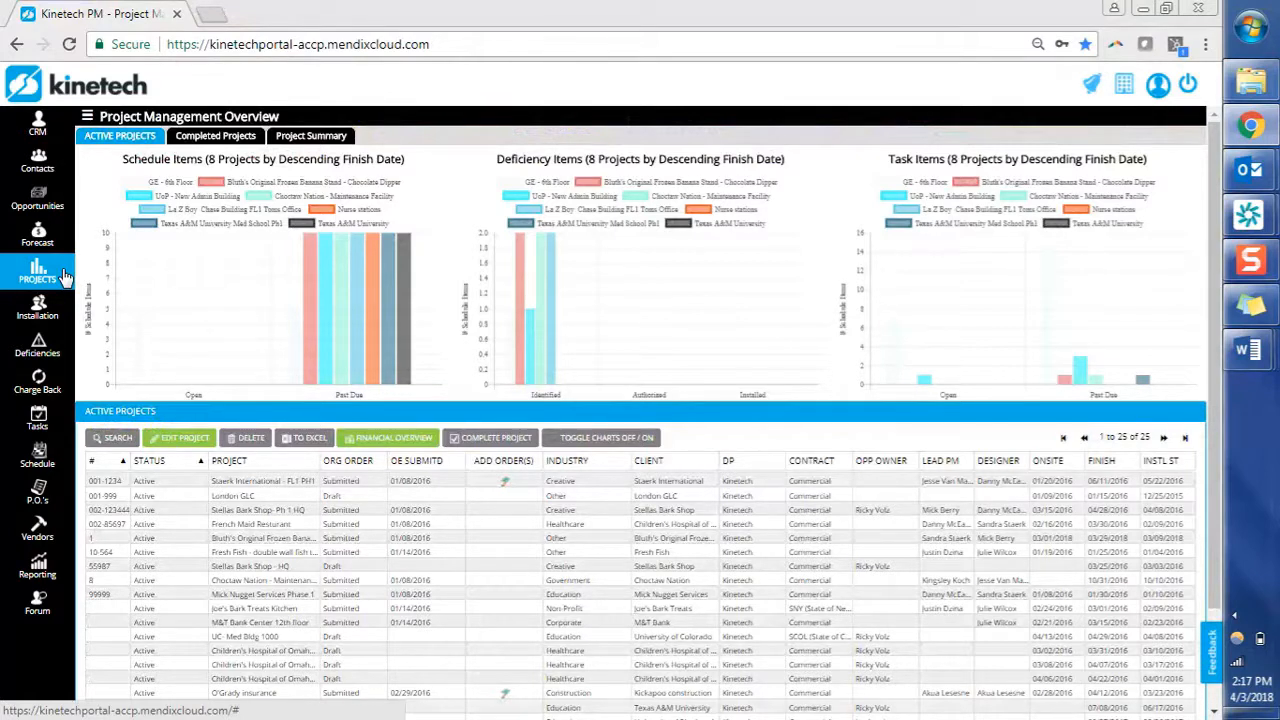
{"action": "left_click", "coordinate": [336, 568]}
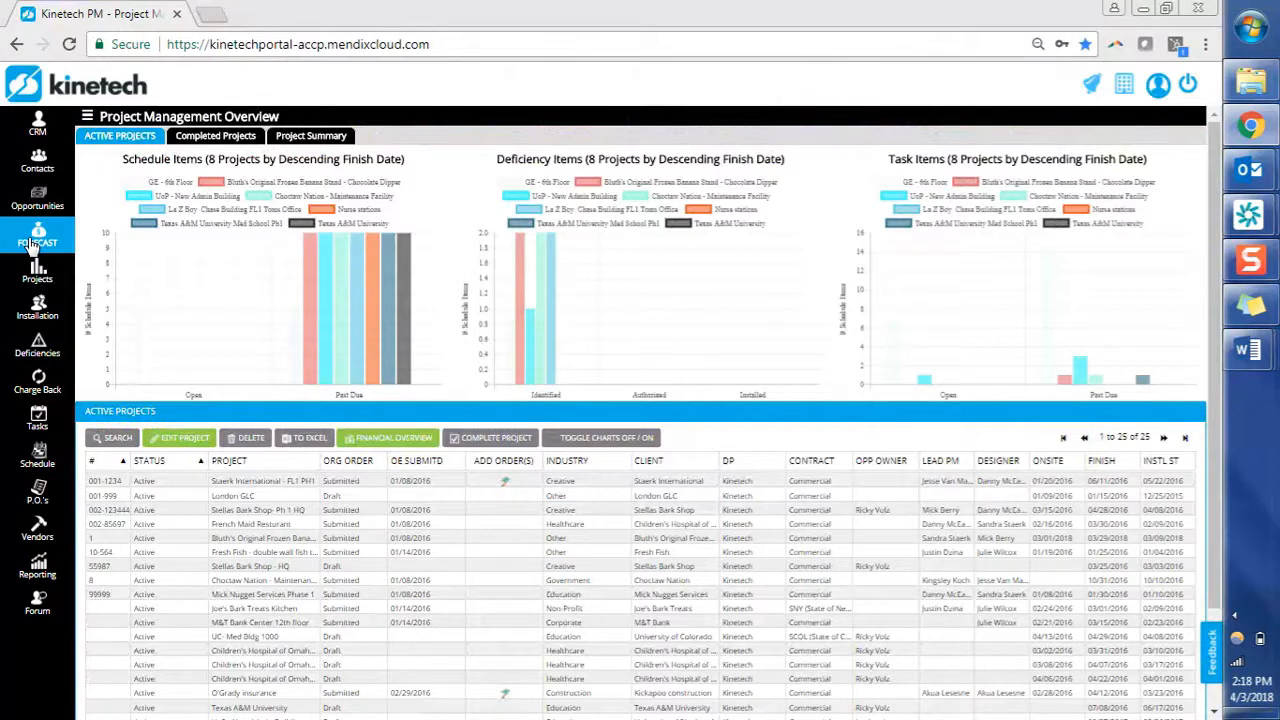
{"action": "double_click", "coordinate": [345, 568]}
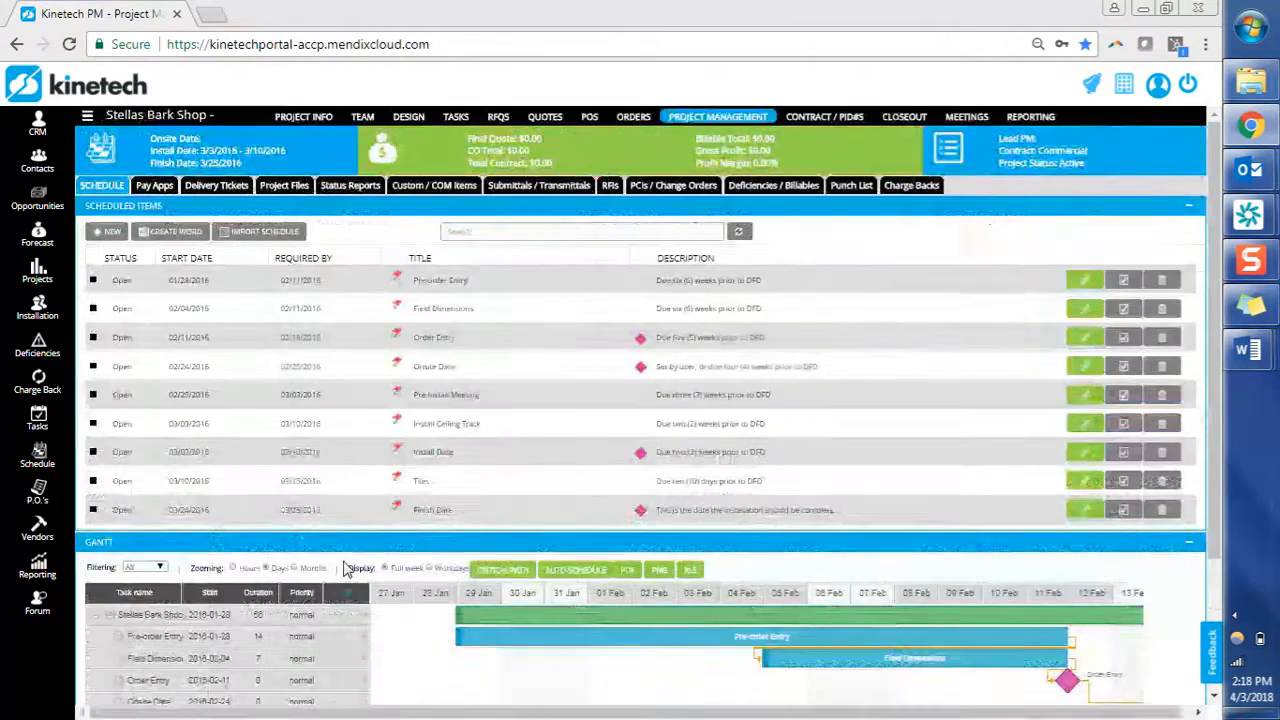
{"action": "left_click", "coordinate": [370, 120]}
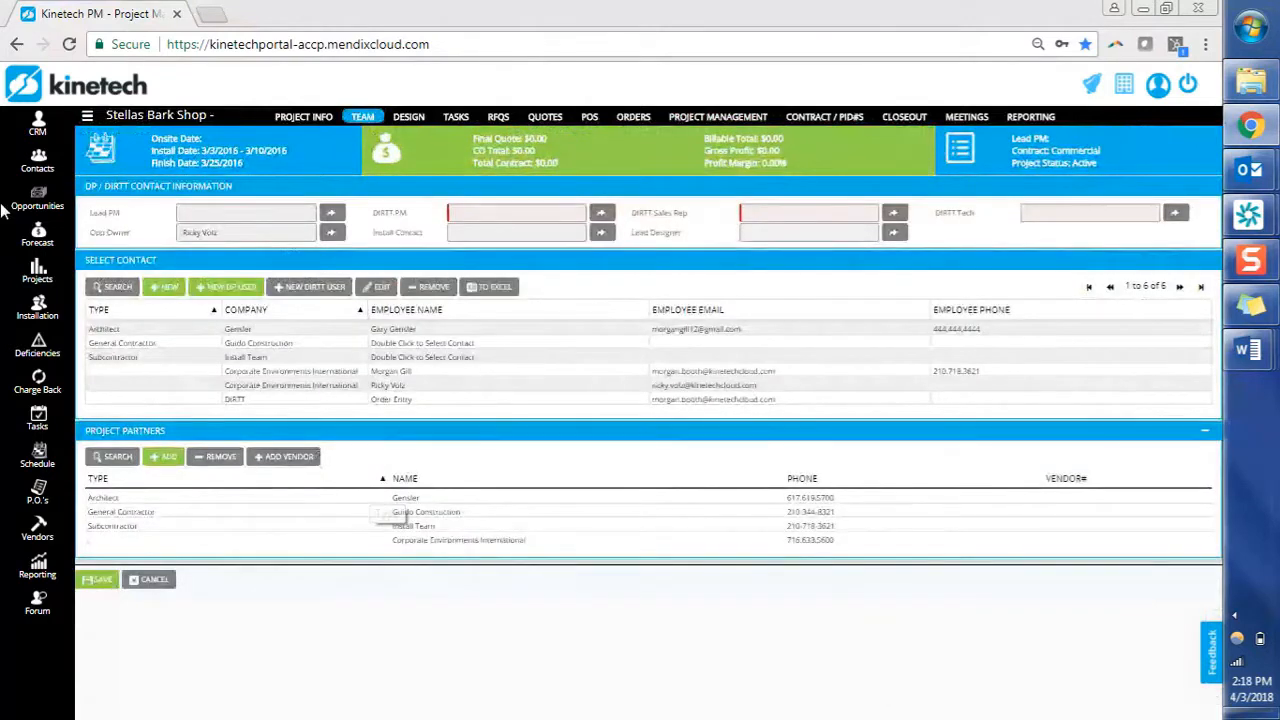
{"action": "left_click", "coordinate": [36, 268]}
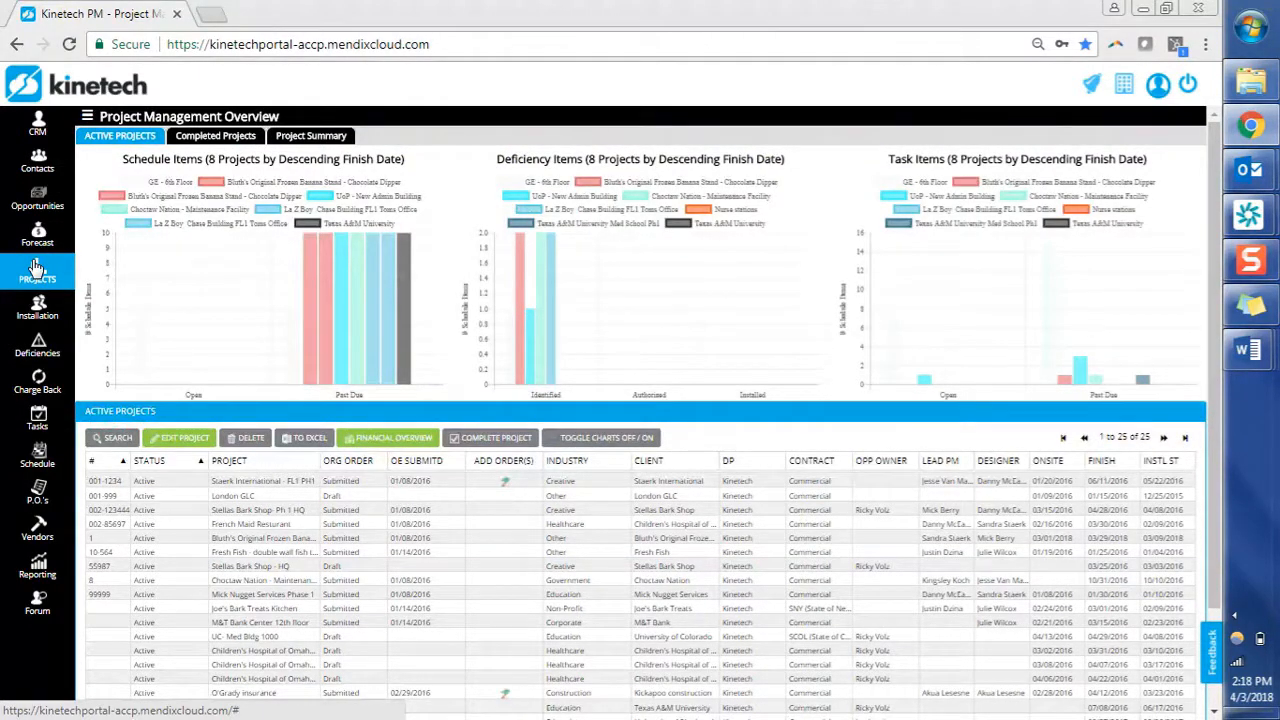
Open Stellas Bark Shop- Ph 1 HQ and its Installing Phase 1 status report (Status Report #1).
{"action": "left_click", "coordinate": [285, 567]}
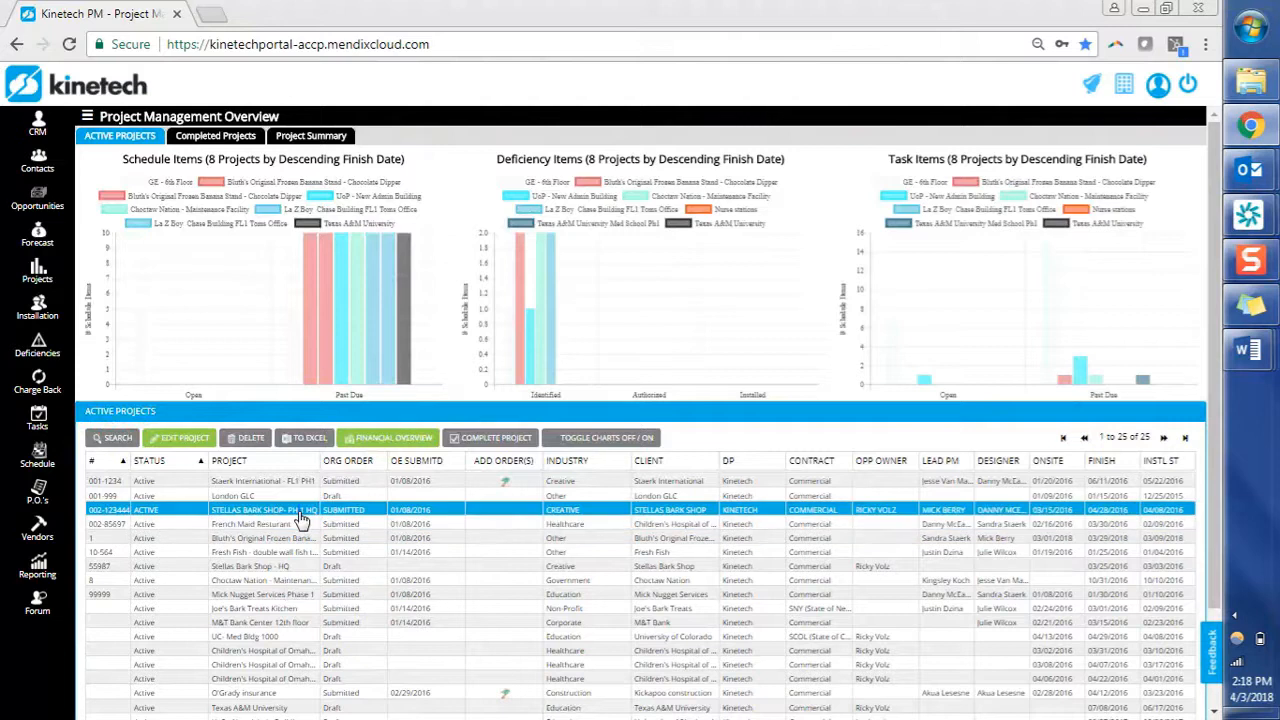
{"action": "double_click", "coordinate": [300, 520]}
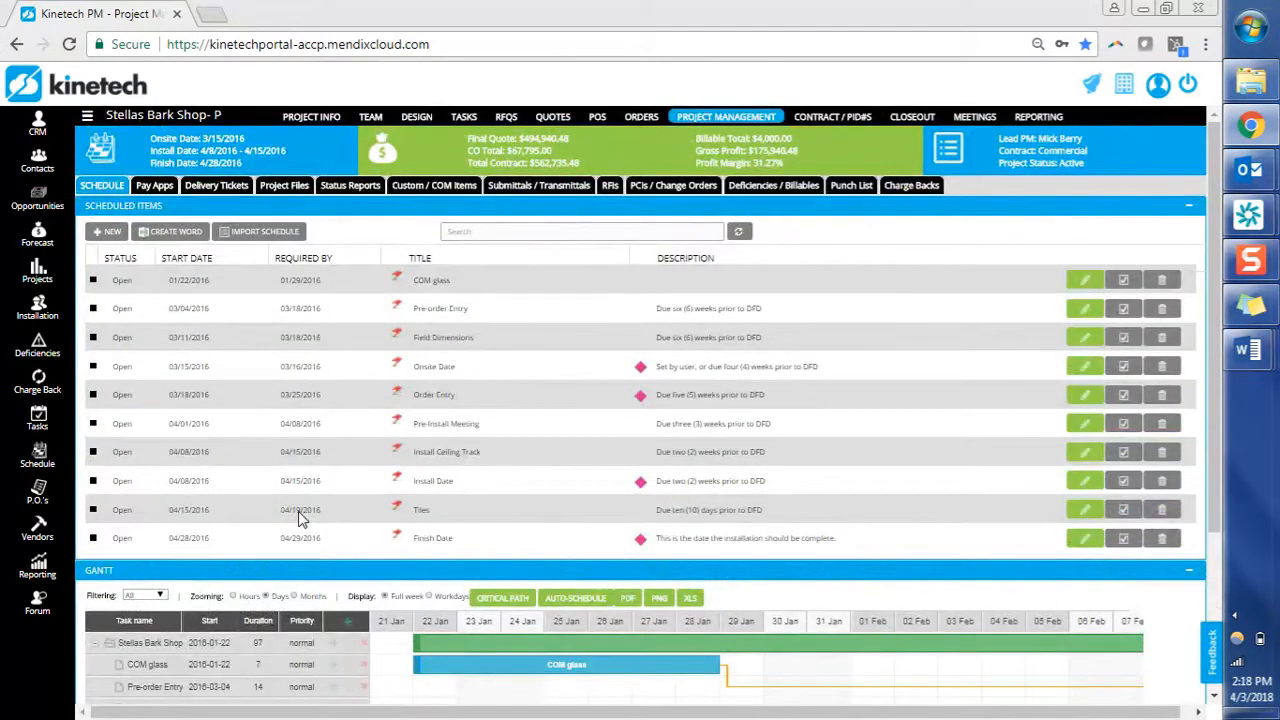
{"action": "left_click", "coordinate": [359, 188]}
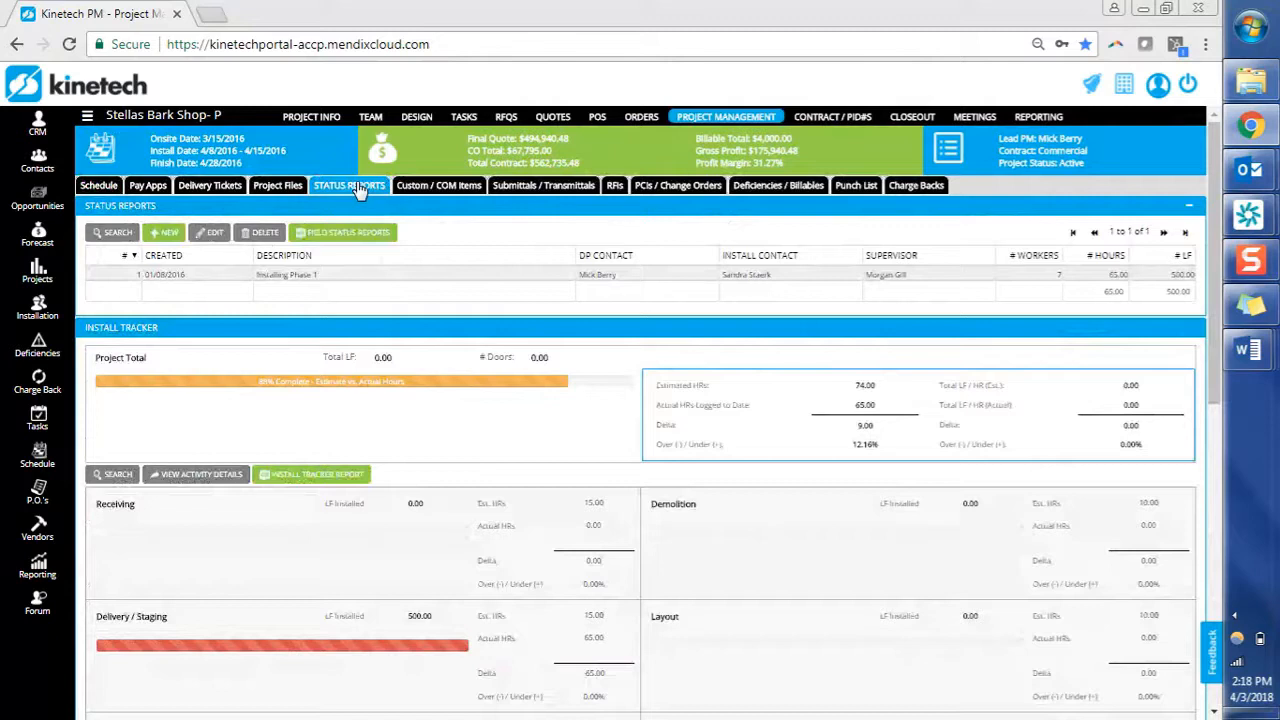
{"action": "left_click", "coordinate": [320, 276]}
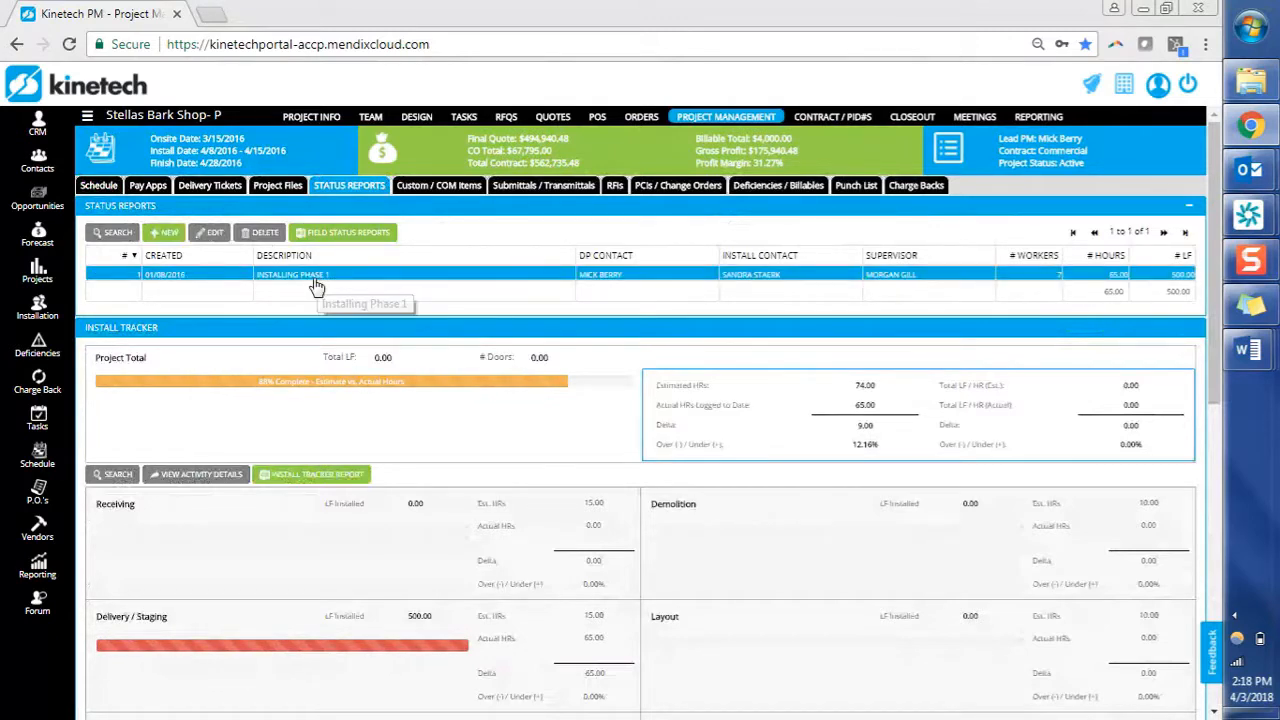
{"action": "double_click", "coordinate": [313, 287]}
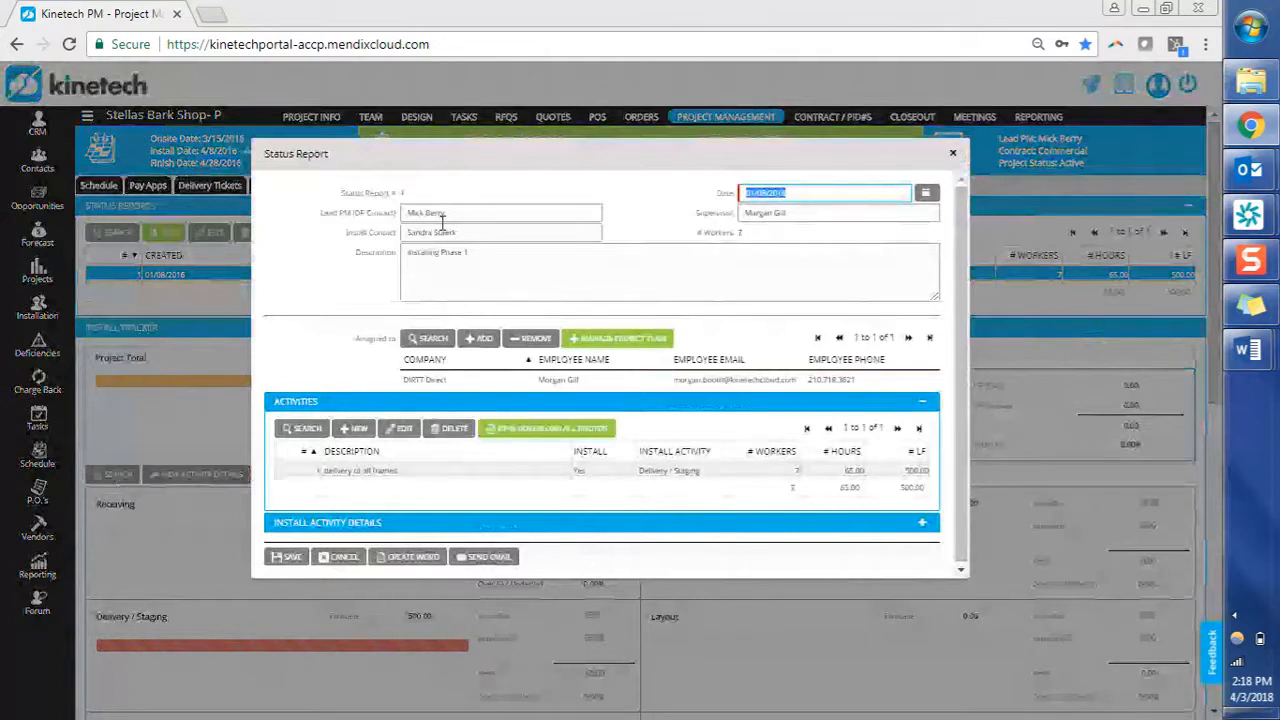
Select the Lead PM field and the DIRTT Direct assignee in Status Report #1.
{"action": "left_click", "coordinate": [482, 214]}
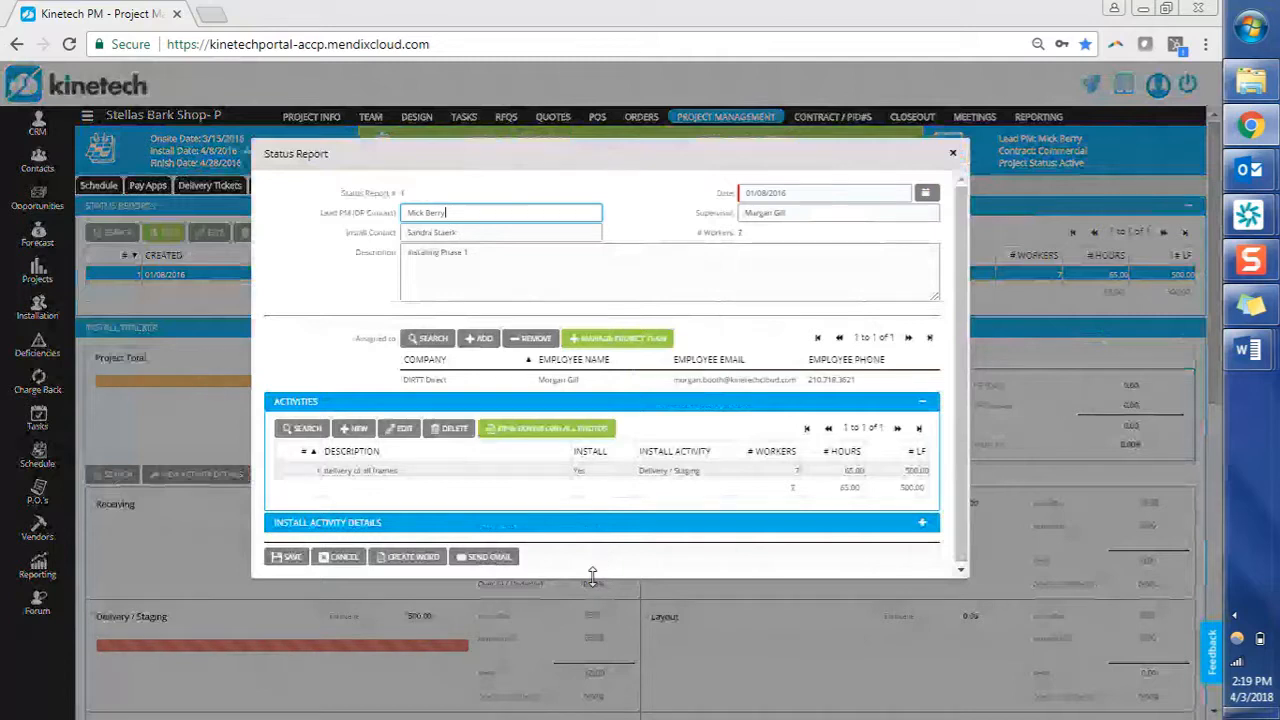
{"action": "left_click", "coordinate": [523, 379]}
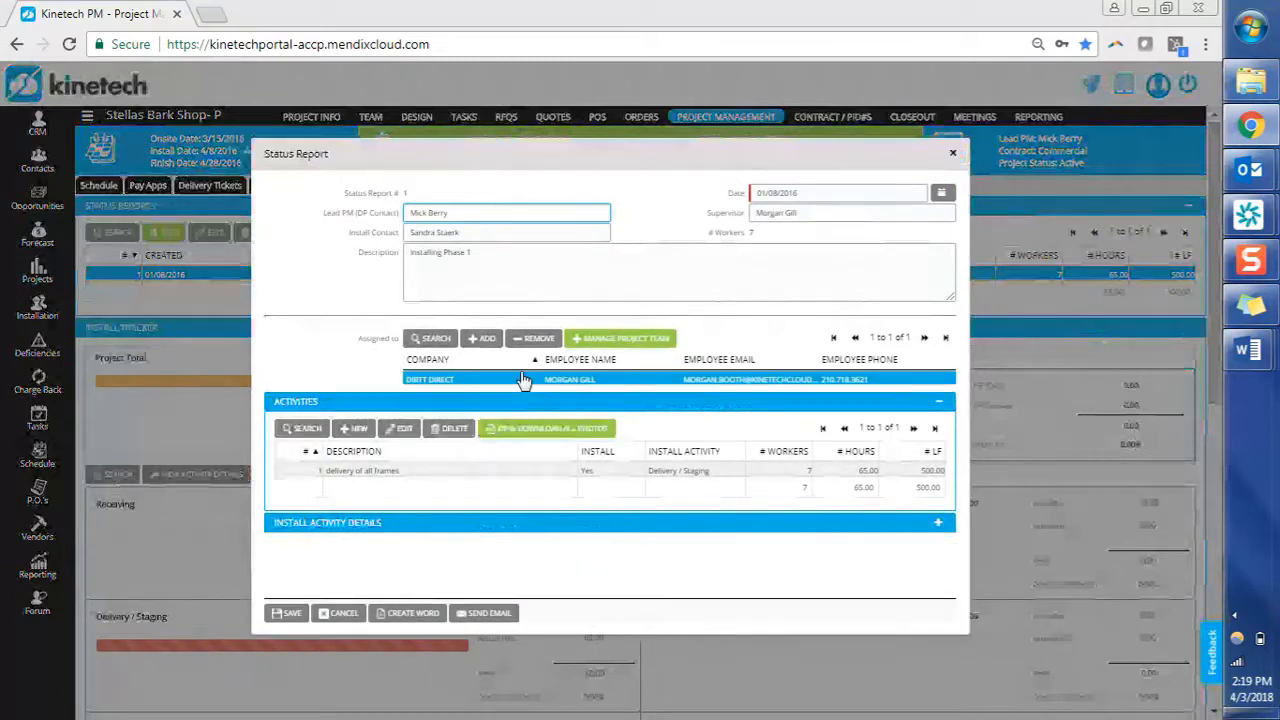
Remove the DIRTT Direct employee from the report's assignees, confirming the deletion.
{"action": "left_click", "coordinate": [523, 380]}
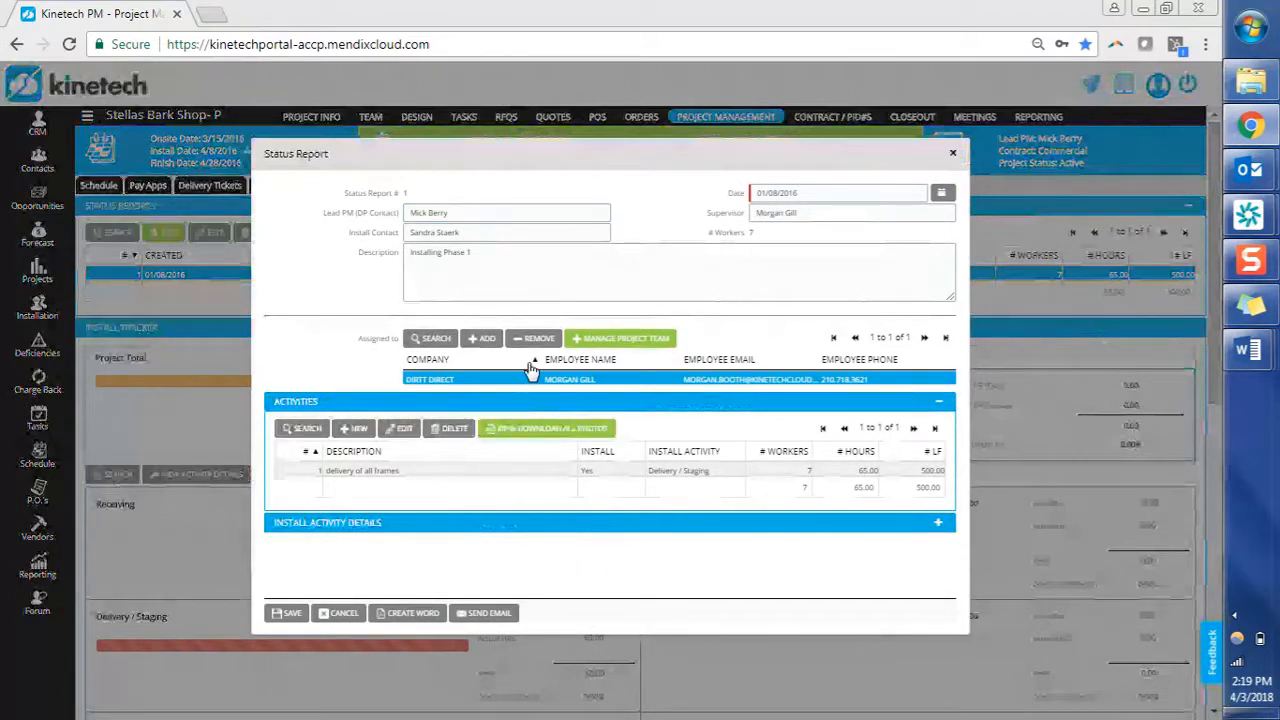
{"action": "left_click", "coordinate": [531, 341]}
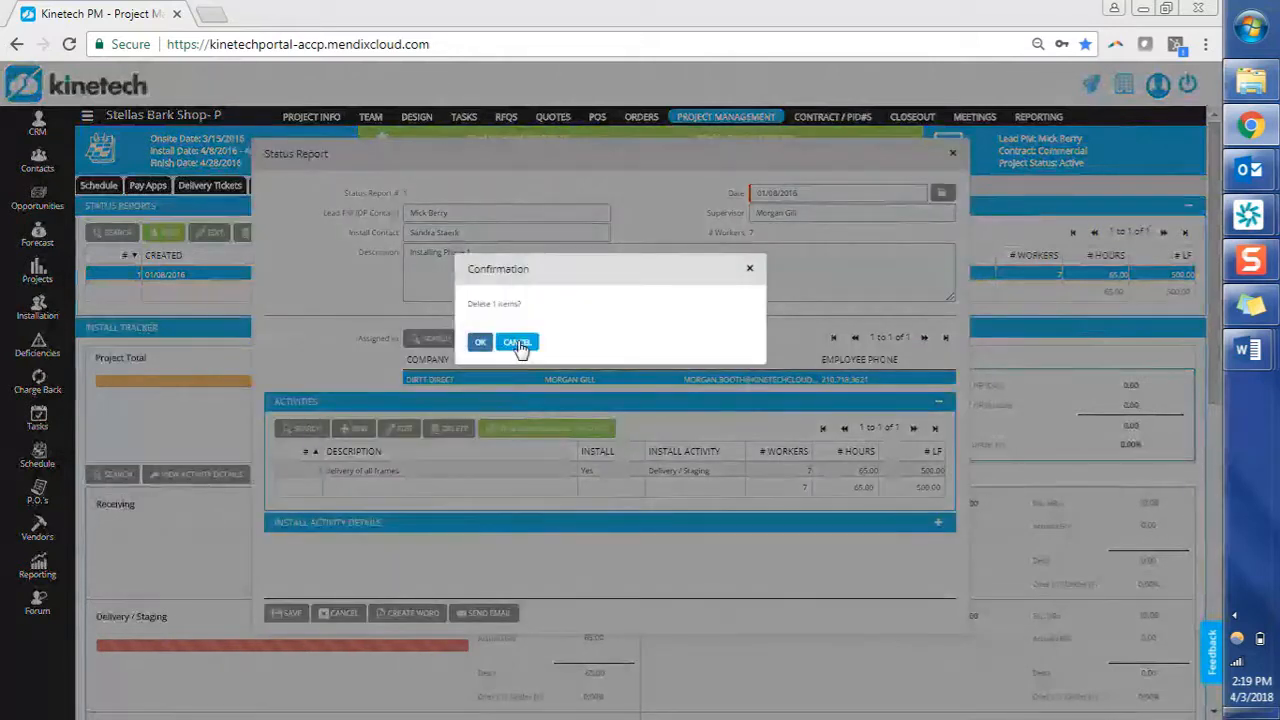
{"action": "left_click", "coordinate": [518, 344]}
Assign the Install Team's installer contact to the report and open the Team Management Pop-Out.
{"action": "left_click", "coordinate": [494, 342]}
{"action": "left_click", "coordinate": [358, 243]}
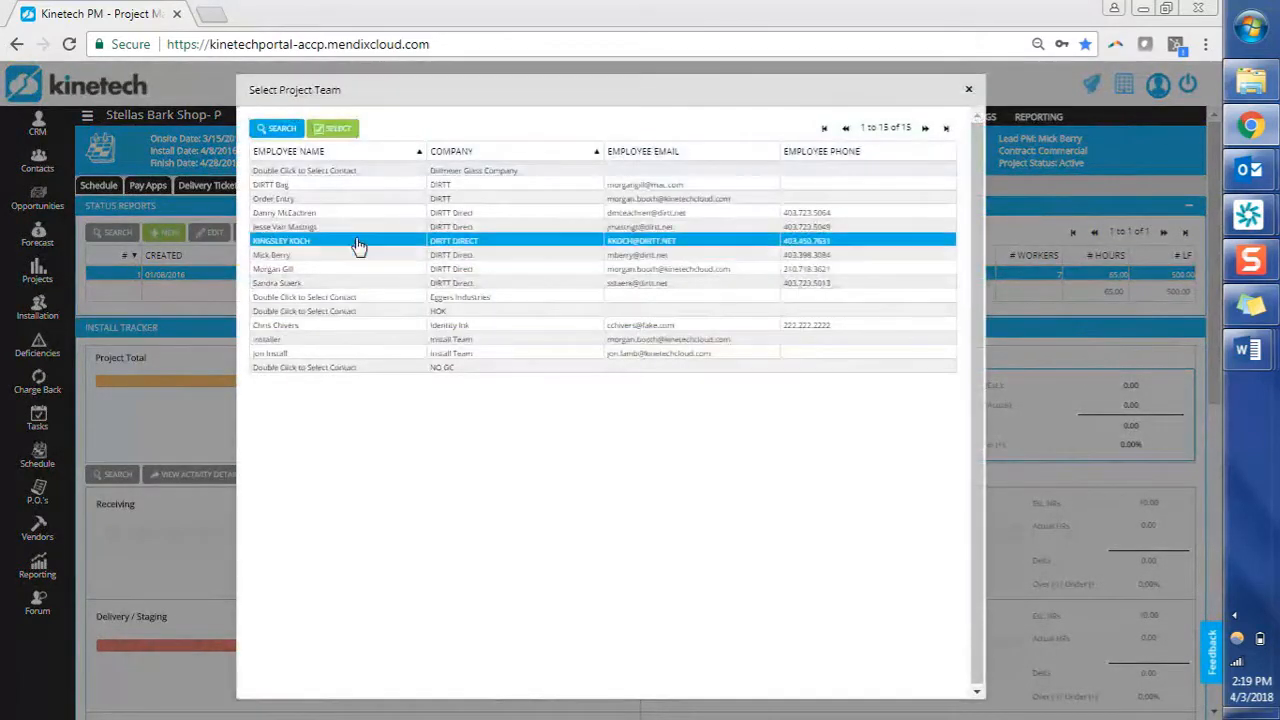
{"action": "left_click", "coordinate": [357, 311]}
{"action": "left_click", "coordinate": [352, 339]}
{"action": "left_click", "coordinate": [347, 353]}
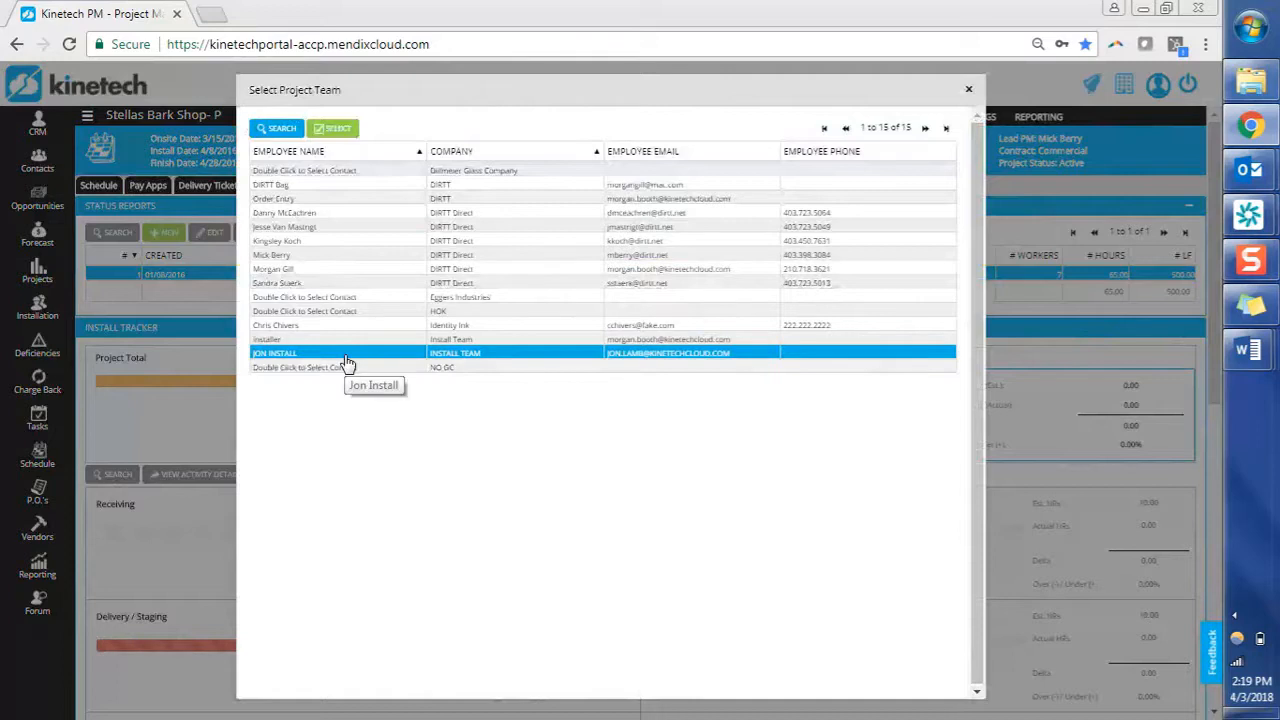
{"action": "double_click", "coordinate": [346, 356]}
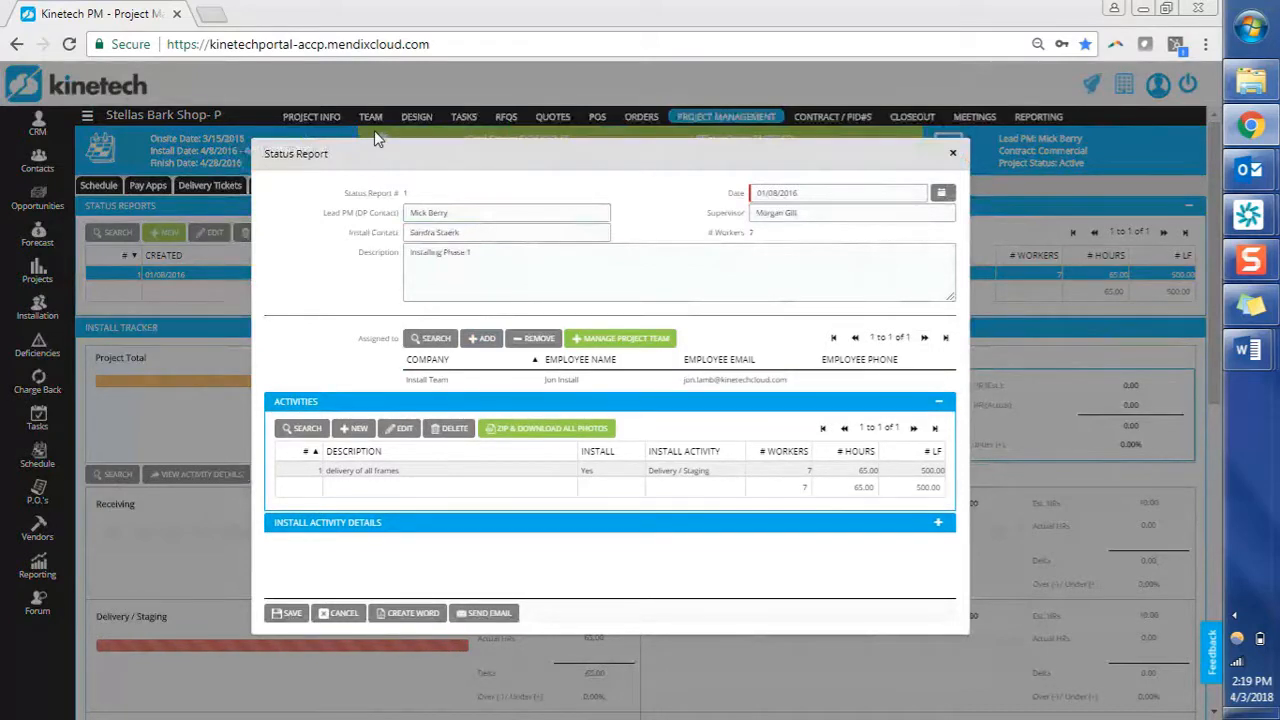
{"action": "left_click", "coordinate": [622, 340]}
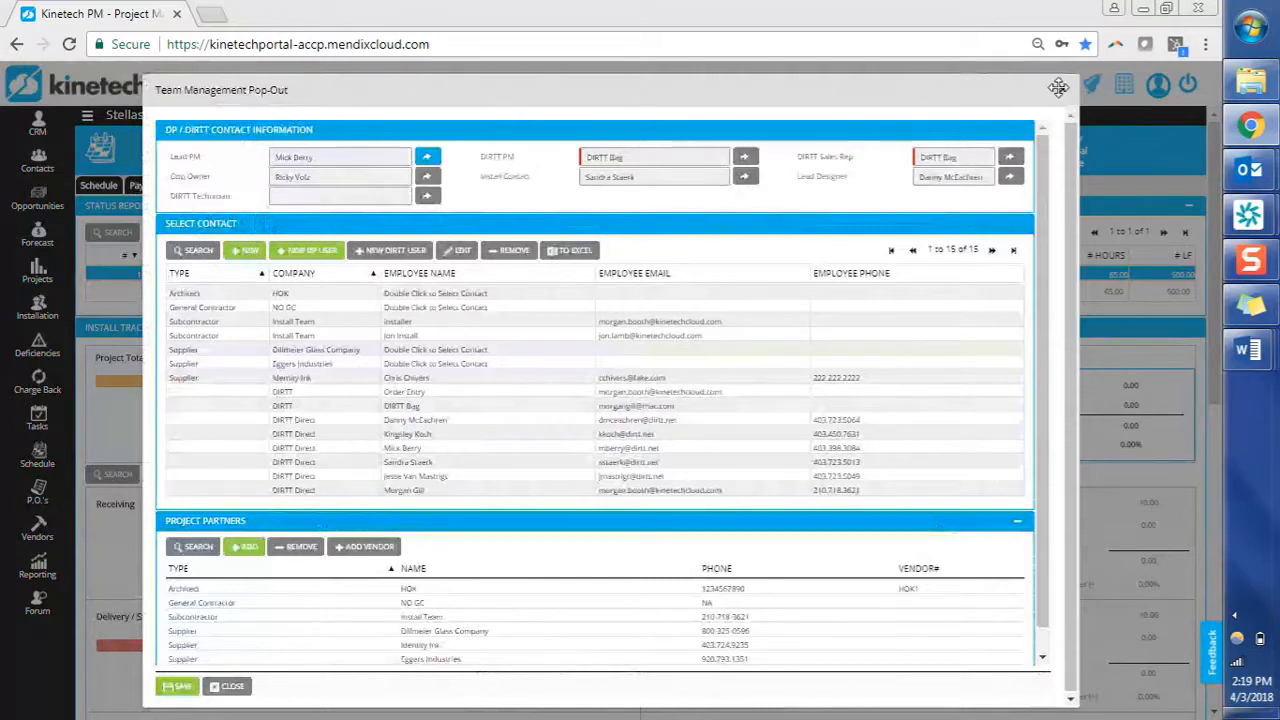
{"action": "left_click", "coordinate": [177, 686]}
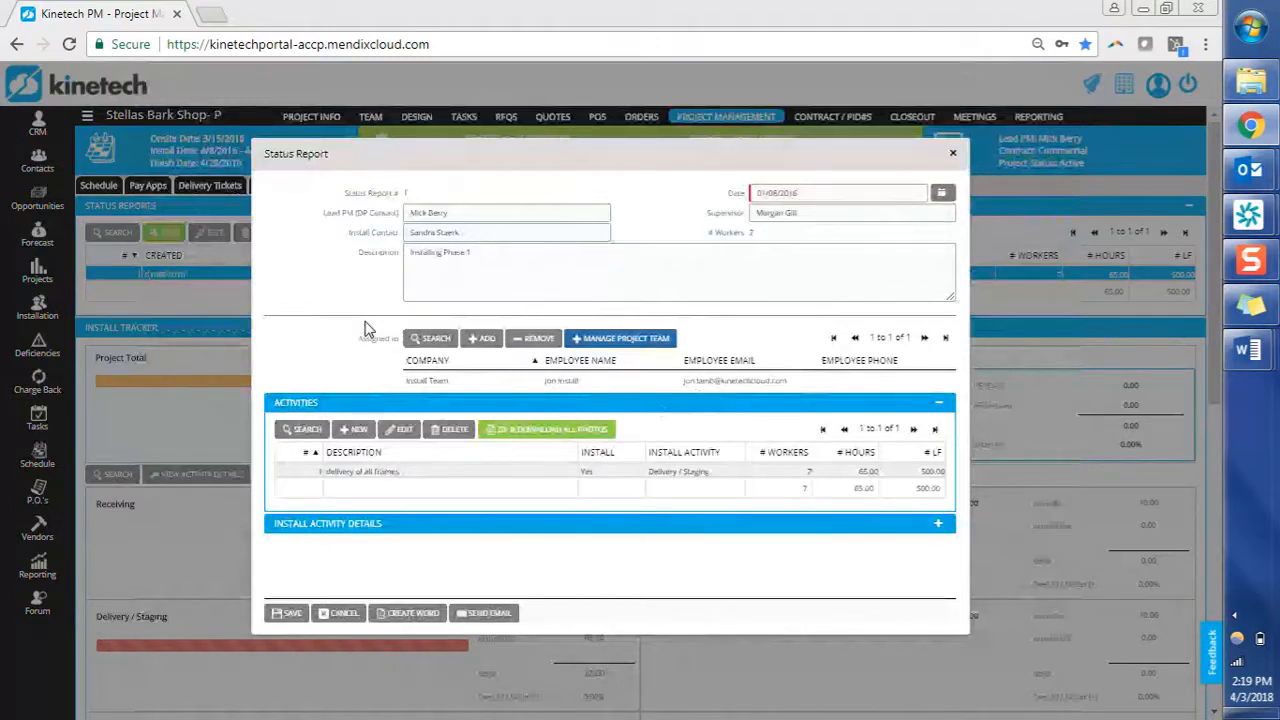
{"action": "left_click", "coordinate": [364, 472]}
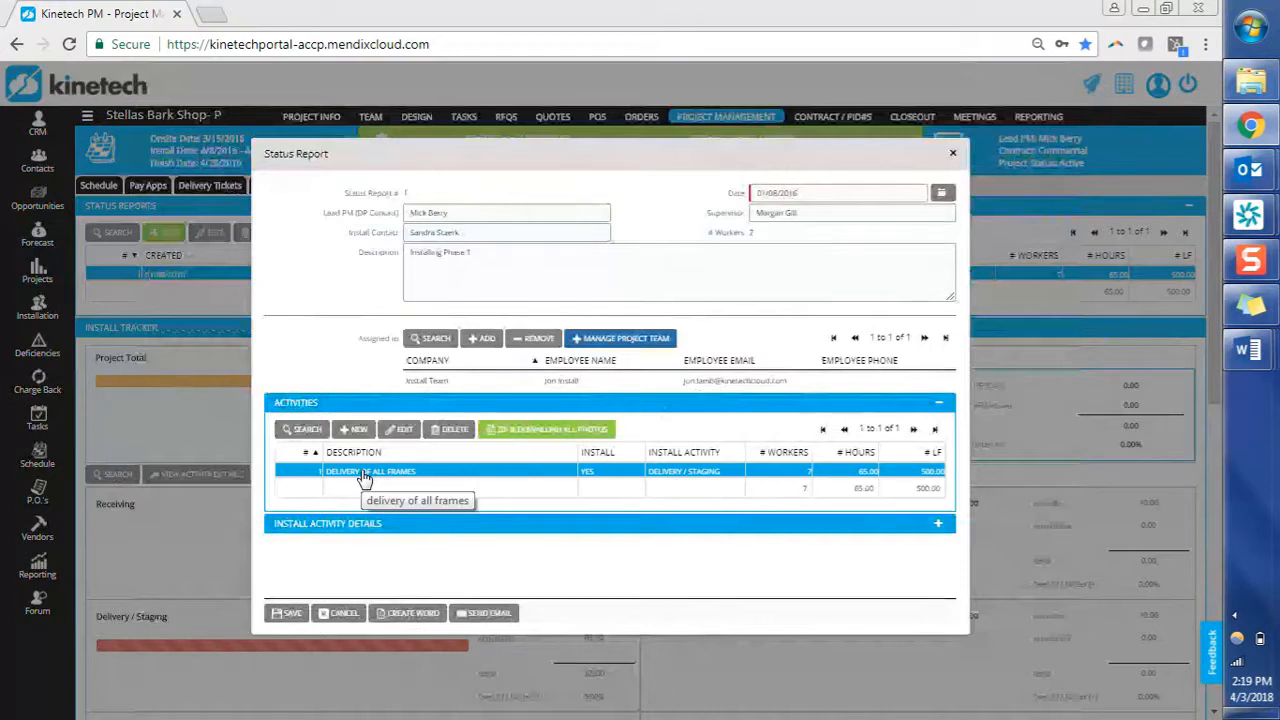
Set the delivery of all frames activity's supervisor hours to 11, toggling Track Install Hours off and on.
{"action": "double_click", "coordinate": [364, 476]}
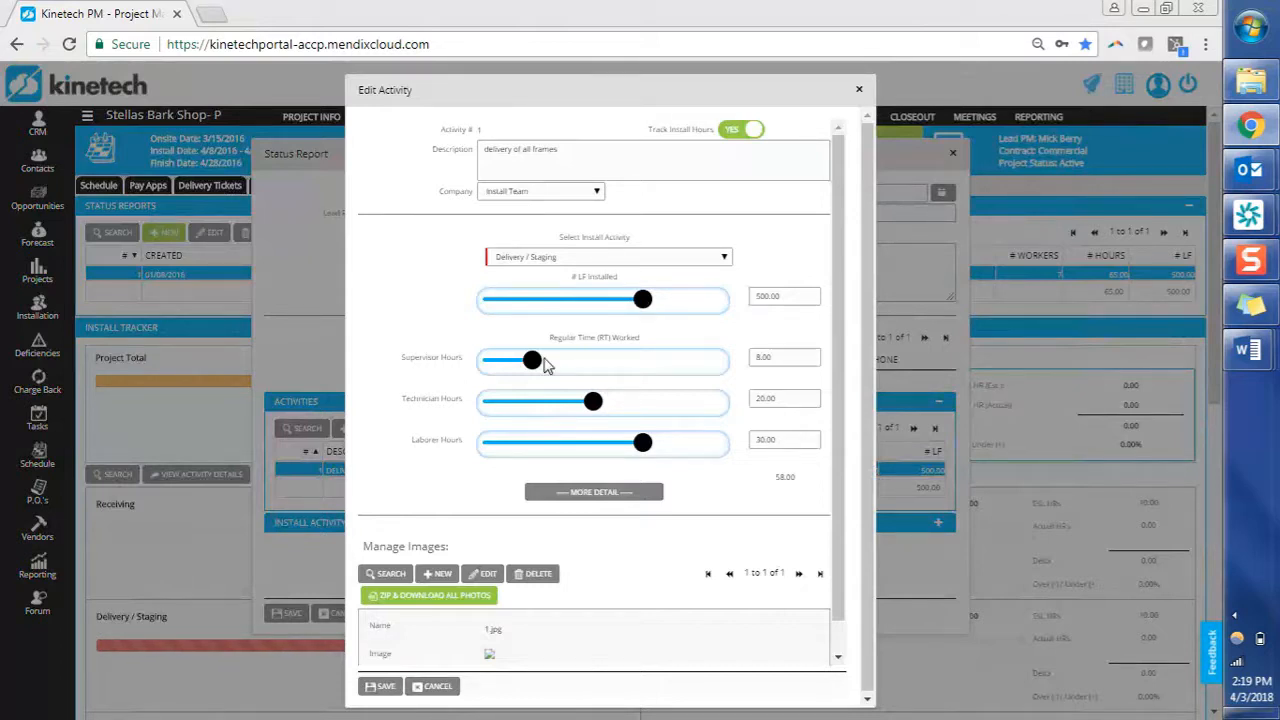
{"action": "left_click_drag", "start_coordinate": [532, 360], "coordinate": [584, 368]}
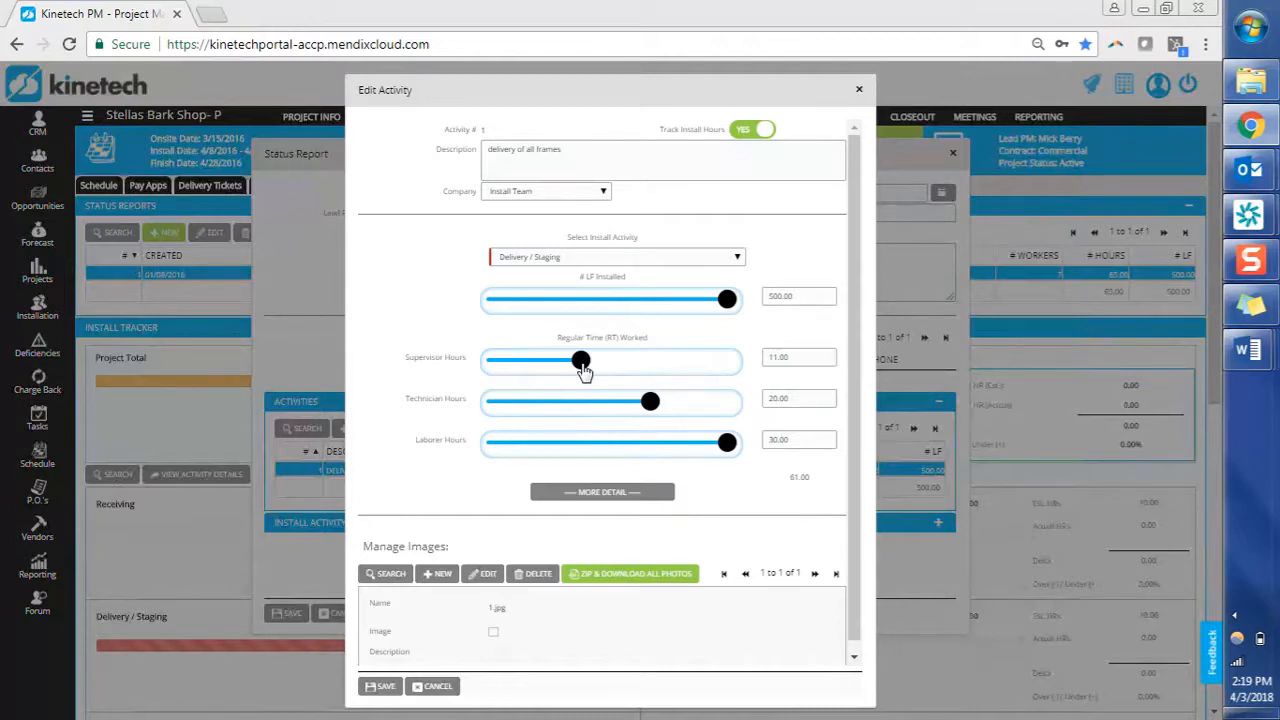
{"action": "left_click", "coordinate": [740, 131]}
{"action": "left_click", "coordinate": [757, 134]}
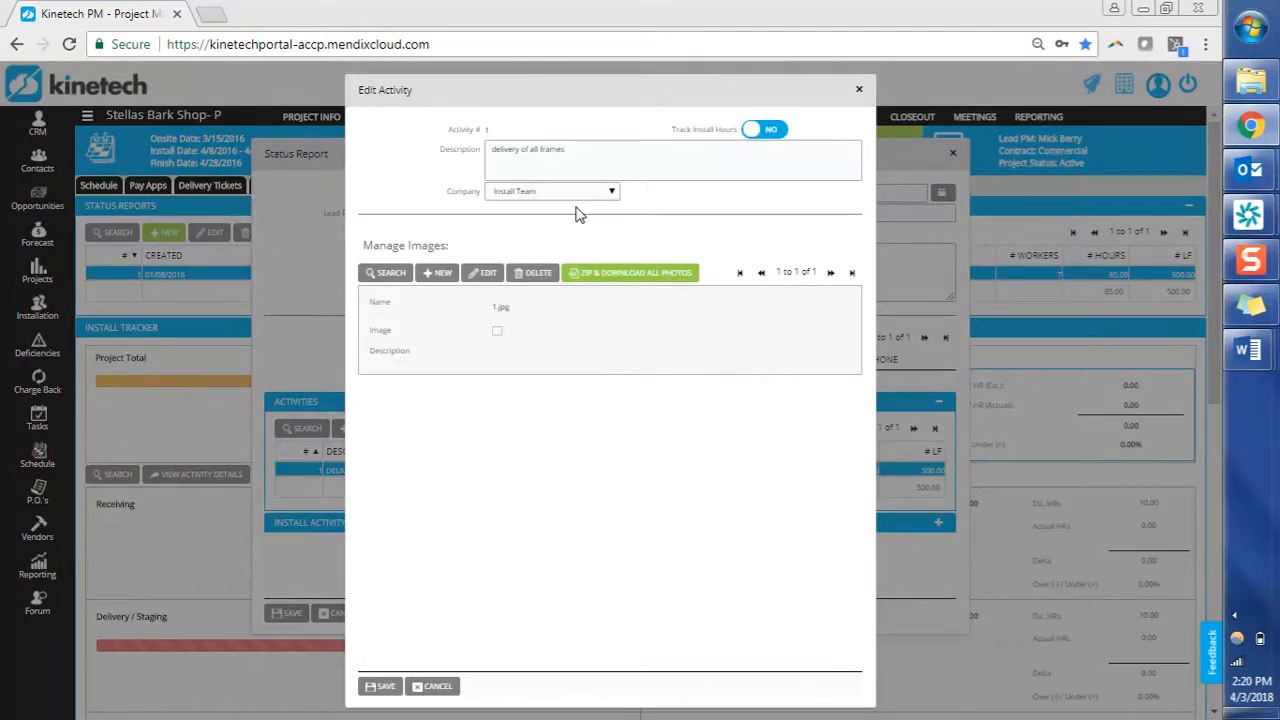
{"action": "left_click", "coordinate": [760, 130]}
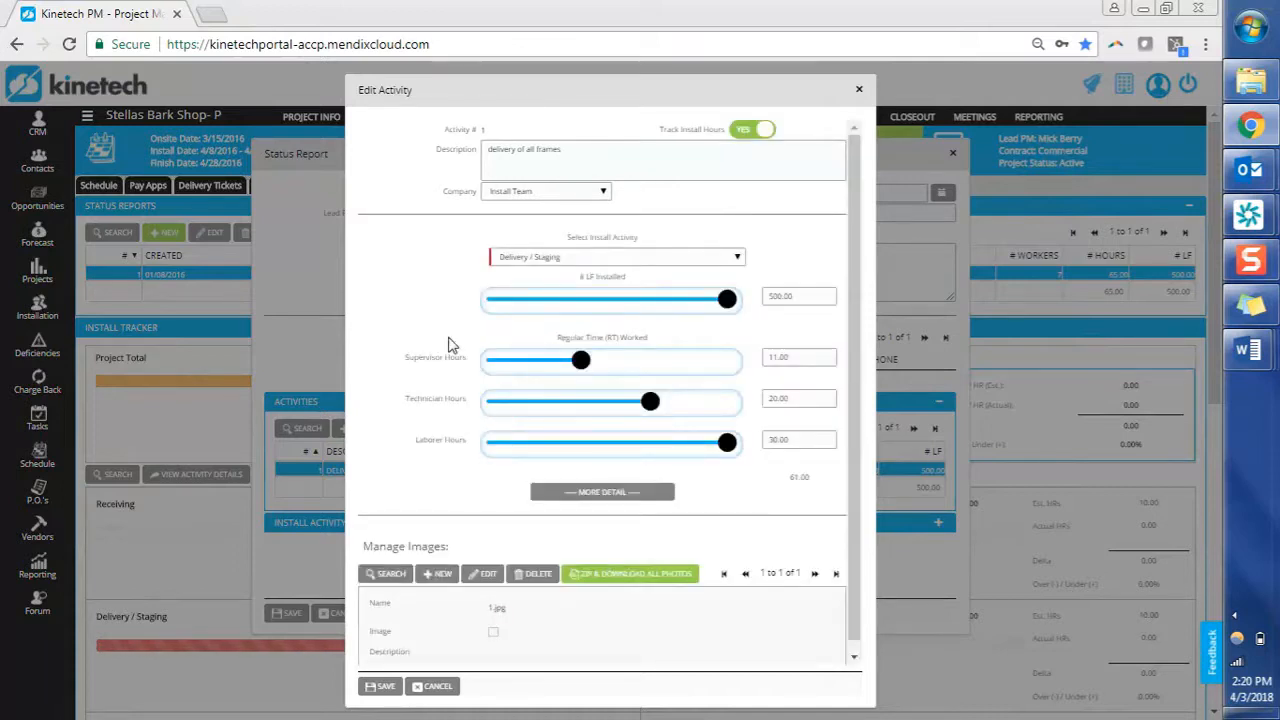
Drag # LF Installed down to 204.00 for the delivery of all frames activity.
{"action": "left_click_drag", "start_coordinate": [727, 300], "coordinate": [590, 300]}
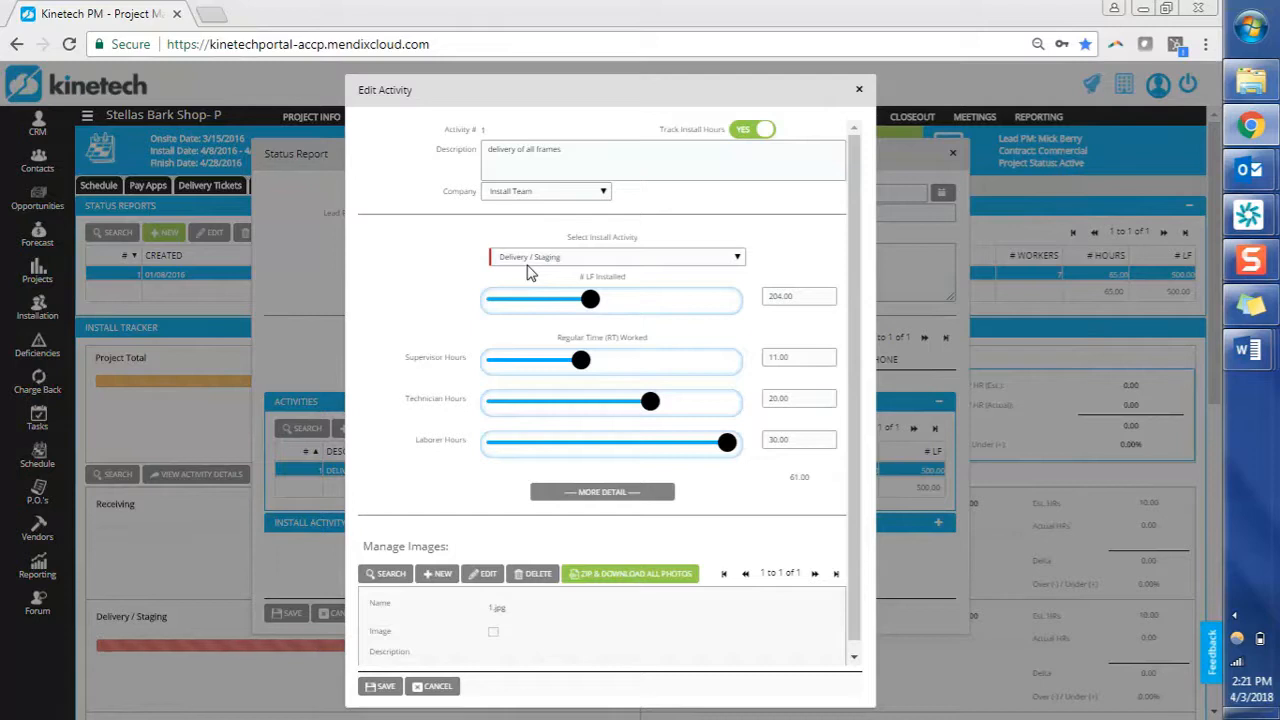
{"action": "scroll", "coordinate": [450, 327], "scroll_direction": "down", "scroll_amount": 1}
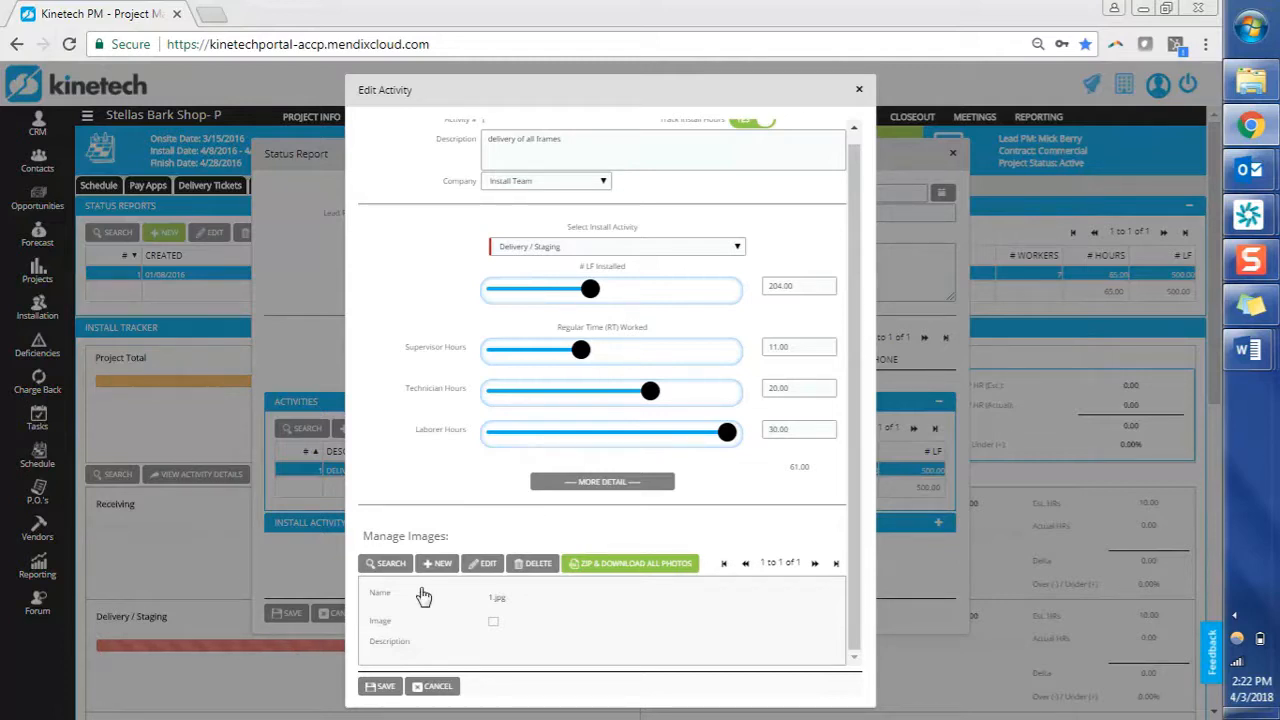
Save the edited activity and the status report, now showing 204 LF and 68 hours.
{"action": "left_click", "coordinate": [396, 690]}
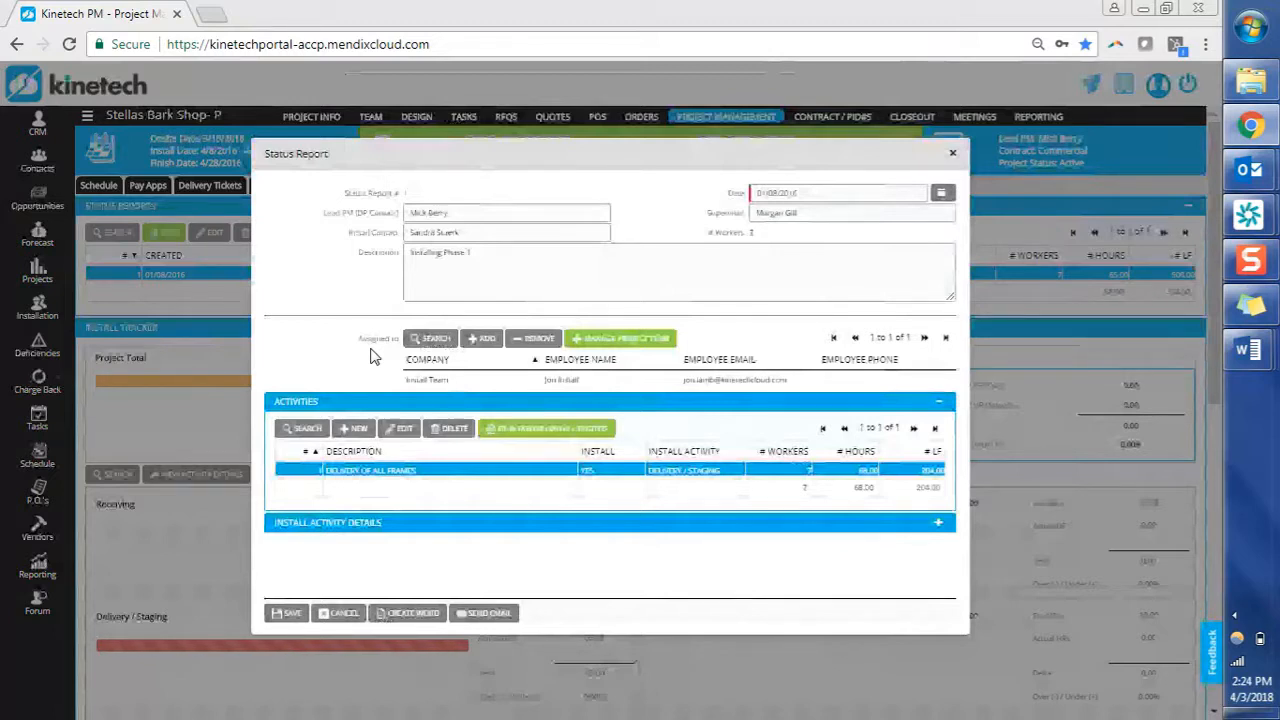
{"action": "left_click", "coordinate": [285, 613]}
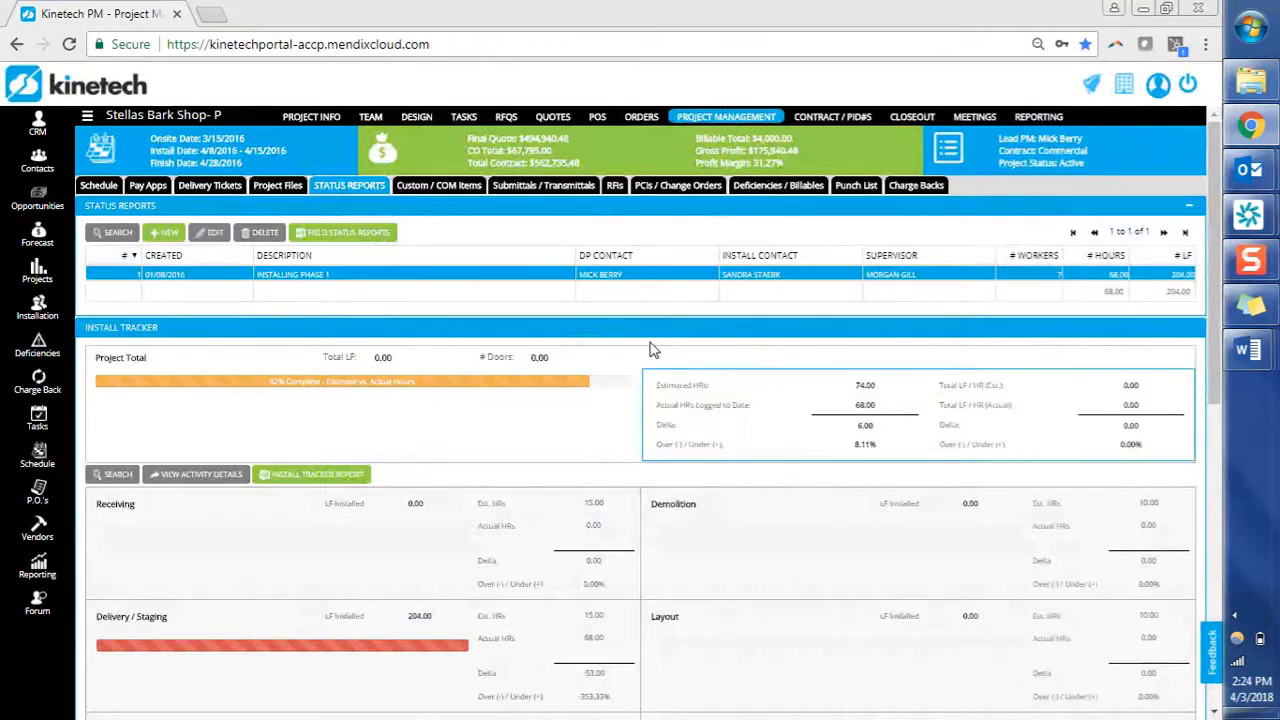
Review the Install Tracker's Delivery / Staging totals, then bring the Monthly DP Training_Apr '18 agenda forward.
{"action": "scroll", "coordinate": [652, 349], "scroll_direction": "down", "scroll_amount": 2}
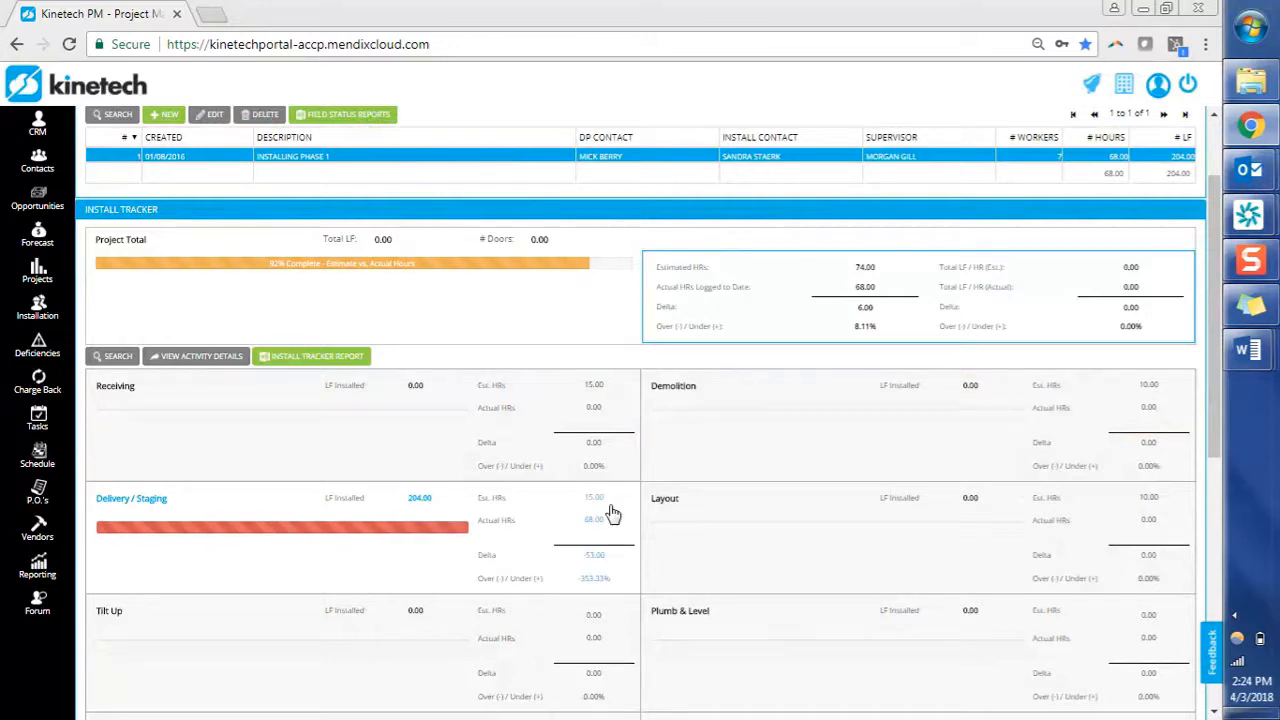
{"action": "scroll", "coordinate": [613, 513], "scroll_direction": "down", "scroll_amount": 2}
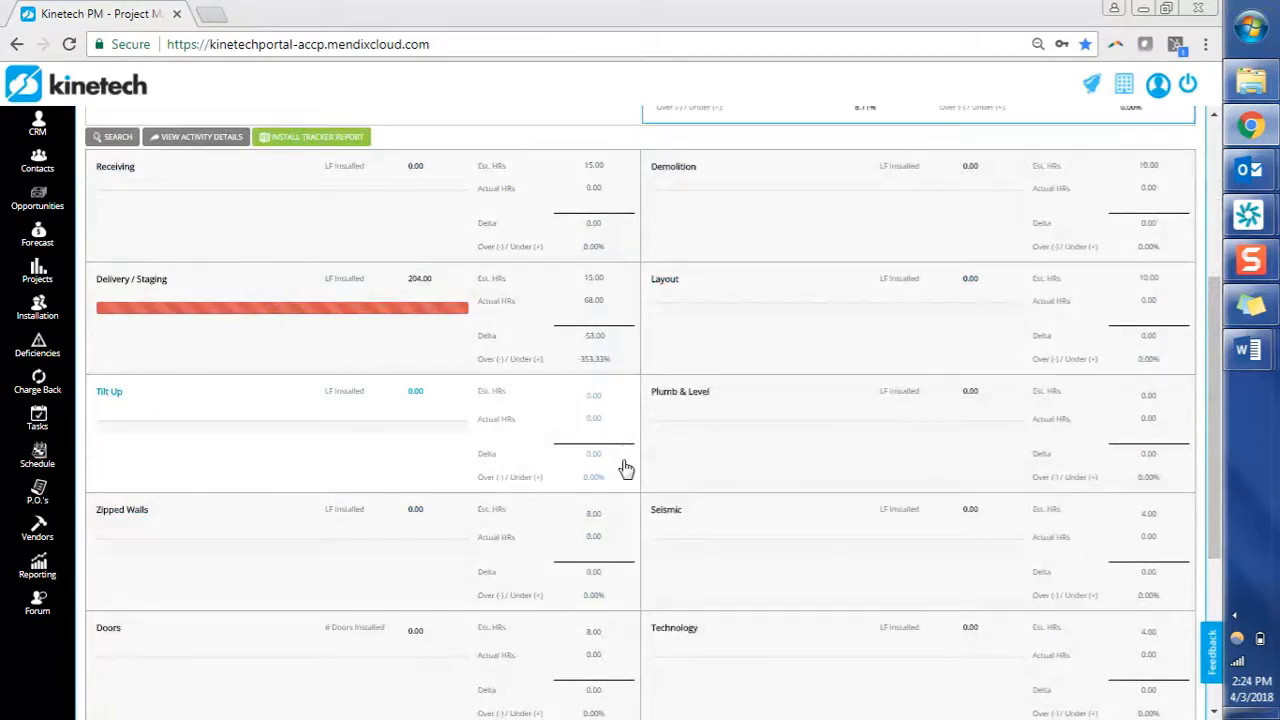
{"action": "scroll", "coordinate": [624, 469], "scroll_direction": "up", "scroll_amount": 2}
{"action": "scroll", "coordinate": [624, 469], "scroll_direction": "up", "scroll_amount": 2}
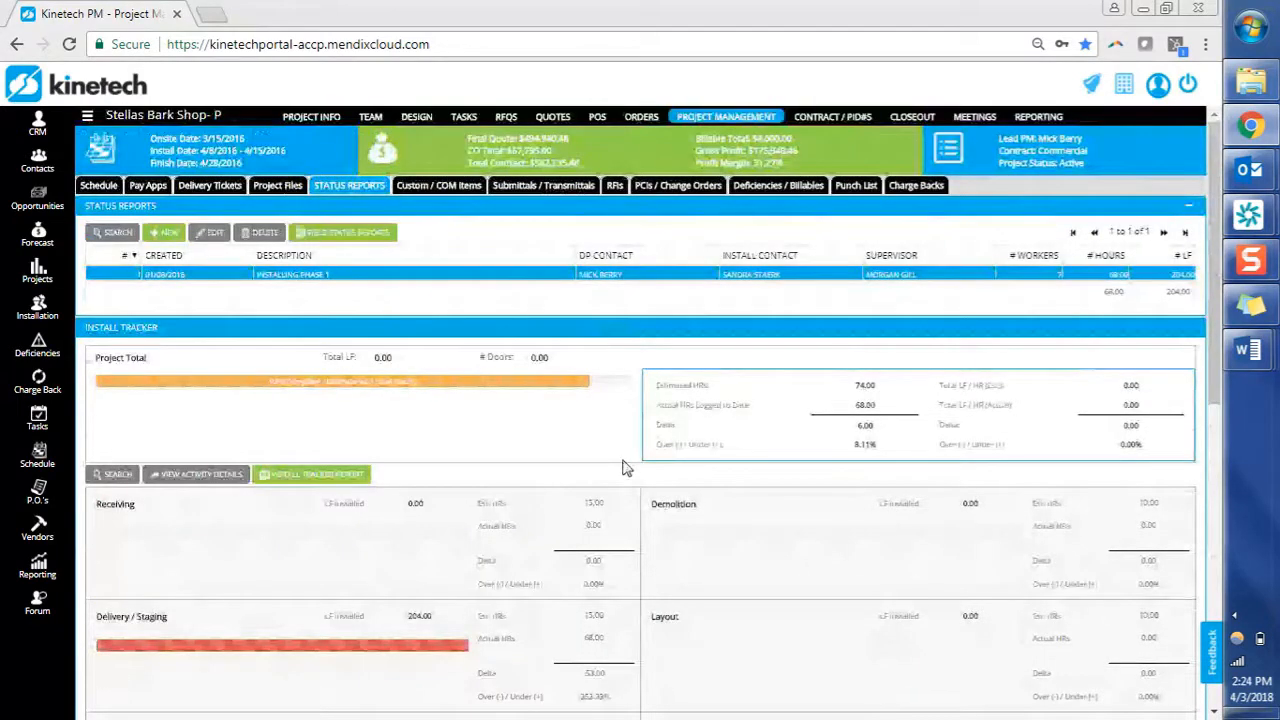
{"action": "mouse_move", "coordinate": [1270, 347]}
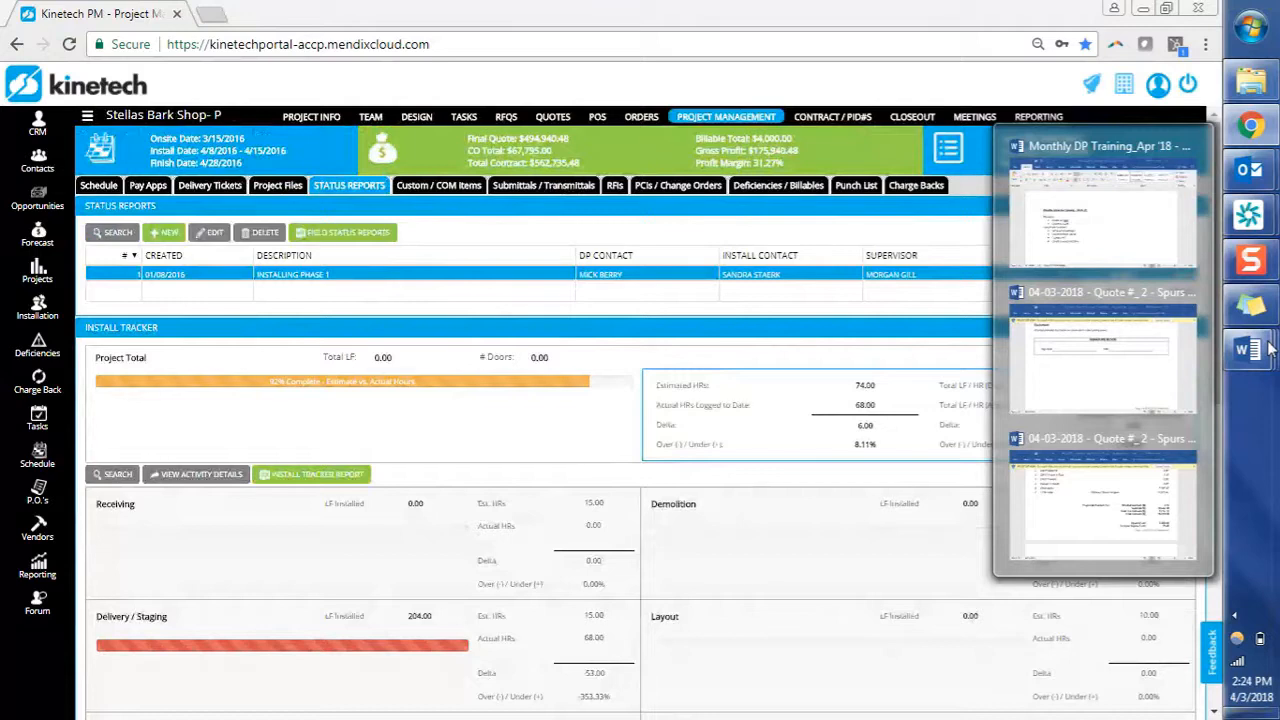
{"action": "left_click", "coordinate": [1072, 130]}
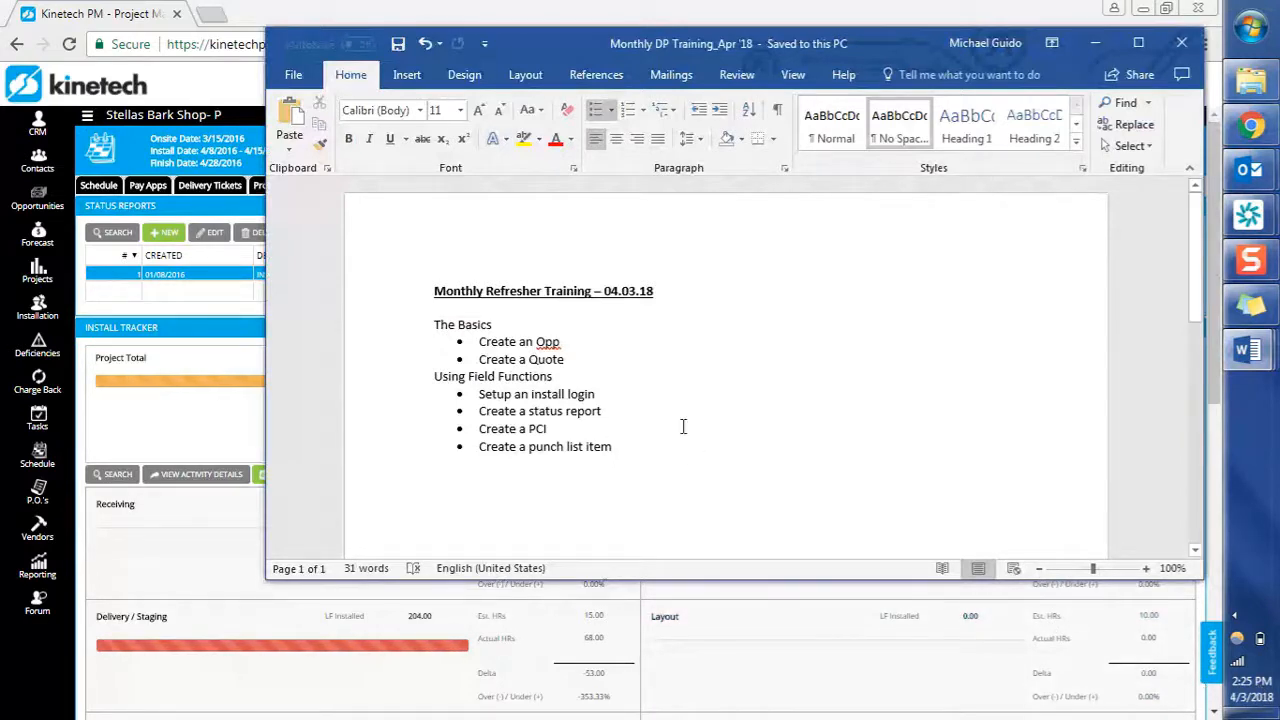
Return to Kinetech PM and show the project's PCIs and change orders list.
{"action": "left_click", "coordinate": [232, 308]}
{"action": "left_click", "coordinate": [671, 185]}
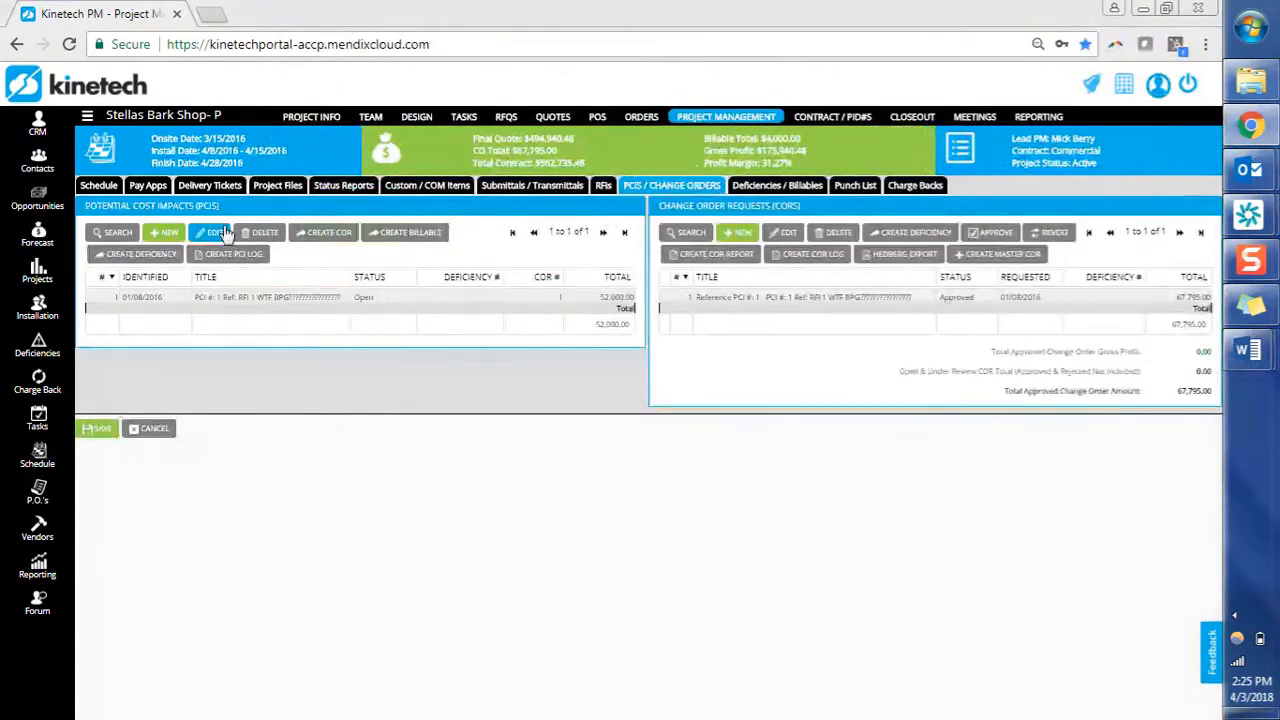
Start a new PCI and title it 'Stair Carry'.
{"action": "left_click", "coordinate": [178, 237]}
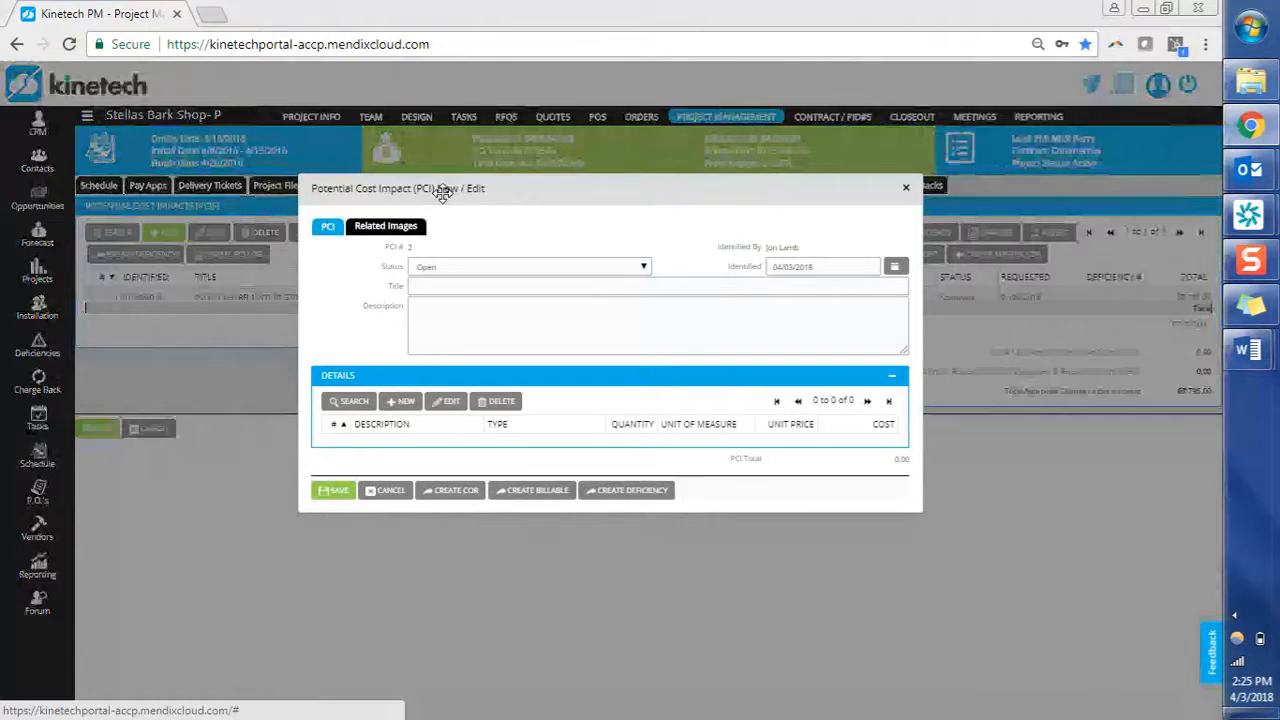
{"action": "left_click", "coordinate": [467, 285]}
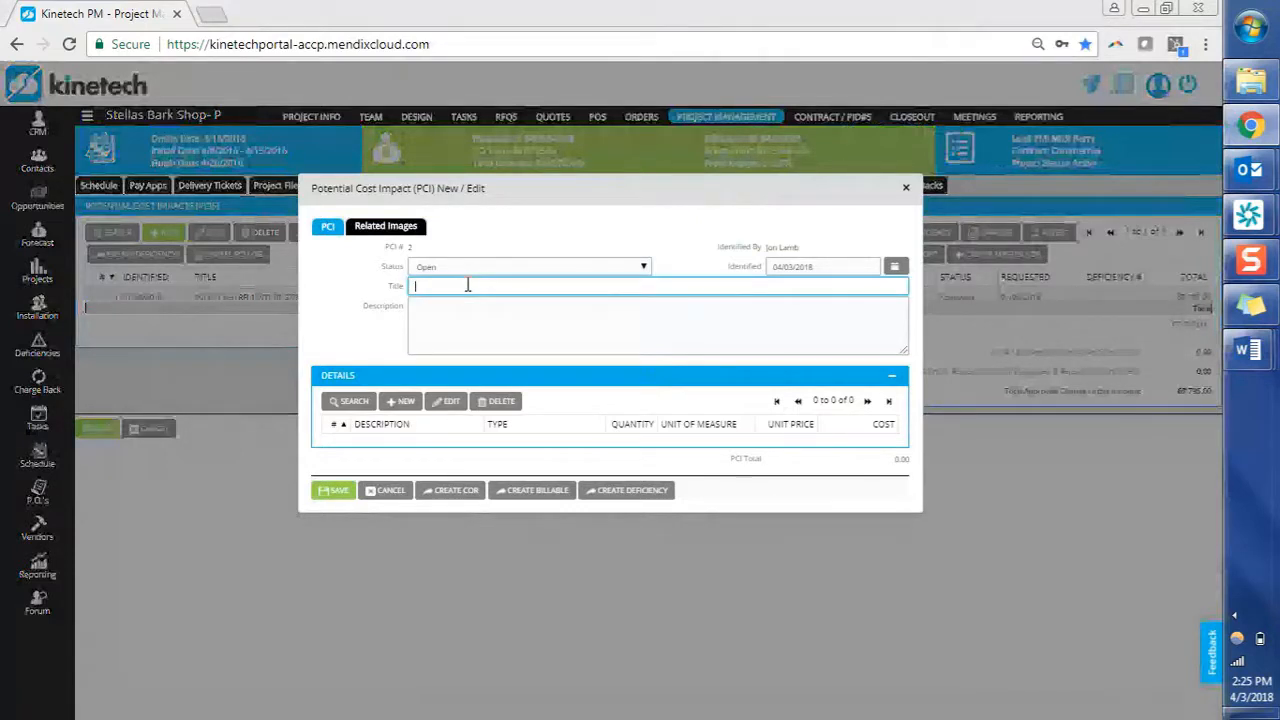
{"action": "type", "text": "Stu"}
{"action": "key", "text": "BackSpace"}
{"action": "key", "text": "BackSpace"}
{"action": "type", "text": "uir Carry"}
Add and save a 'Stair Carry' line item with quantity 32 at unit cost 40.
{"action": "left_click", "coordinate": [404, 402]}
{"action": "left_click", "coordinate": [488, 327]}
{"action": "type", "text": "Stair Carry"}
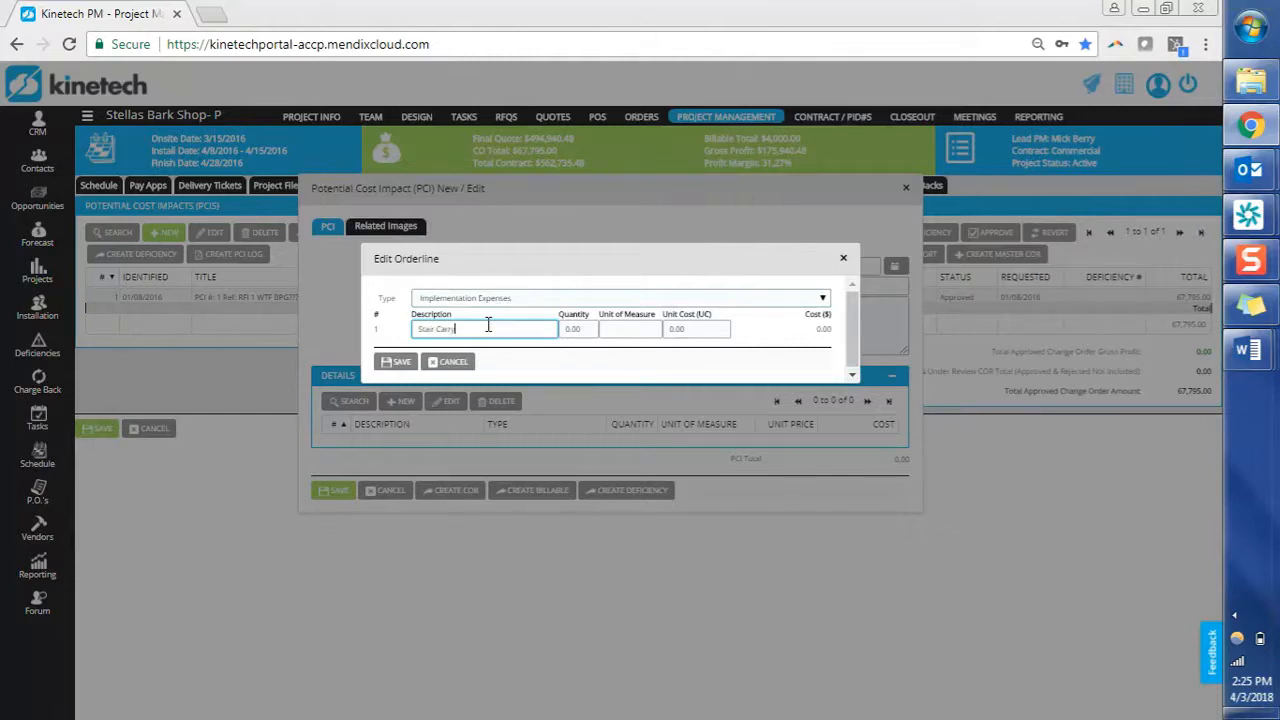
{"action": "key", "text": "Tab"}
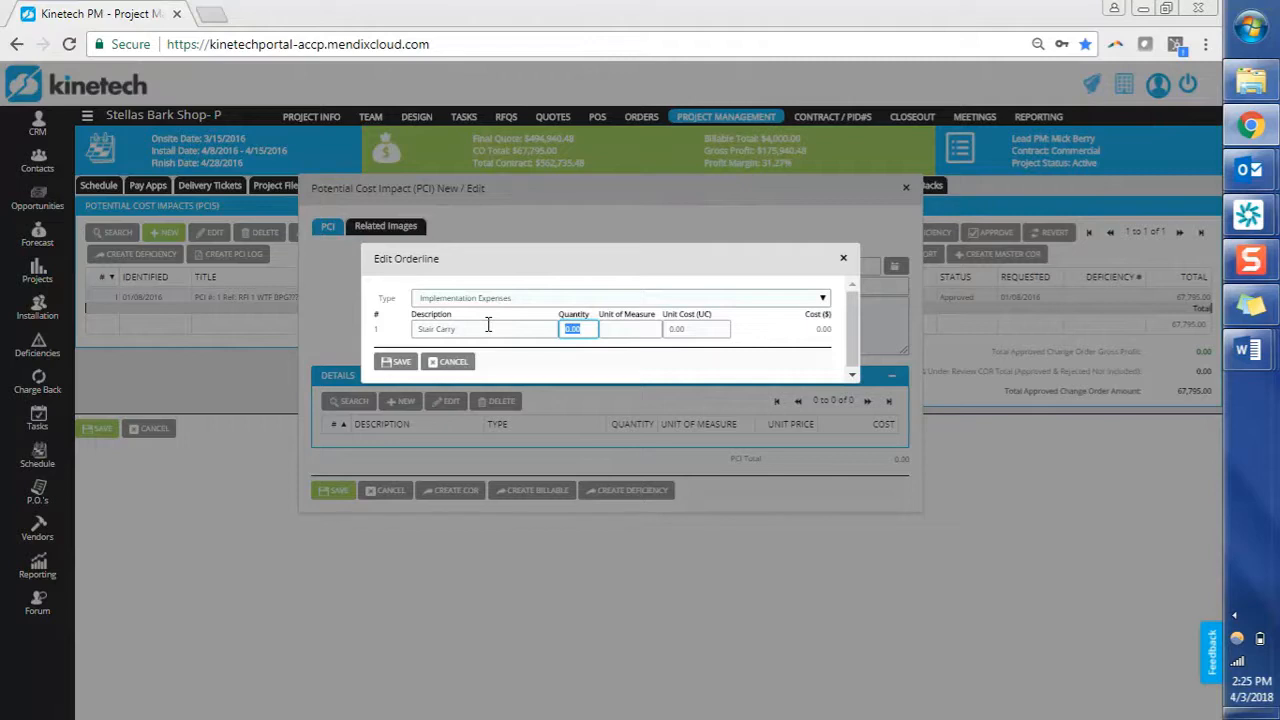
{"action": "type", "text": "32"}
{"action": "key", "text": "Tab"}
{"action": "key", "text": "Tab"}
{"action": "type", "text": "40"}
{"action": "key", "text": "Tab"}
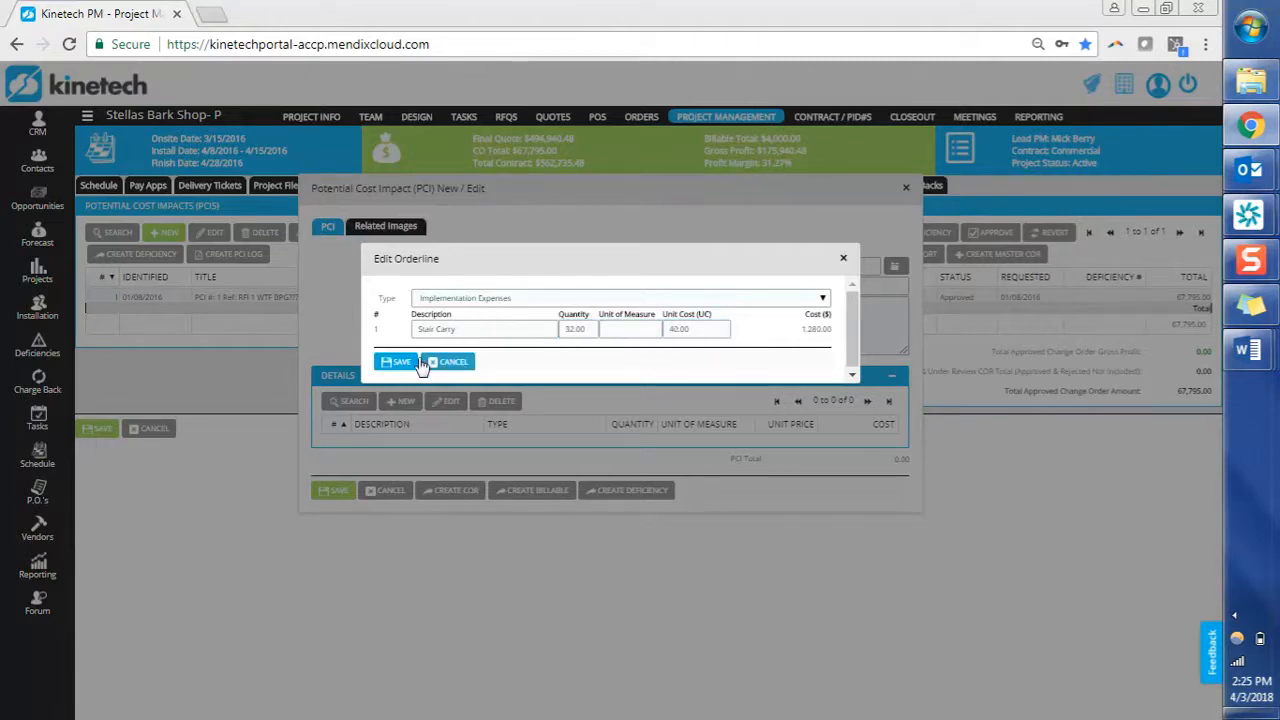
{"action": "left_click", "coordinate": [397, 362]}
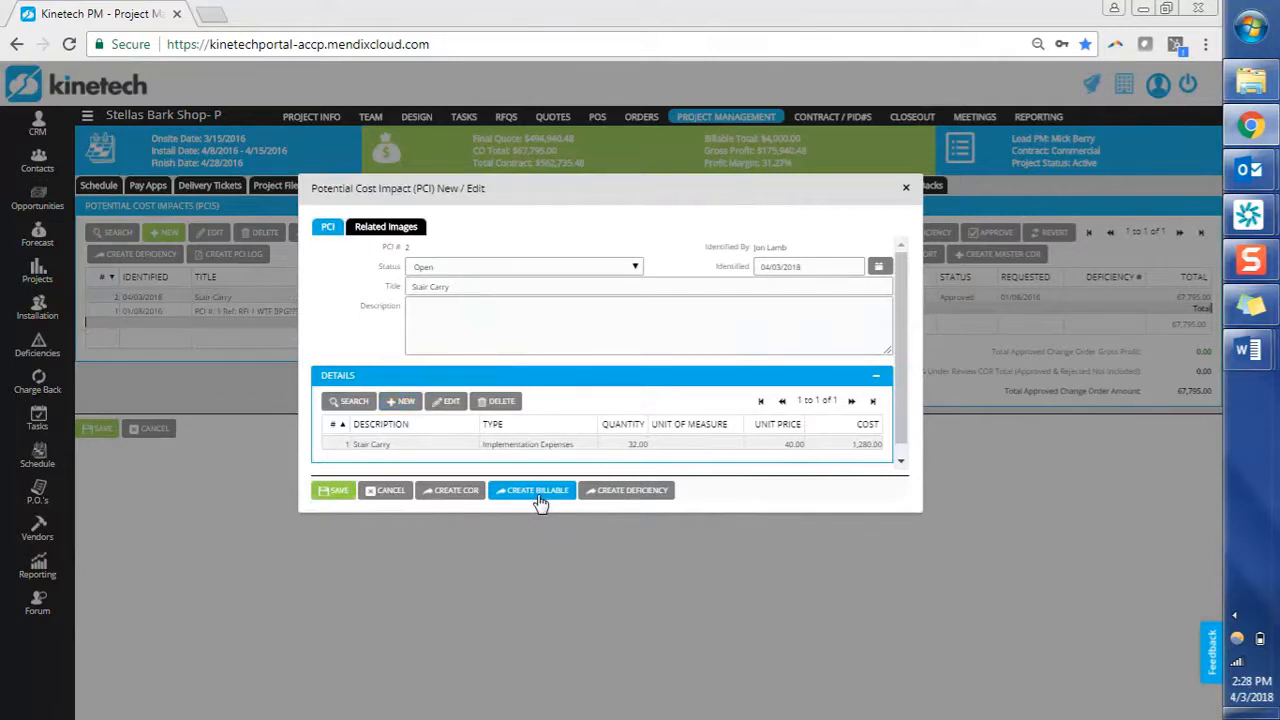
Create a billable from the Stair Carry line item and select it under Deficiencies / Billables.
{"action": "left_click", "coordinate": [538, 496]}
{"action": "left_click", "coordinate": [481, 343]}
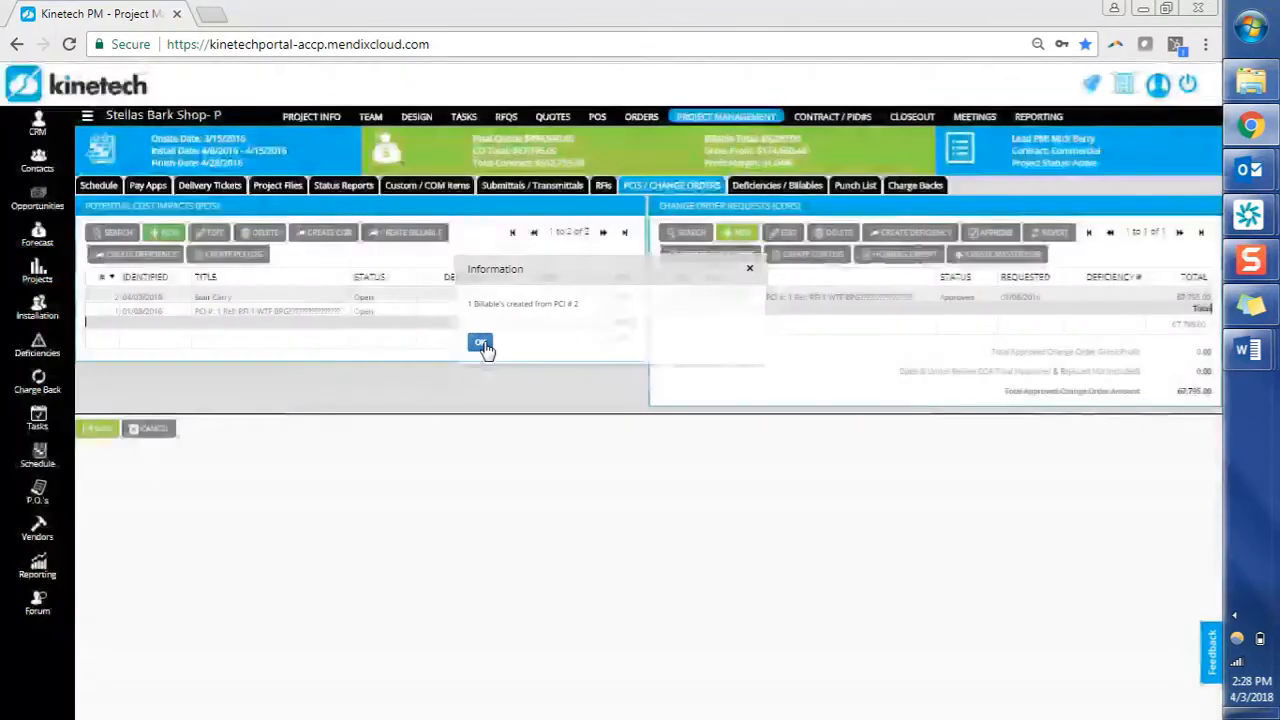
{"action": "left_click", "coordinate": [801, 188]}
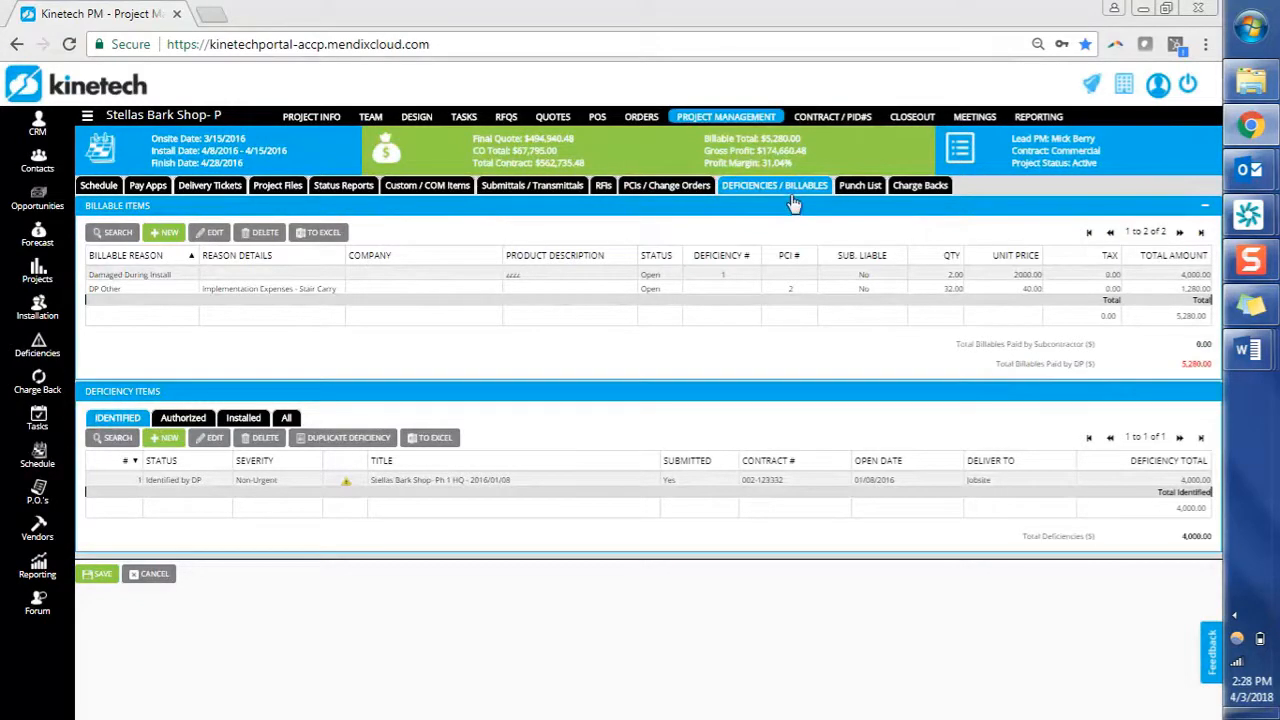
{"action": "left_click", "coordinate": [305, 291]}
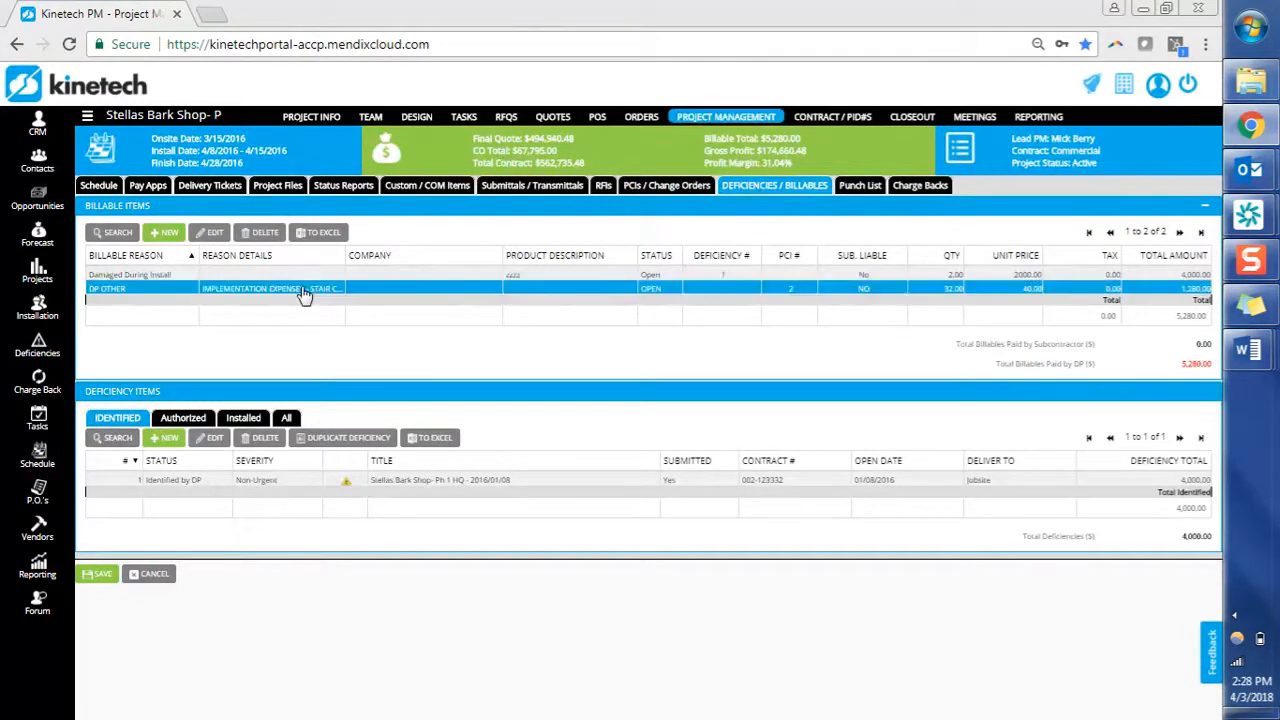
Make Install Team the paying responsible party on the DP Other billable and save.
{"action": "double_click", "coordinate": [305, 290]}
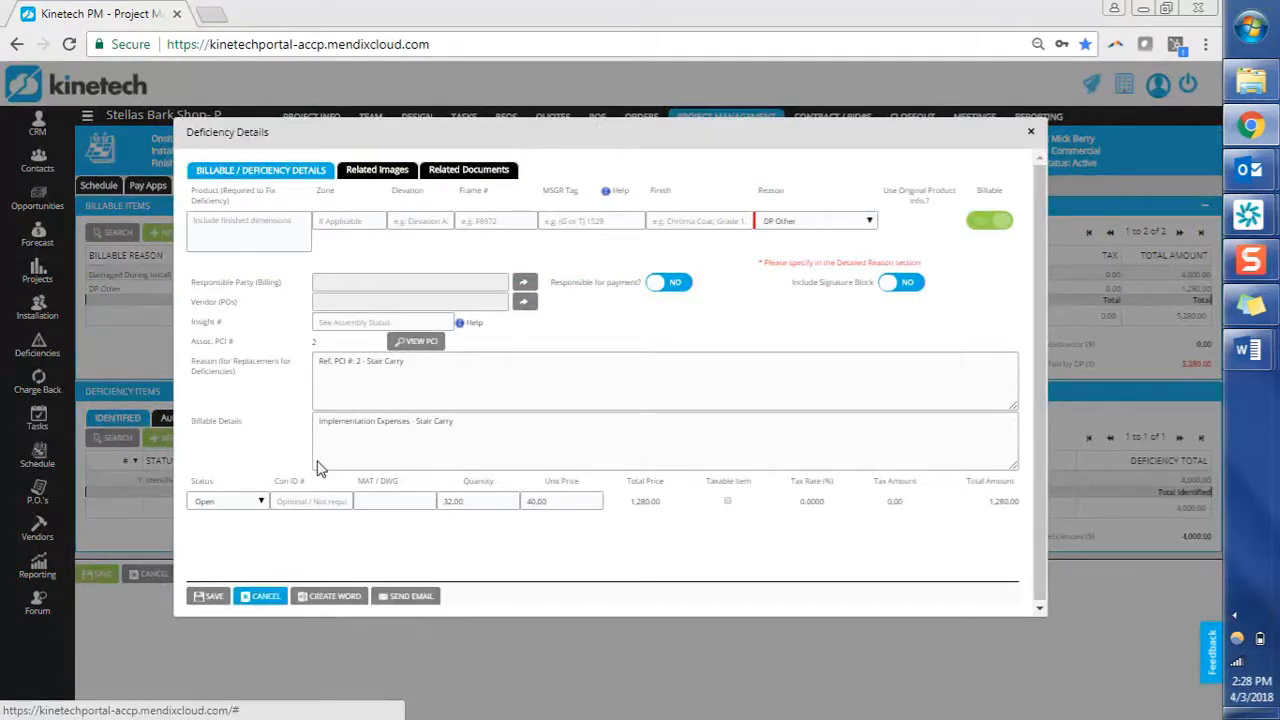
{"action": "left_click_drag", "start_coordinate": [563, 137], "coordinate": [548, 186]}
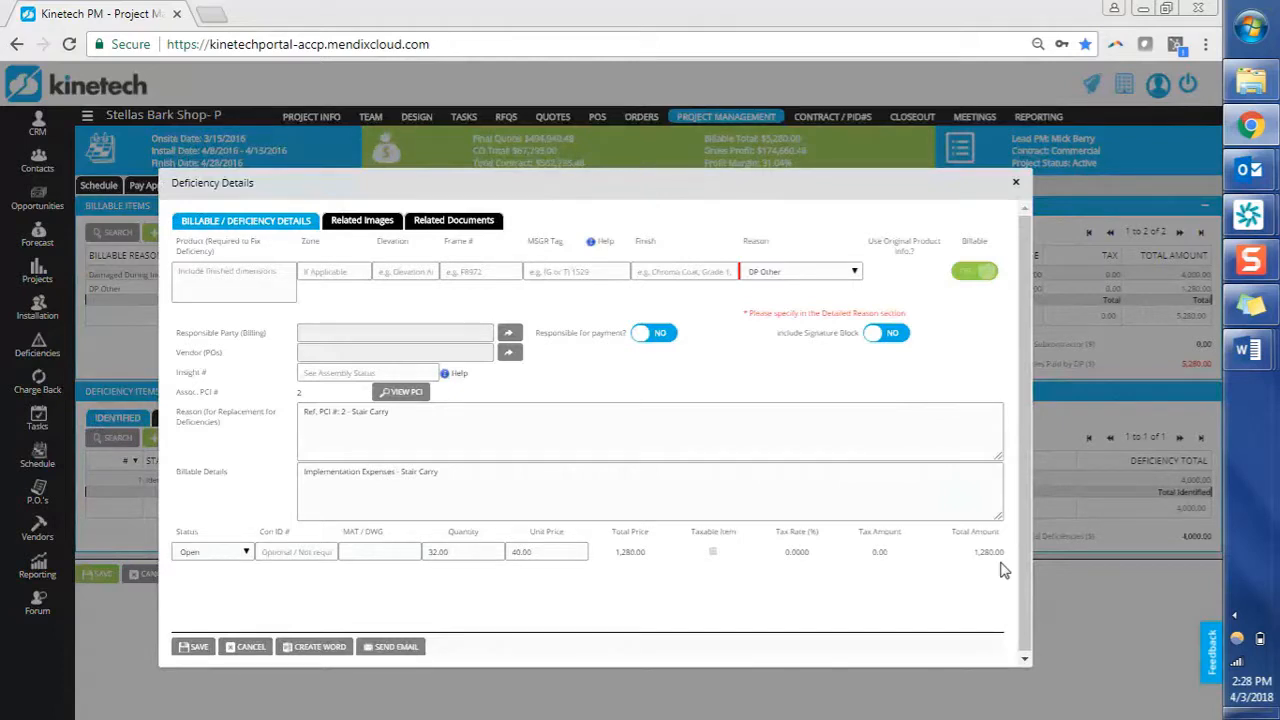
{"action": "left_click", "coordinate": [660, 338]}
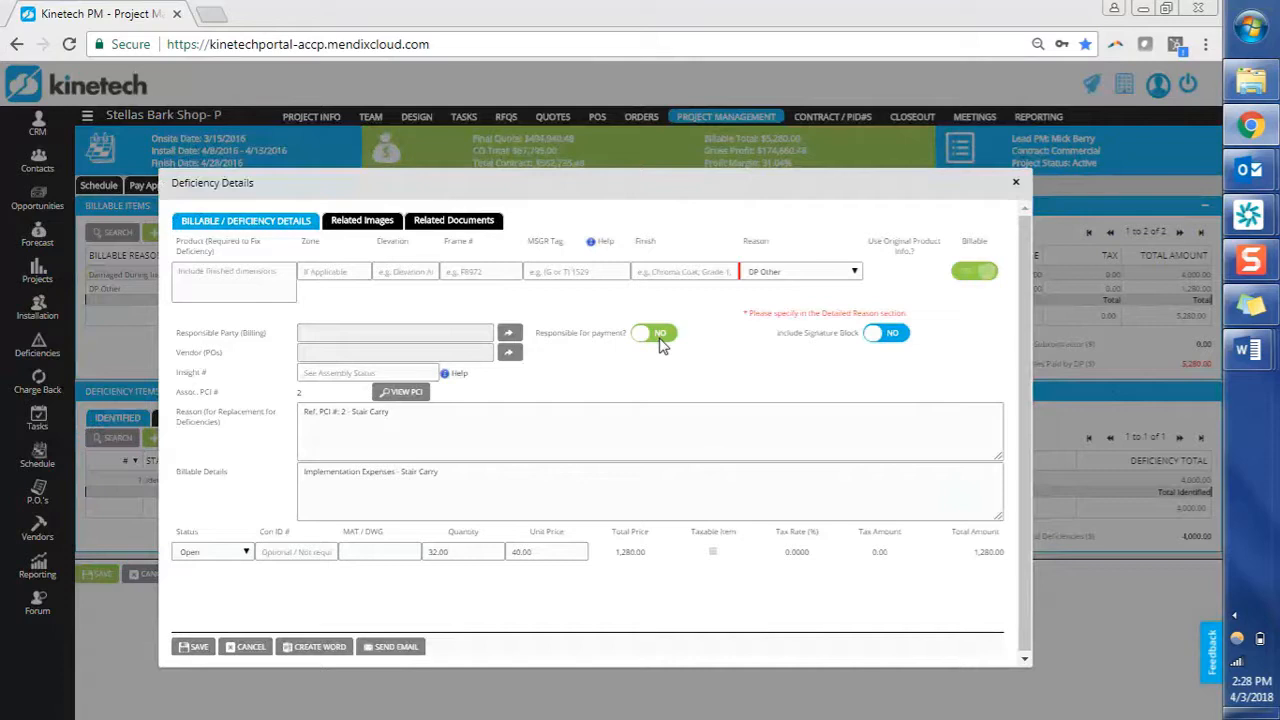
{"action": "left_click", "coordinate": [512, 337]}
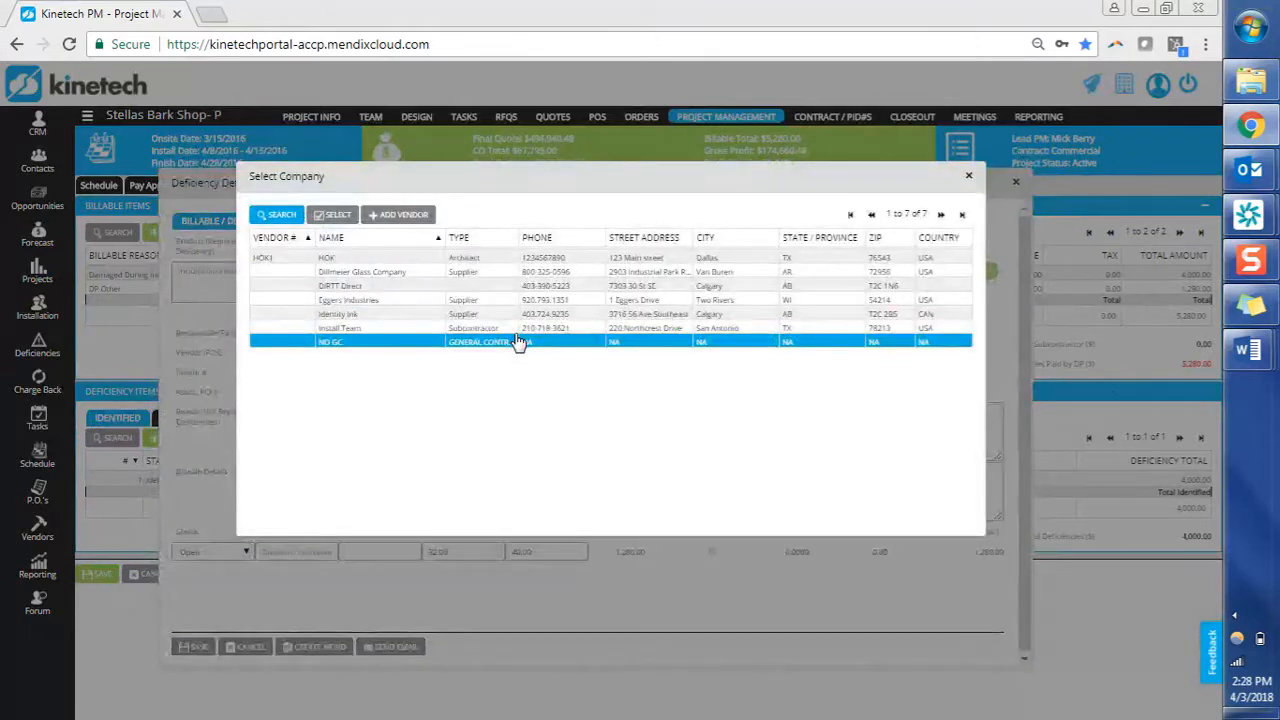
{"action": "left_click", "coordinate": [514, 330]}
{"action": "double_click", "coordinate": [514, 331]}
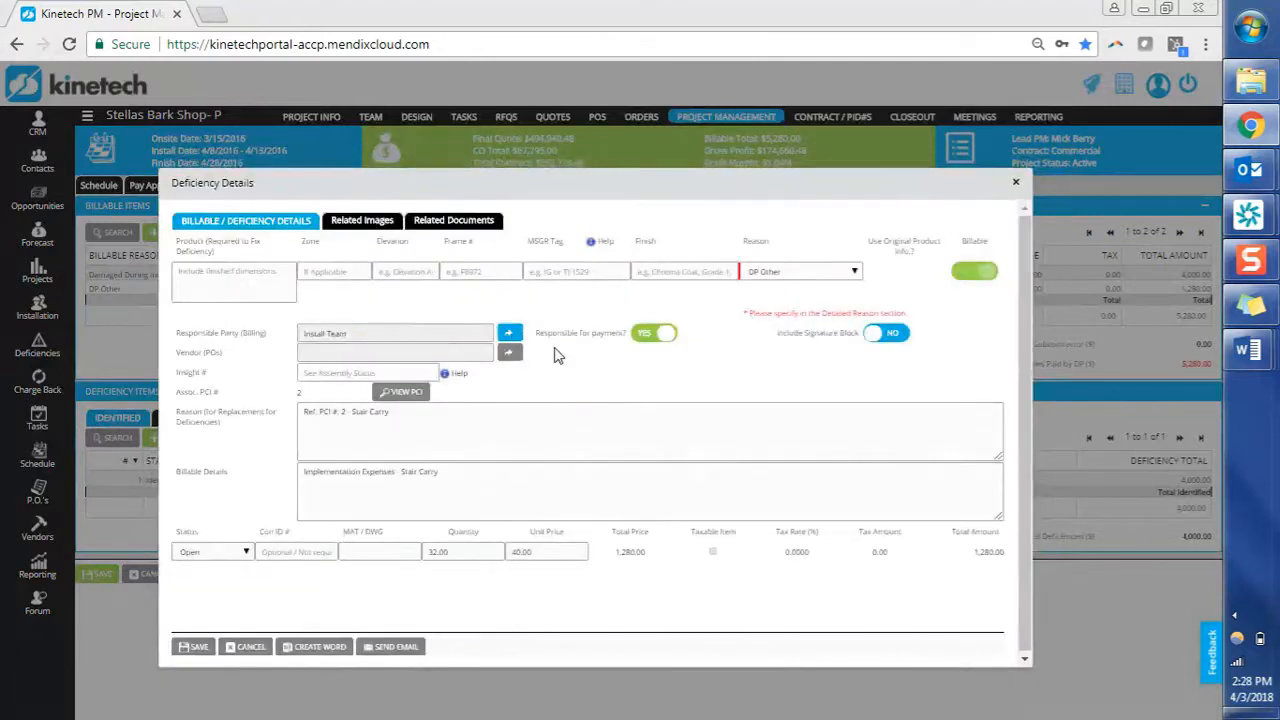
{"action": "left_click", "coordinate": [190, 650]}
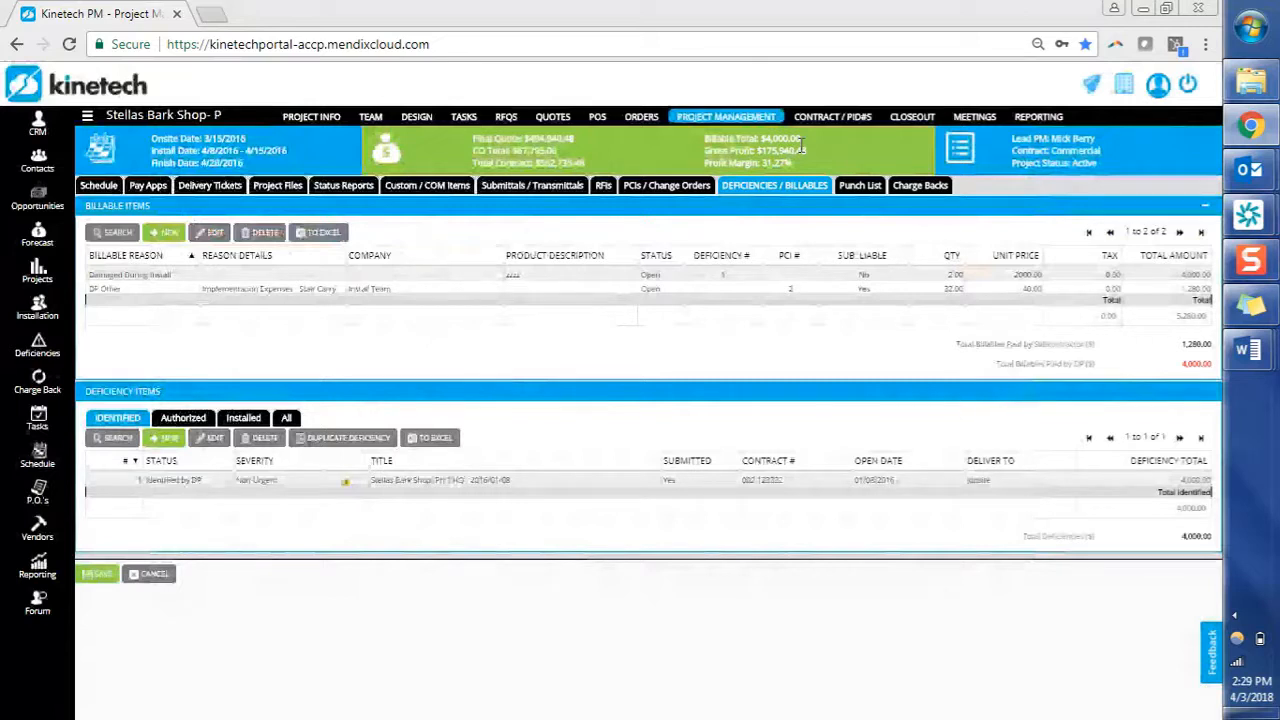
{"action": "left_click", "coordinate": [848, 188]}
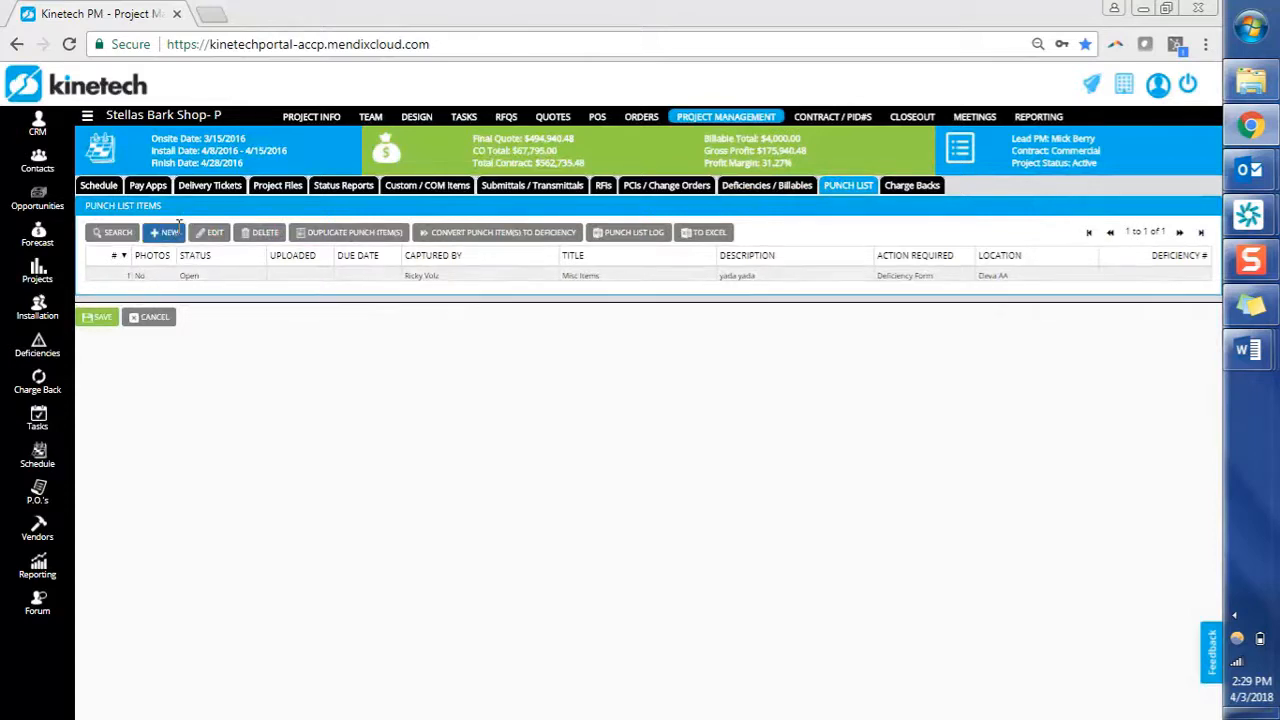
Create a punch item 'Door installed backwards' with required action Schedule Installers.
{"action": "left_click", "coordinate": [168, 233]}
{"action": "left_click", "coordinate": [536, 272]}
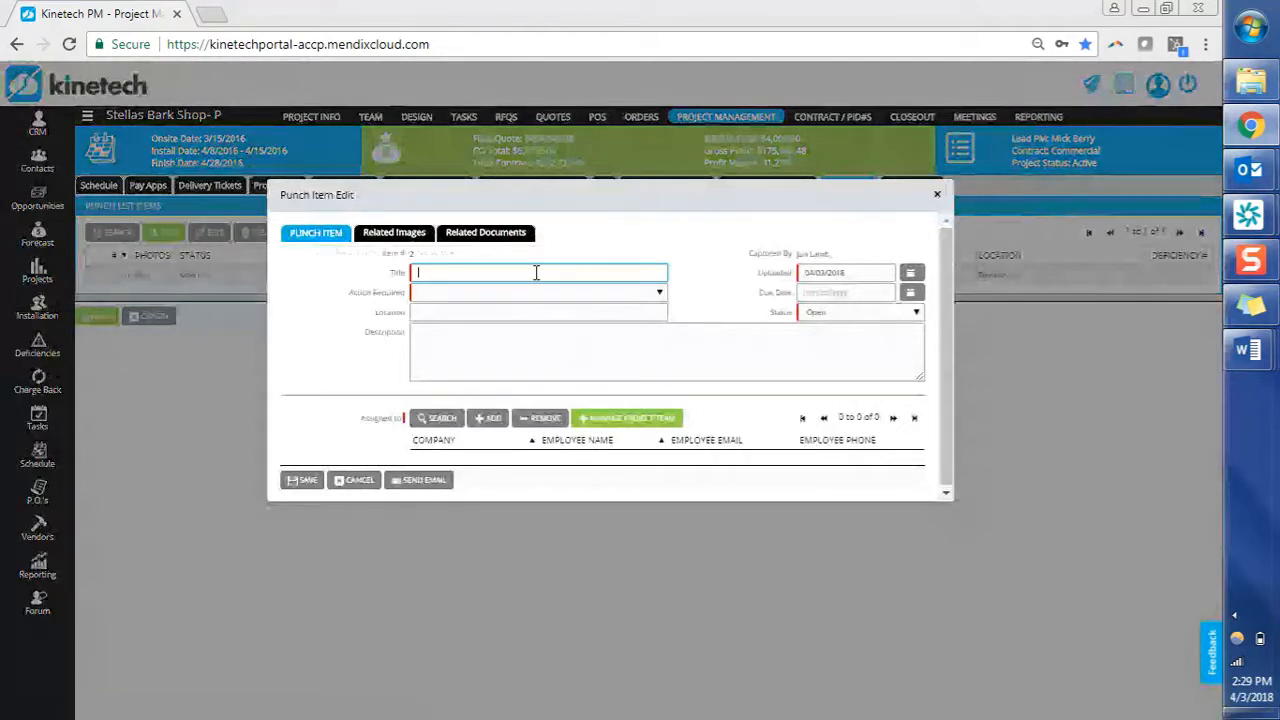
{"action": "type", "text": "Door installed backwards"}
{"action": "key", "text": "Tab"}
{"action": "left_click", "coordinate": [515, 299]}
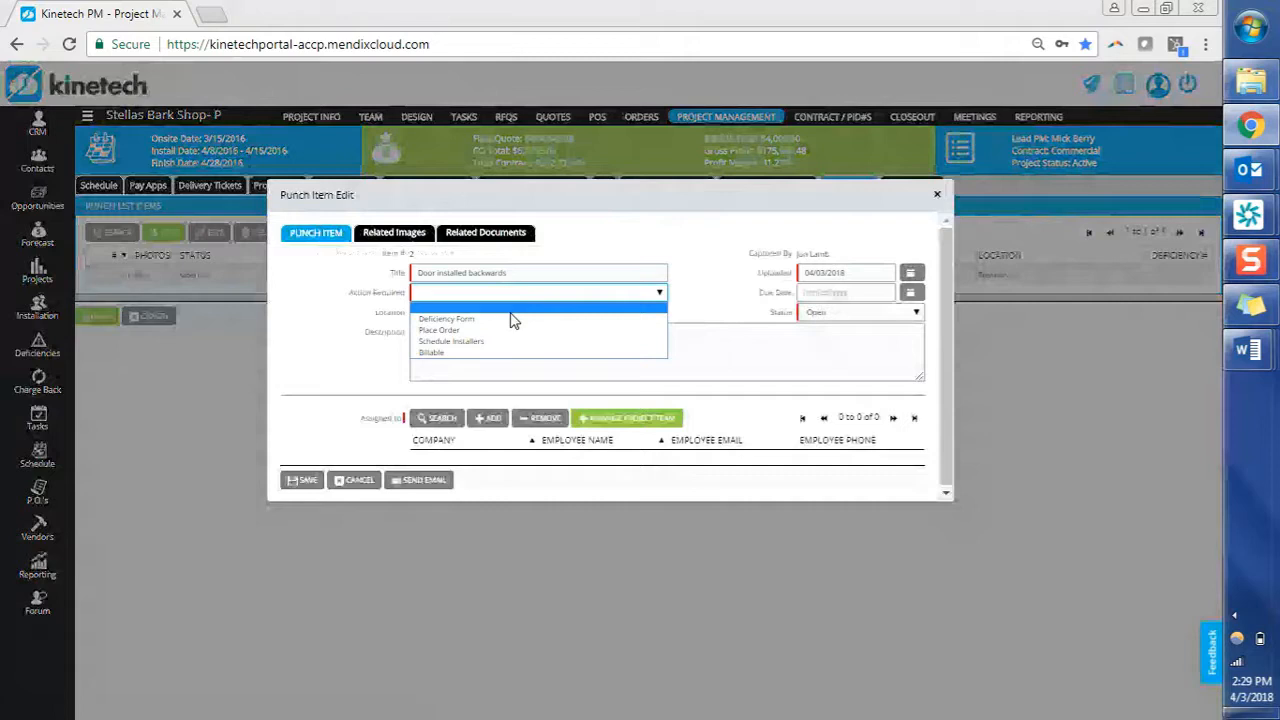
{"action": "left_click", "coordinate": [503, 341]}
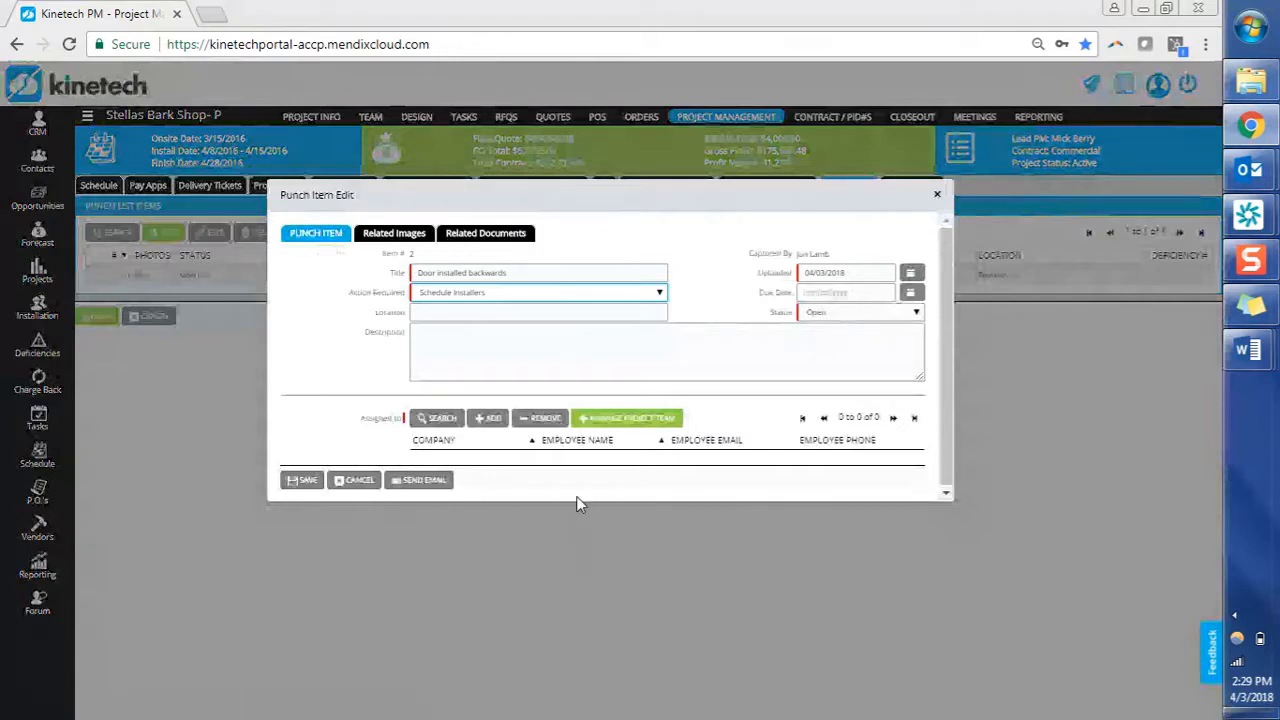
{"action": "left_click", "coordinate": [477, 420]}
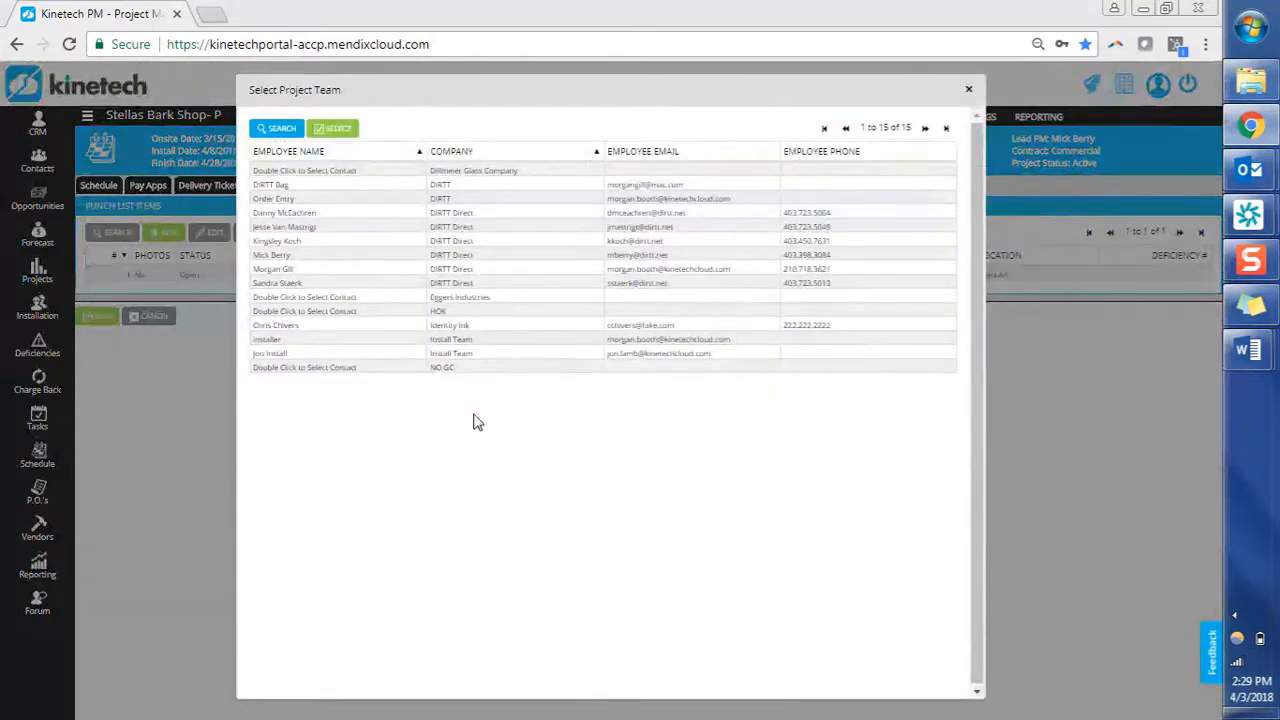
Assign the Install Team employee and the DIRTT Direct project manager, then save the punch item.
{"action": "left_click", "coordinate": [399, 355]}
{"action": "double_click", "coordinate": [399, 355]}
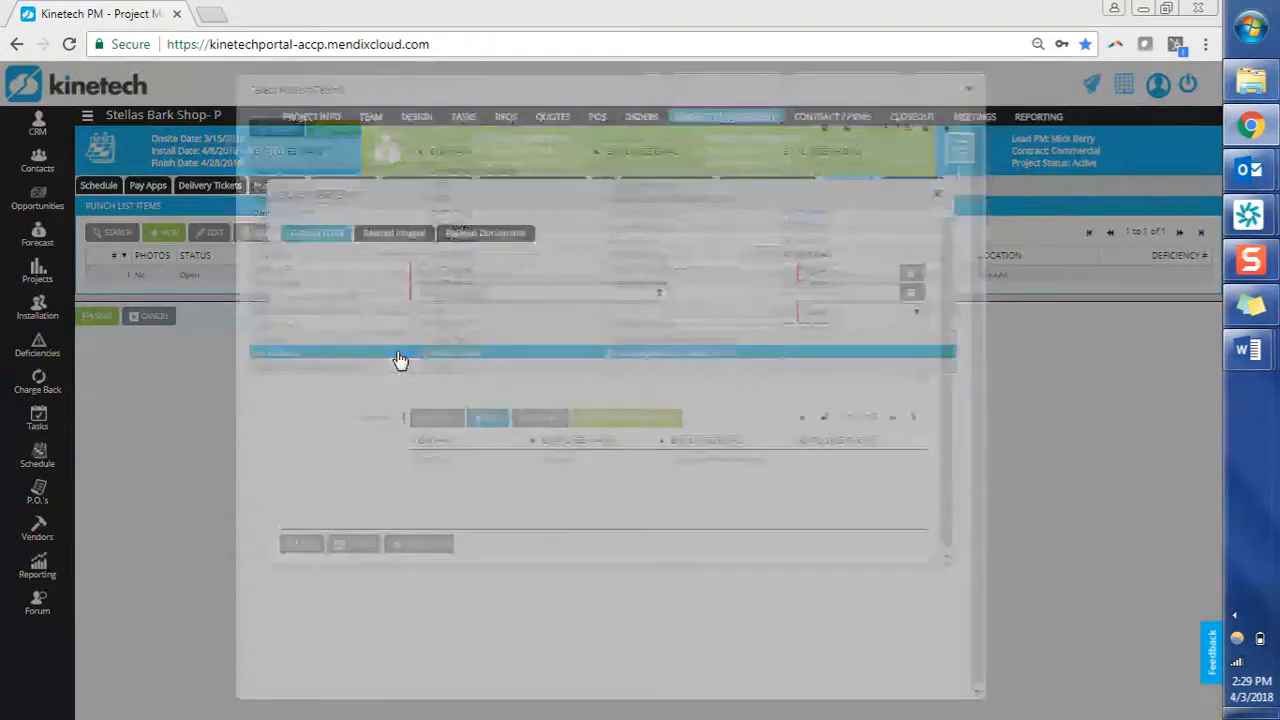
{"action": "left_click", "coordinate": [487, 419]}
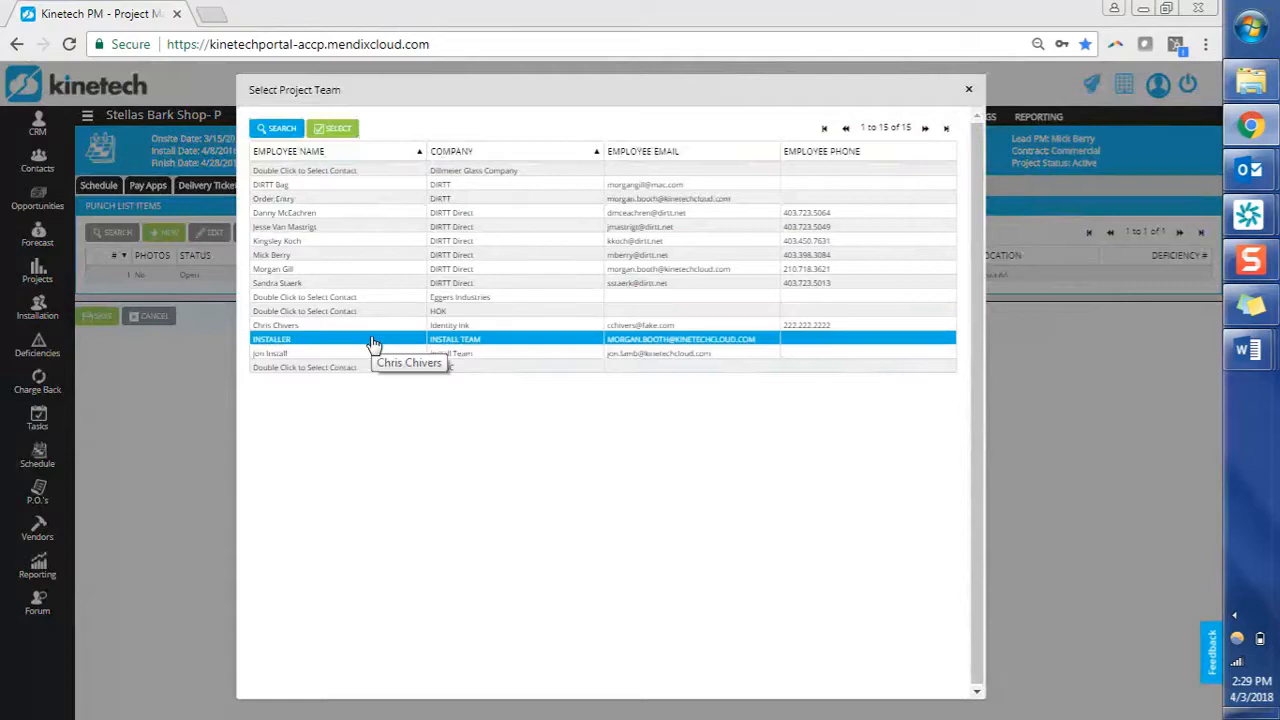
{"action": "double_click", "coordinate": [376, 258]}
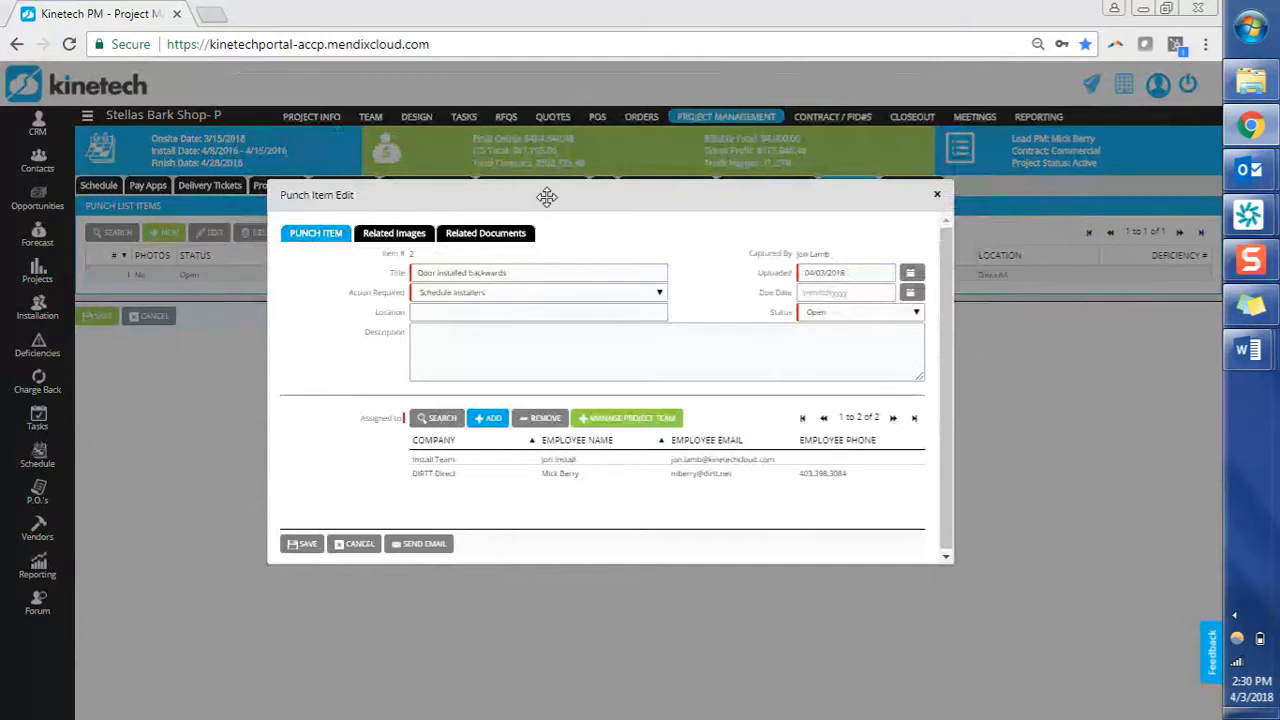
{"action": "left_click_drag", "start_coordinate": [547, 197], "coordinate": [544, 228]}
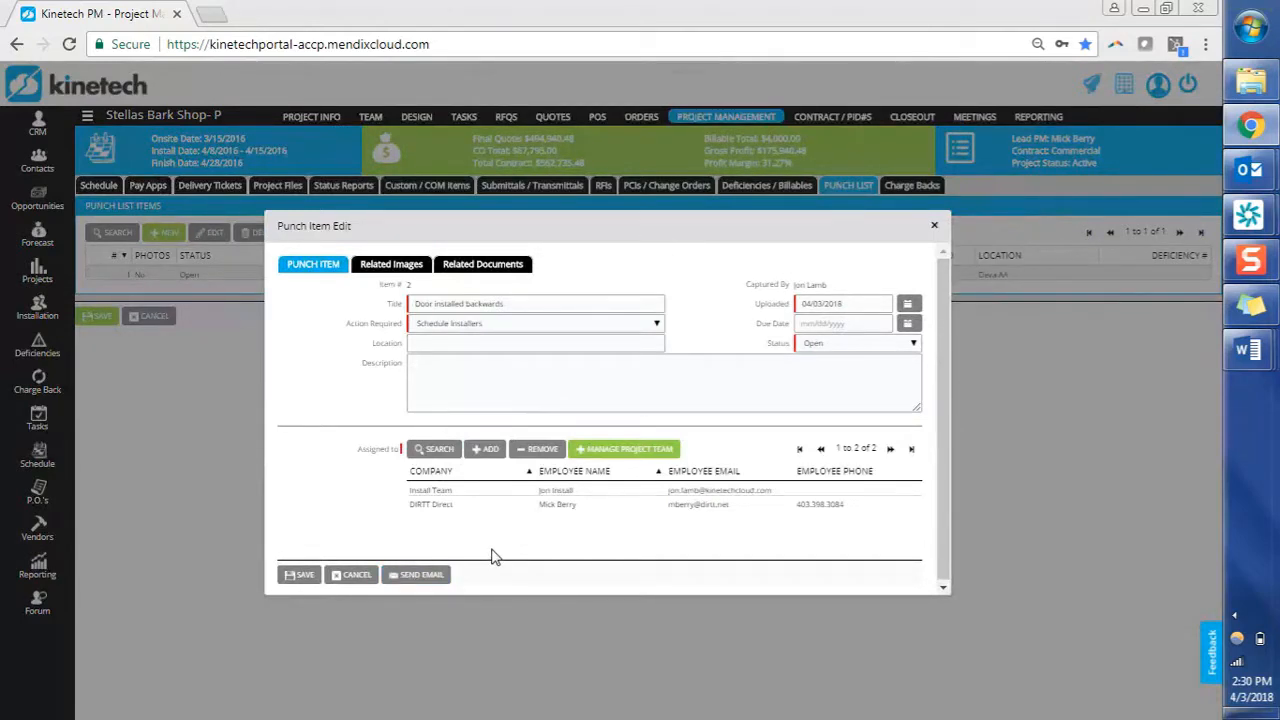
{"action": "left_click", "coordinate": [289, 580]}
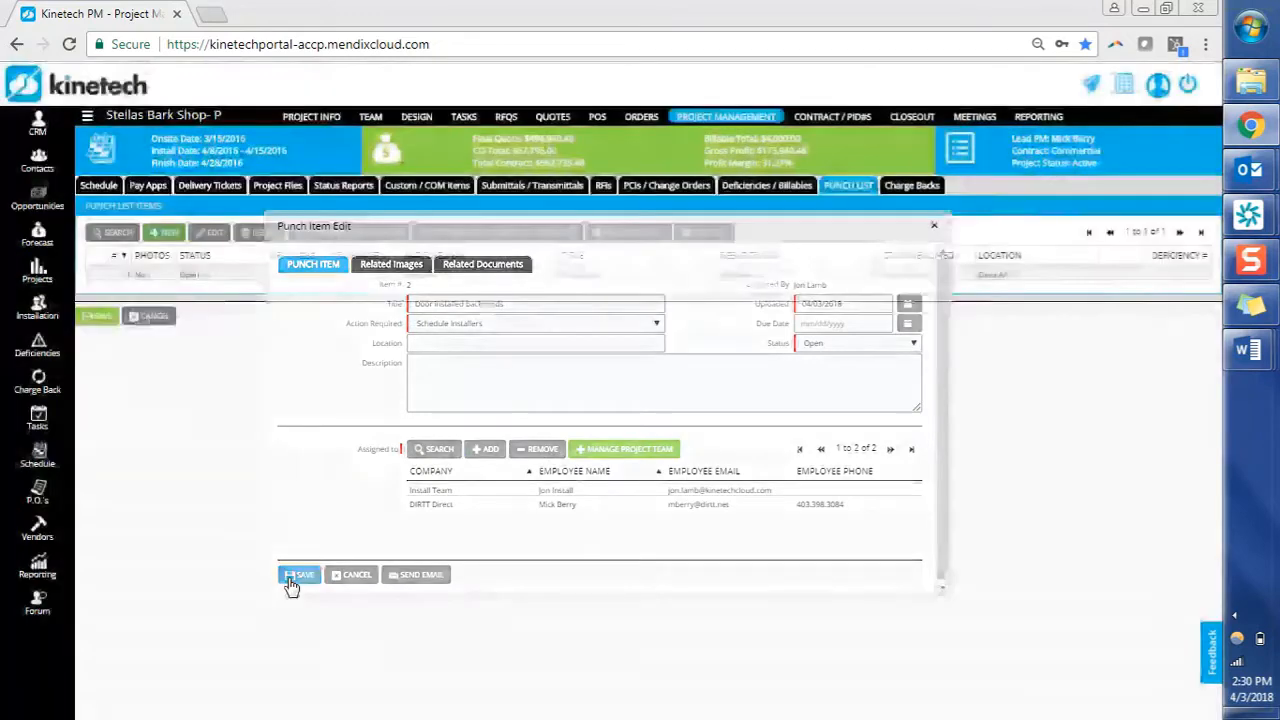